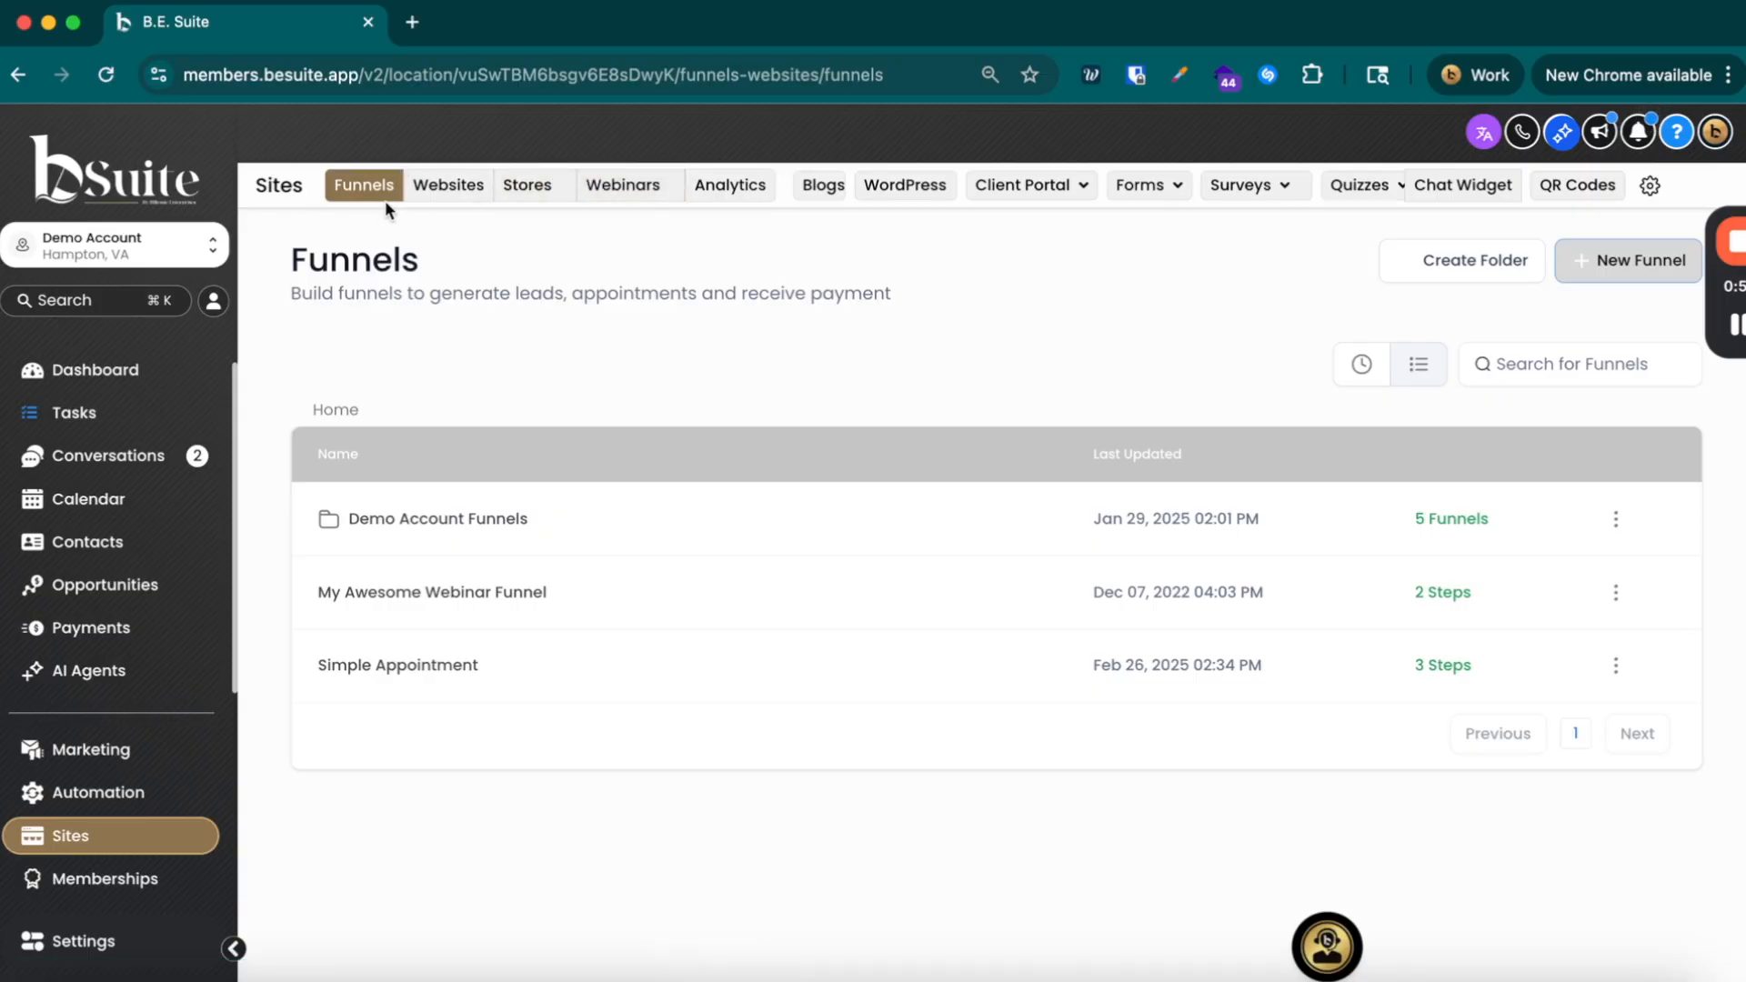
# Step: Create a new website from blank in the Websites area and name it Learning The Builder
pyautogui.click(443, 192)
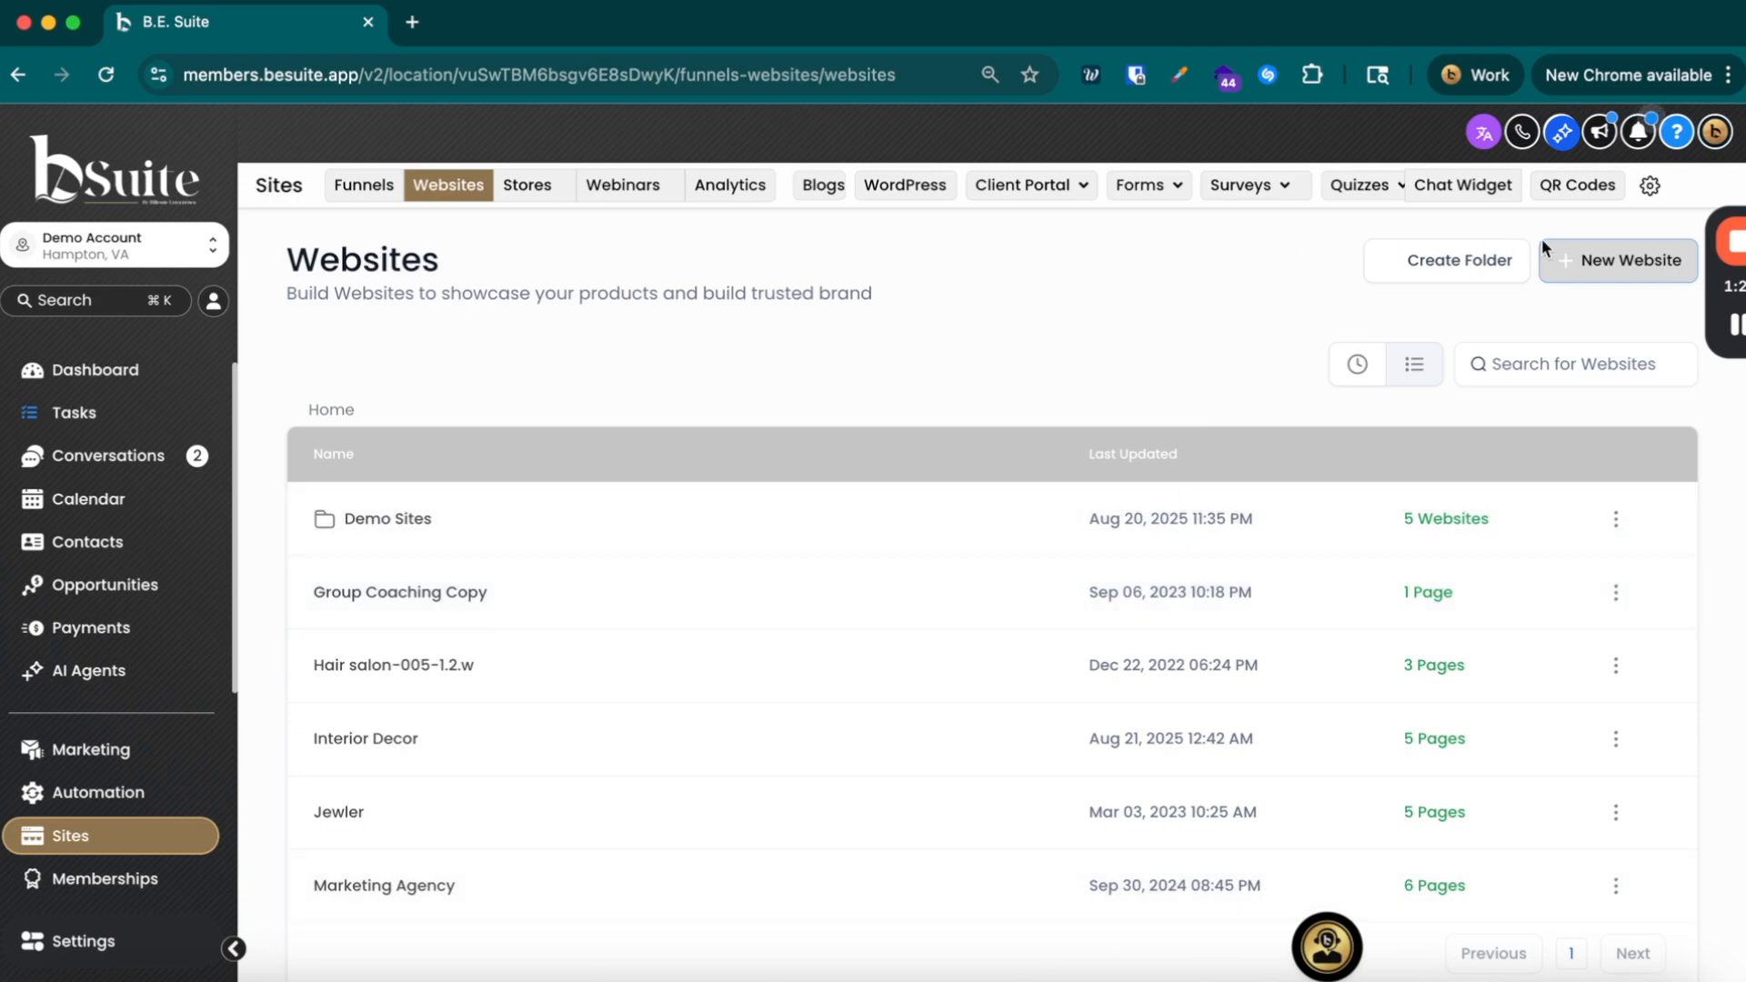
pyautogui.click(1578, 265)
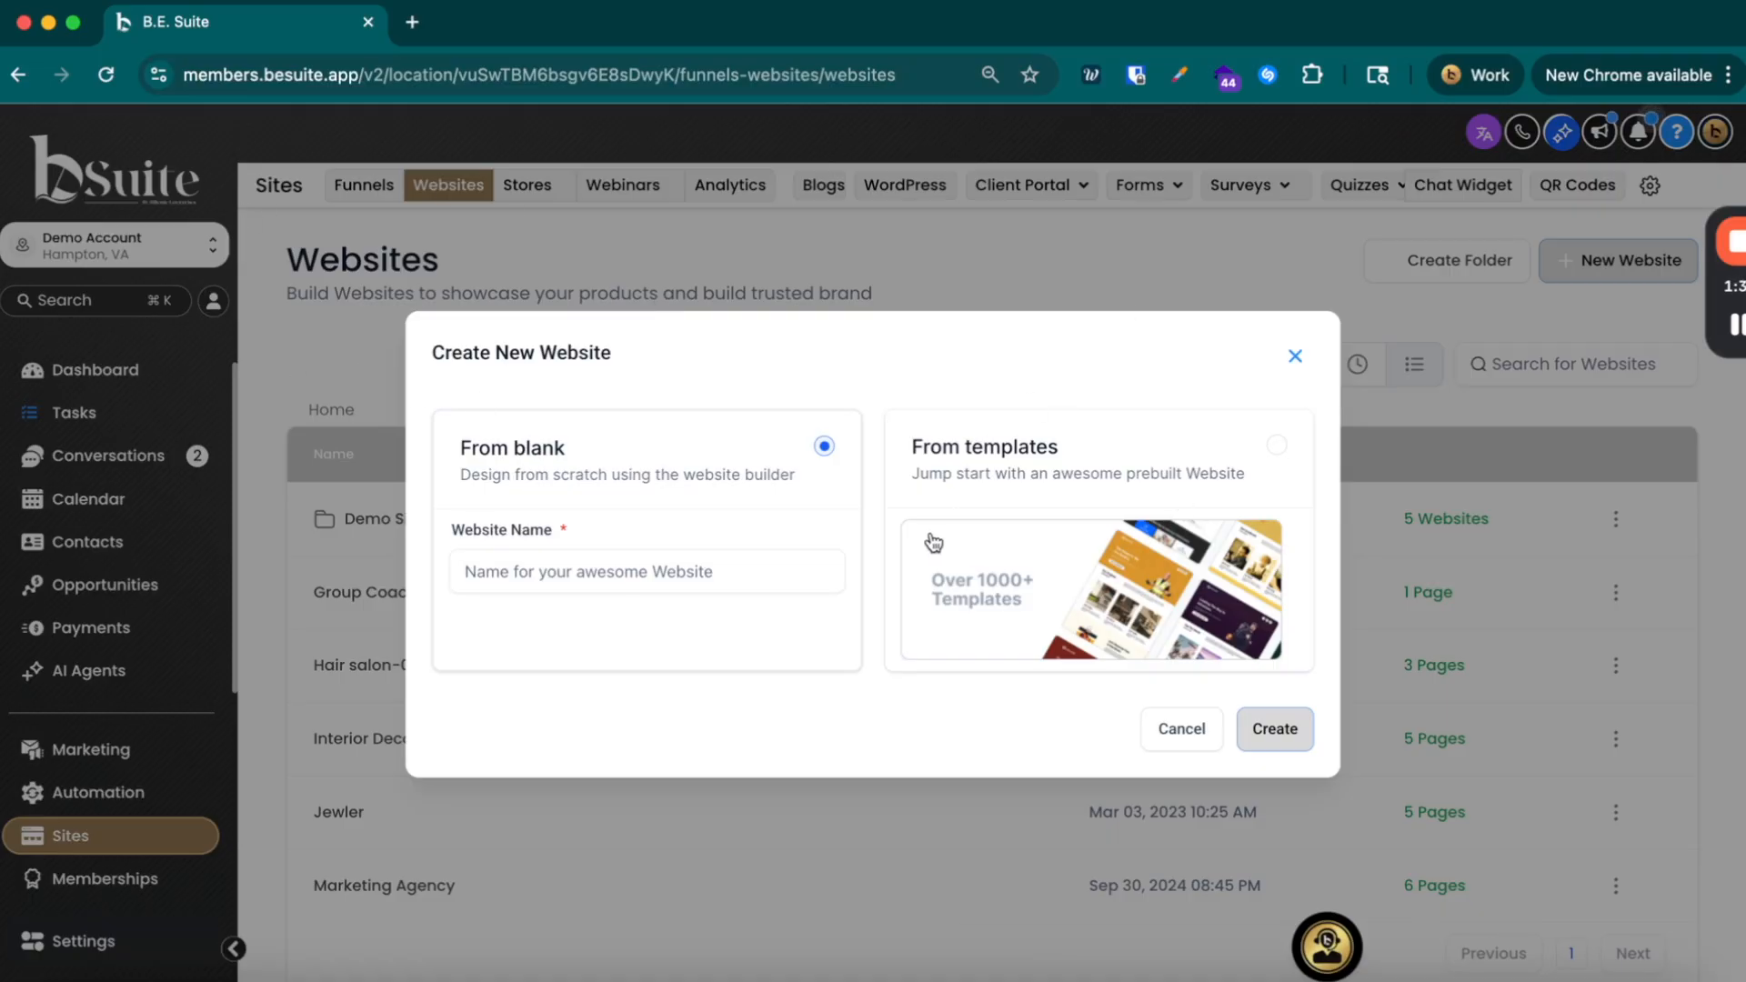
pyautogui.click(766, 573)
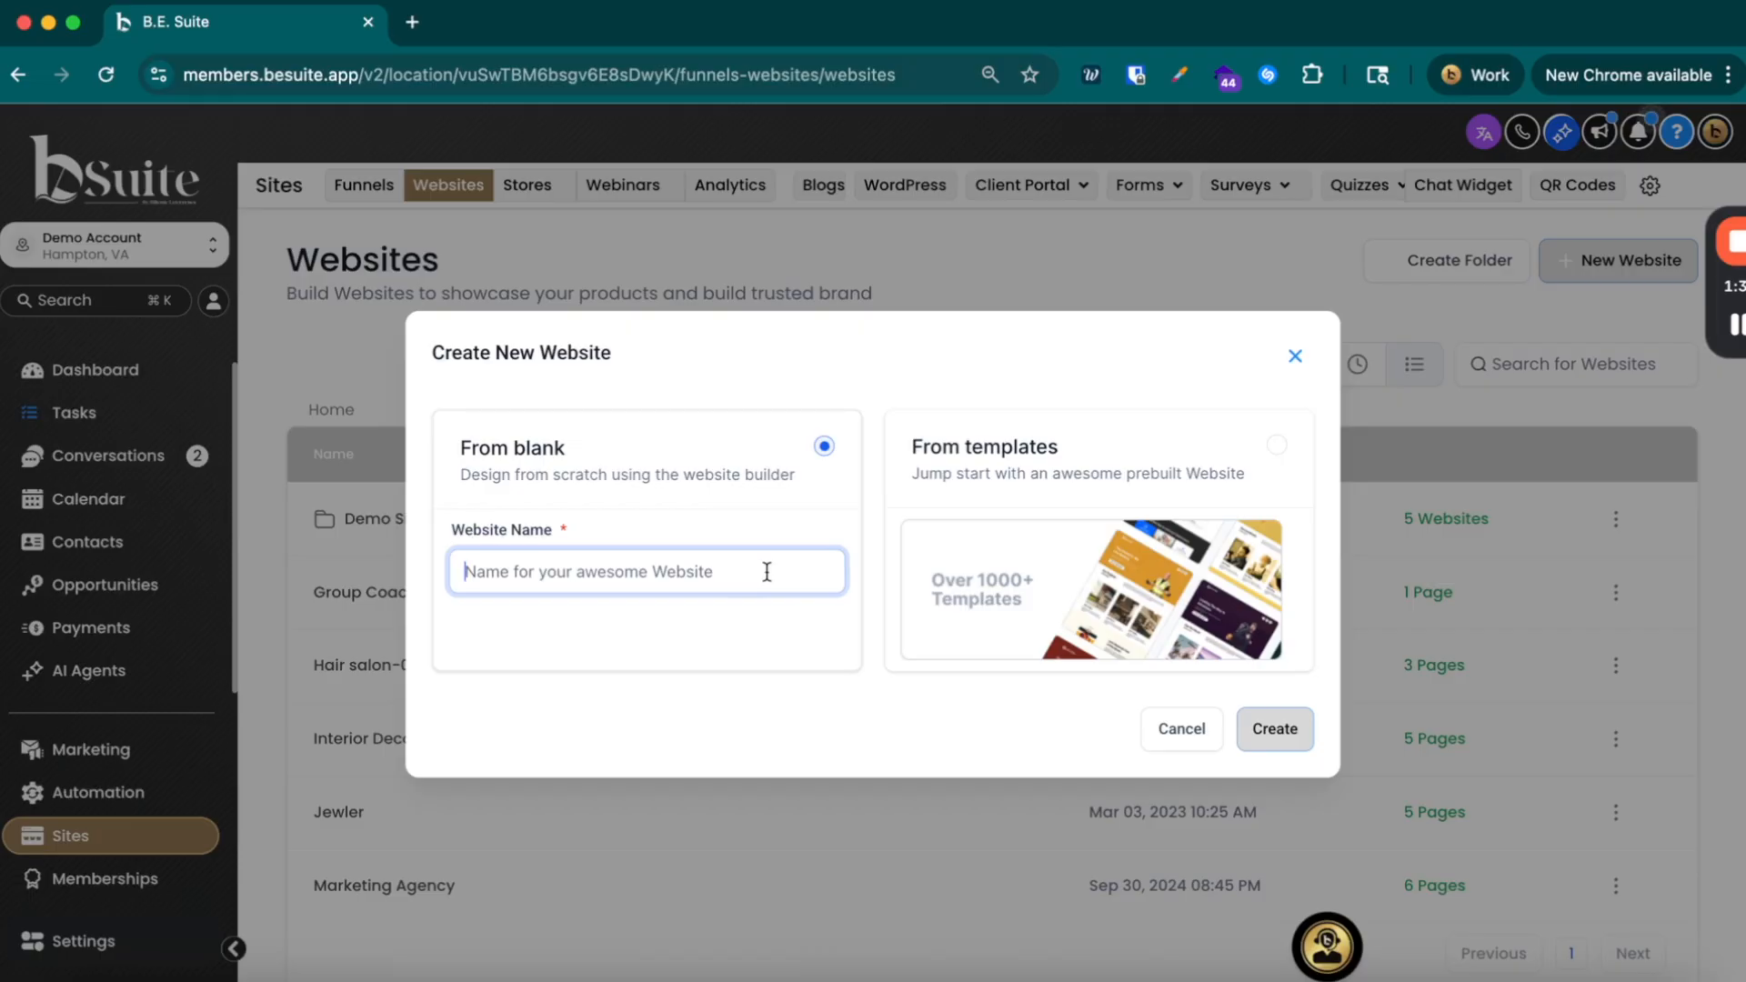
pyautogui.write('T')
pyautogui.press('BackSpace')
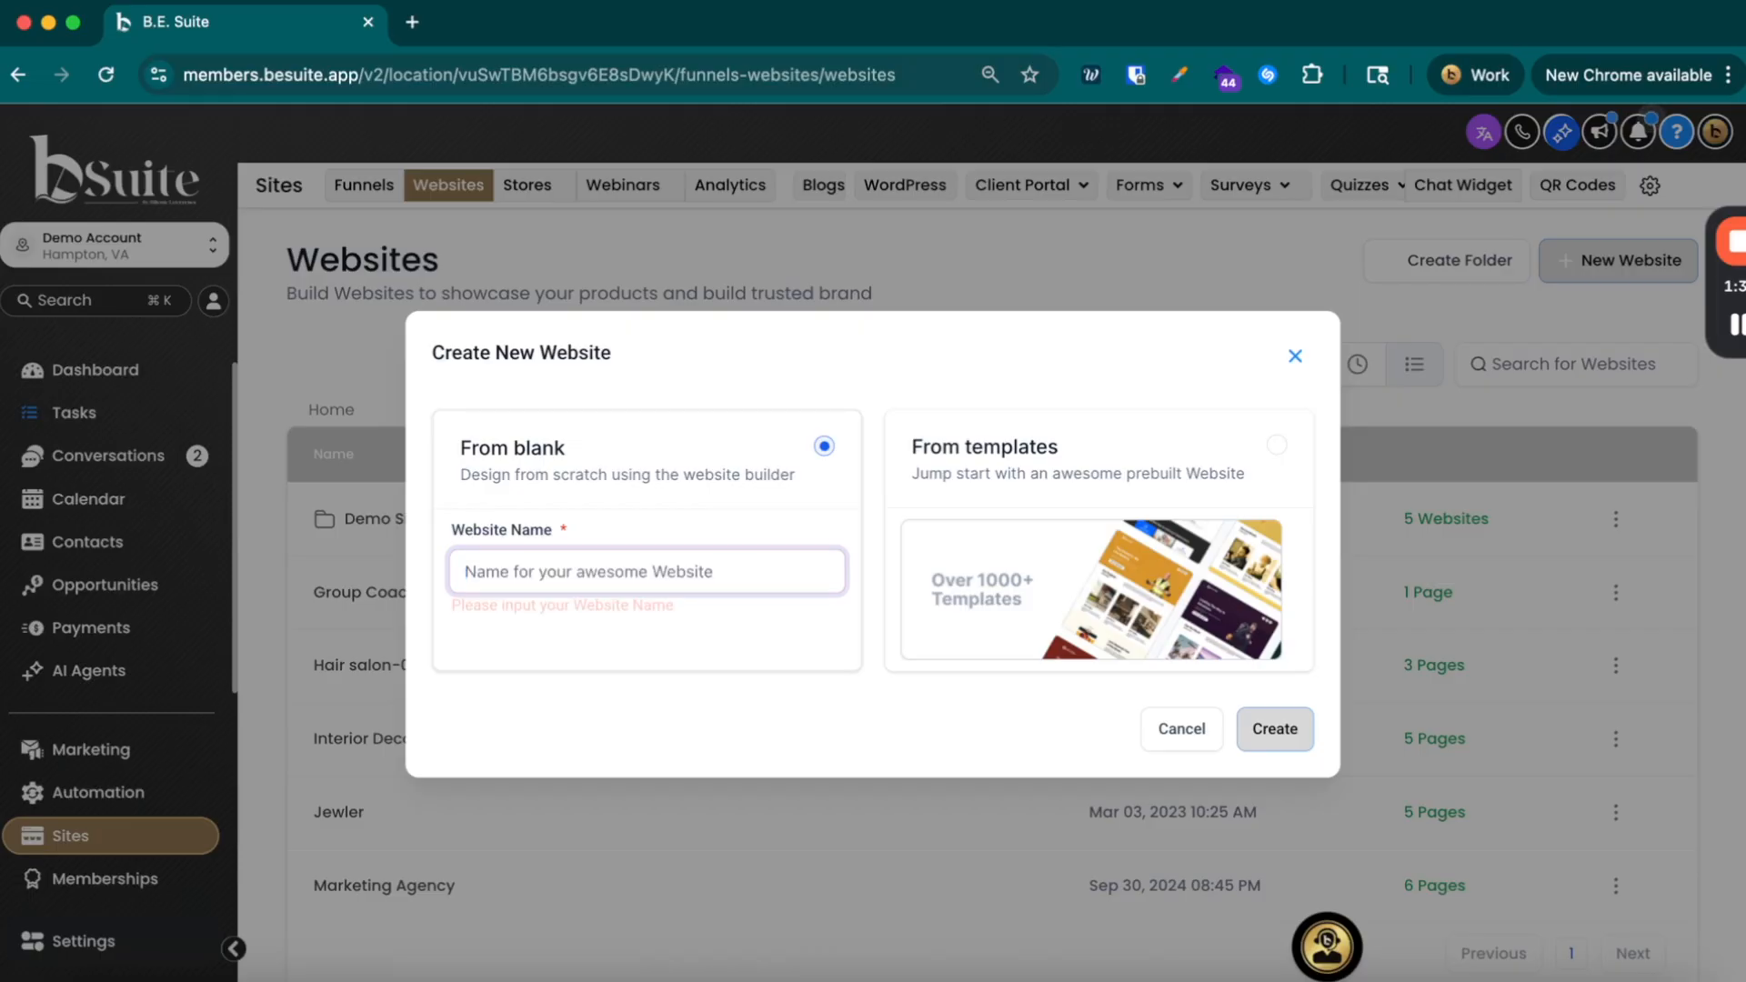
pyautogui.write('LEar')
pyautogui.press('BackSpace')
pyautogui.press('BackSpace')
pyautogui.write('earning The Builder')
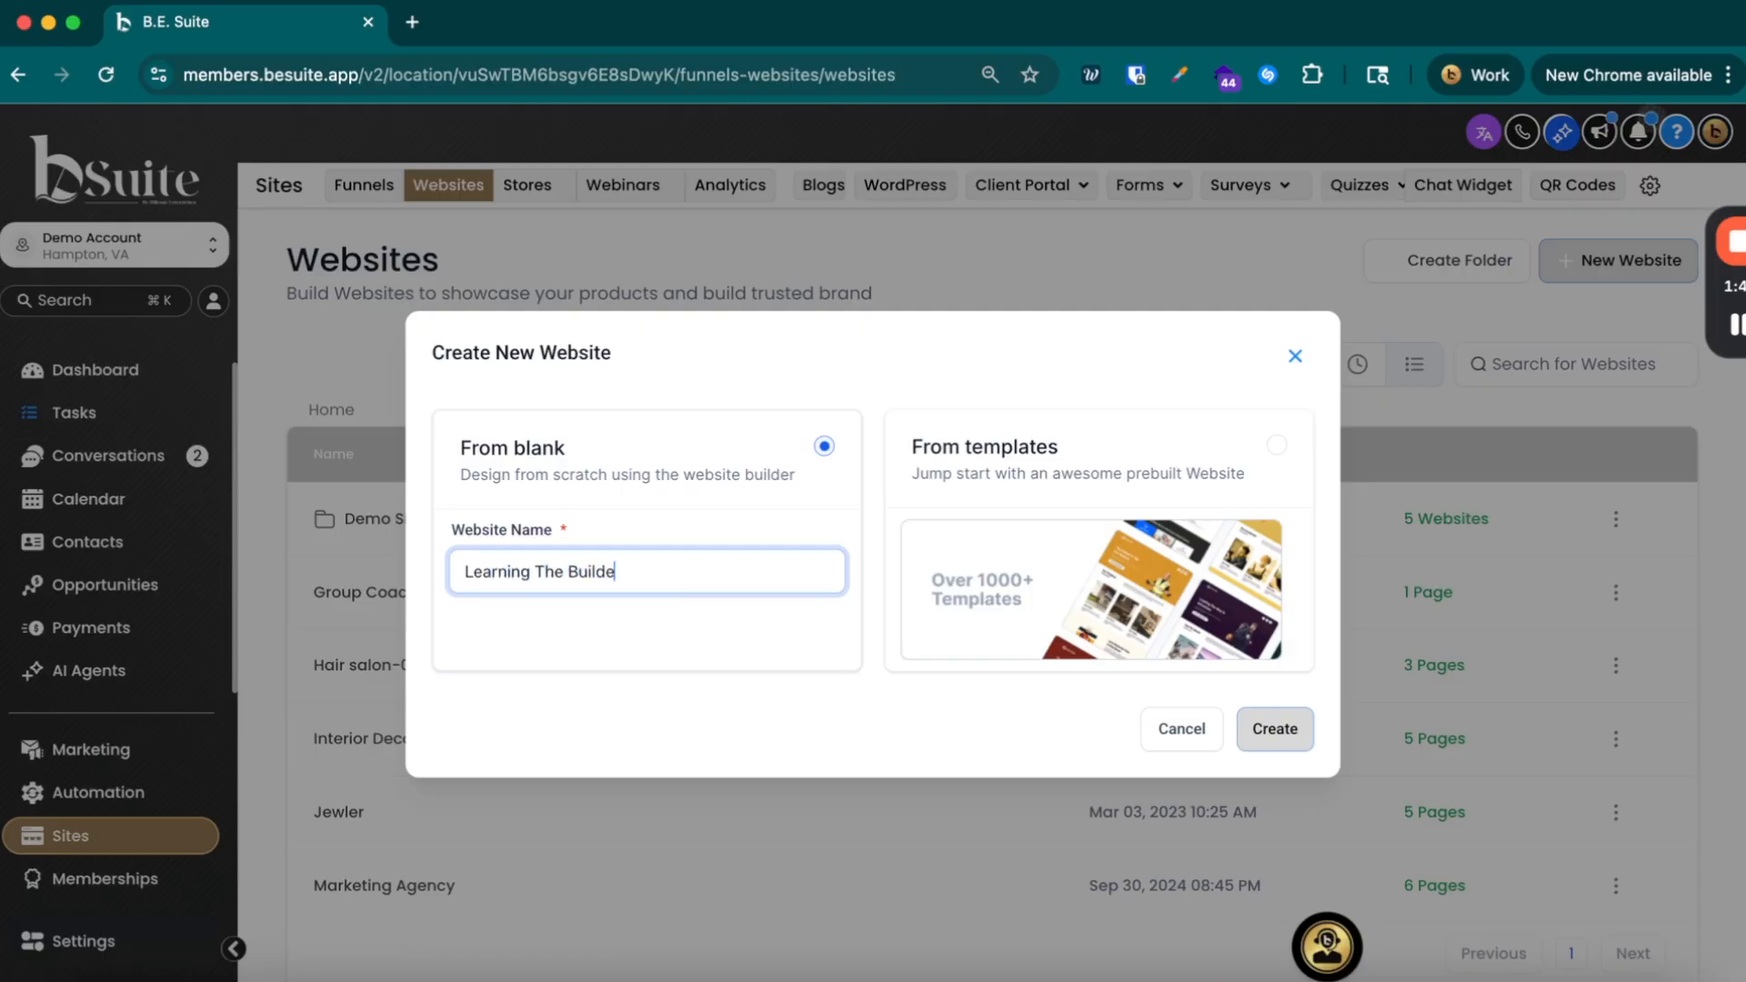
pyautogui.click(1300, 723)
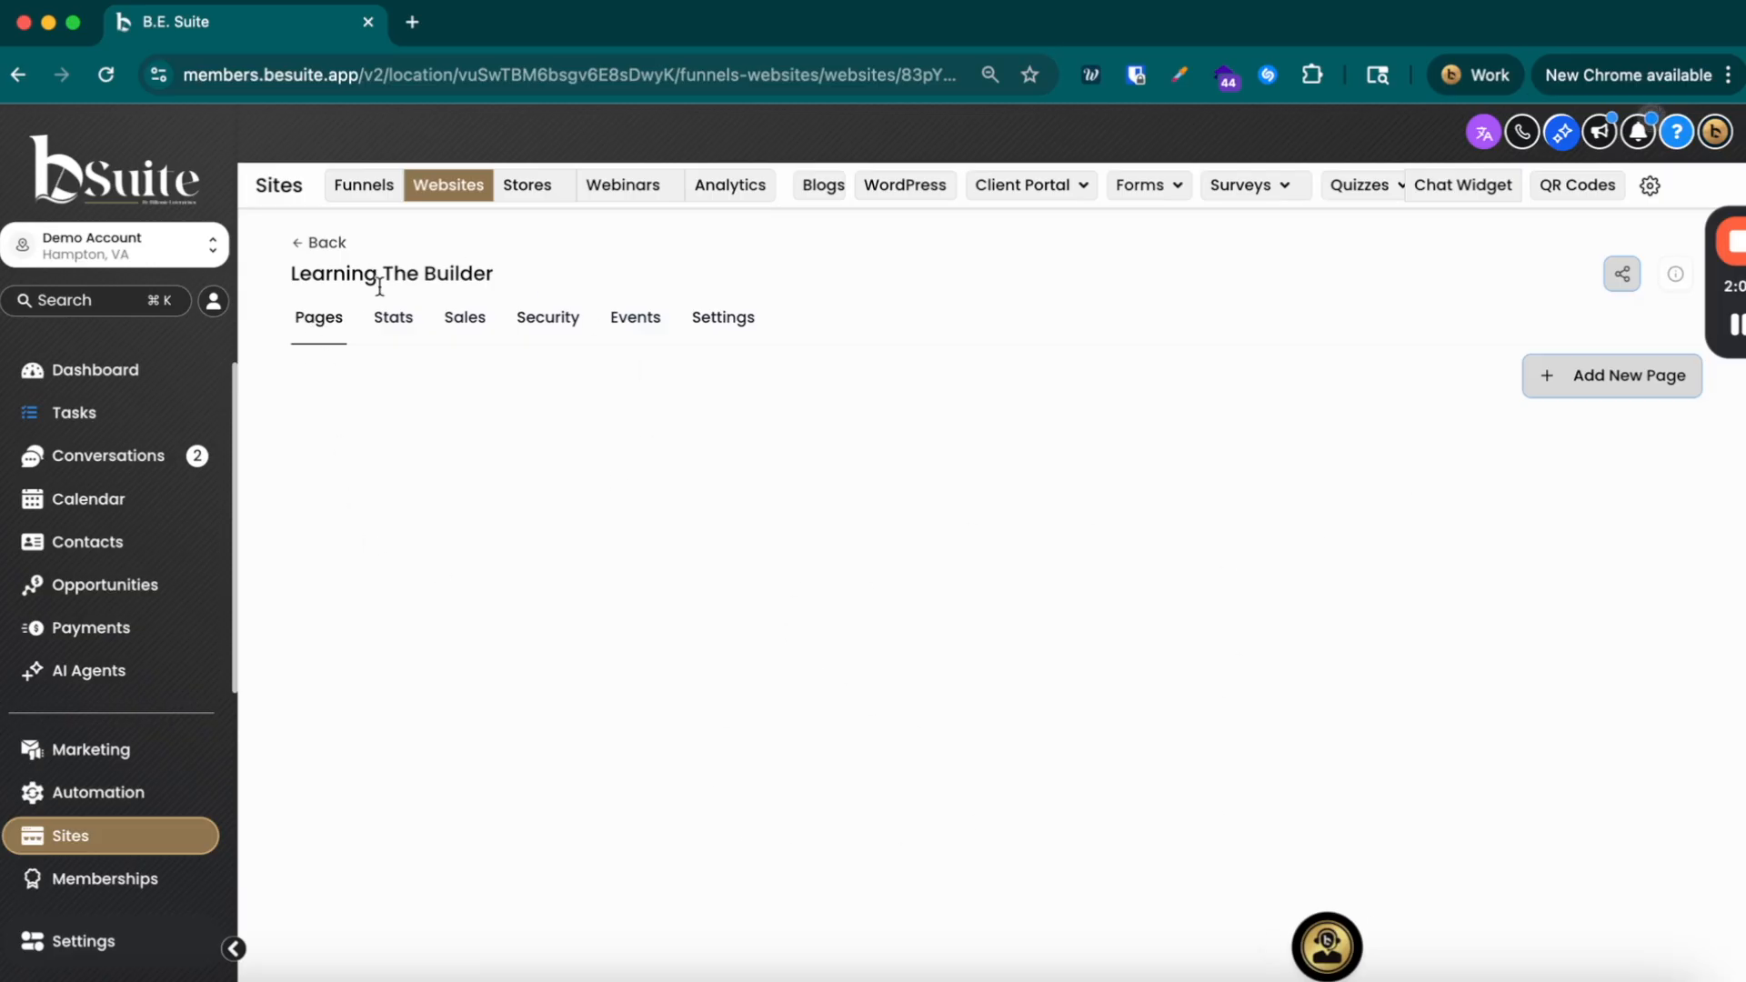
# Step: Look through the new website's stats, sales, security headers and tracking events
pyautogui.click(391, 334)
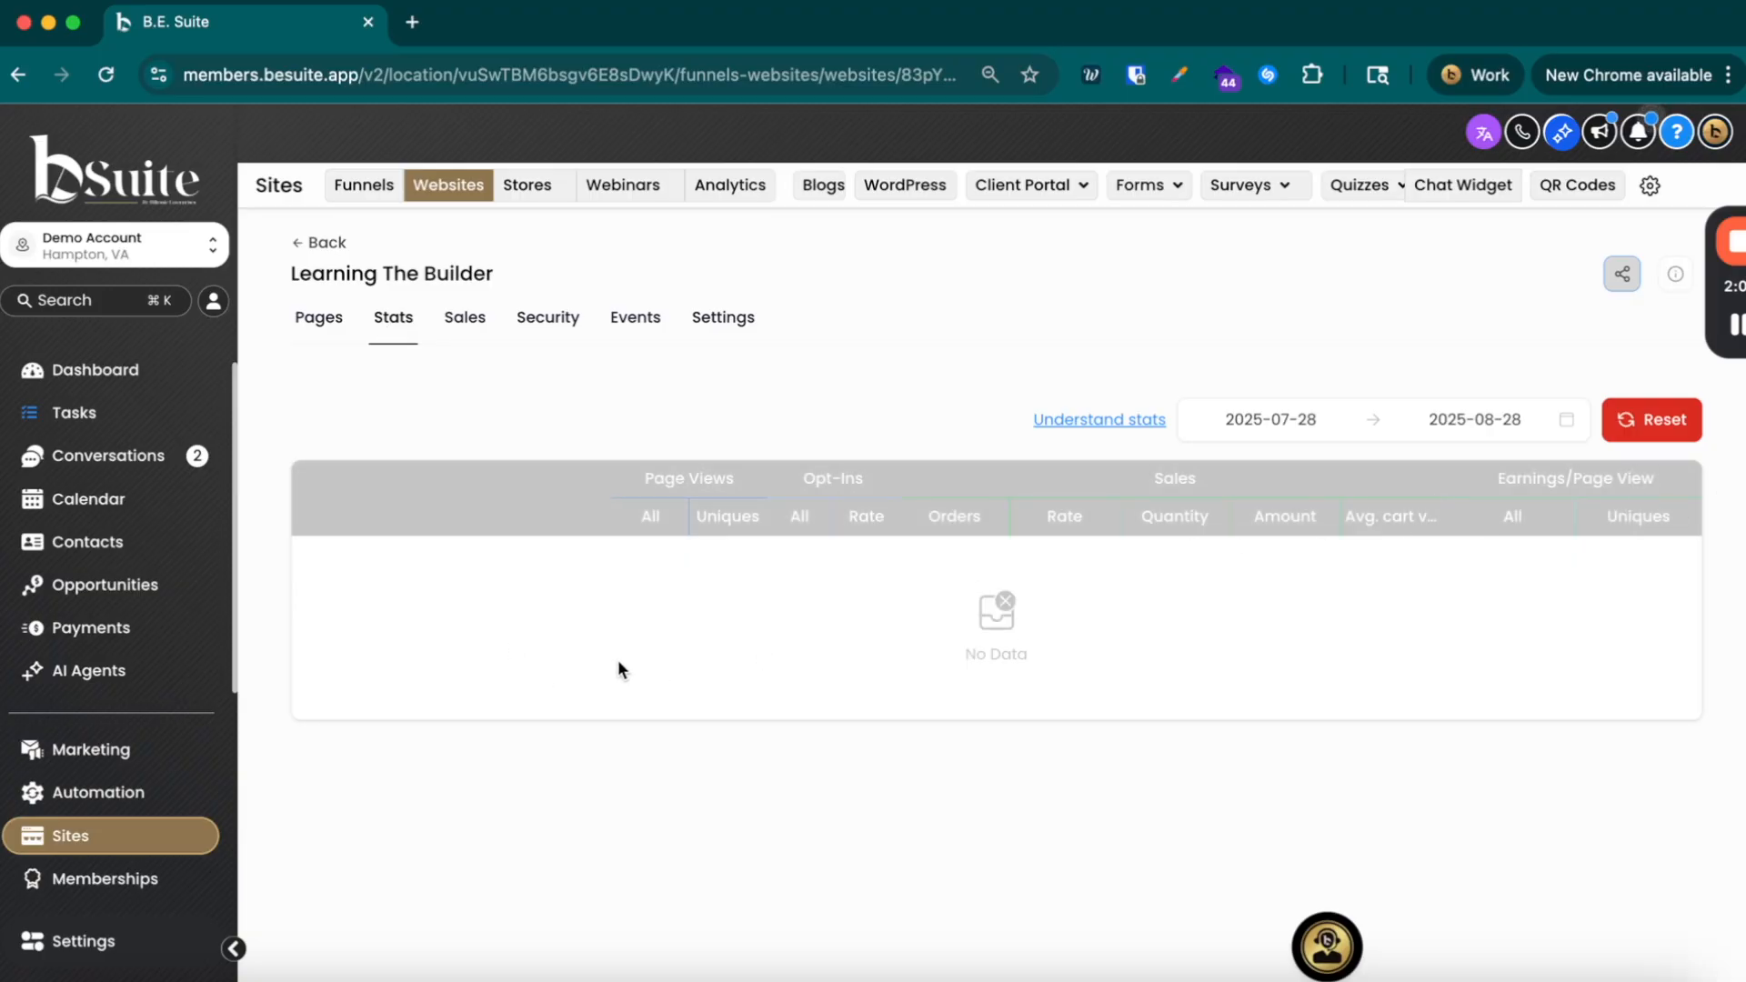
pyautogui.click(466, 322)
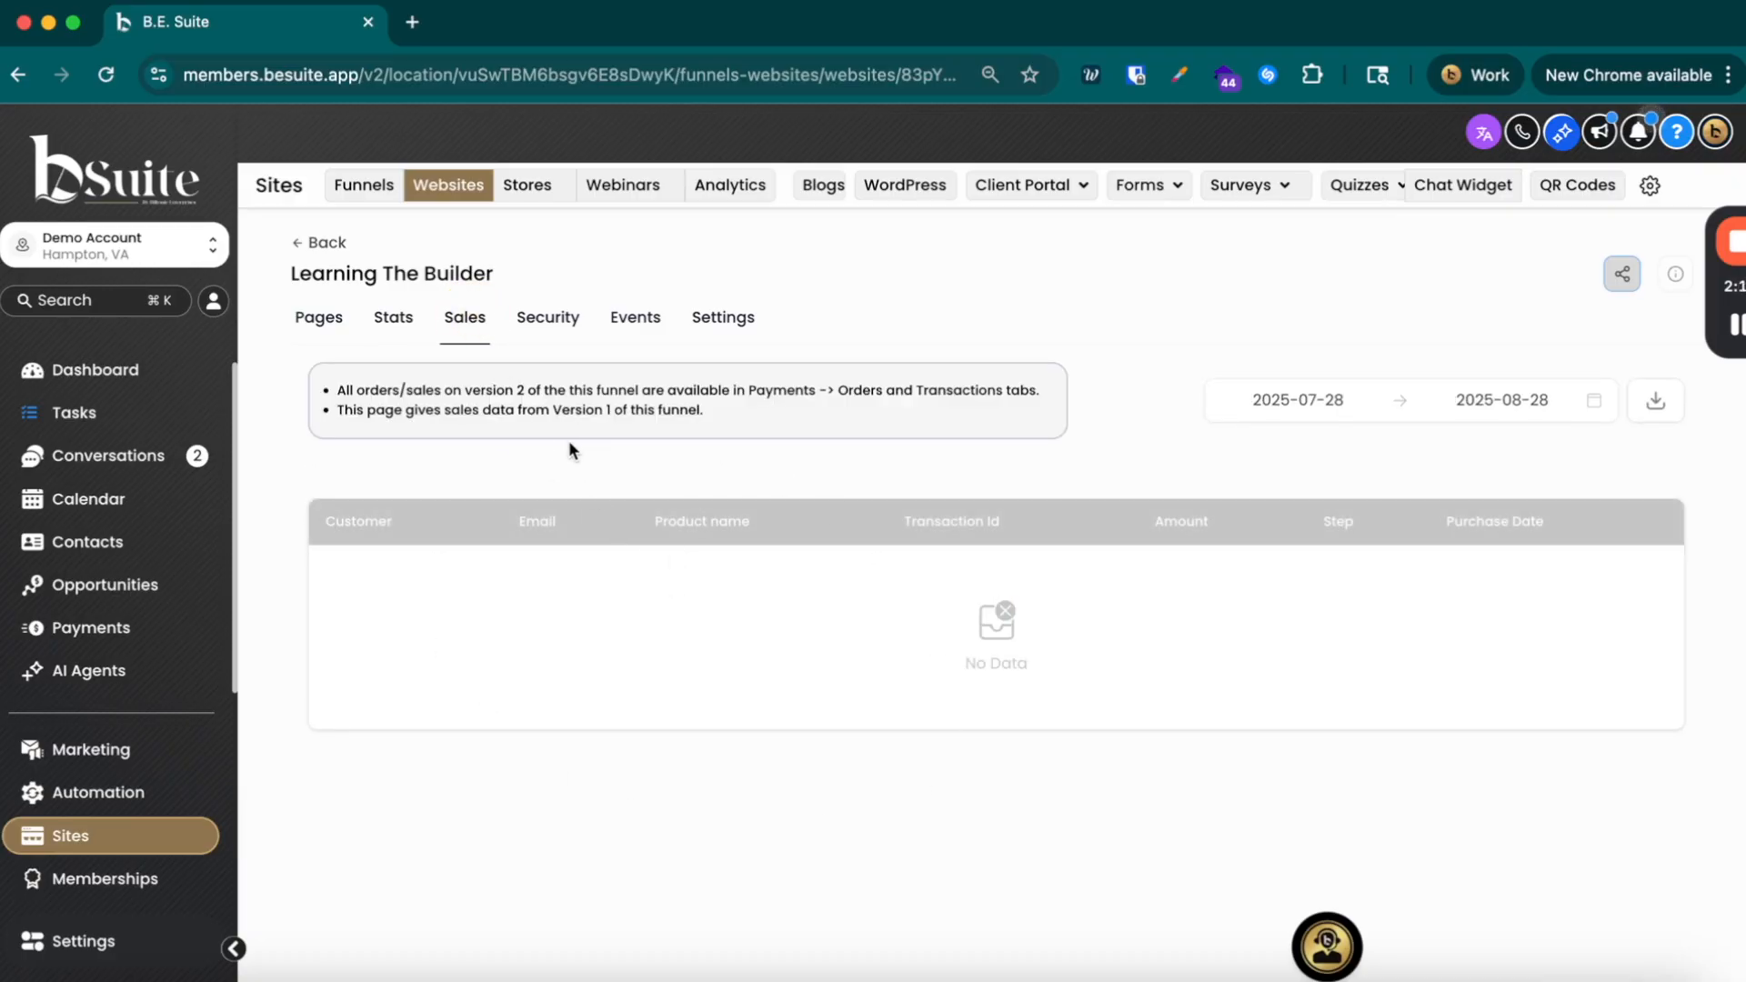
pyautogui.click(534, 326)
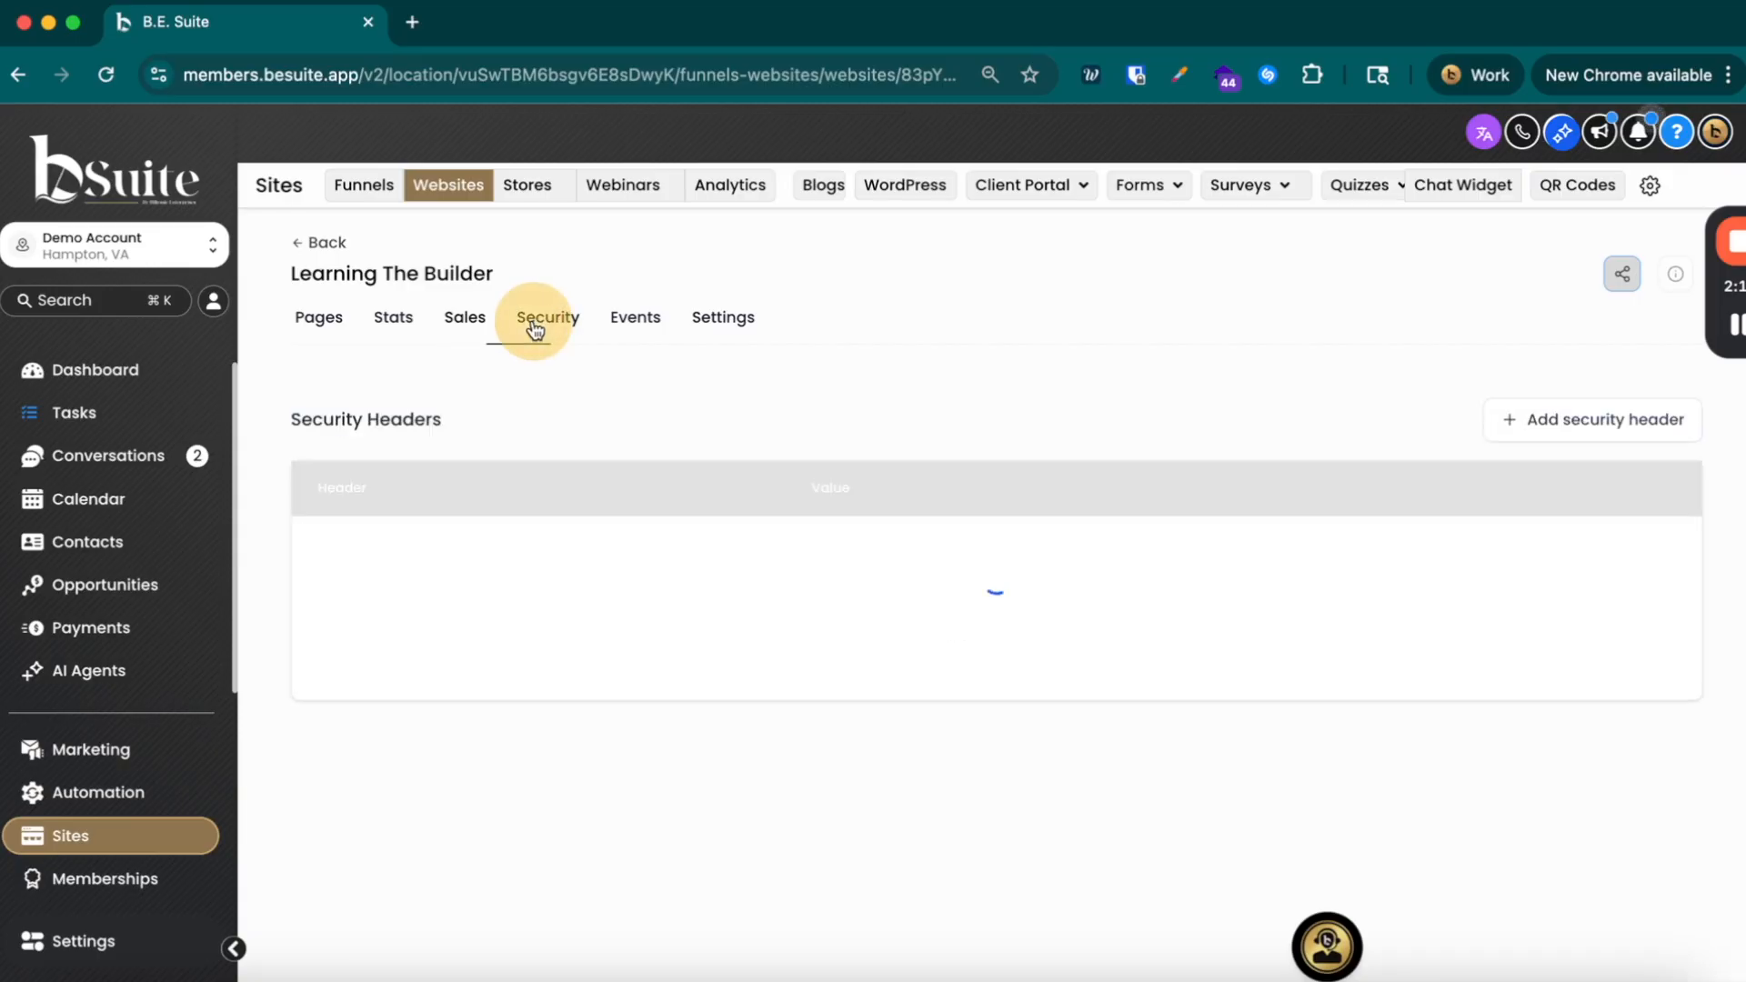
pyautogui.click(627, 318)
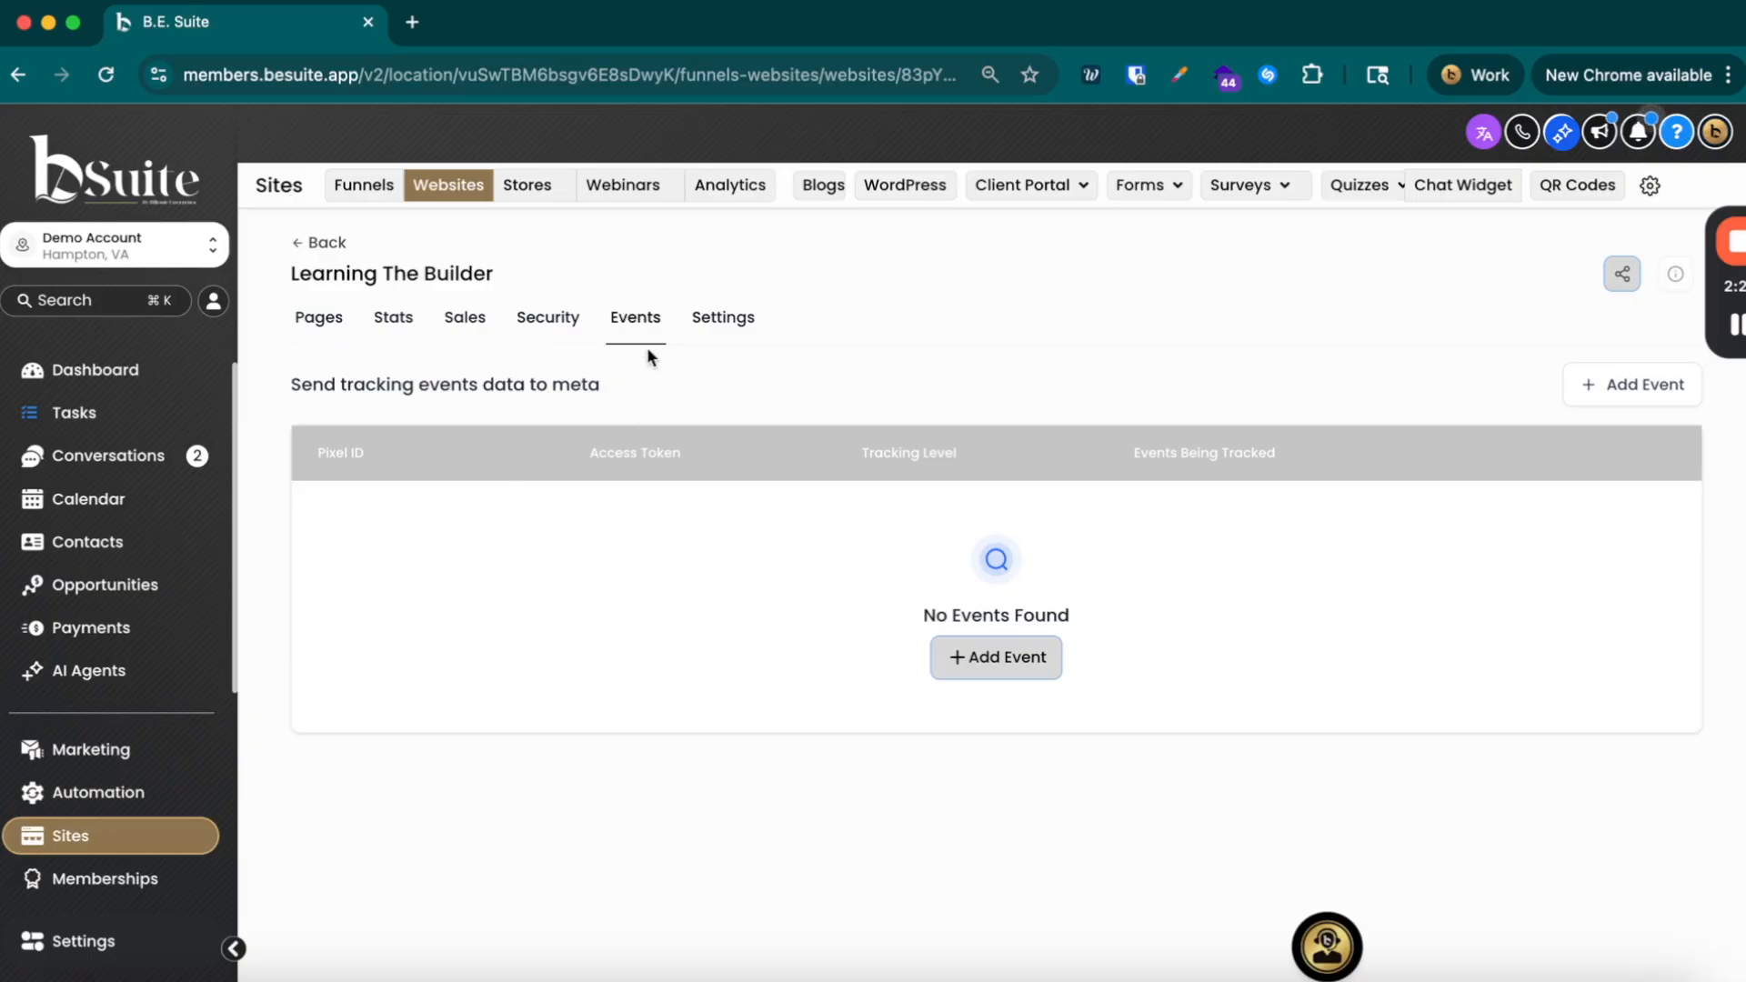
# Step: Review the website's settings, including its path, domain and optimization options, and save them
pyautogui.click(723, 320)
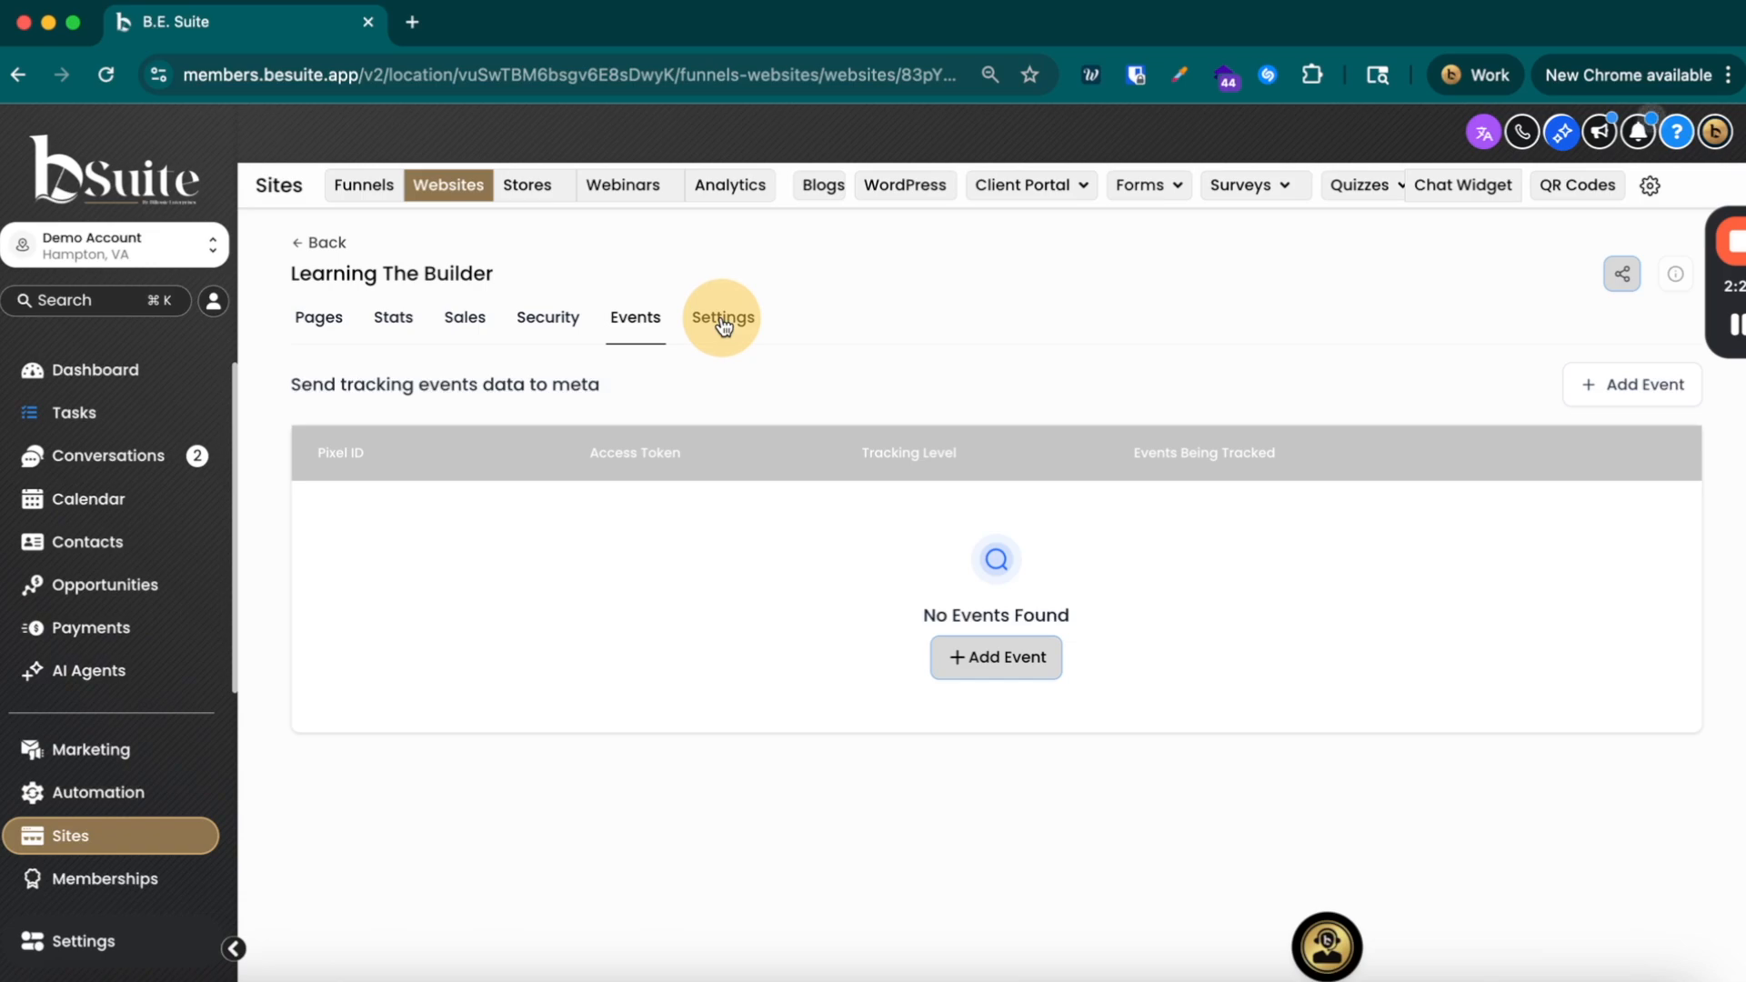
pyautogui.scroll(-1, 762, 373)
pyautogui.scroll(-2, 763, 378)
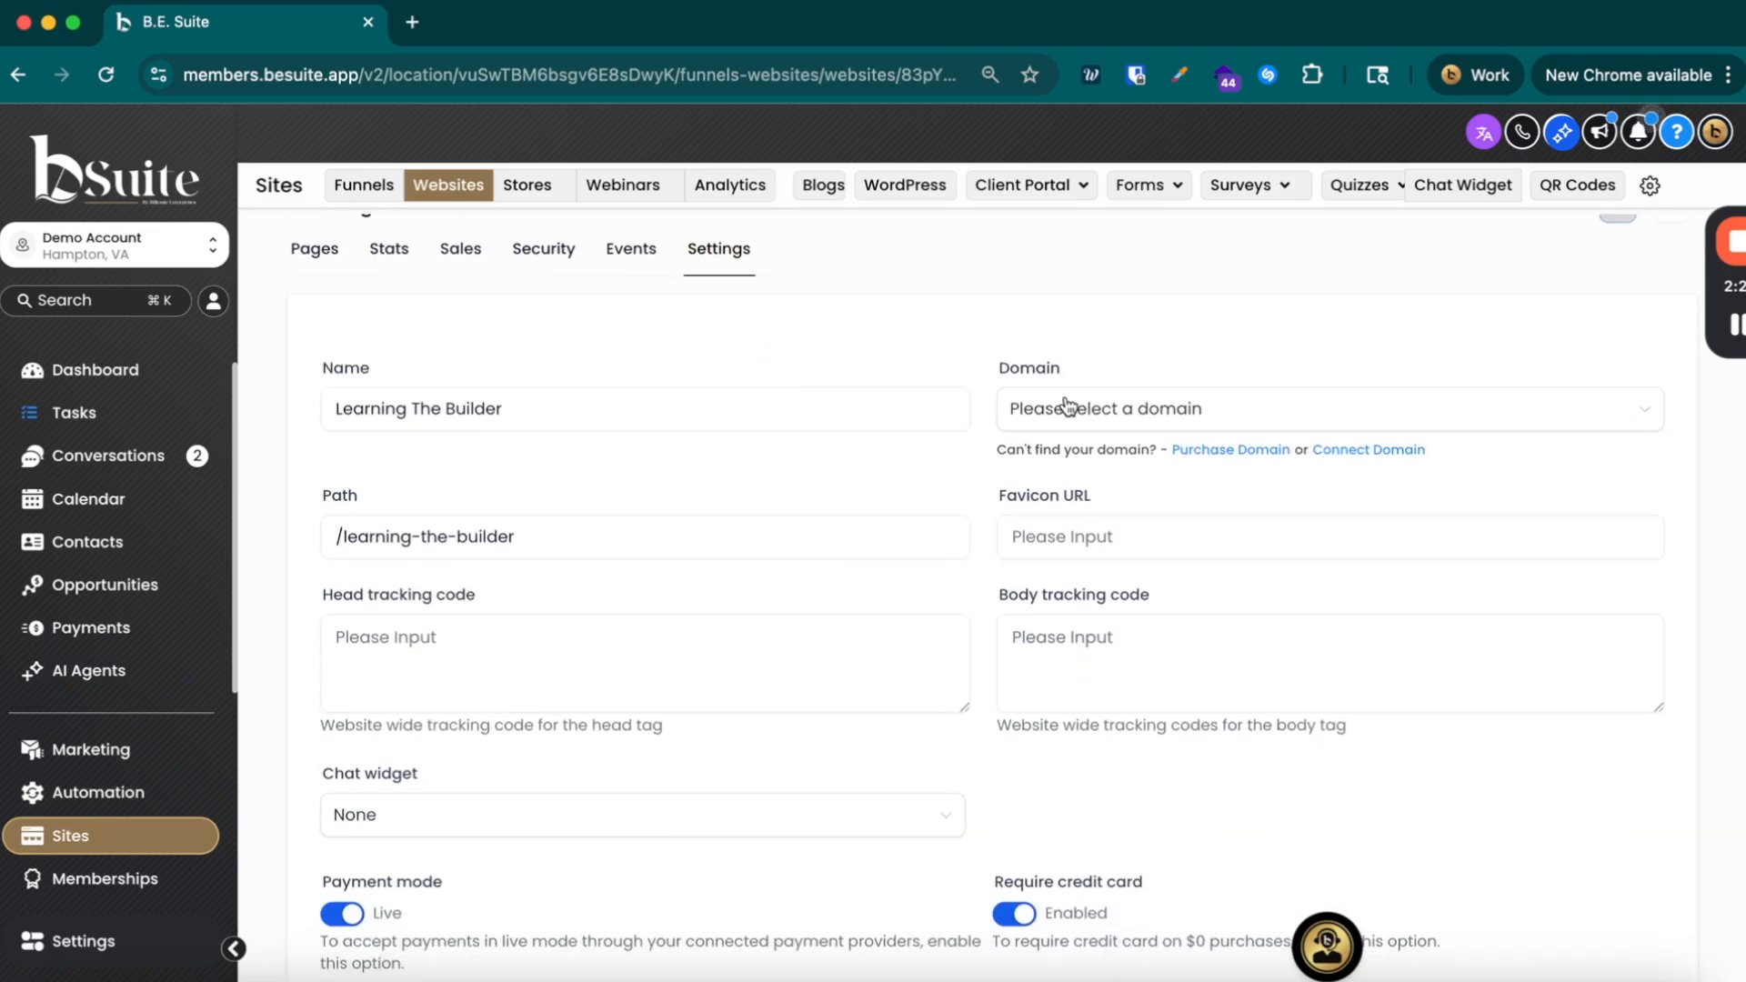
pyautogui.click(487, 546)
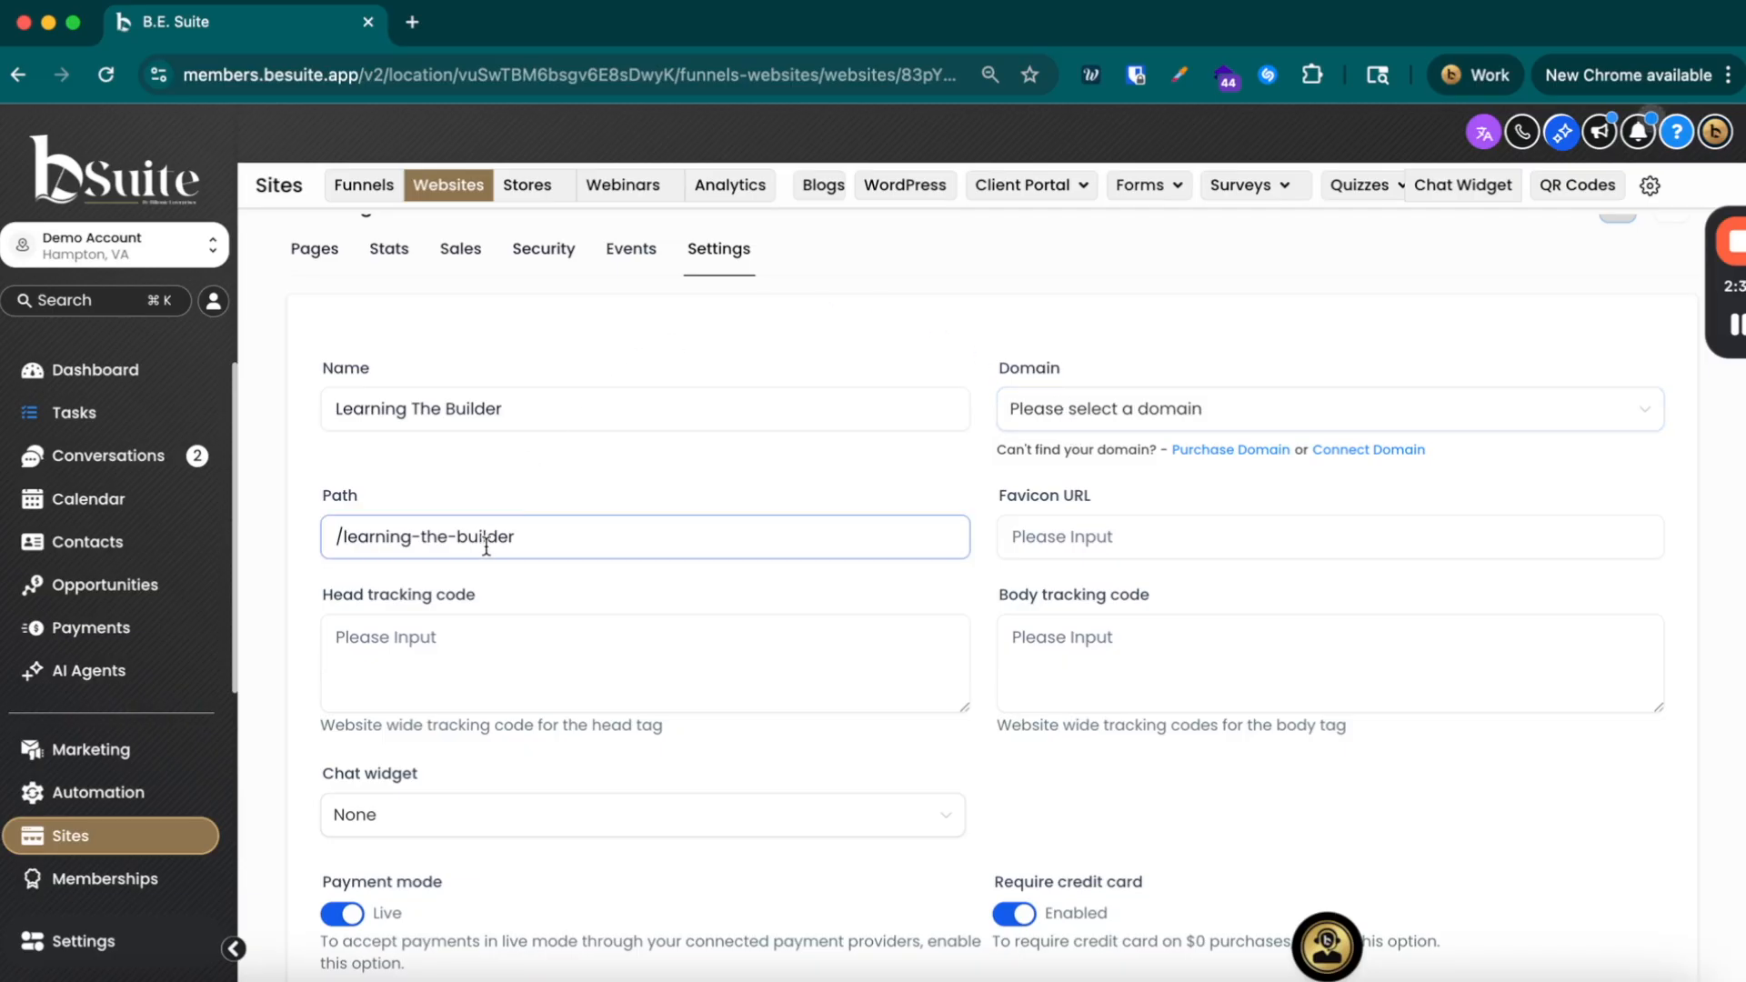
pyautogui.scroll(-10, 486, 546)
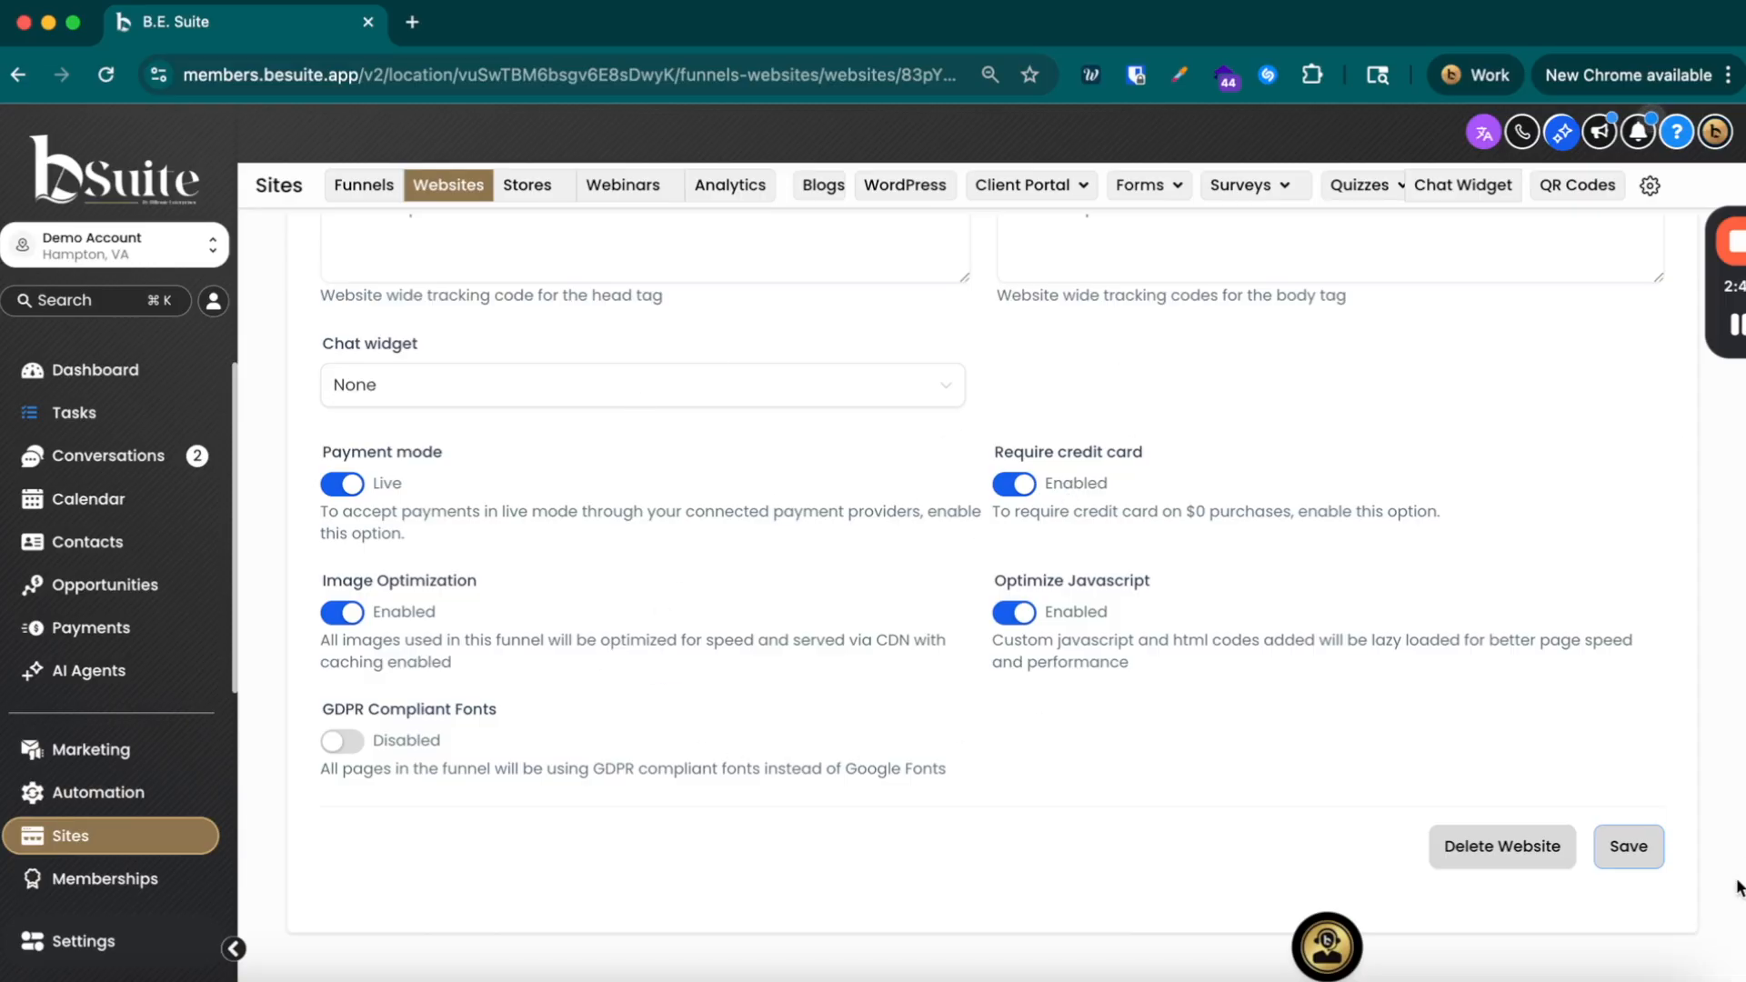
pyautogui.click(1623, 844)
pyautogui.scroll(6, 1622, 836)
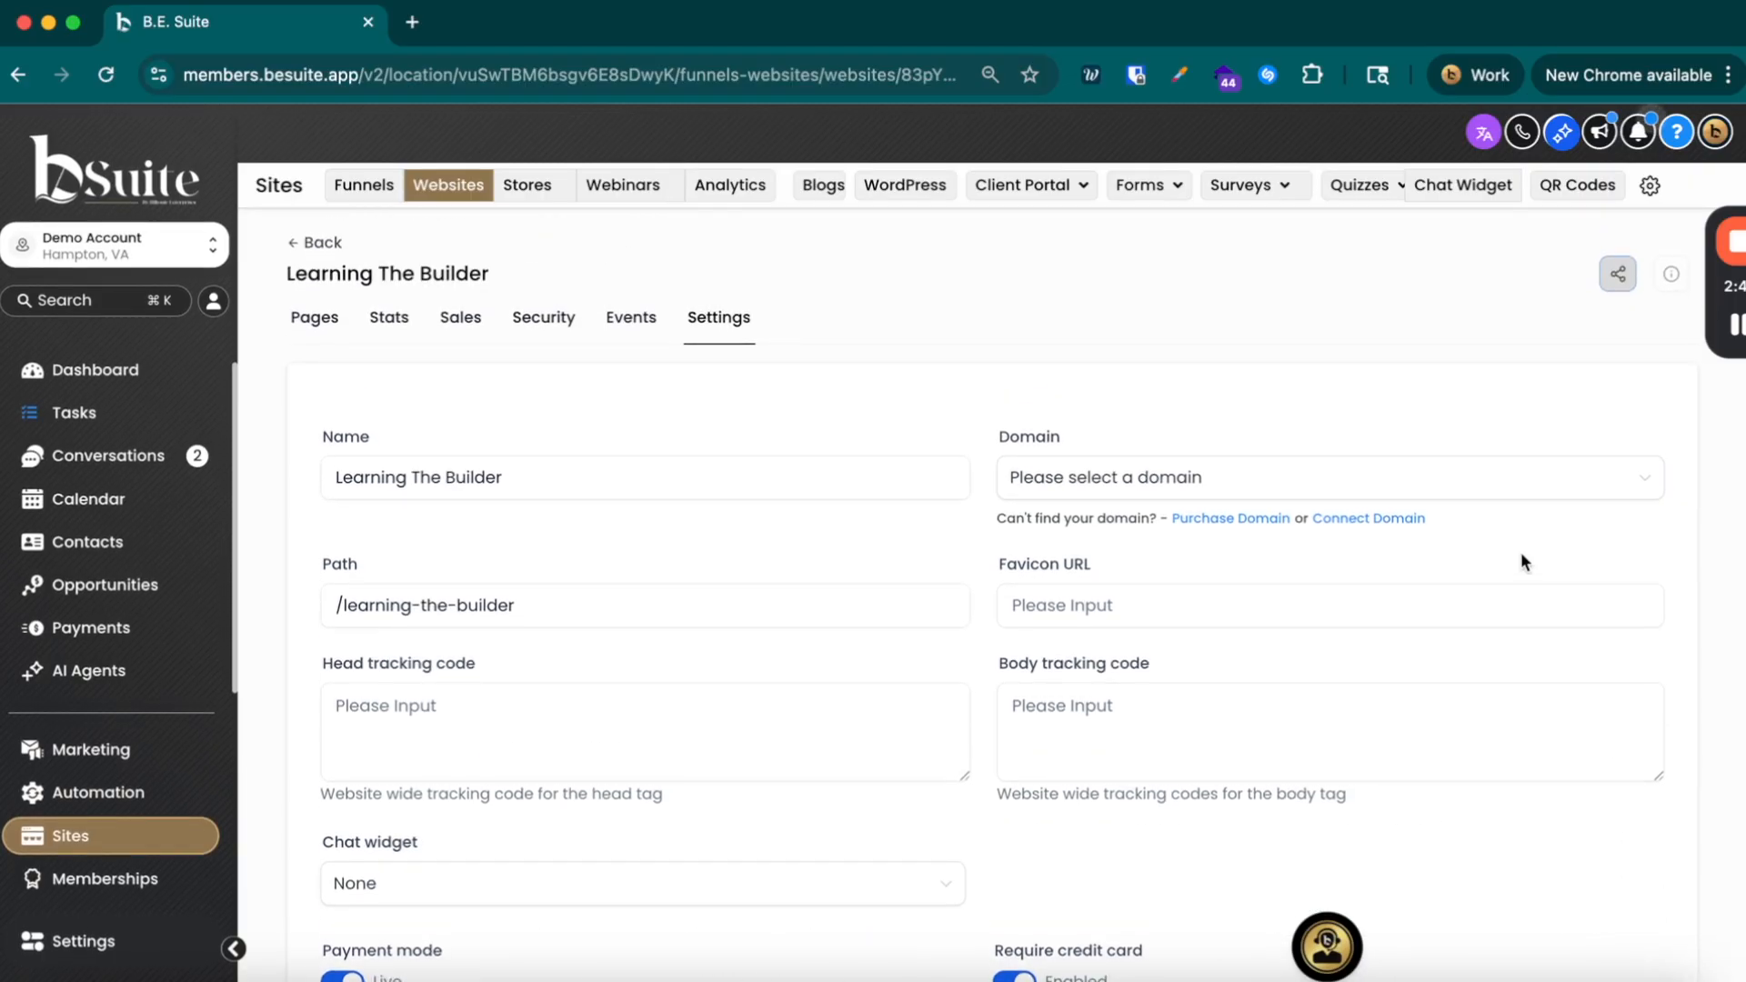
pyautogui.scroll(-6, 1520, 553)
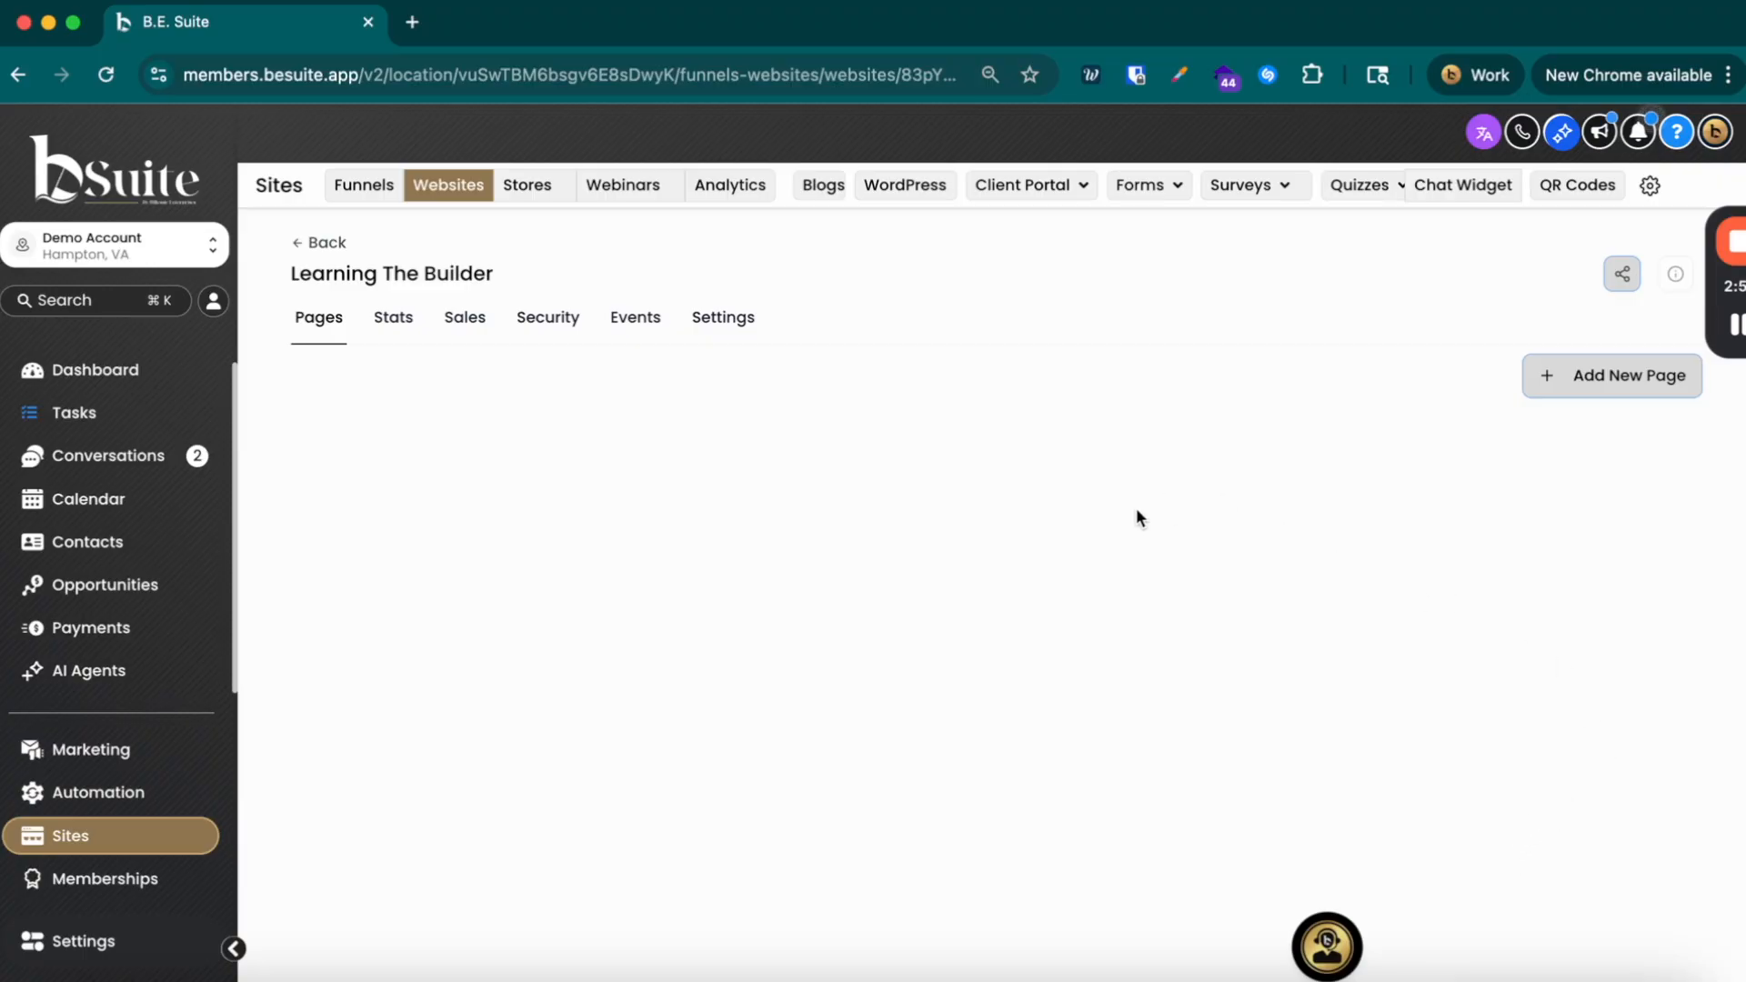
# Step: Start a new page for the website and name it Test Page For Learn
pyautogui.click(1584, 372)
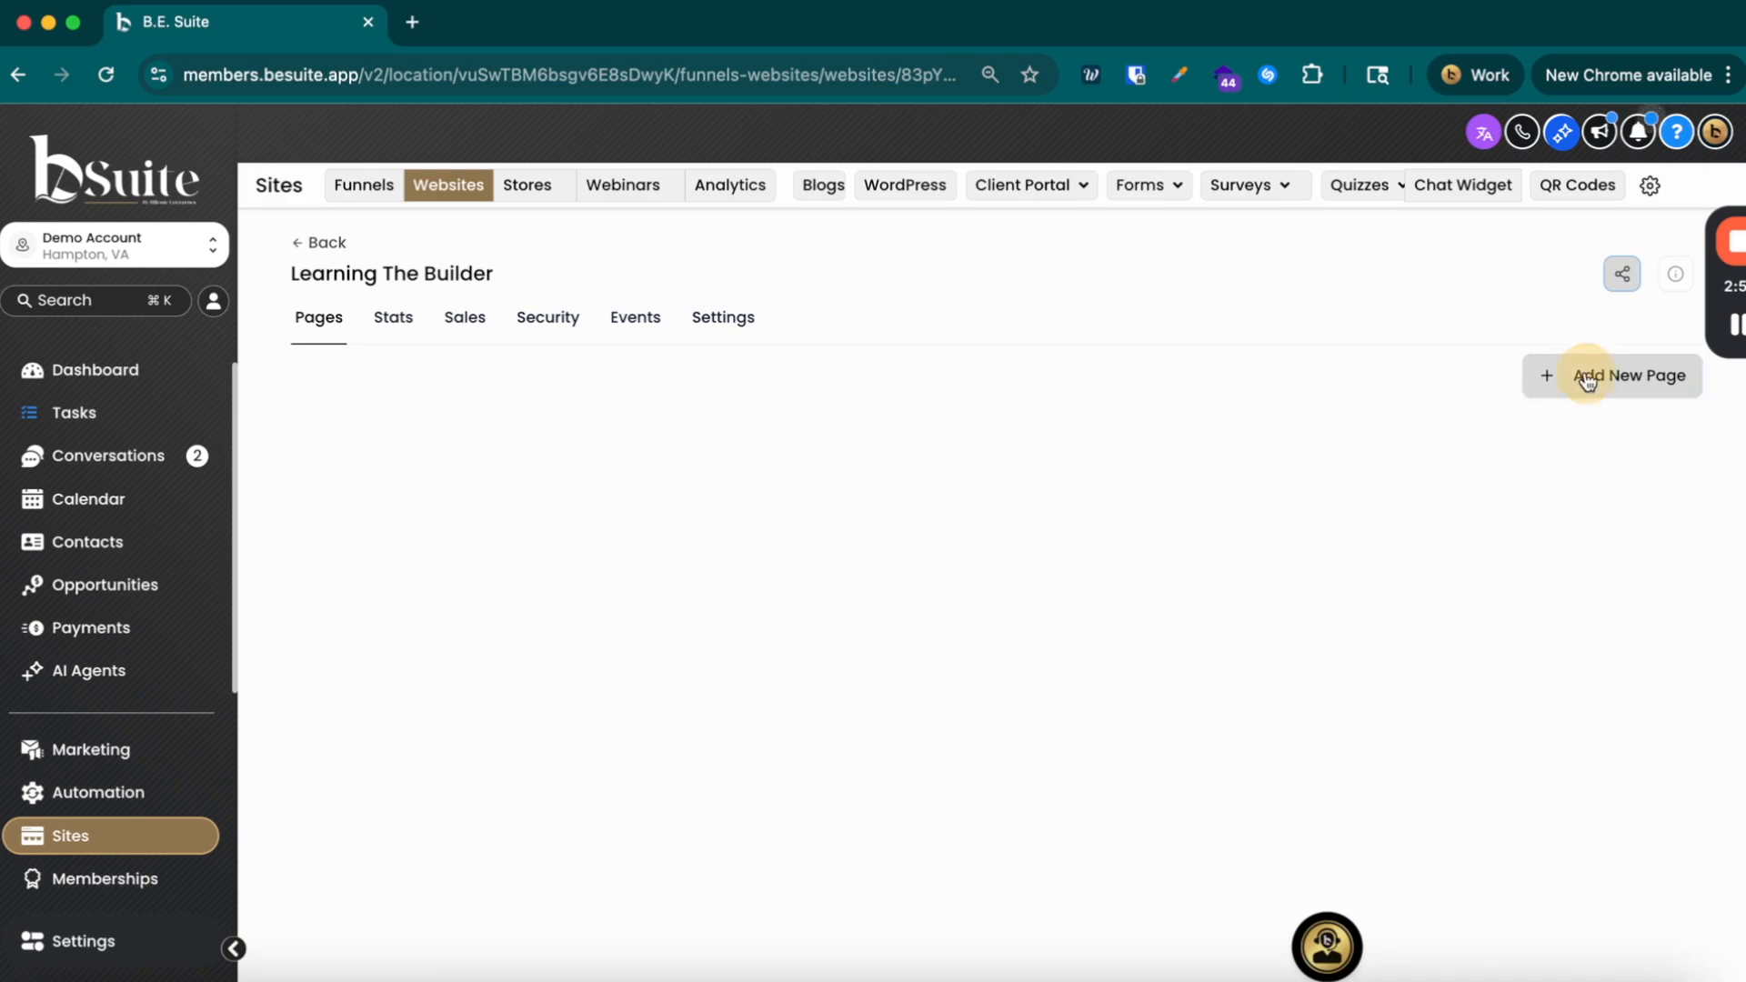
pyautogui.click(1017, 467)
pyautogui.click(1006, 429)
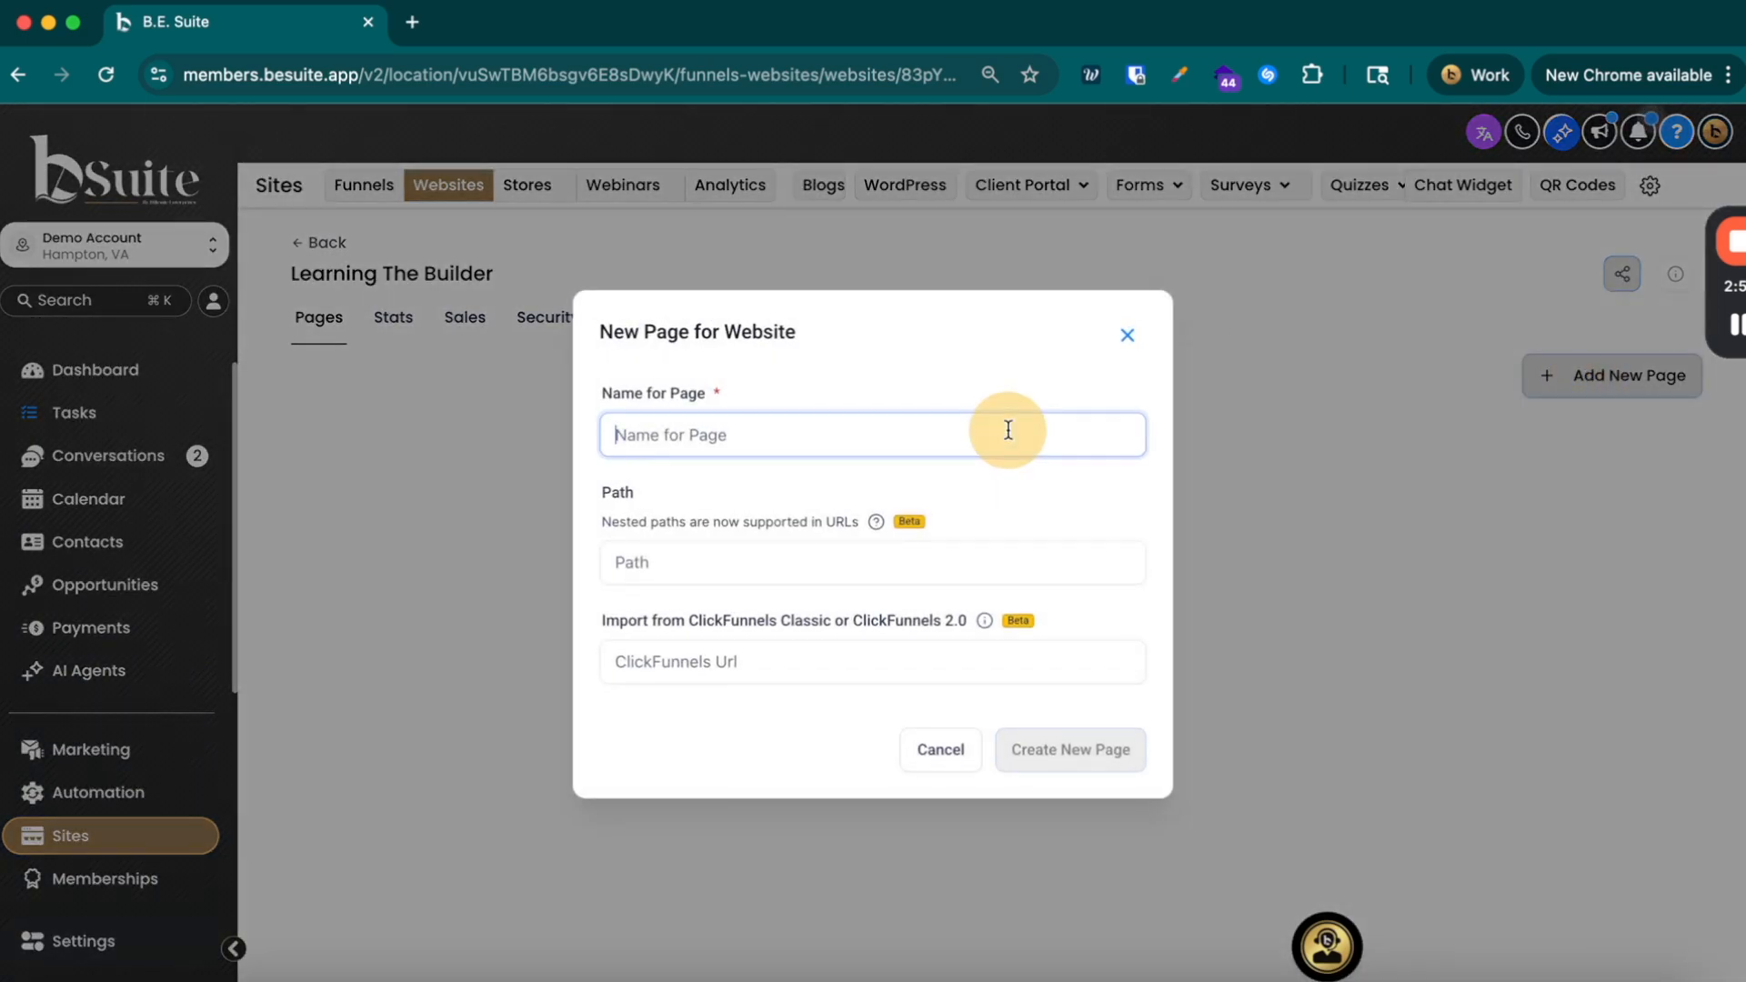
pyautogui.write('Test Pae')
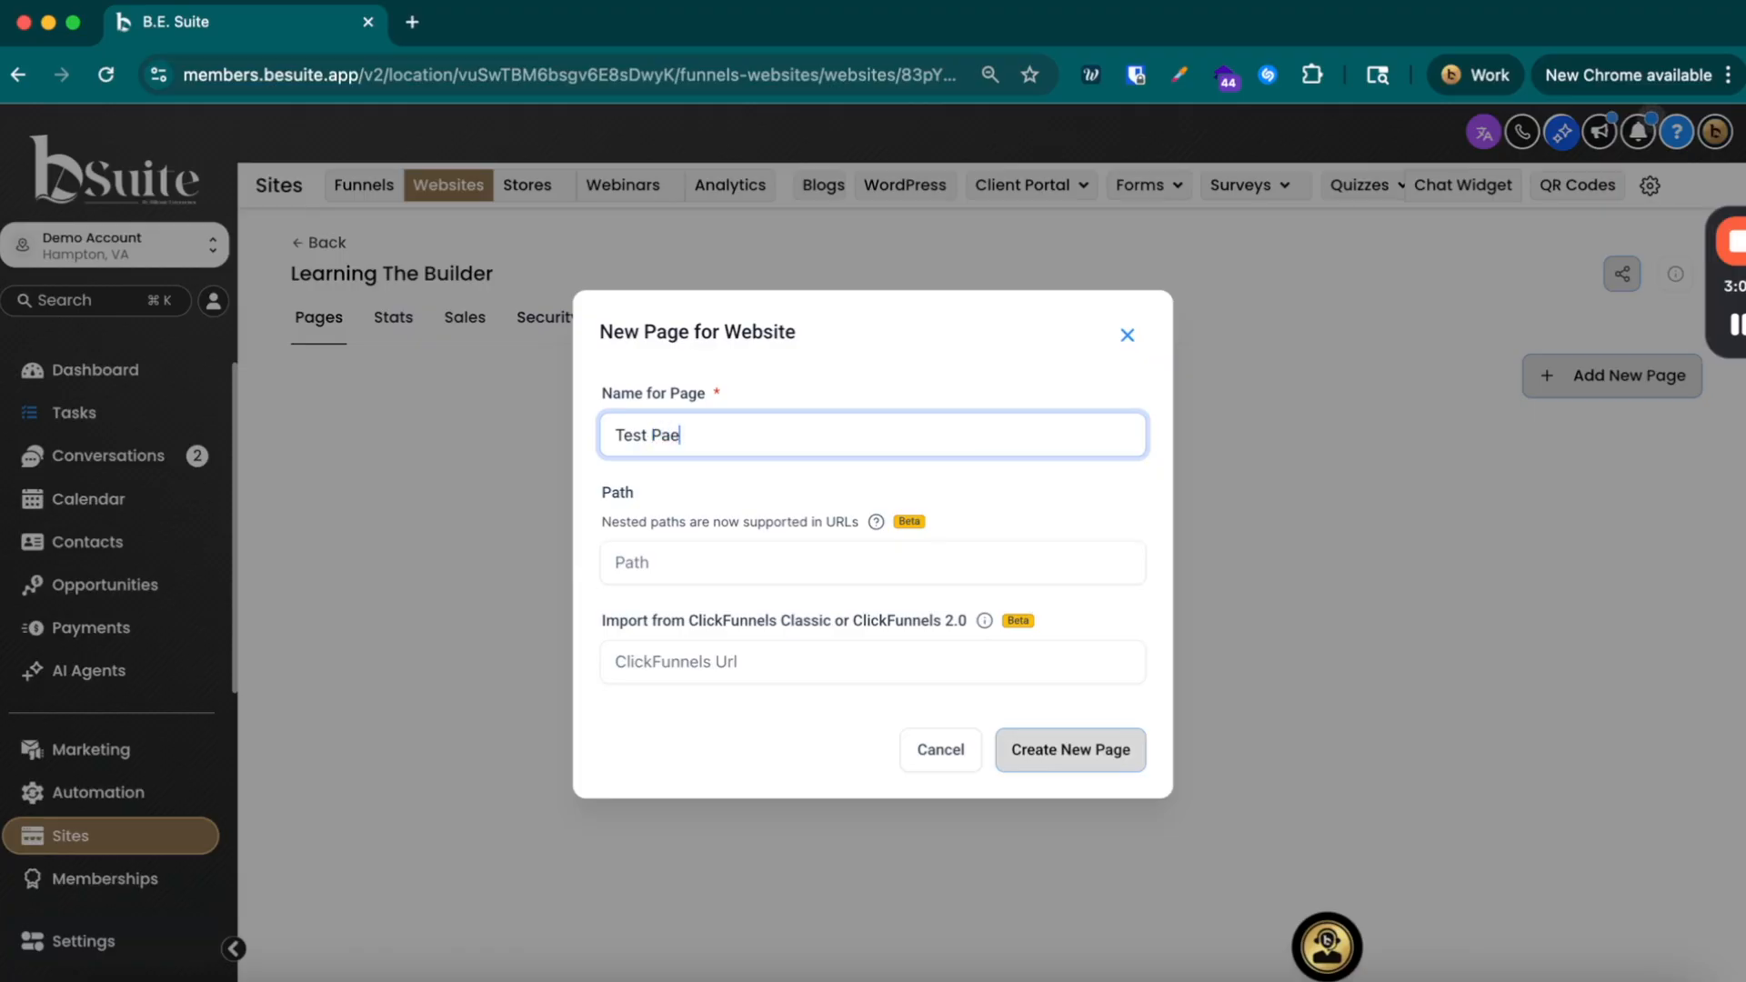
pyautogui.press('BackSpace')
pyautogui.write('ge For LK')
pyautogui.press('BackSpace')
pyautogui.write('earn')
pyautogui.click(1017, 565)
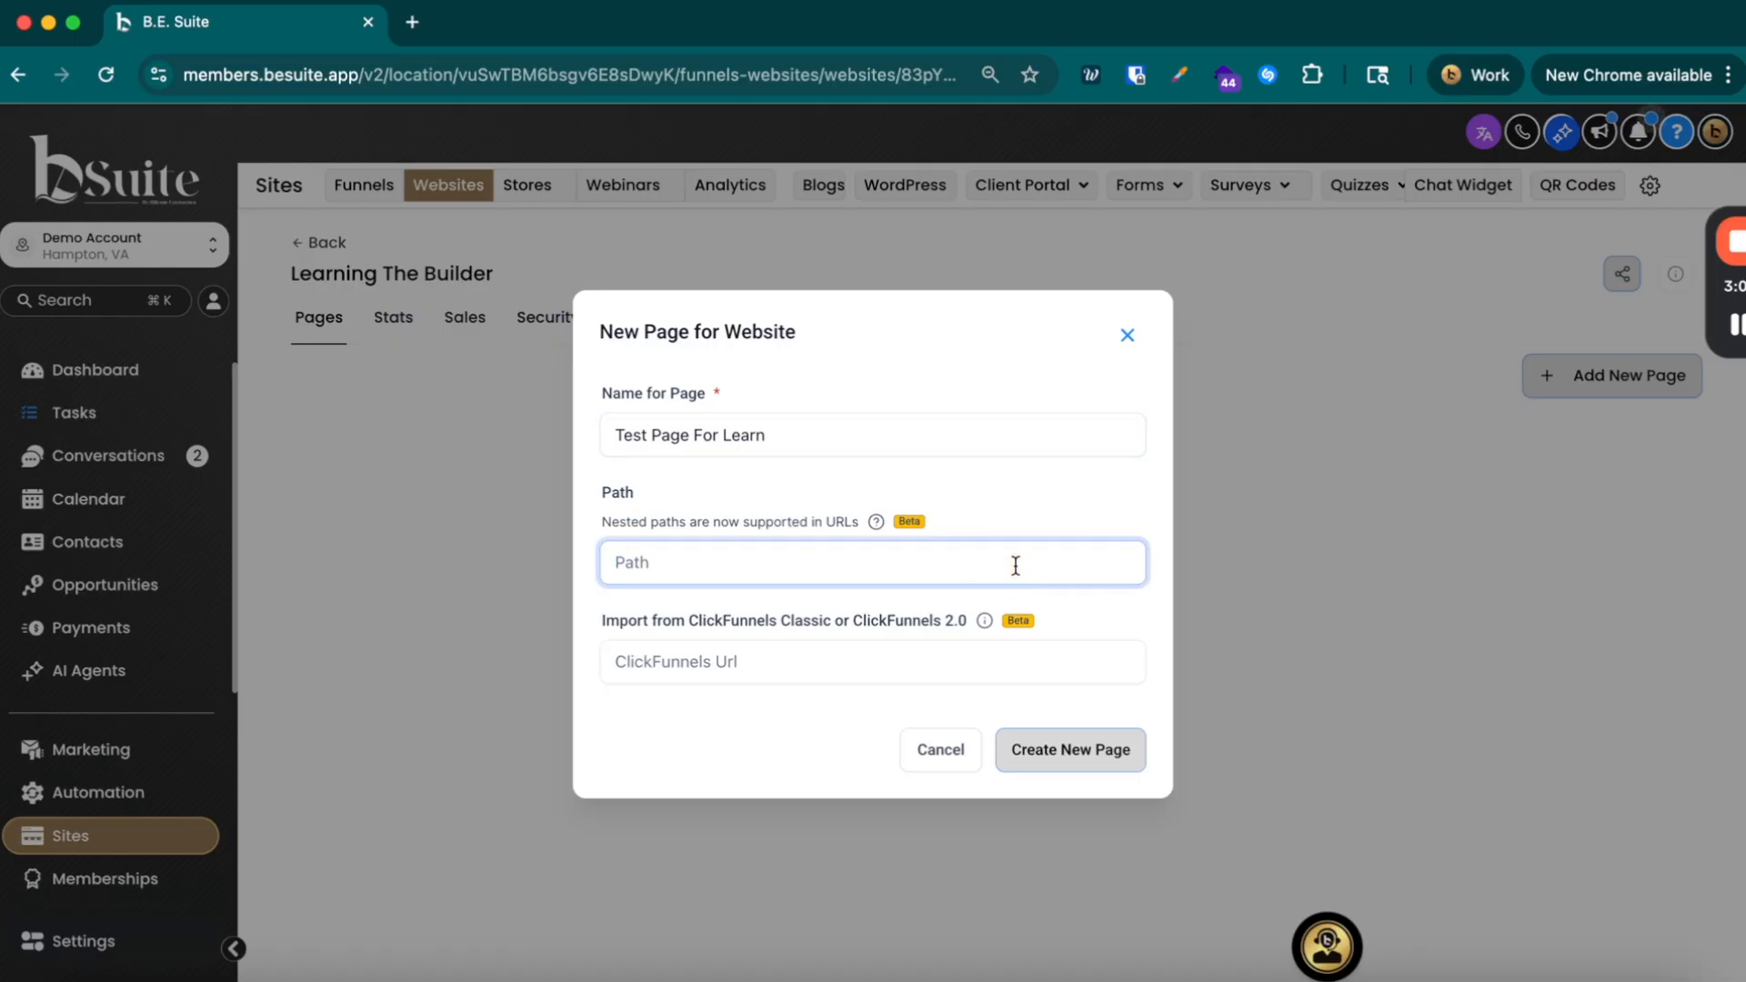
pyautogui.write('home')
pyautogui.press('BackSpace')
pyautogui.press('BackSpace')
pyautogui.press('BackSpace')
pyautogui.press('BackSpace')
# Step: Create the new page with the path and ClickFunnels import URL left blank
pyautogui.click(939, 673)
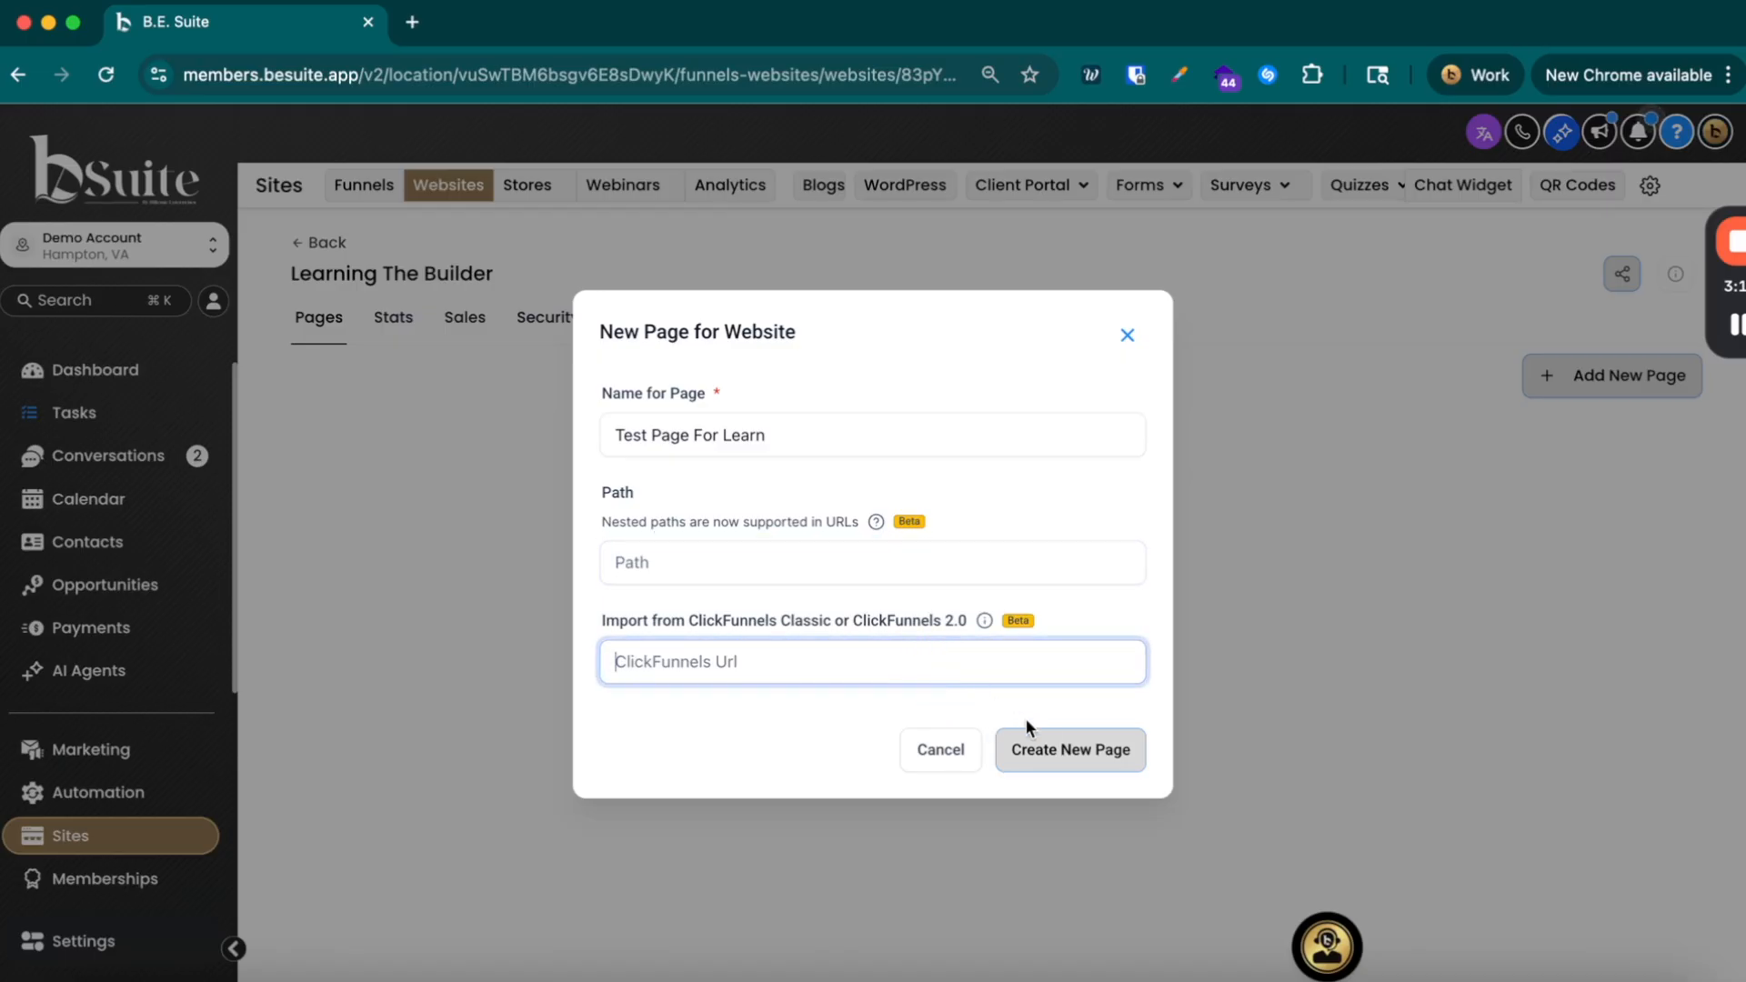
pyautogui.click(1055, 750)
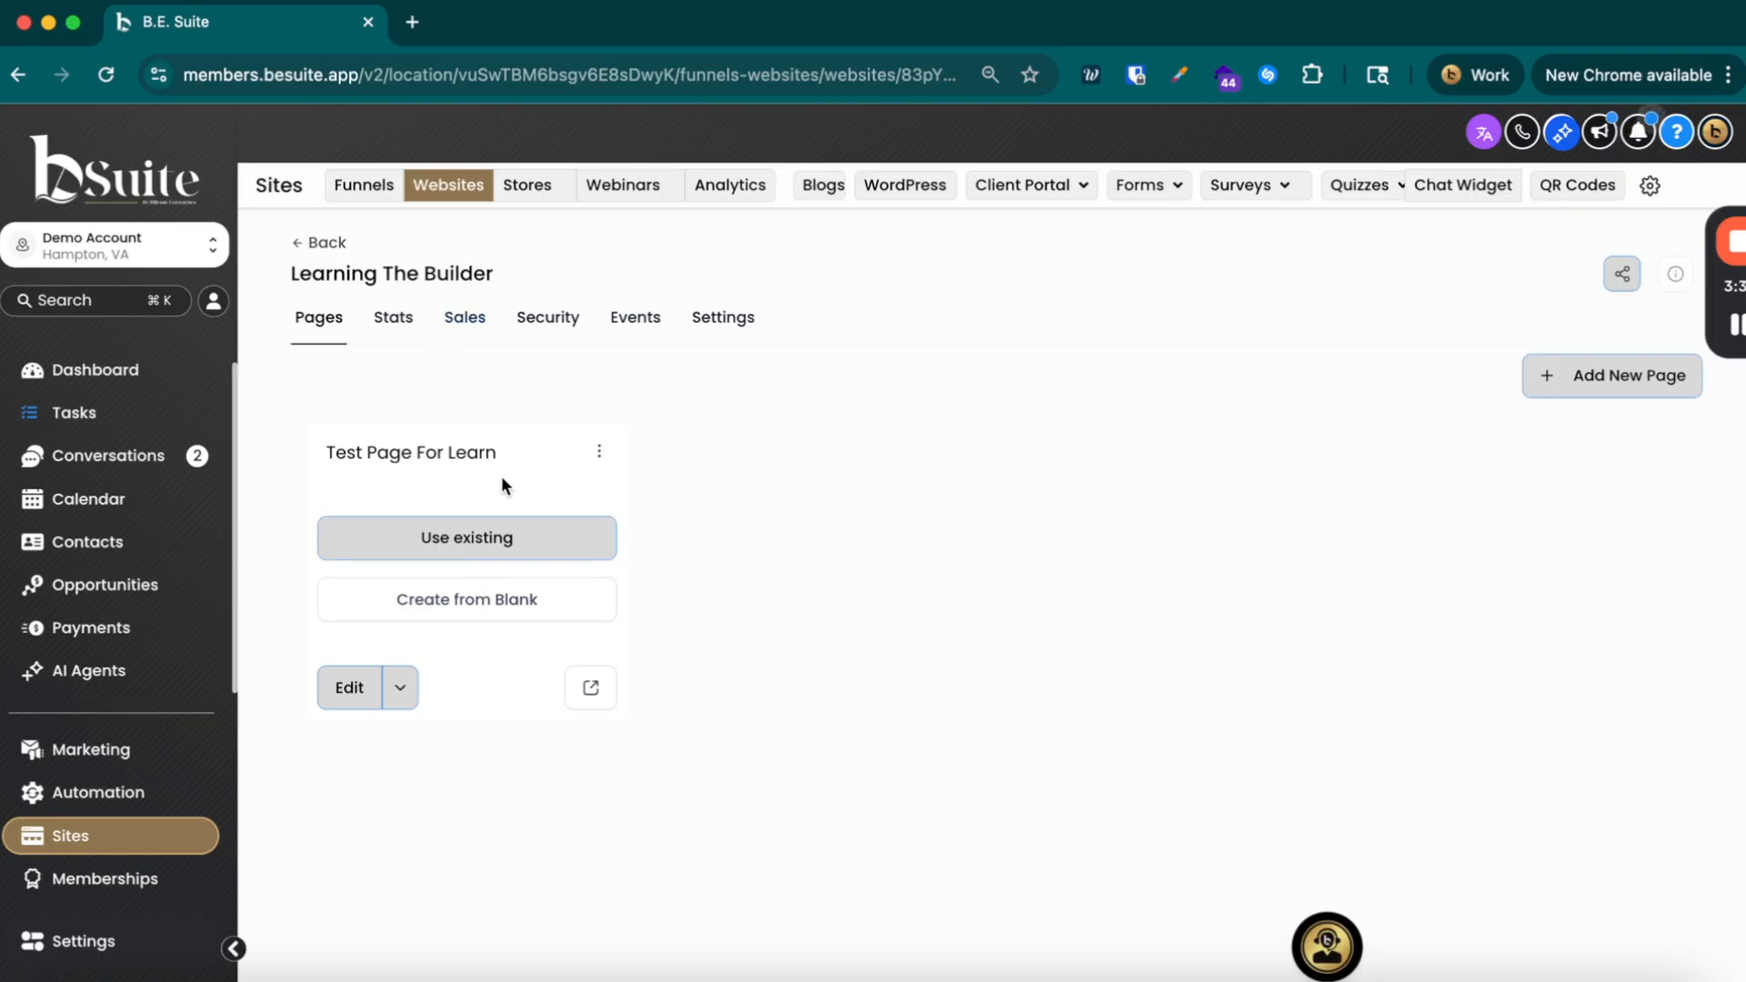
pyautogui.click(473, 539)
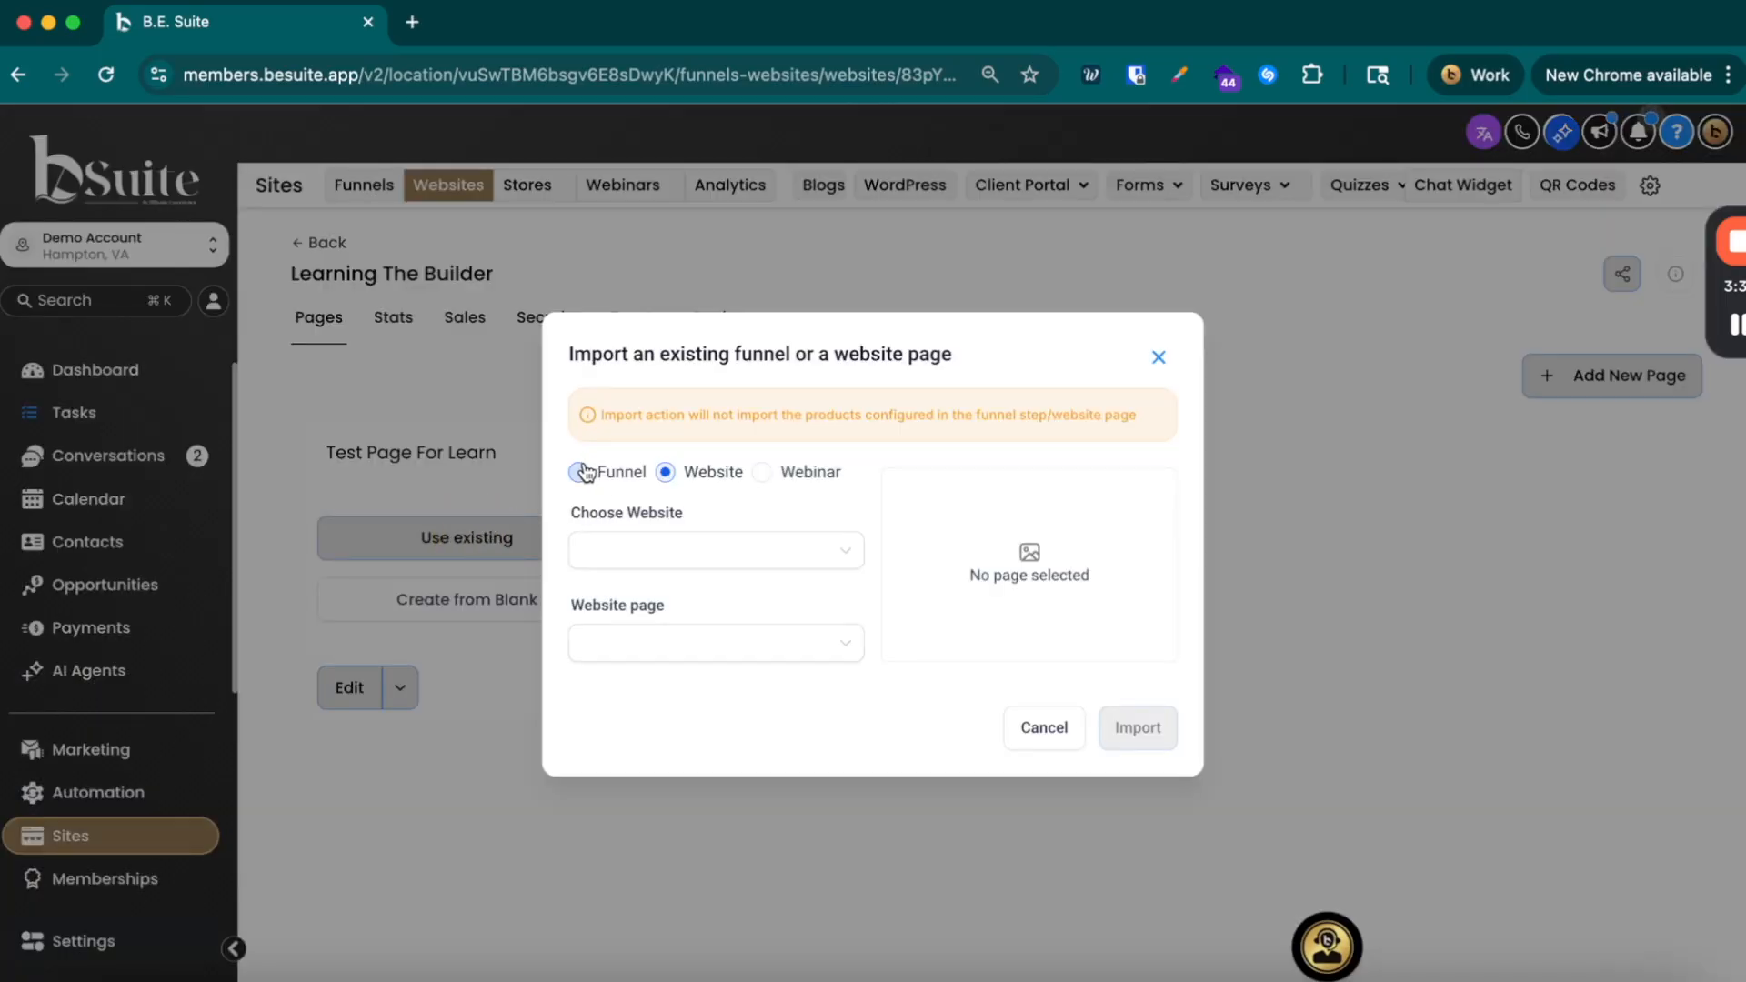
pyautogui.click(769, 551)
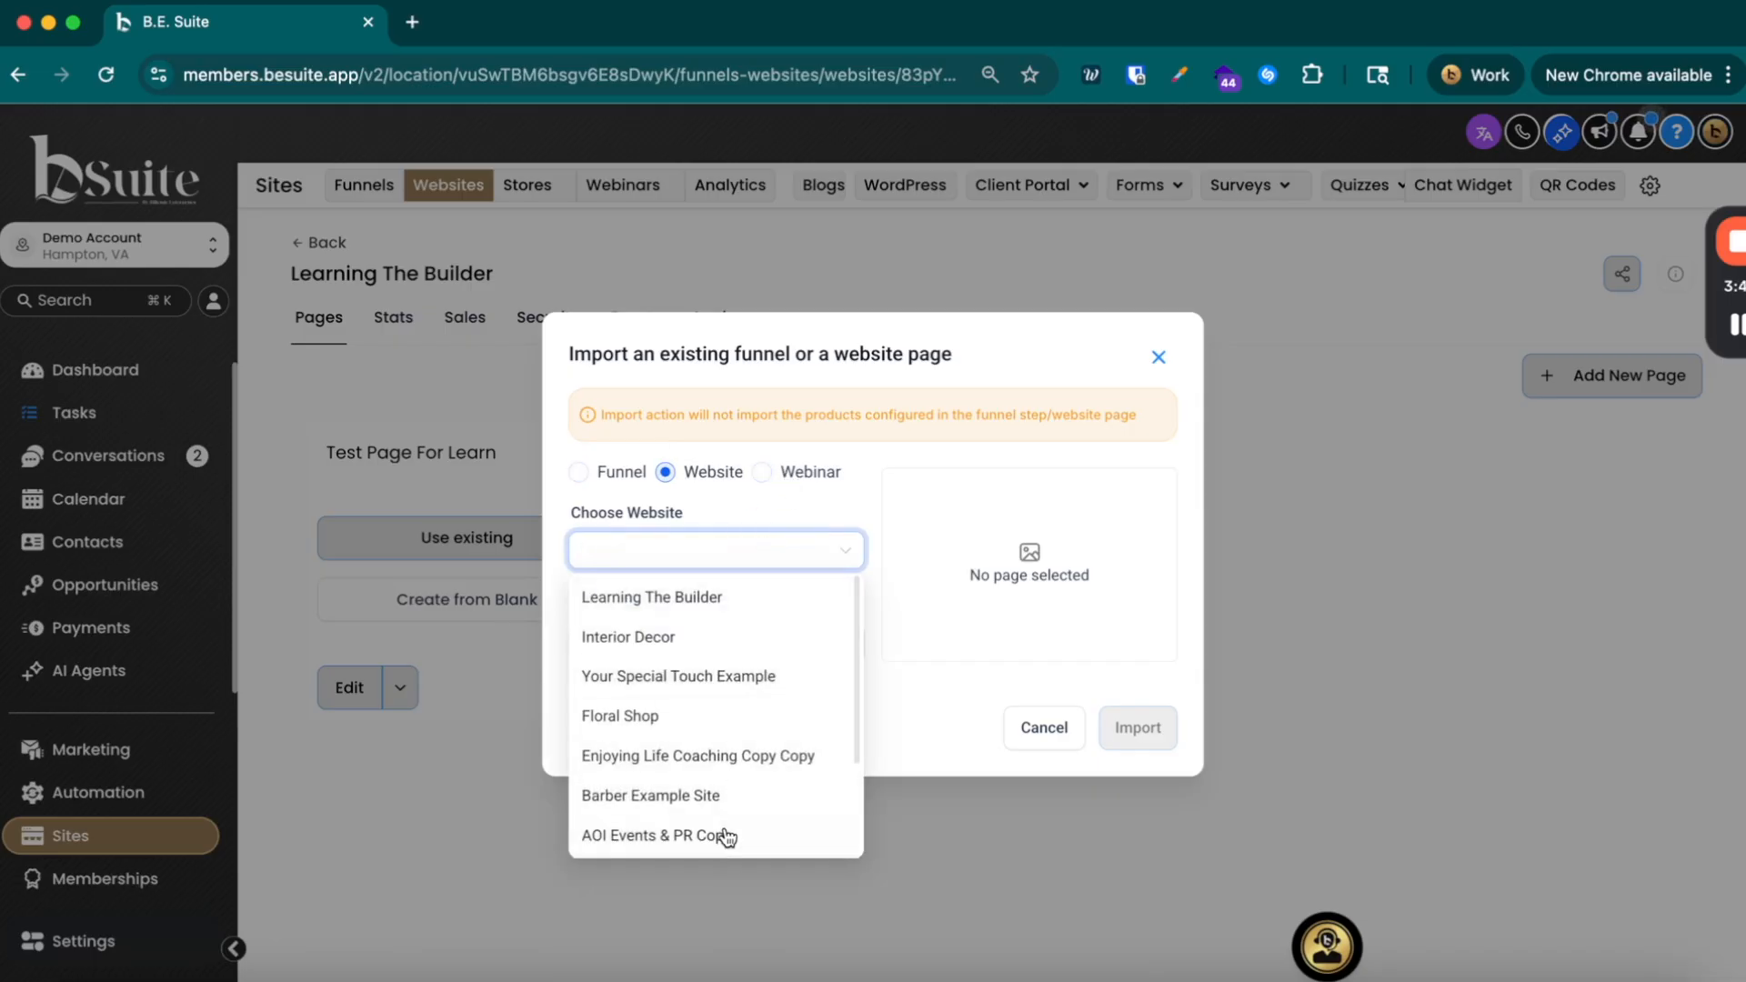
pyautogui.click(734, 725)
pyautogui.click(744, 651)
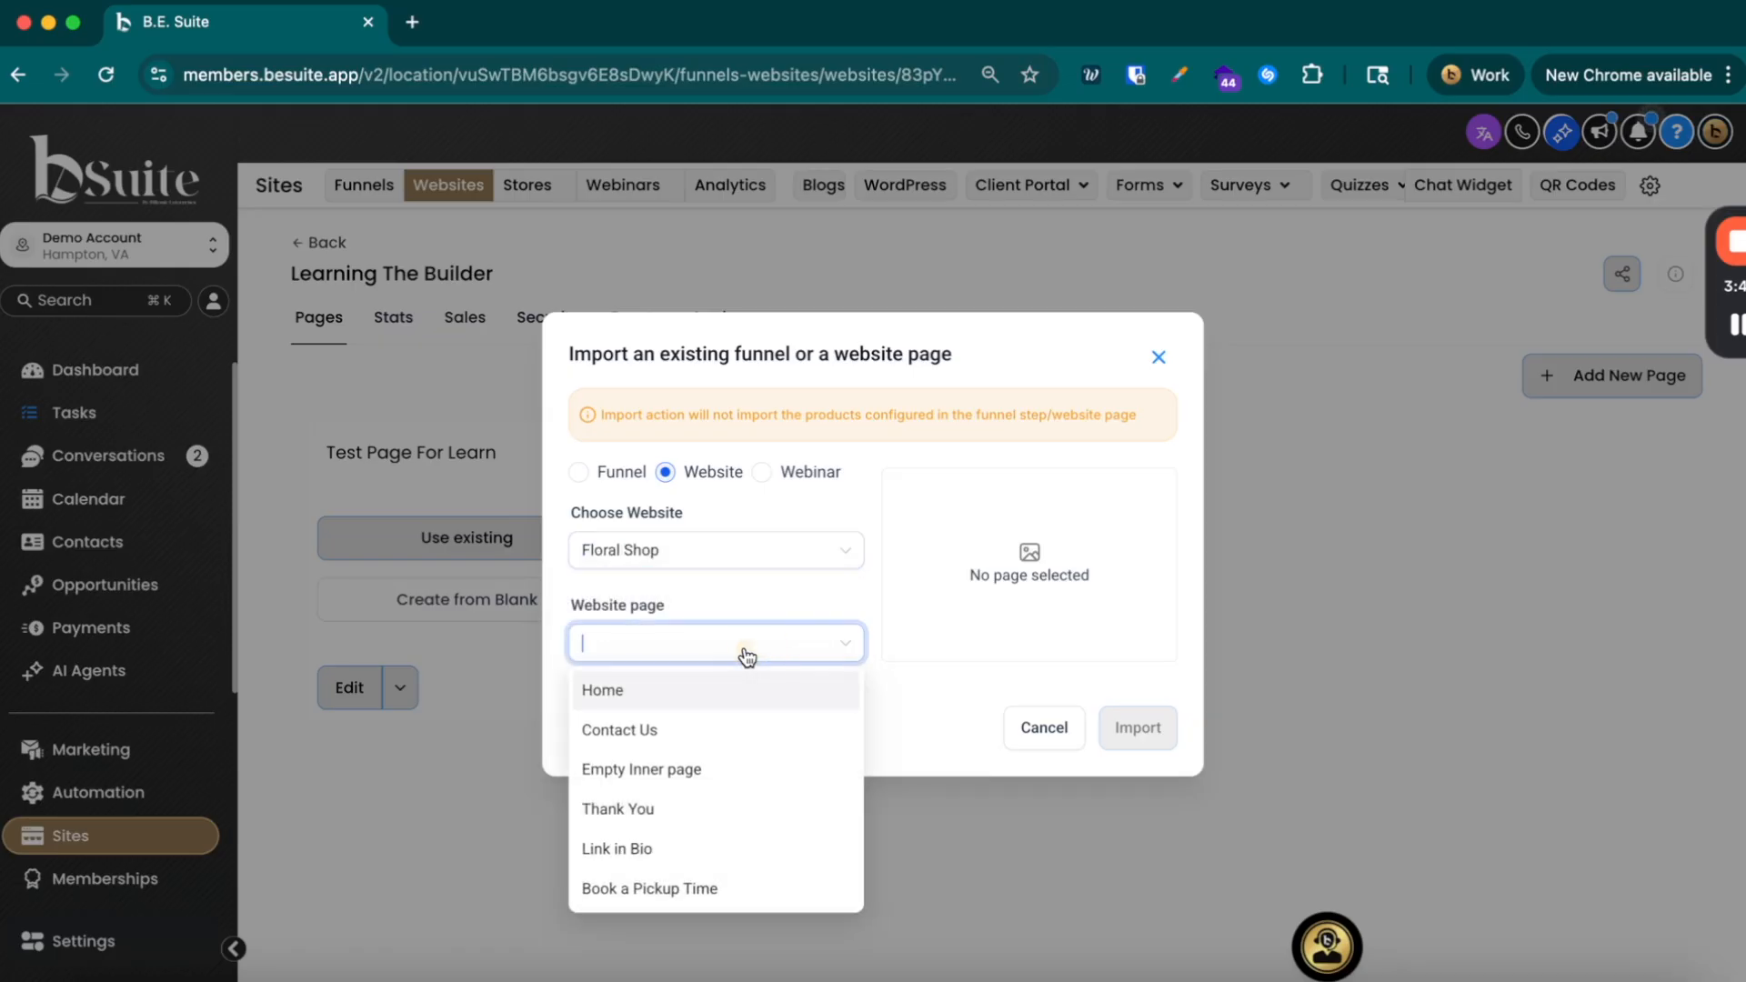
pyautogui.click(747, 698)
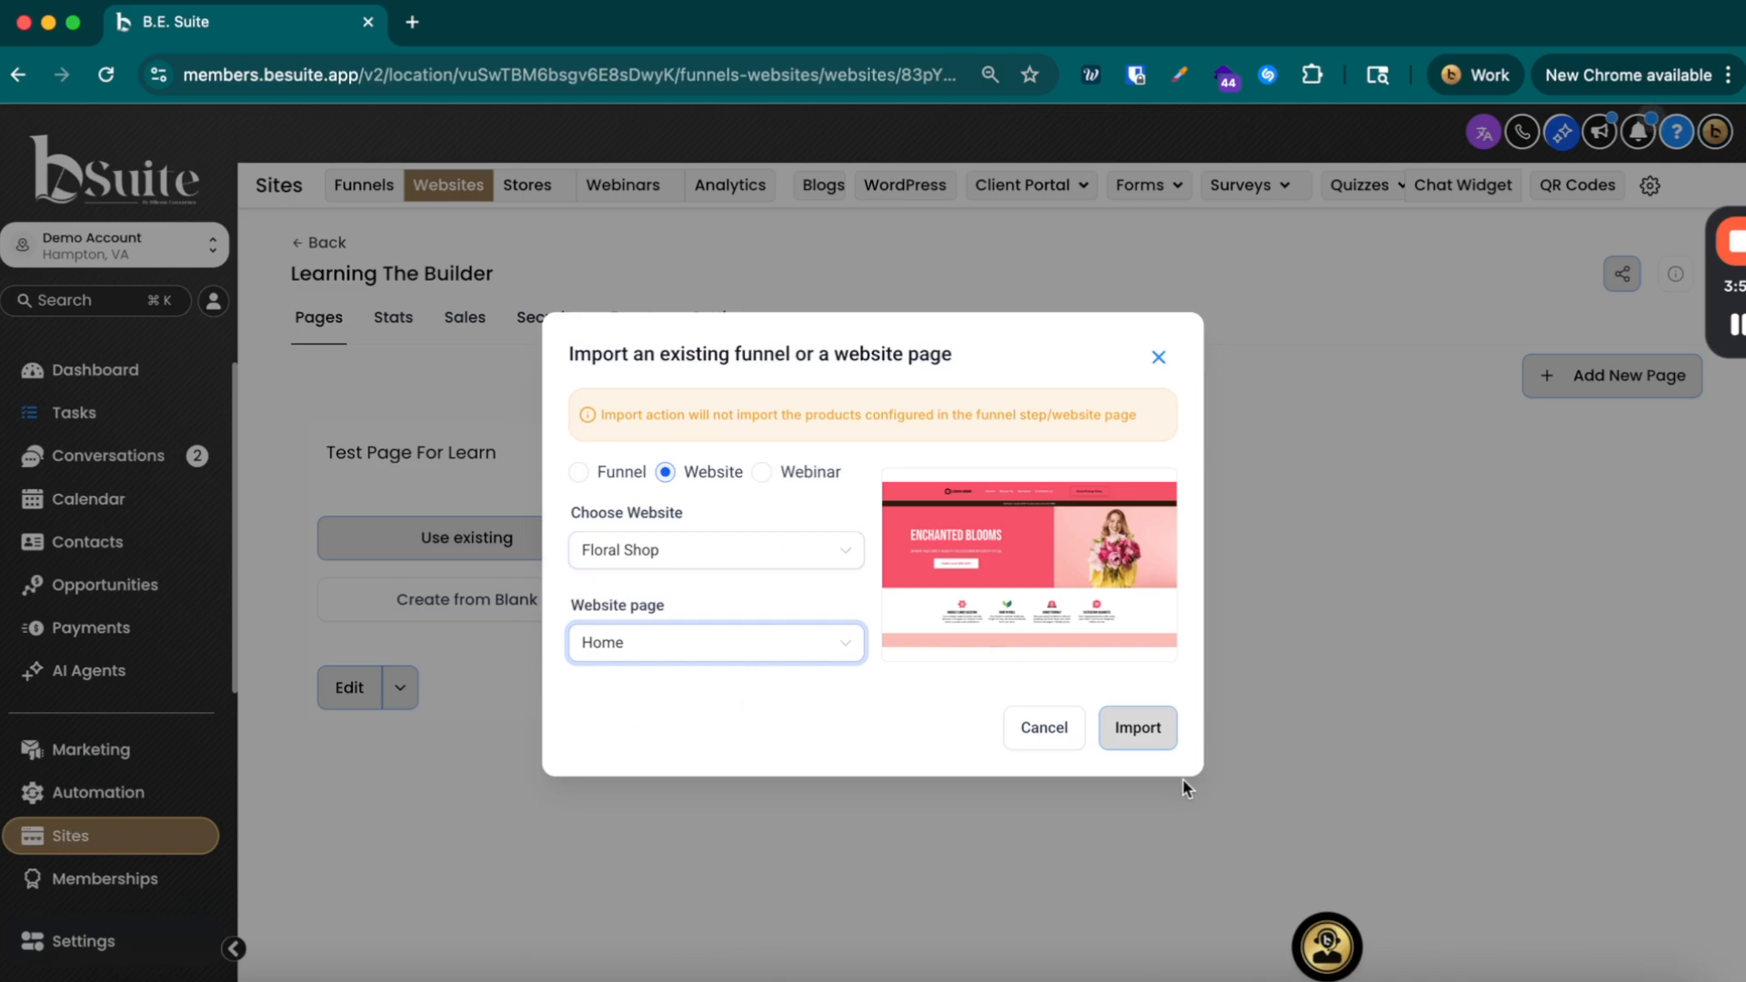
pyautogui.click(1140, 735)
pyautogui.click(1159, 356)
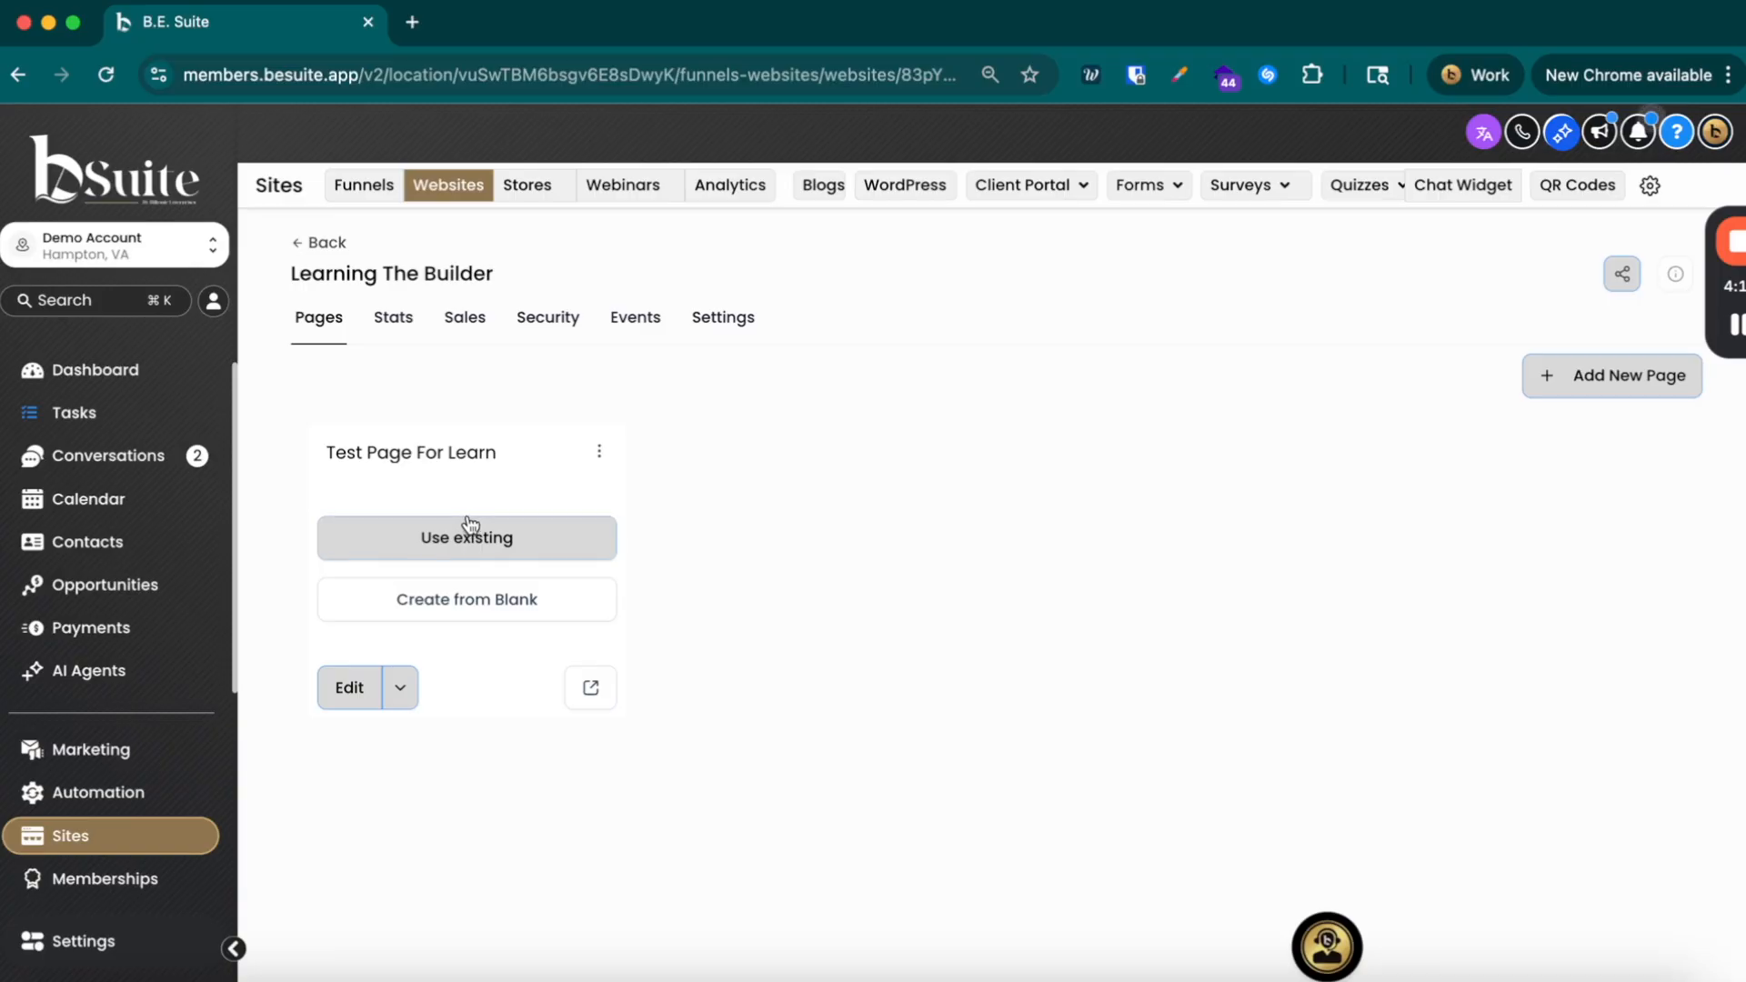
# Step: Check the name and path in the details of Test Page For Learn and update the page
pyautogui.click(600, 454)
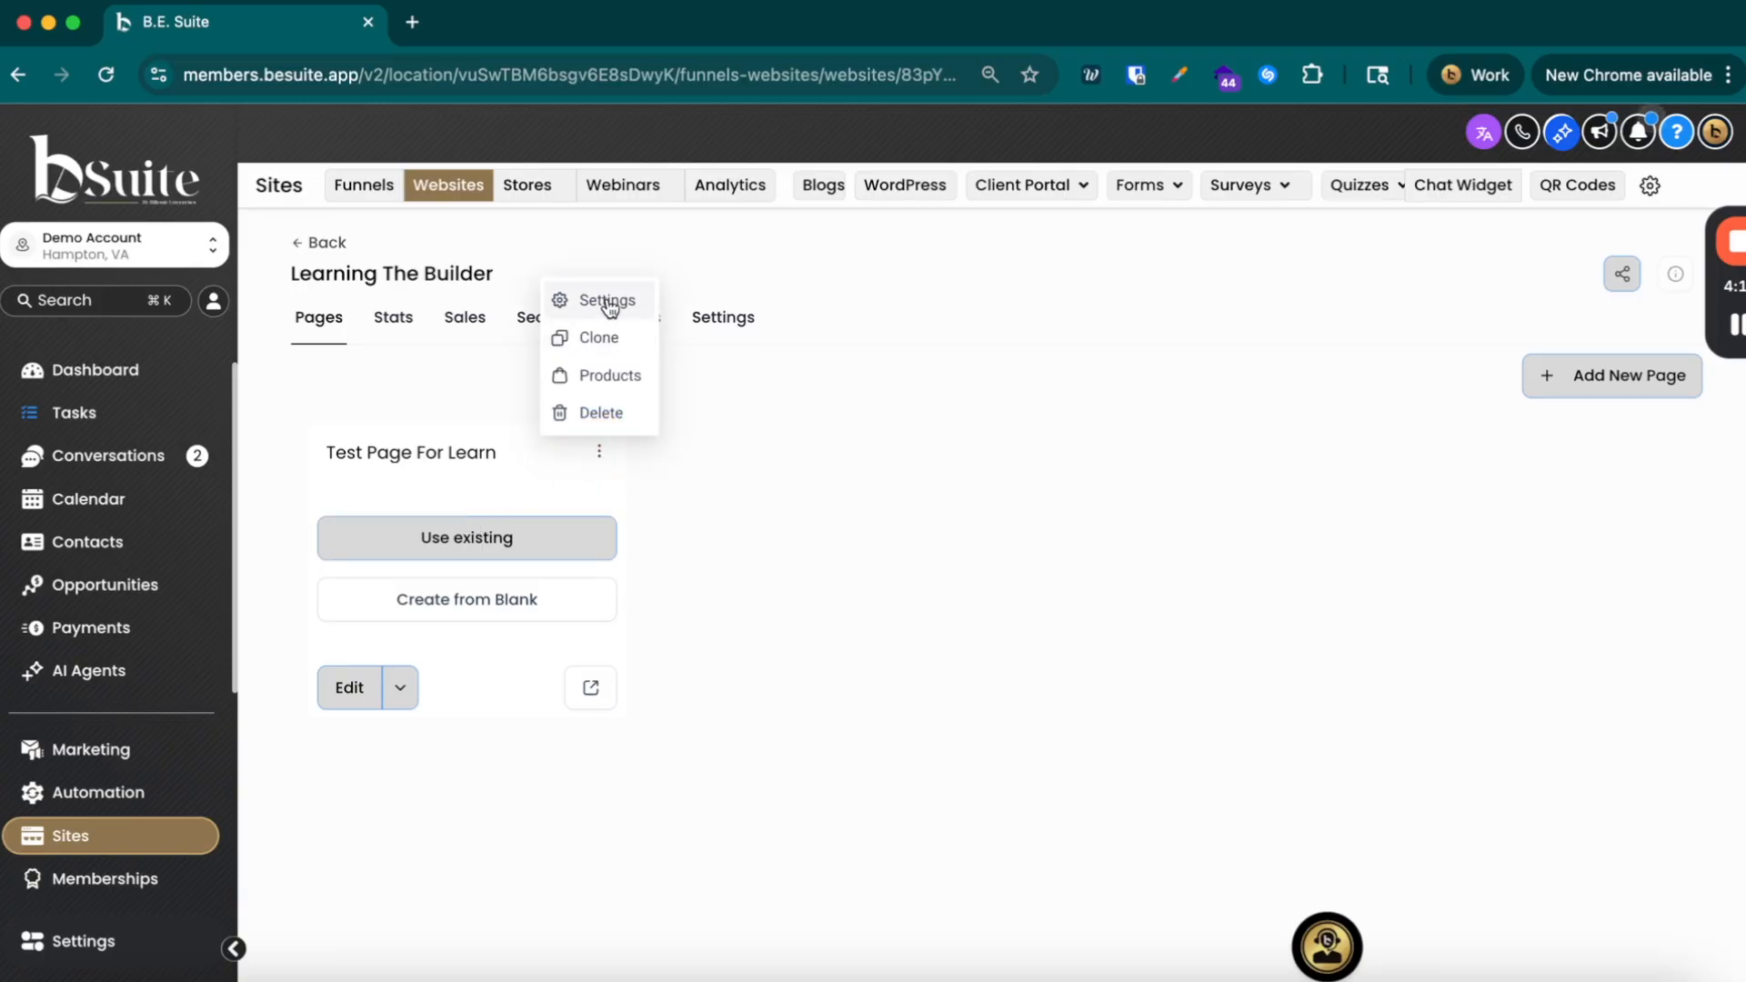
pyautogui.click(607, 304)
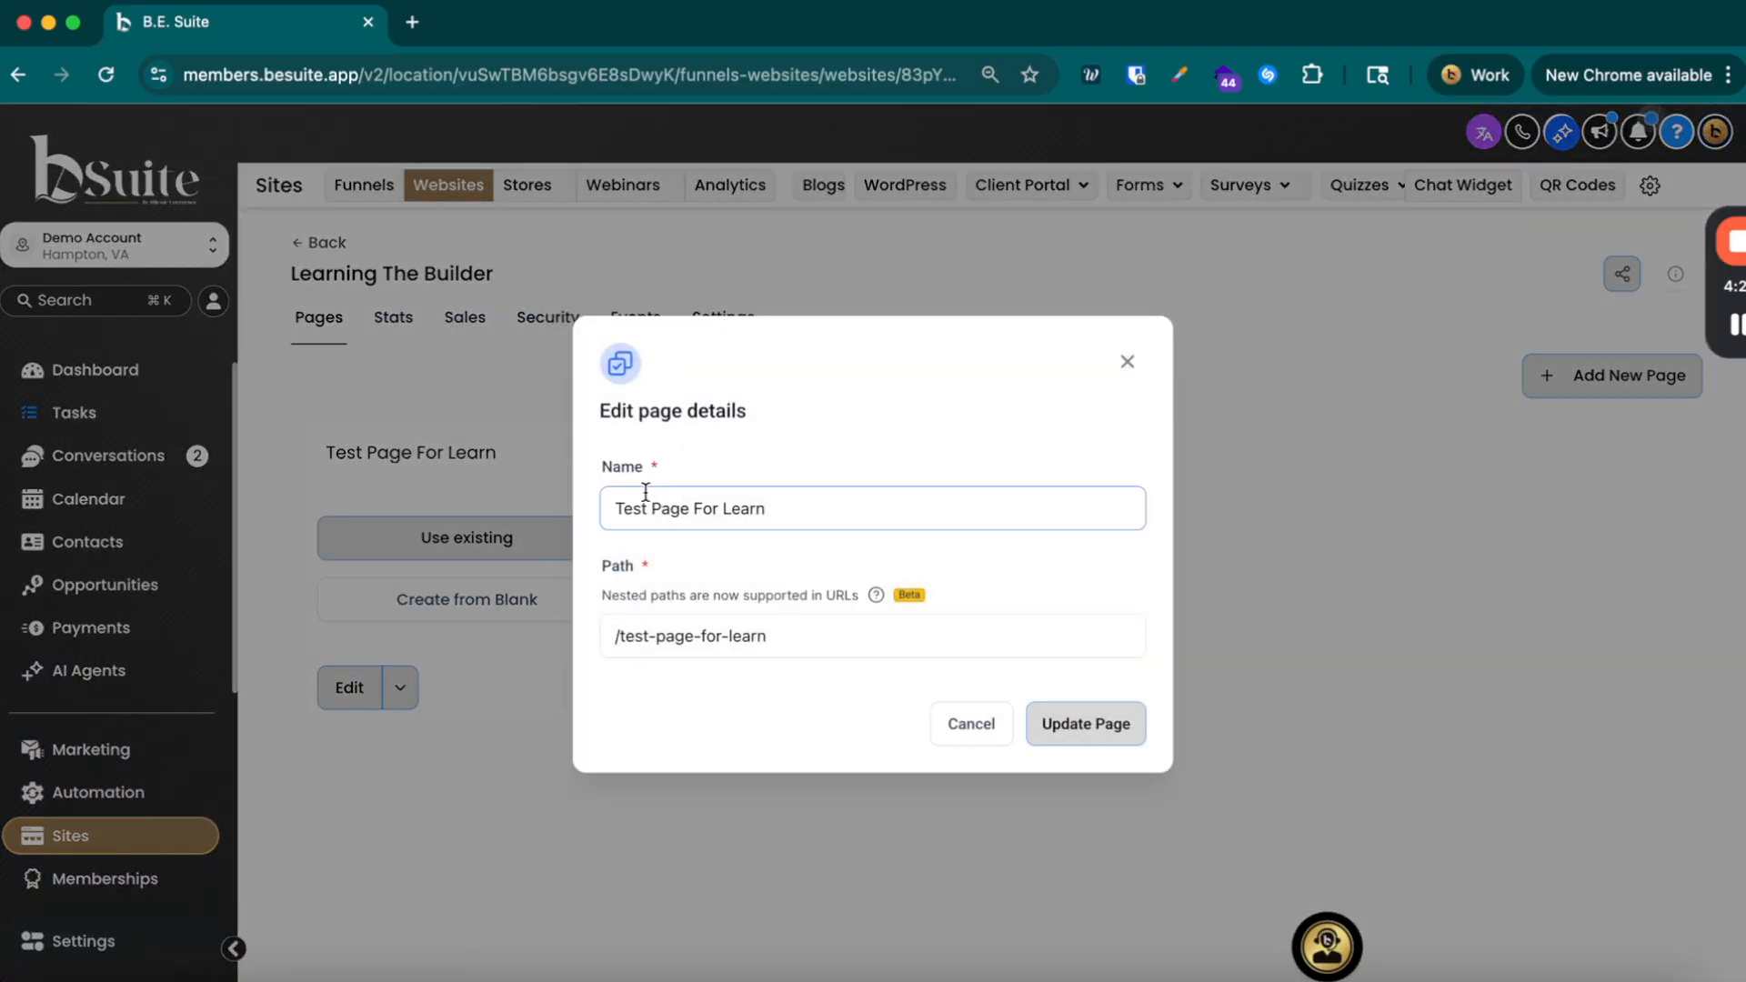
pyautogui.click(1126, 733)
pyautogui.click(1128, 741)
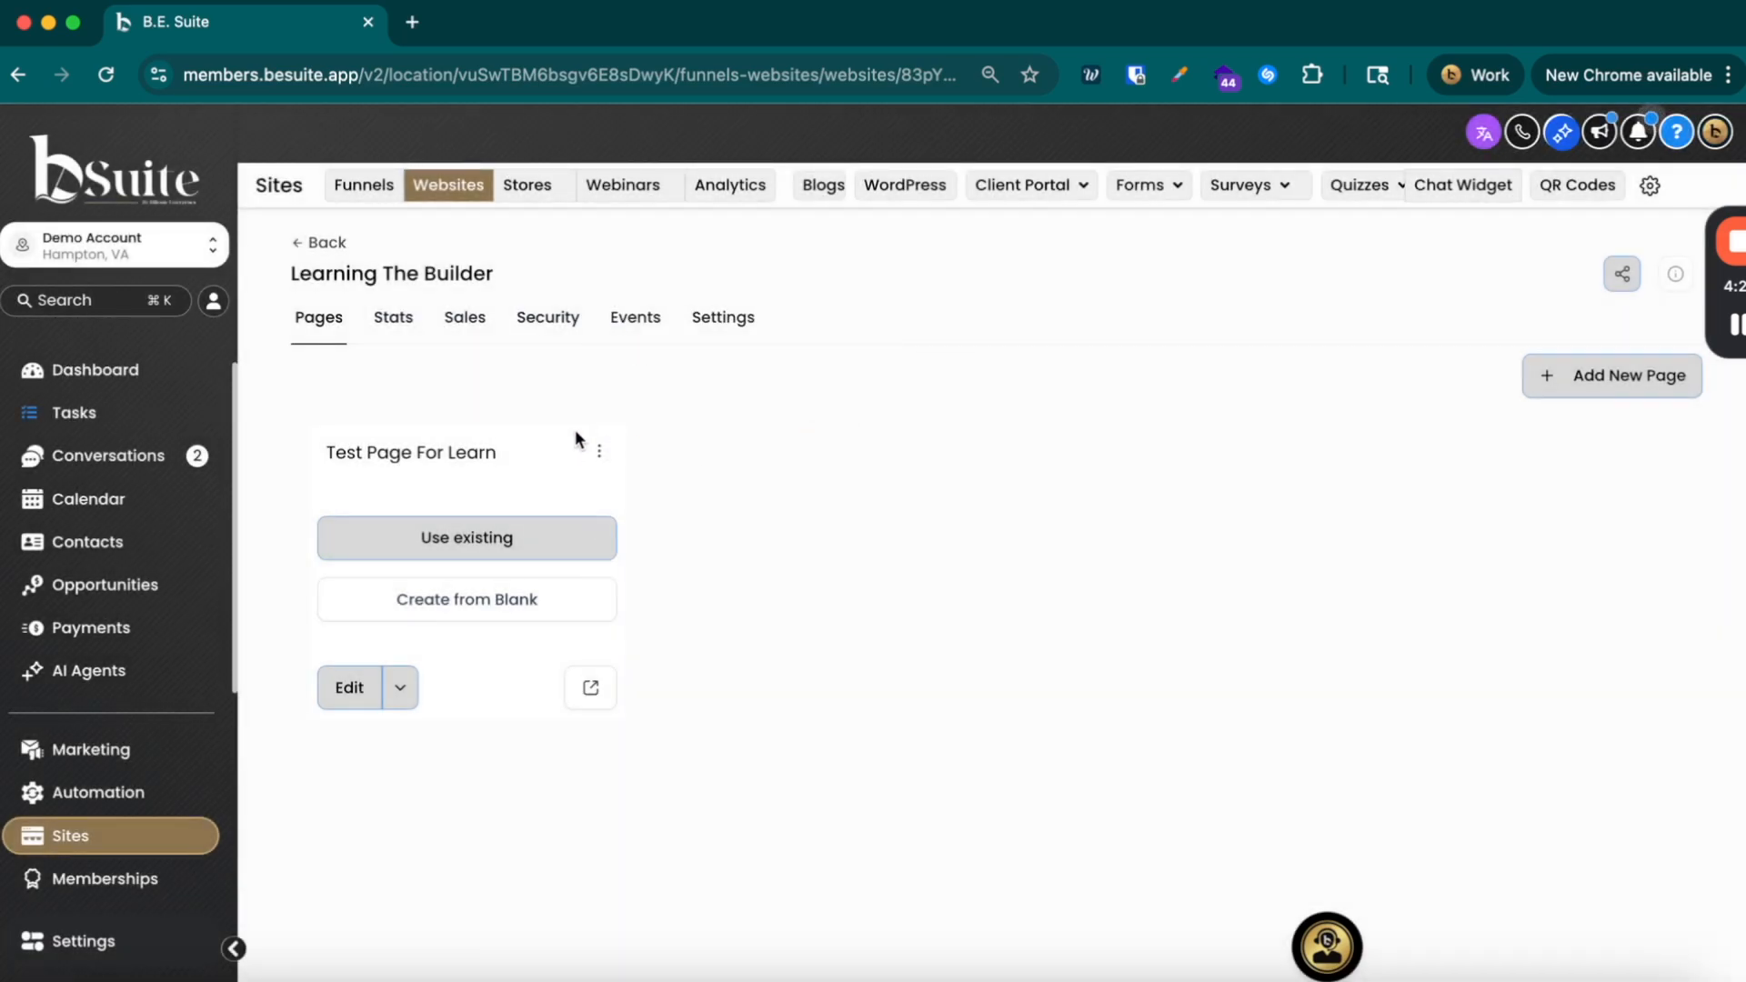
# Step: Preview Test Page For Learn in a separate tab, close the preview, and open the page in the page builder
pyautogui.click(598, 450)
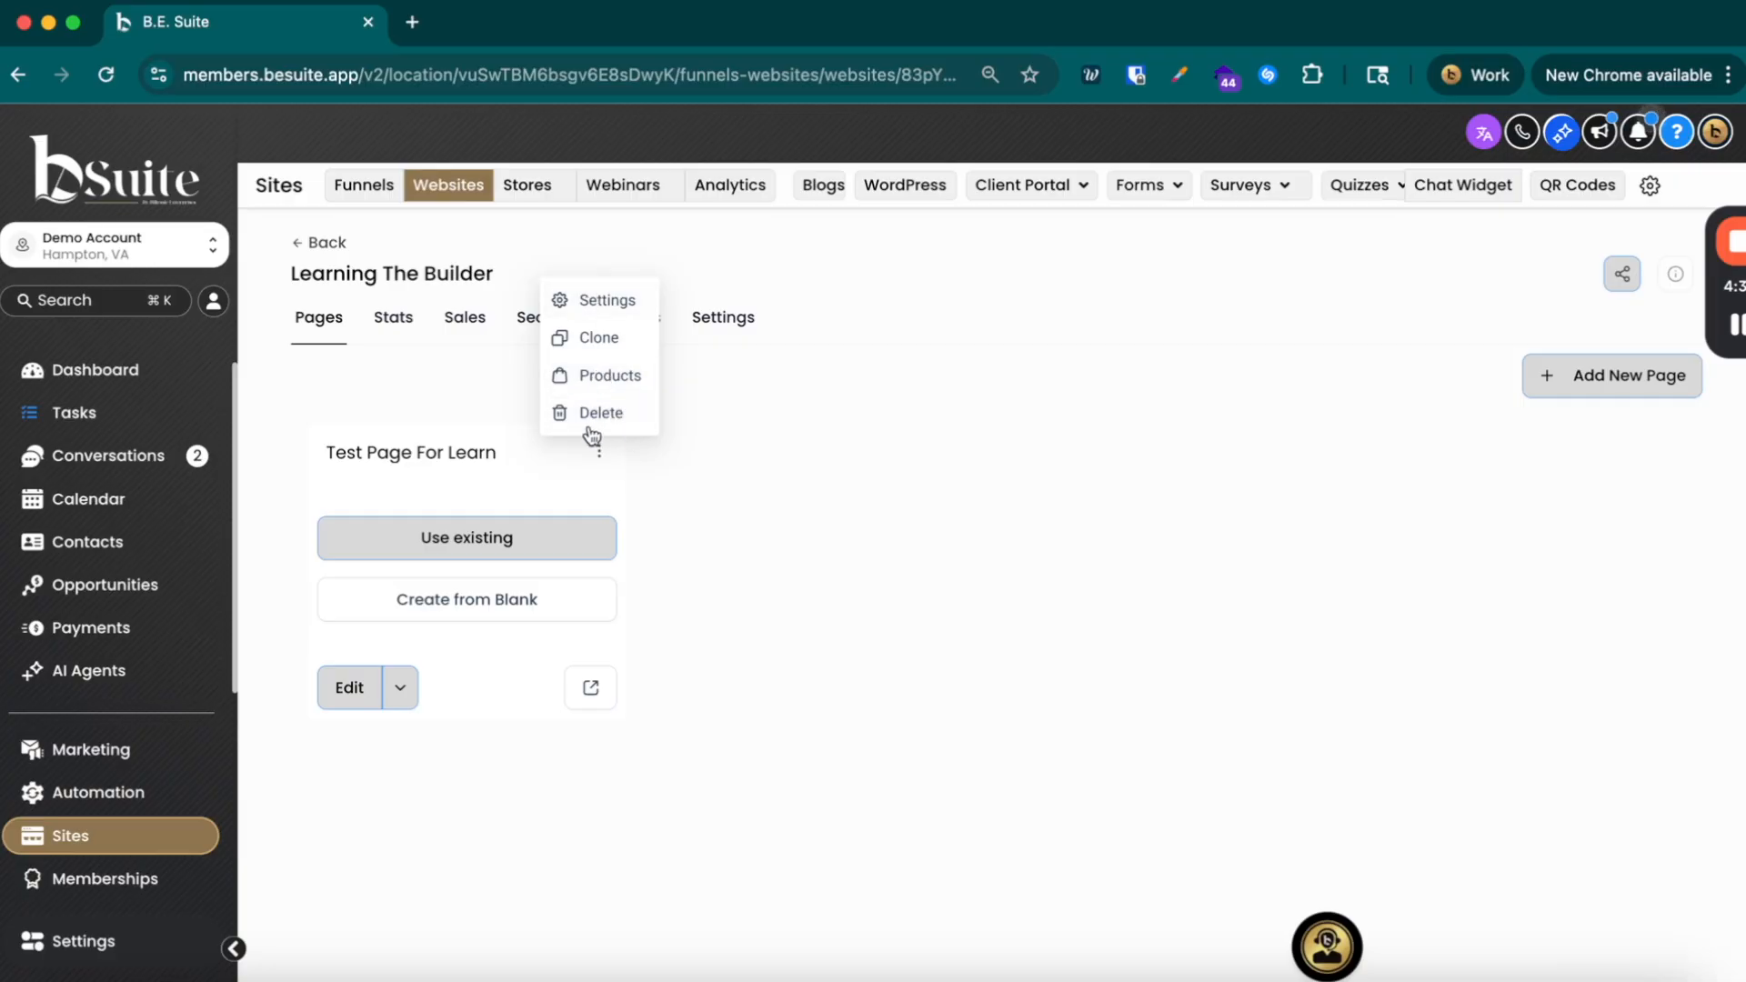
pyautogui.click(738, 655)
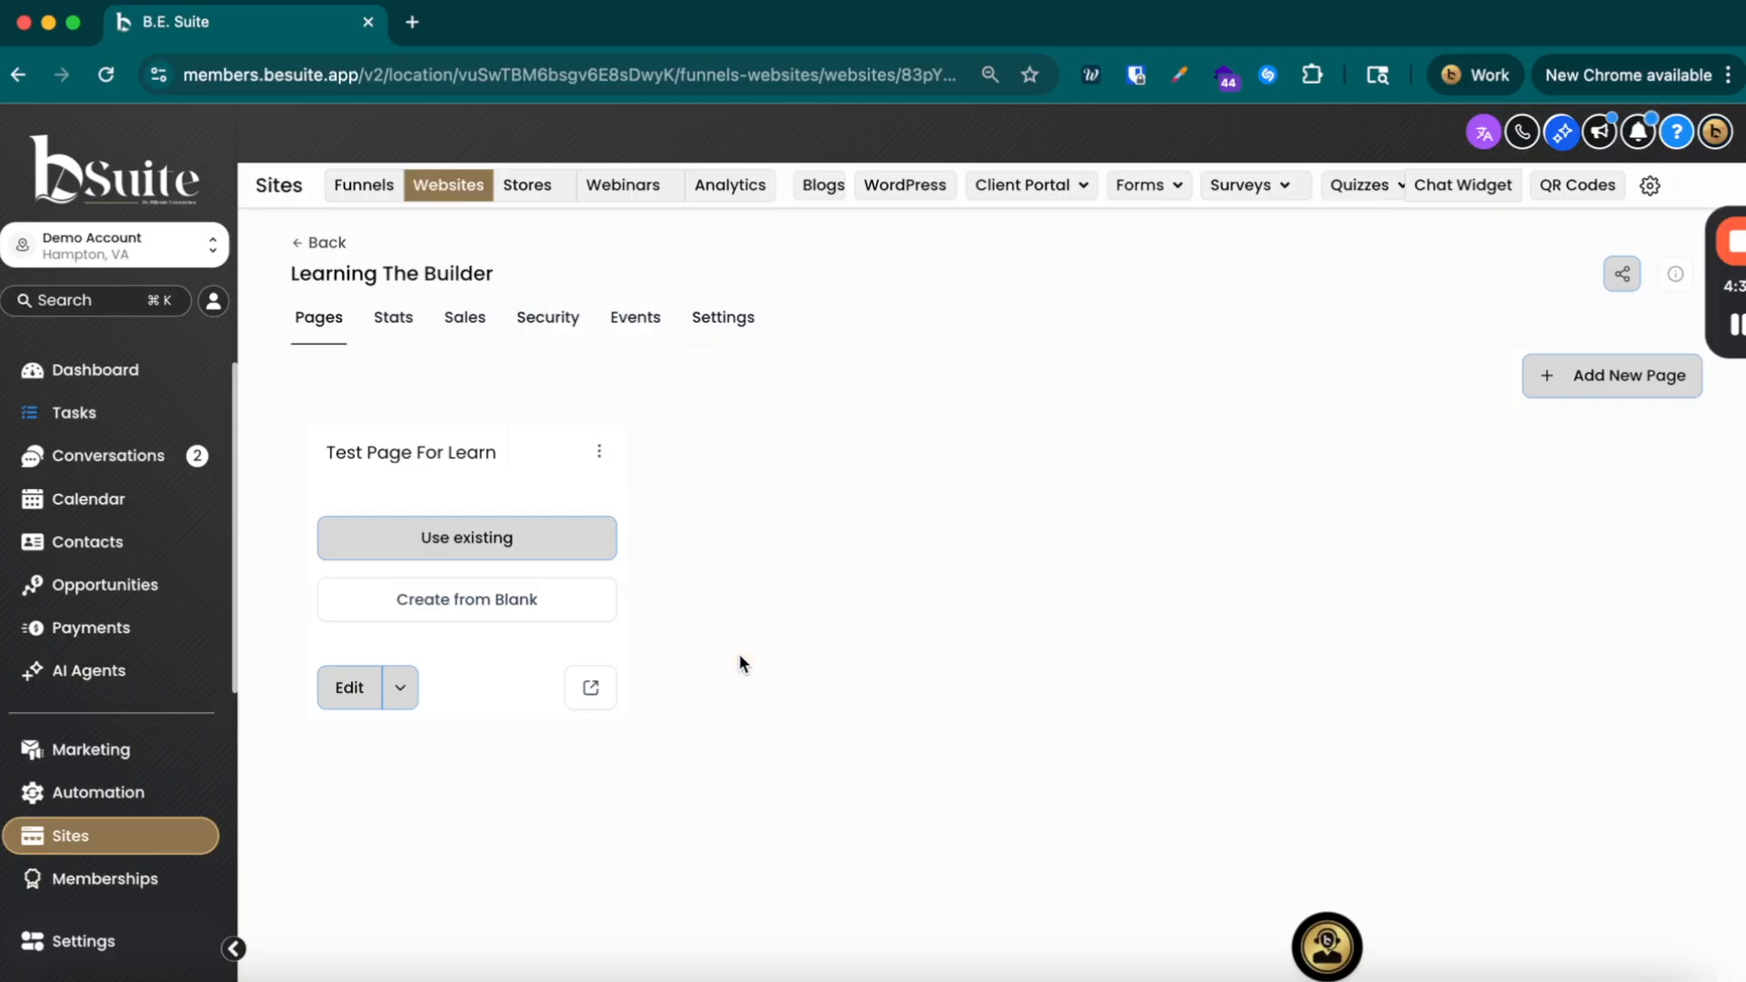
pyautogui.click(591, 700)
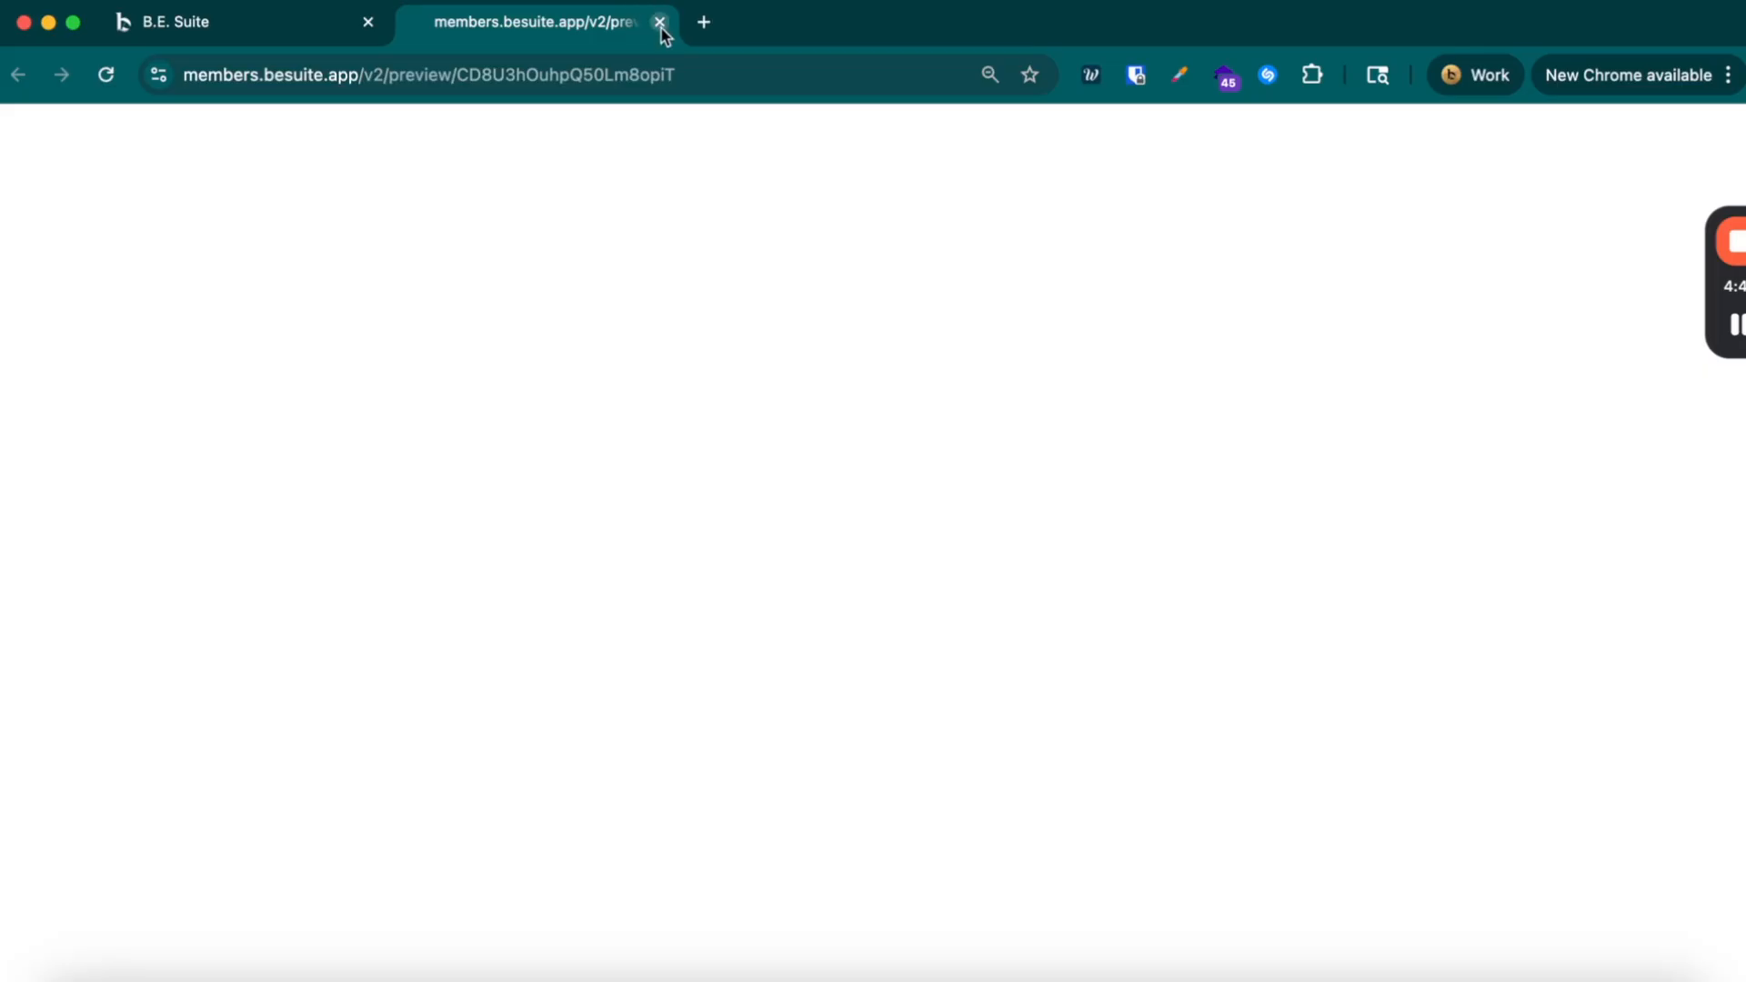
pyautogui.click(660, 22)
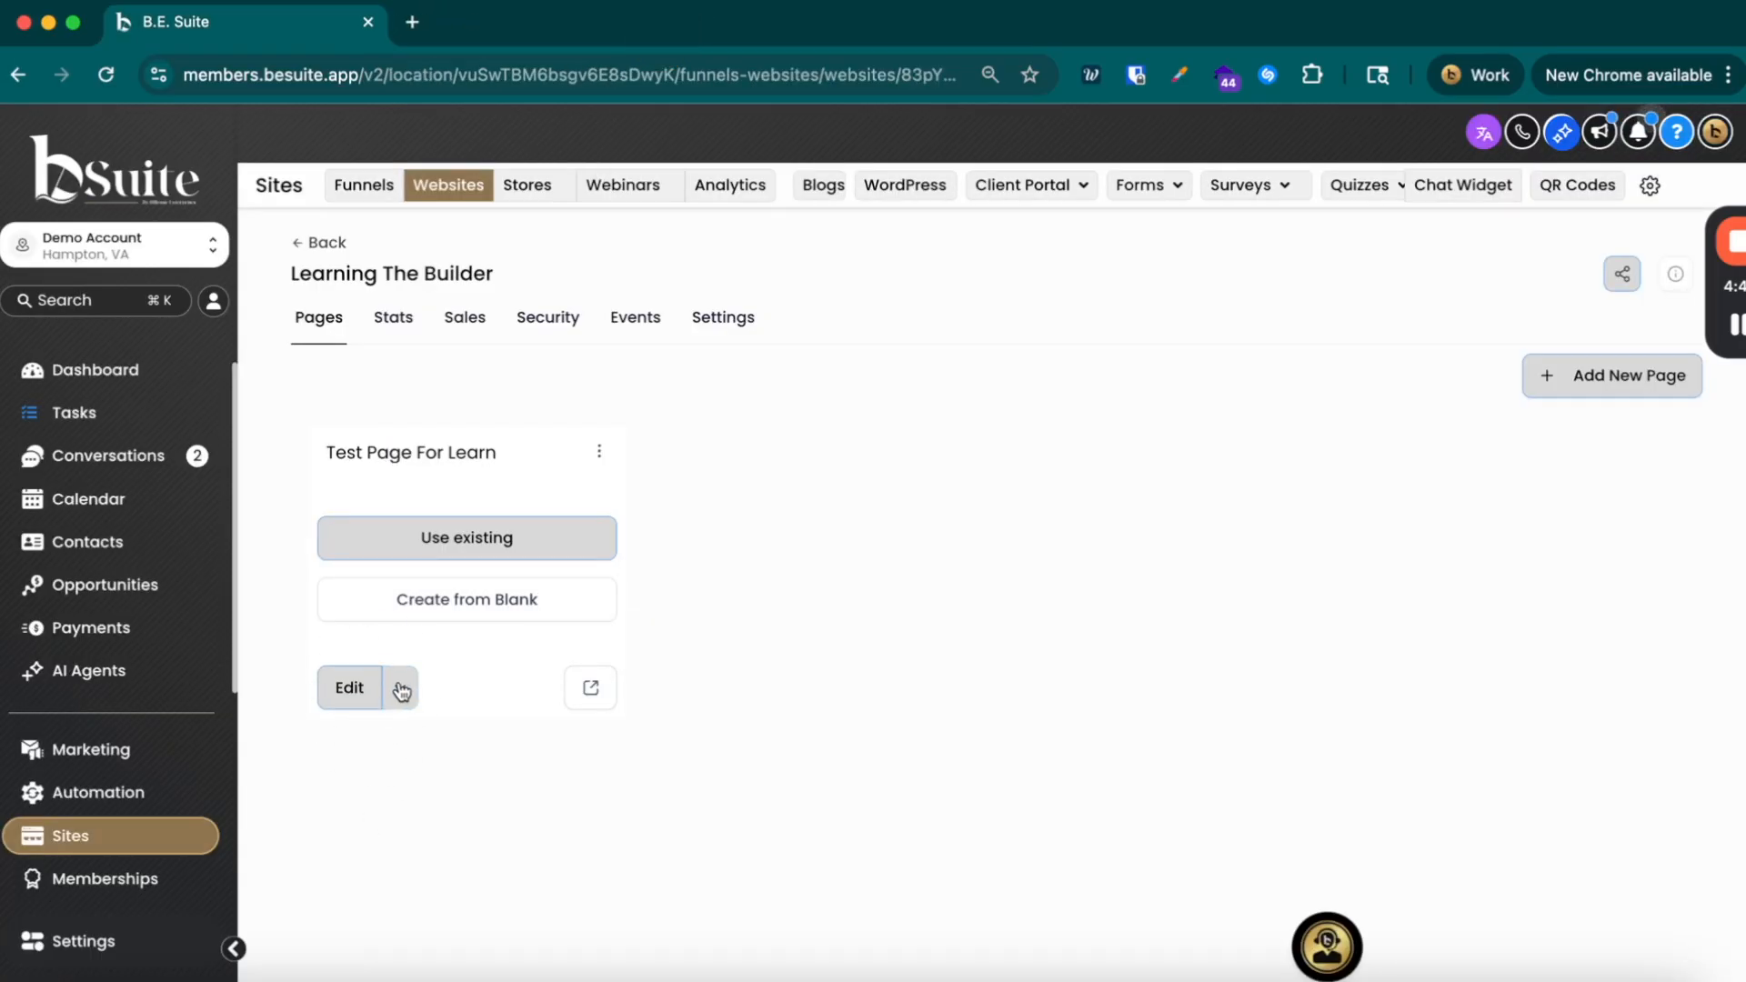
pyautogui.click(350, 689)
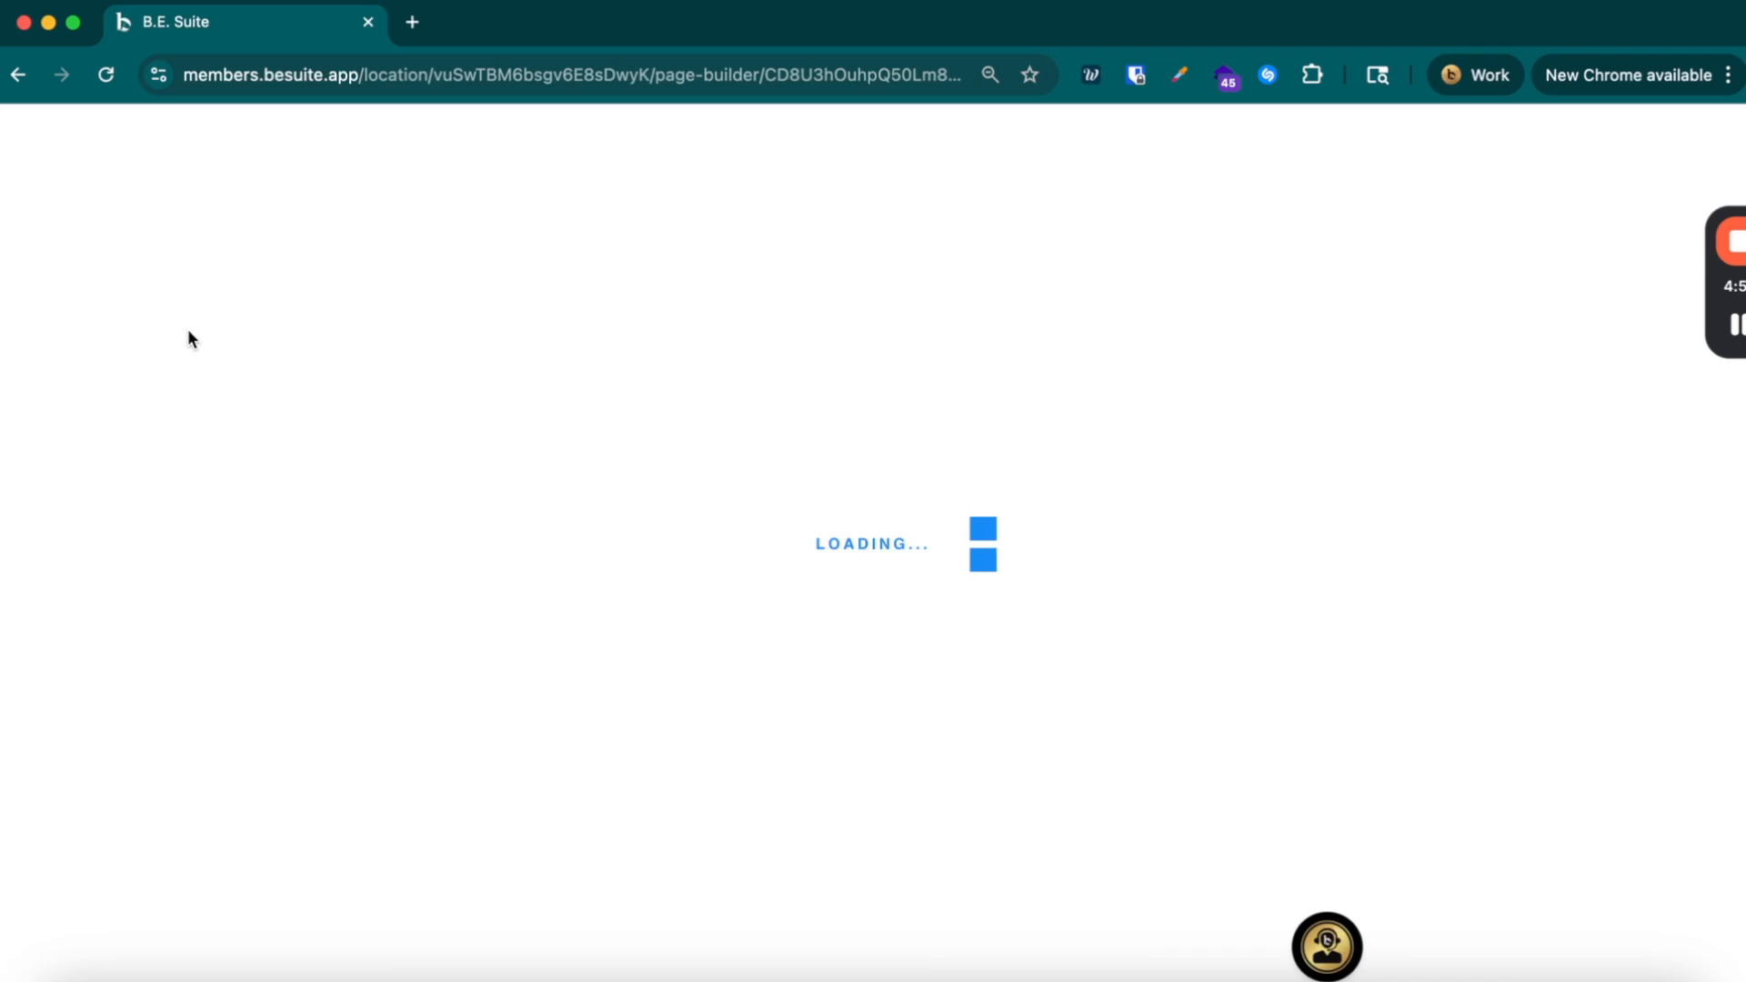
# Step: Return to the website's page list and open Test Page For Learn for editing in a separate browser tab
pyautogui.click(19, 75)
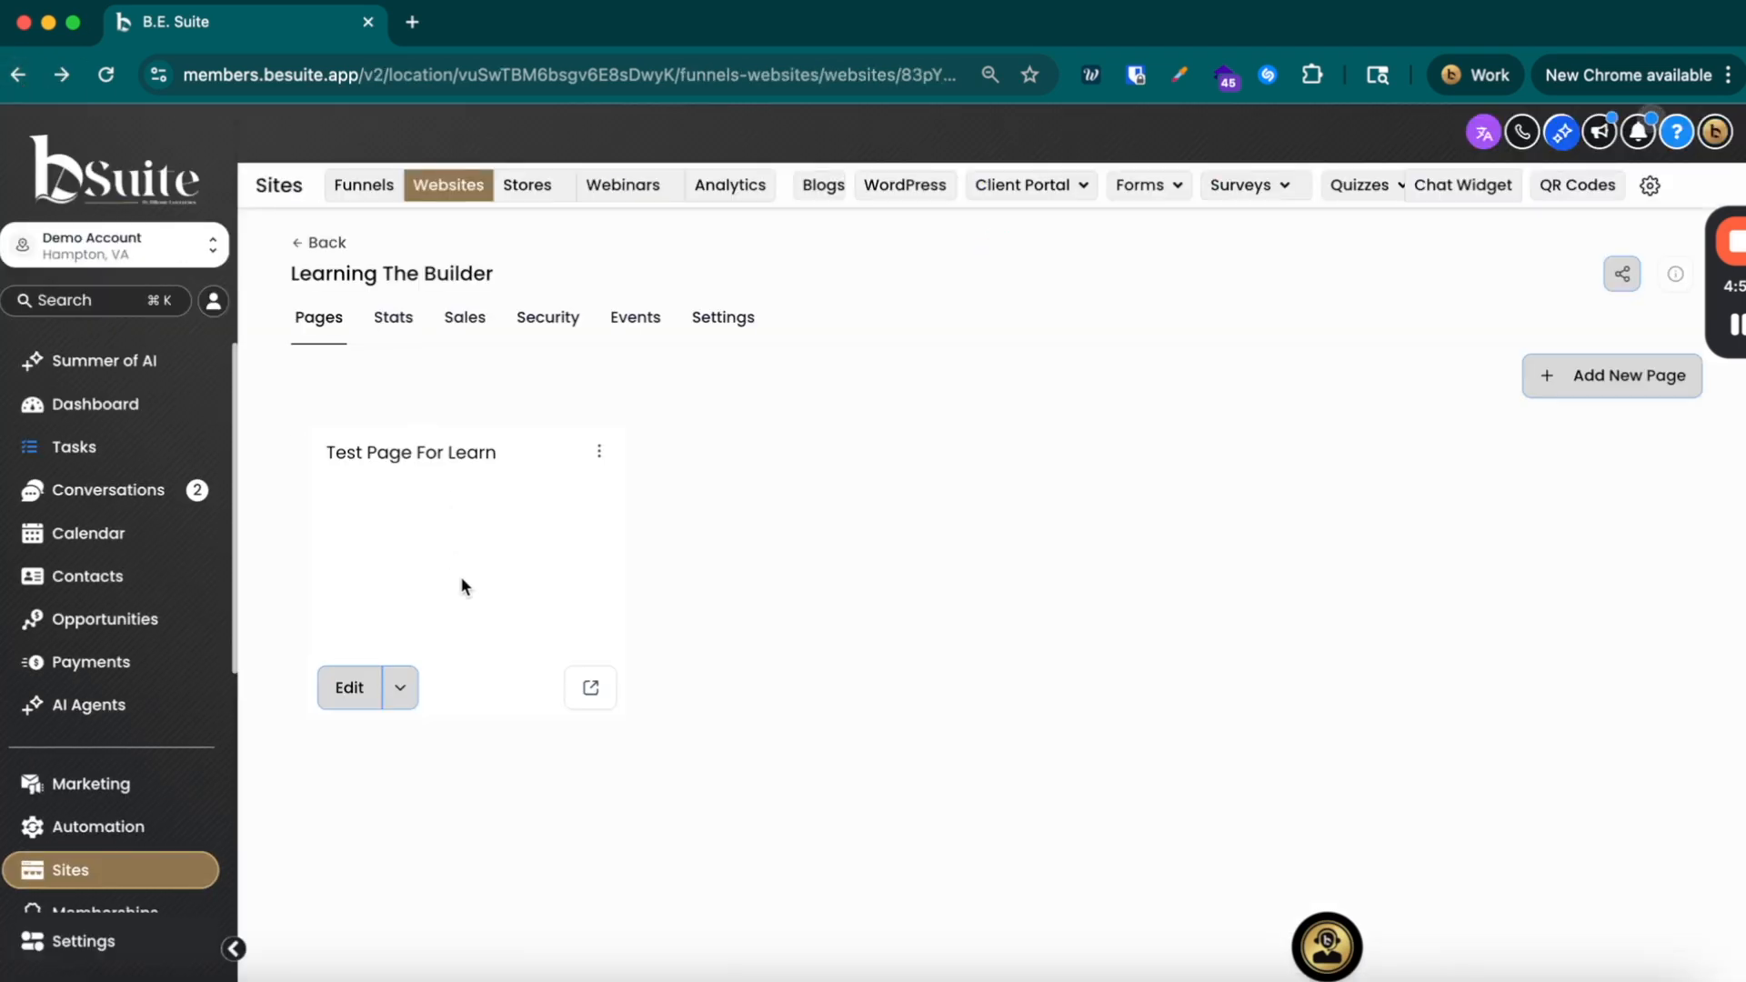
pyautogui.click(400, 688)
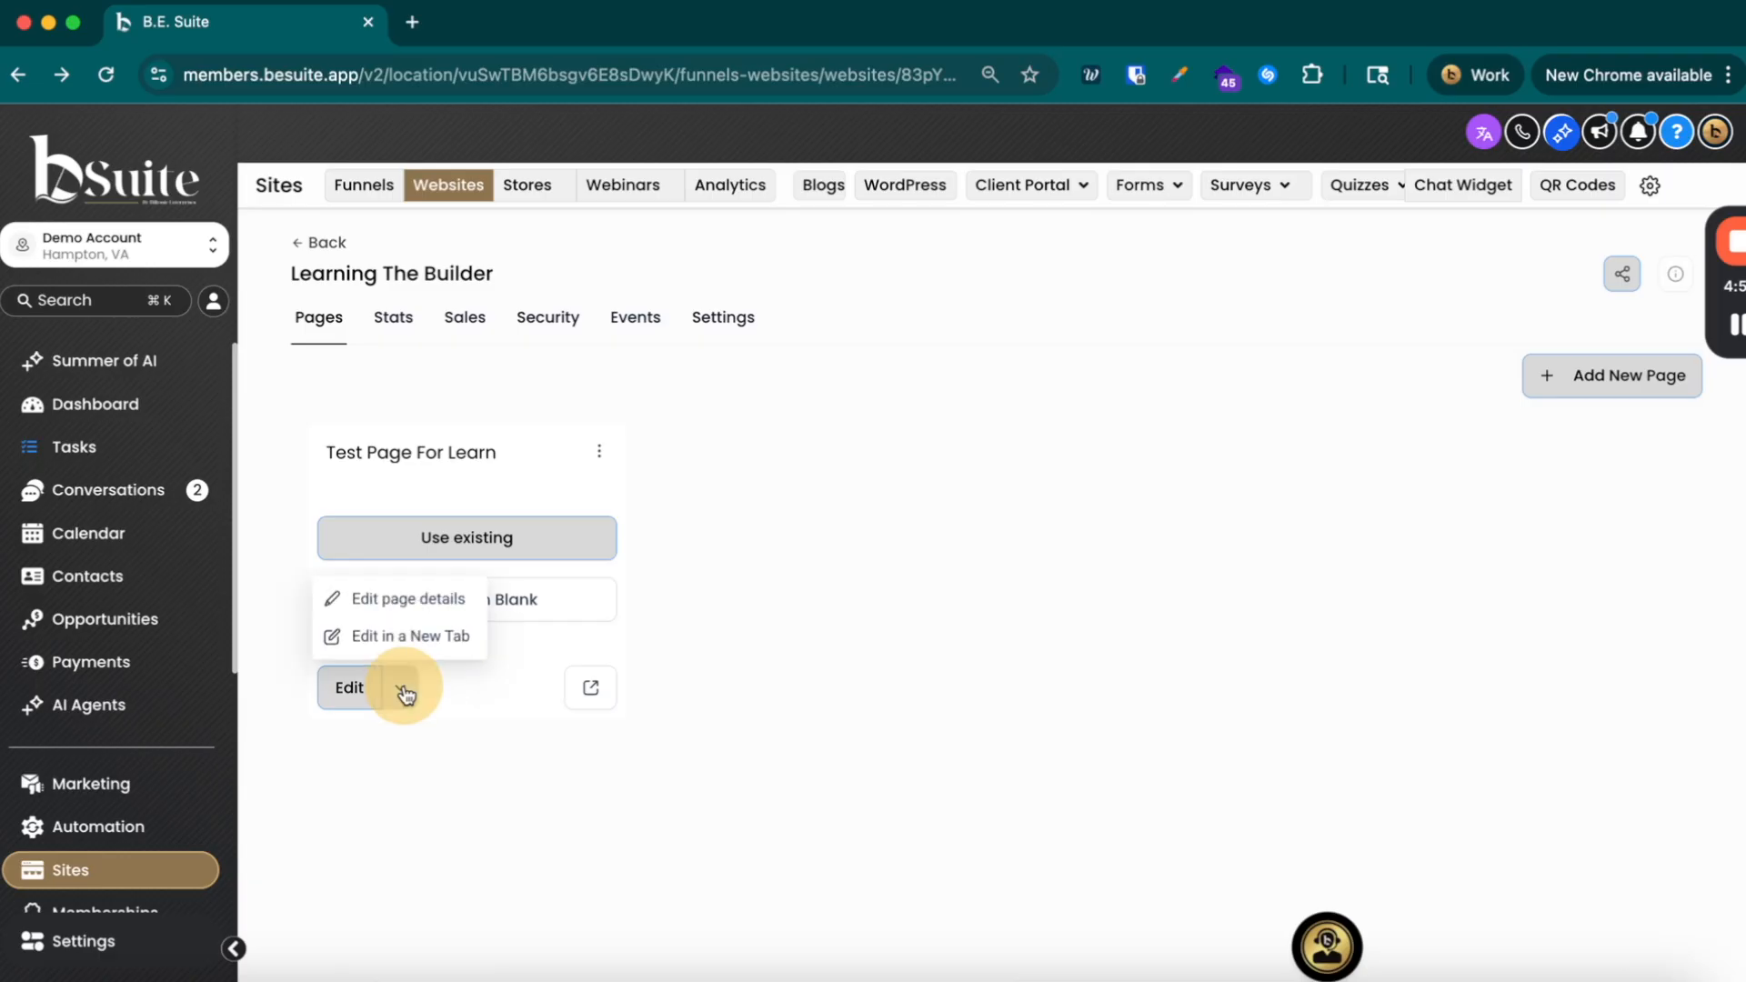
pyautogui.click(411, 636)
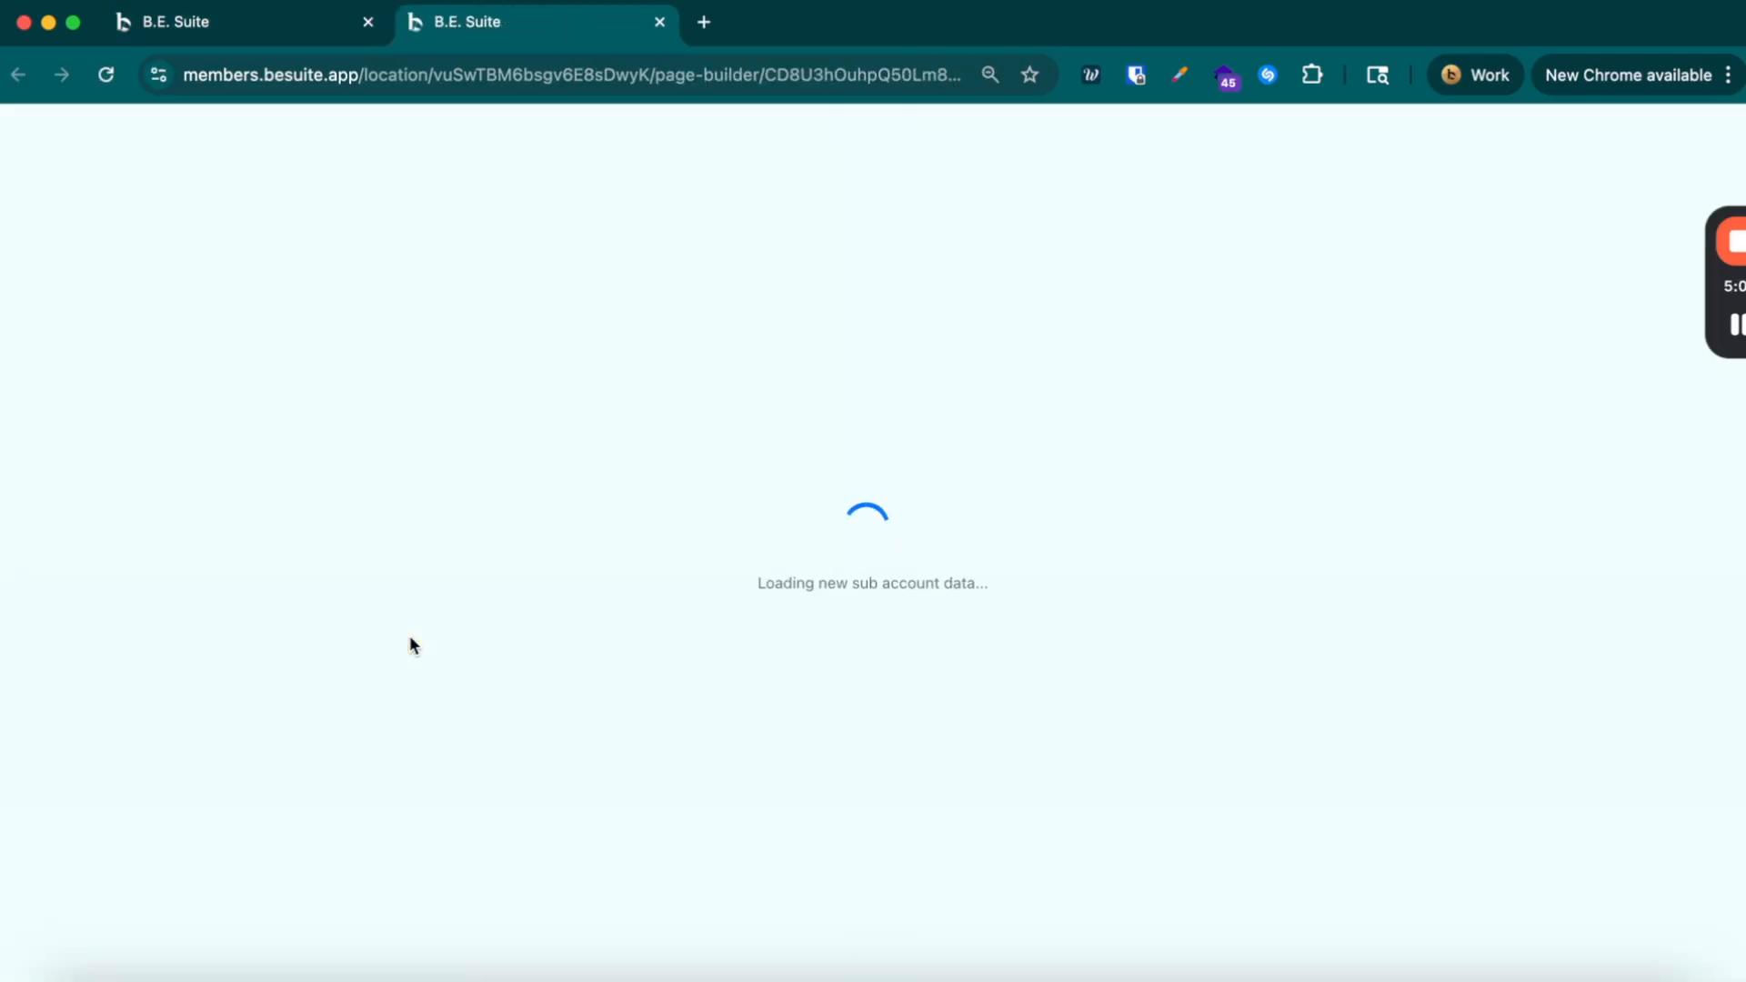
pyautogui.click(187, 26)
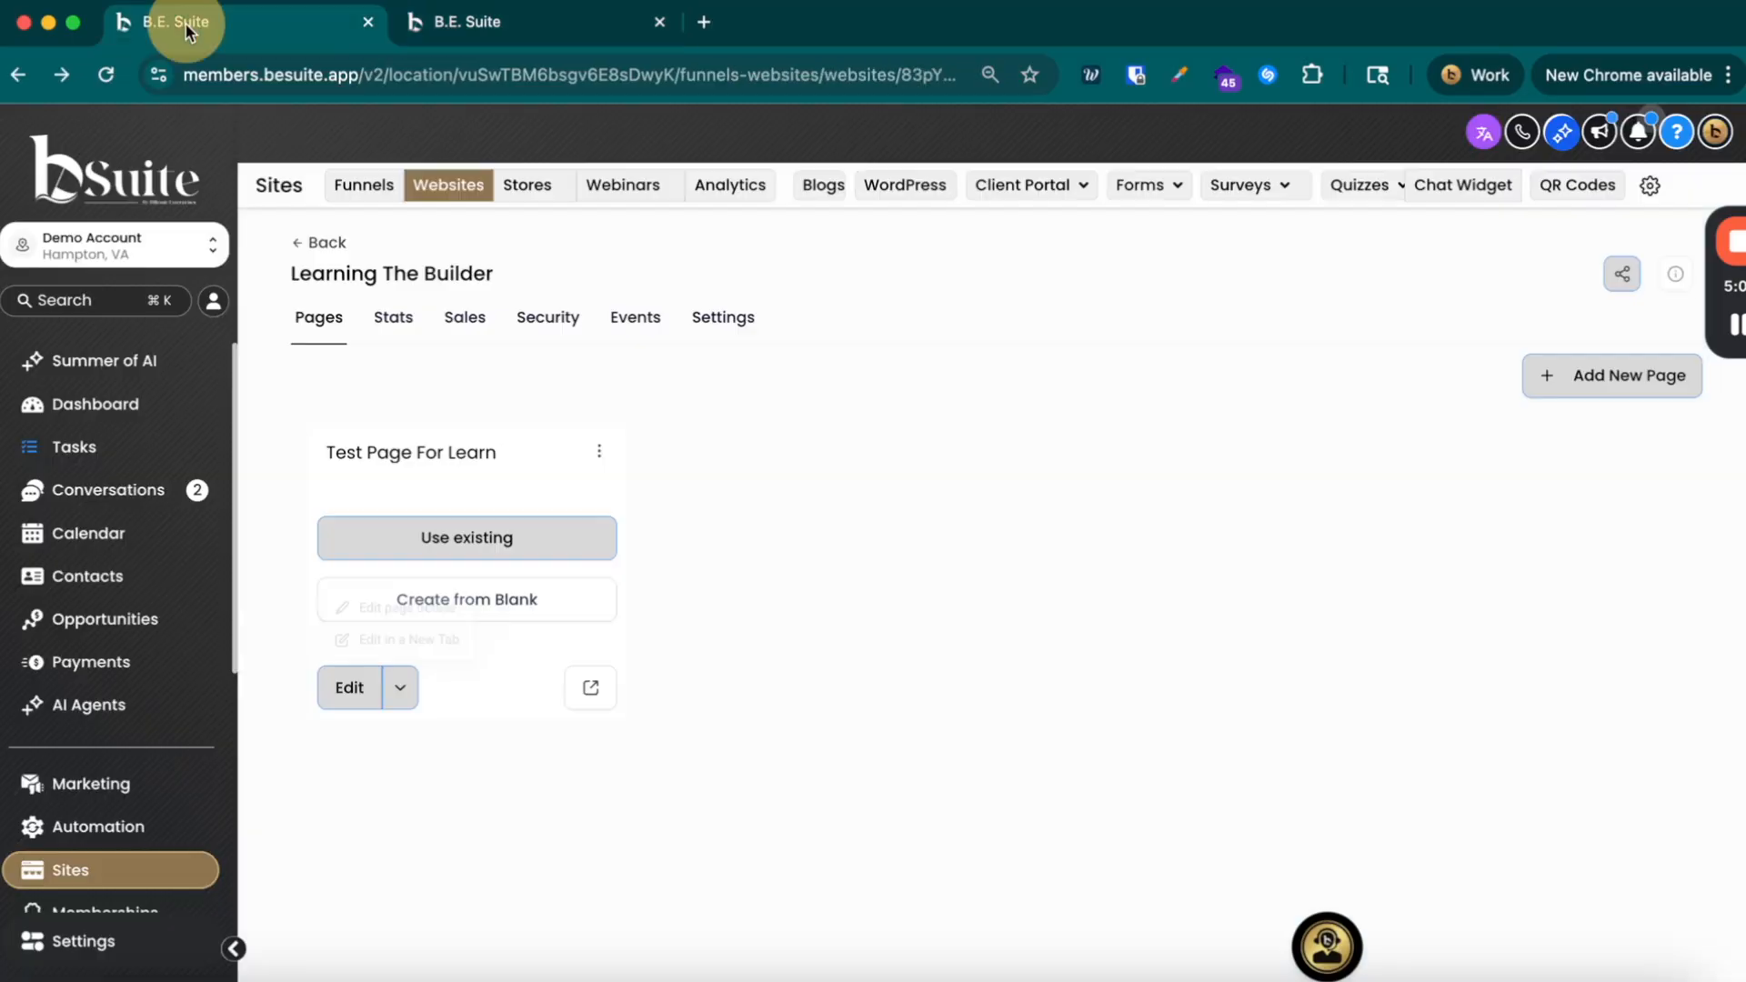
pyautogui.click(513, 29)
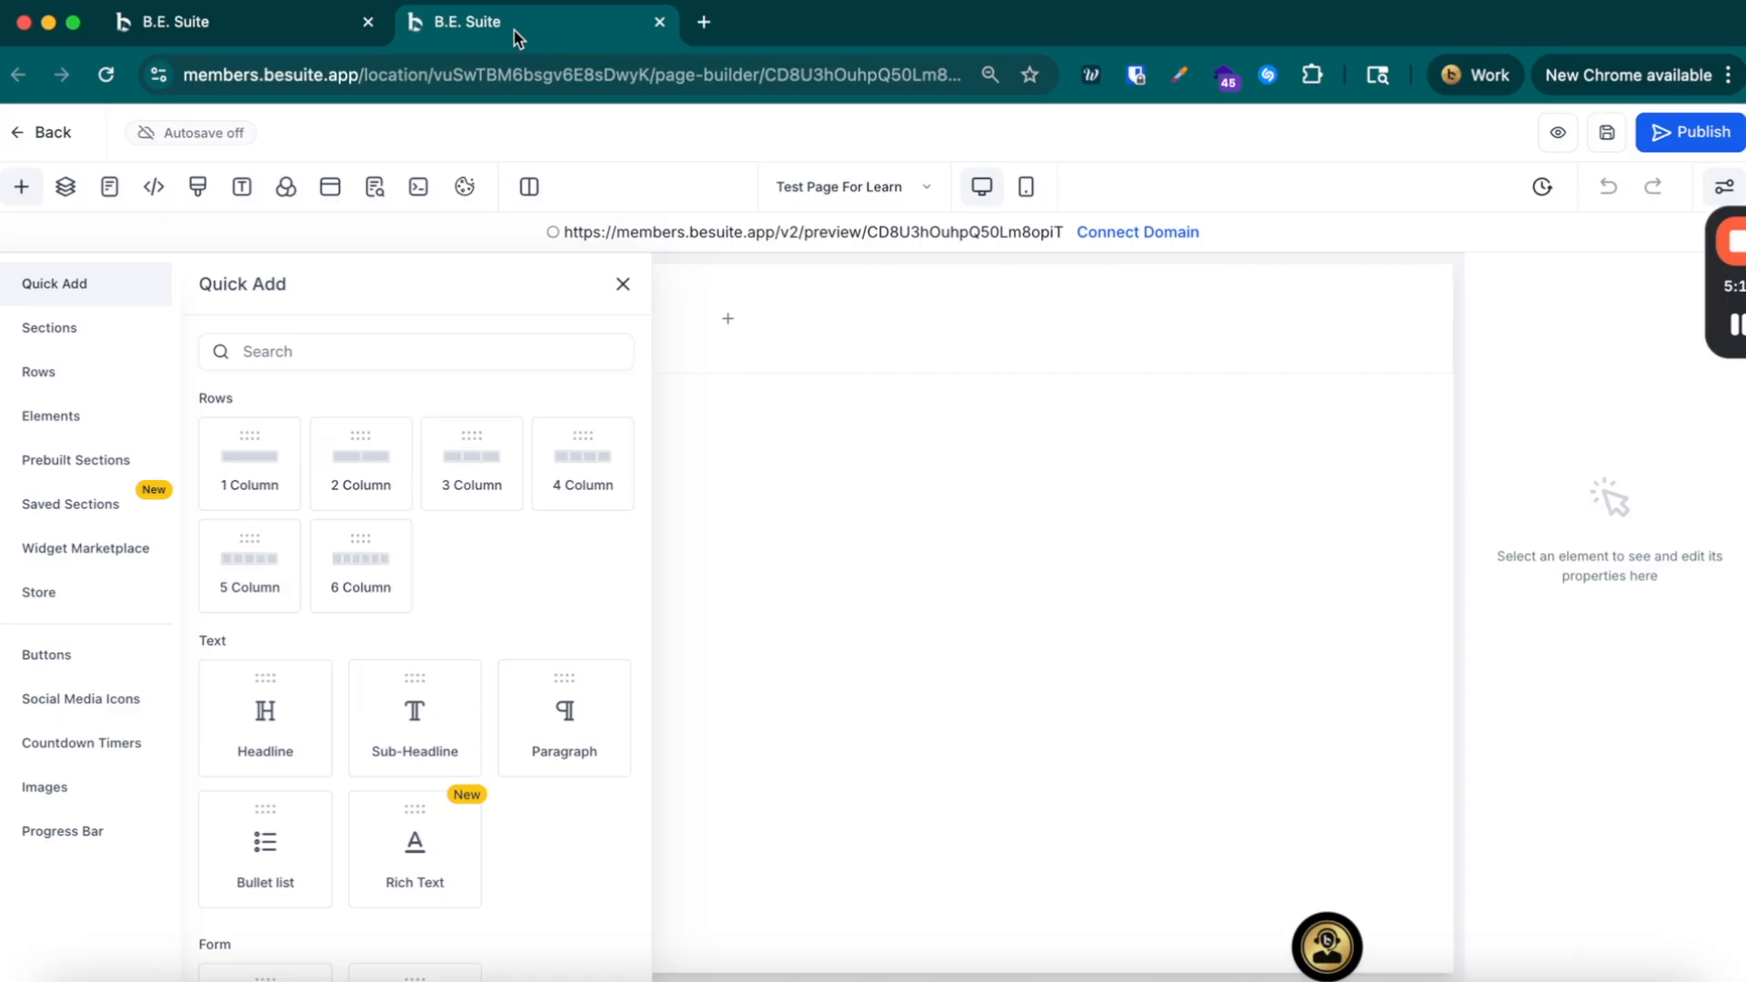
pyautogui.click(291, 24)
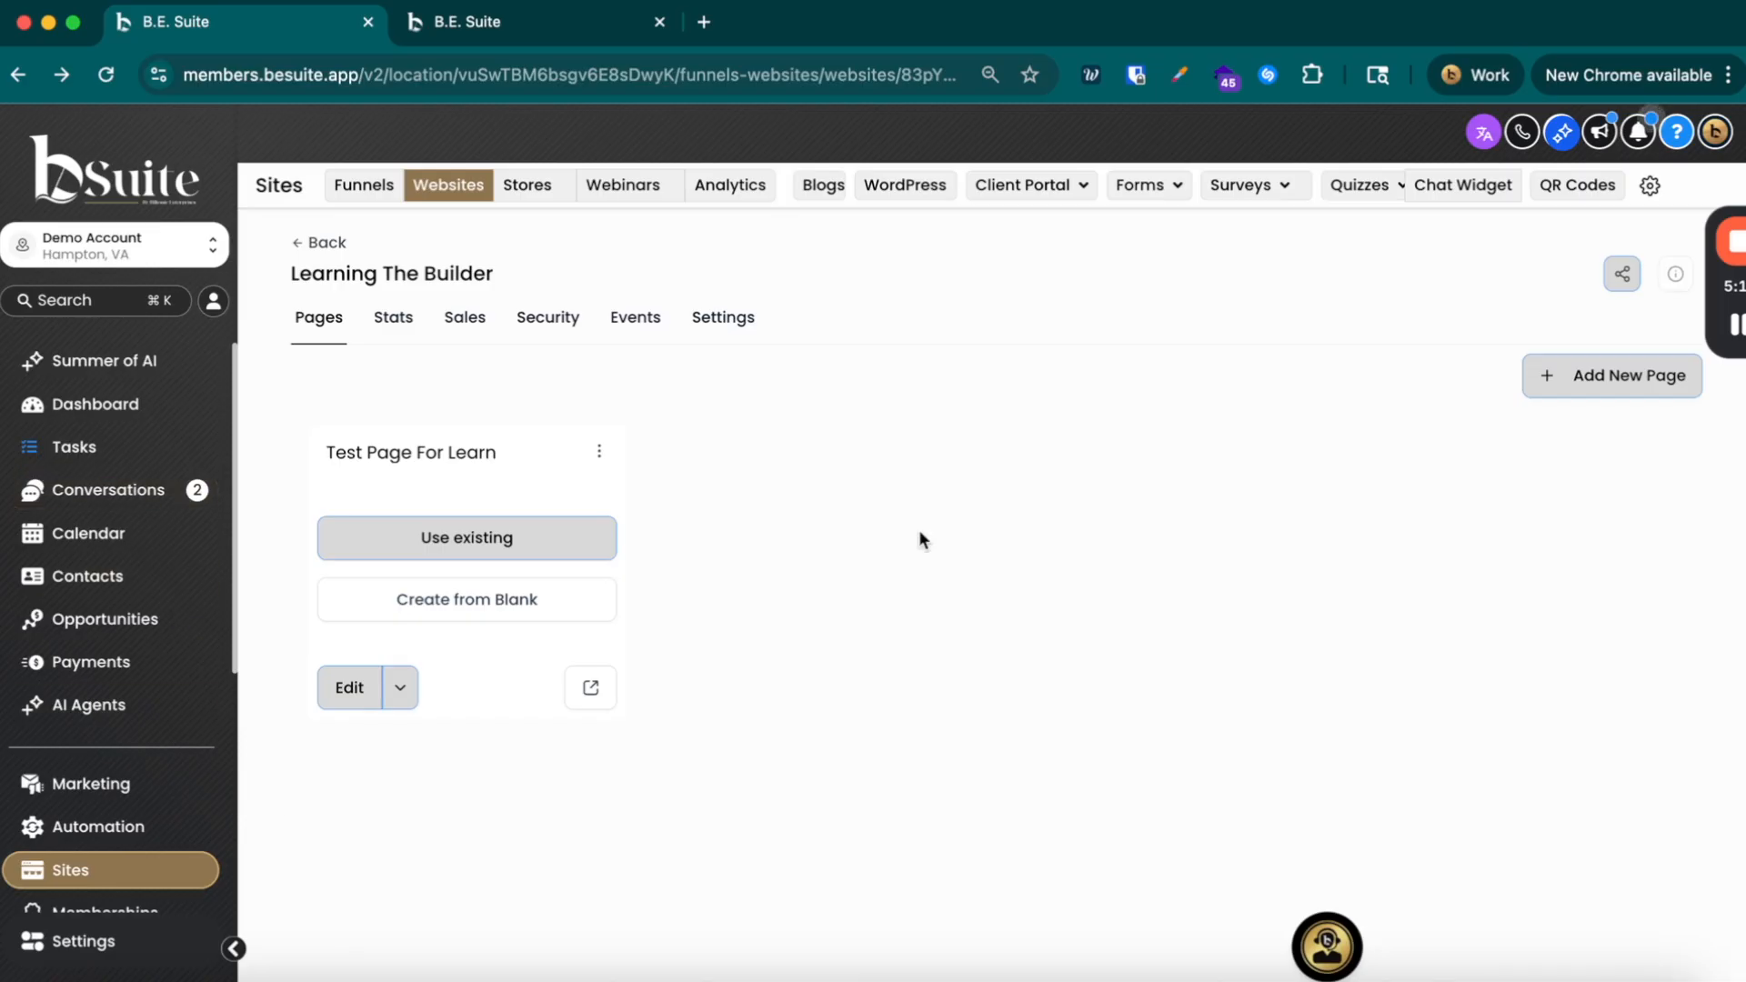
pyautogui.click(401, 704)
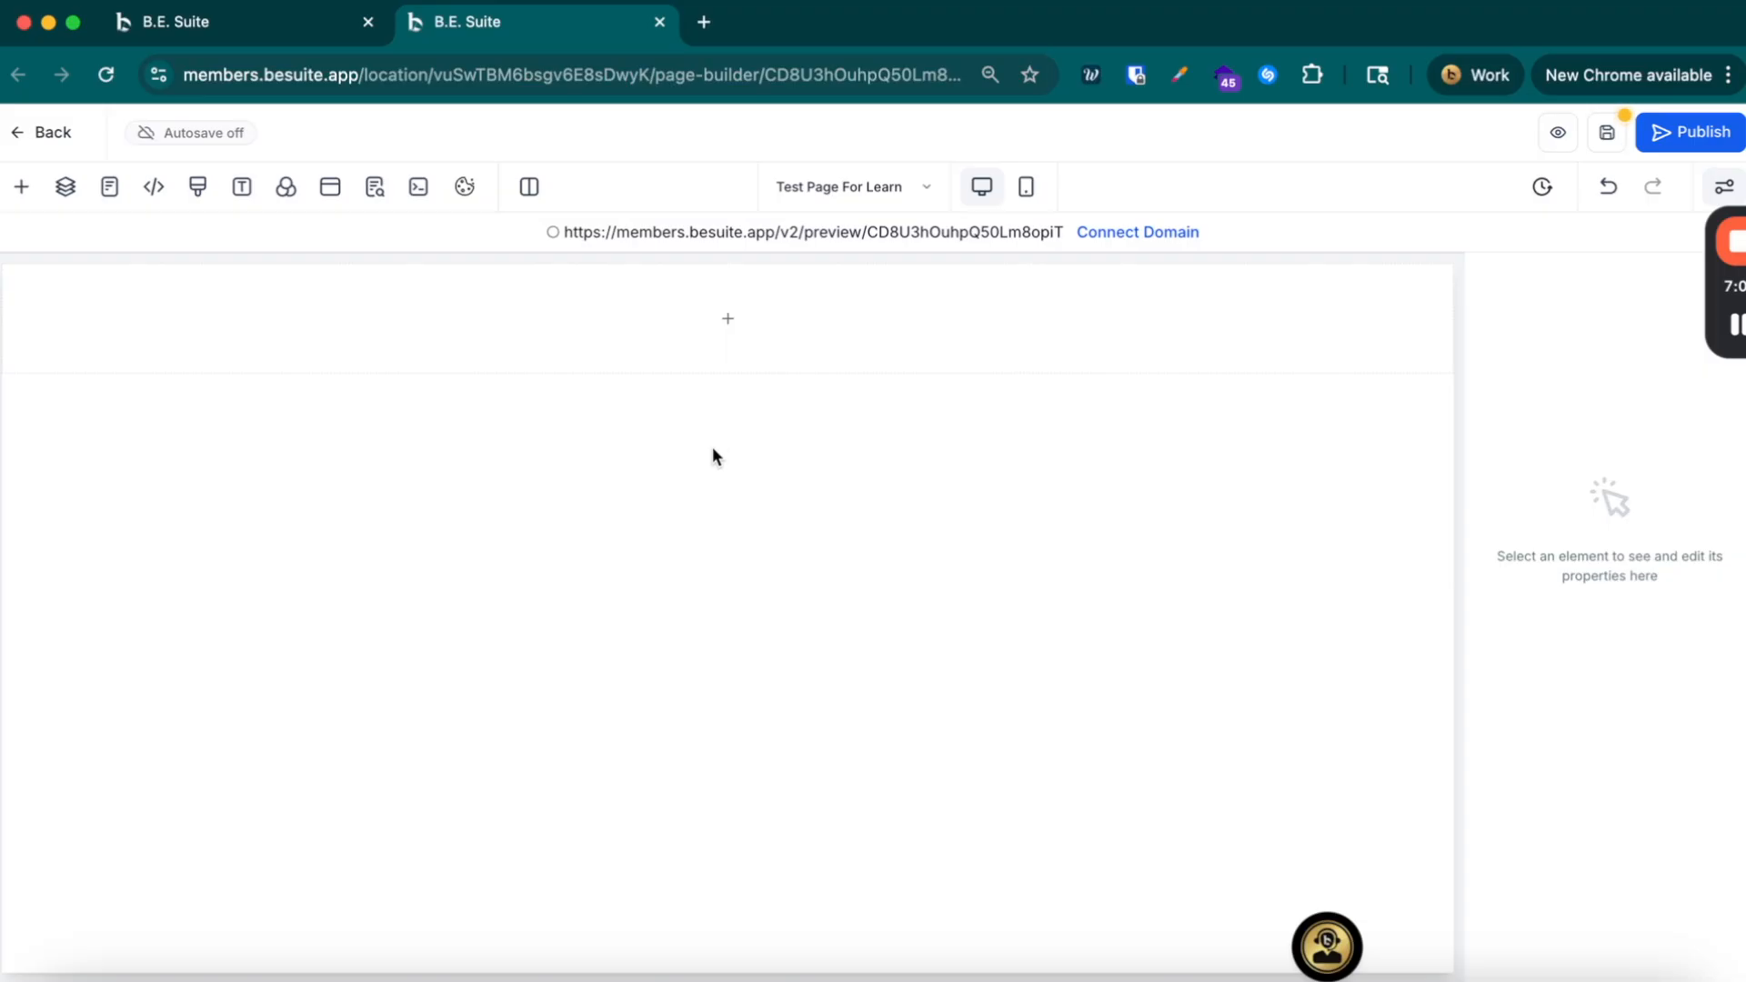
# Step: Add a Full Width section to the empty page
pyautogui.click(736, 320)
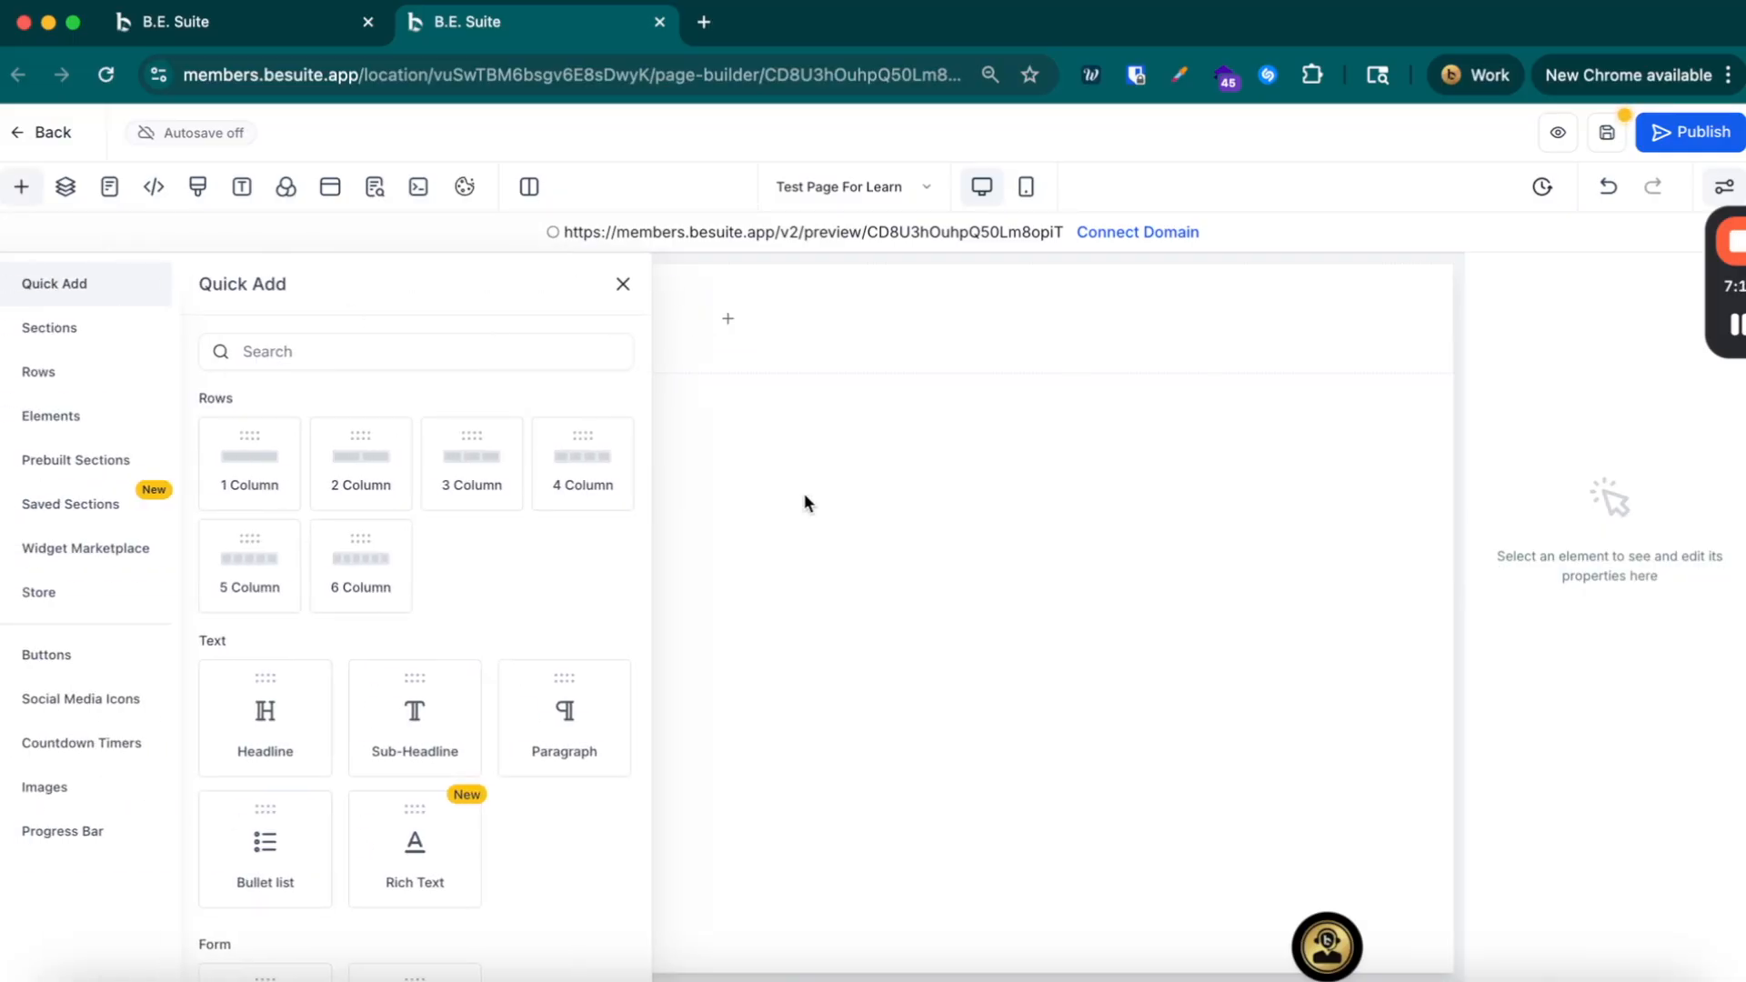
pyautogui.click(22, 188)
pyautogui.click(22, 187)
pyautogui.click(32, 331)
pyautogui.moveTo(363, 382); pyautogui.dragTo(908, 401)
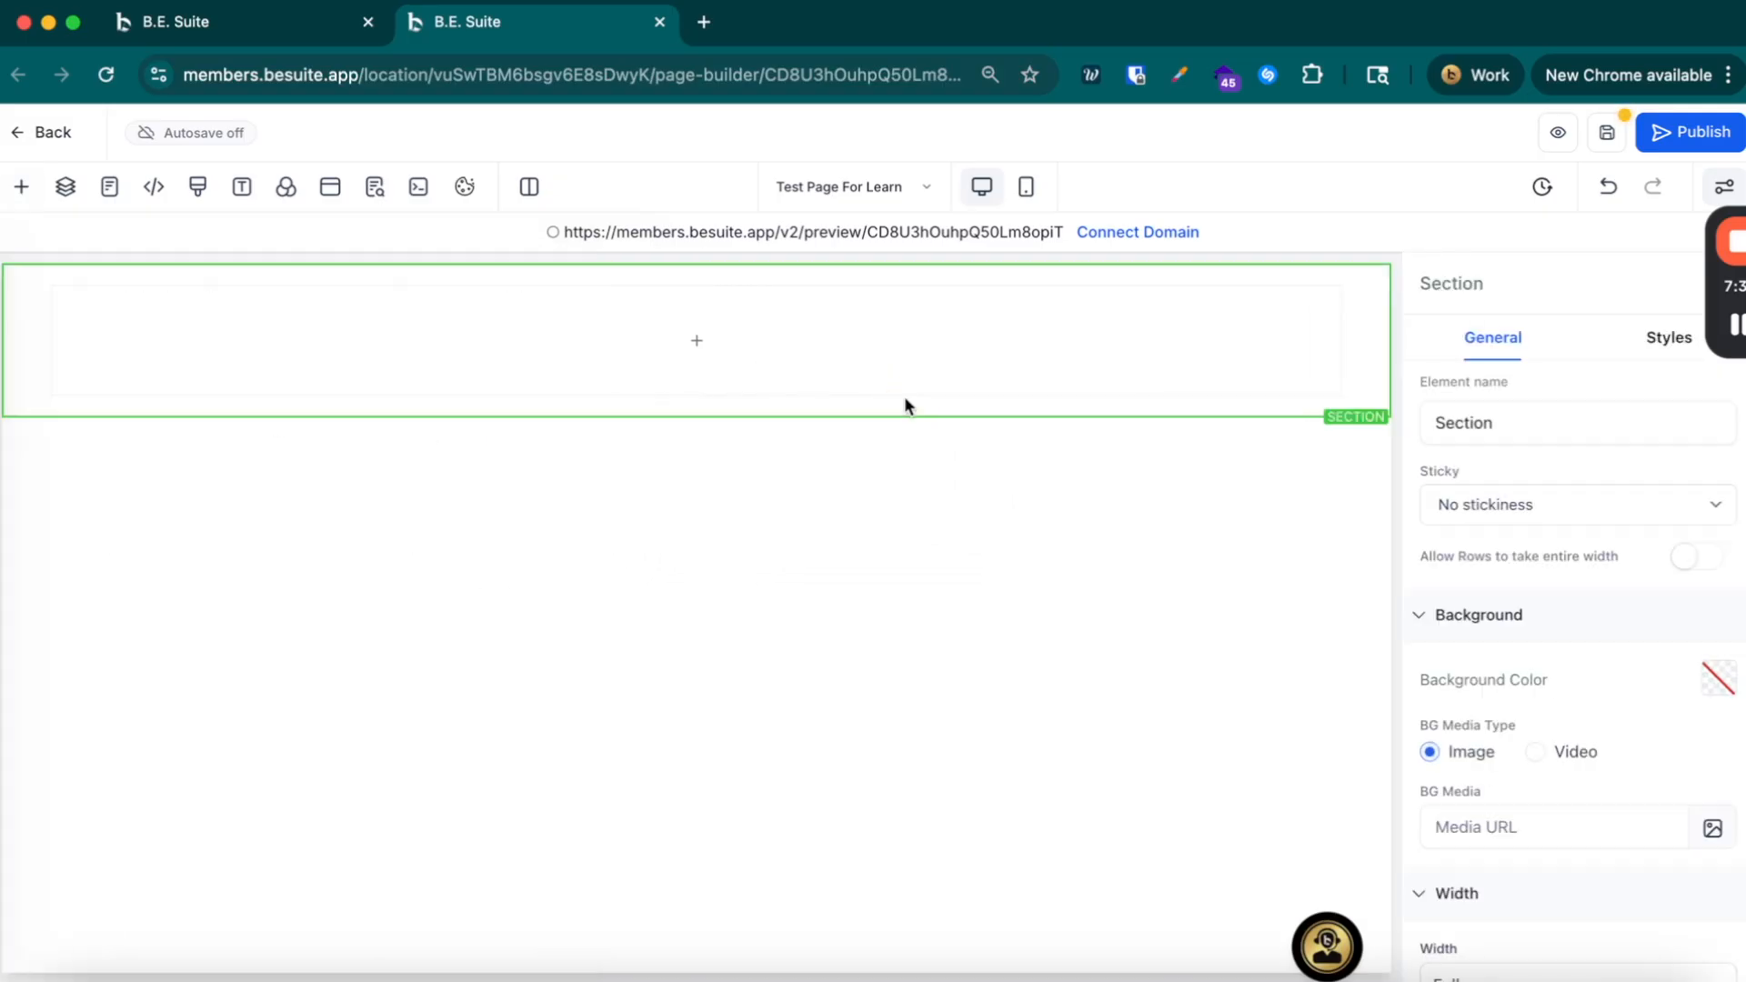
# Step: Place a 2 Column row inside the full-width section
pyautogui.click(697, 417)
pyautogui.click(79, 336)
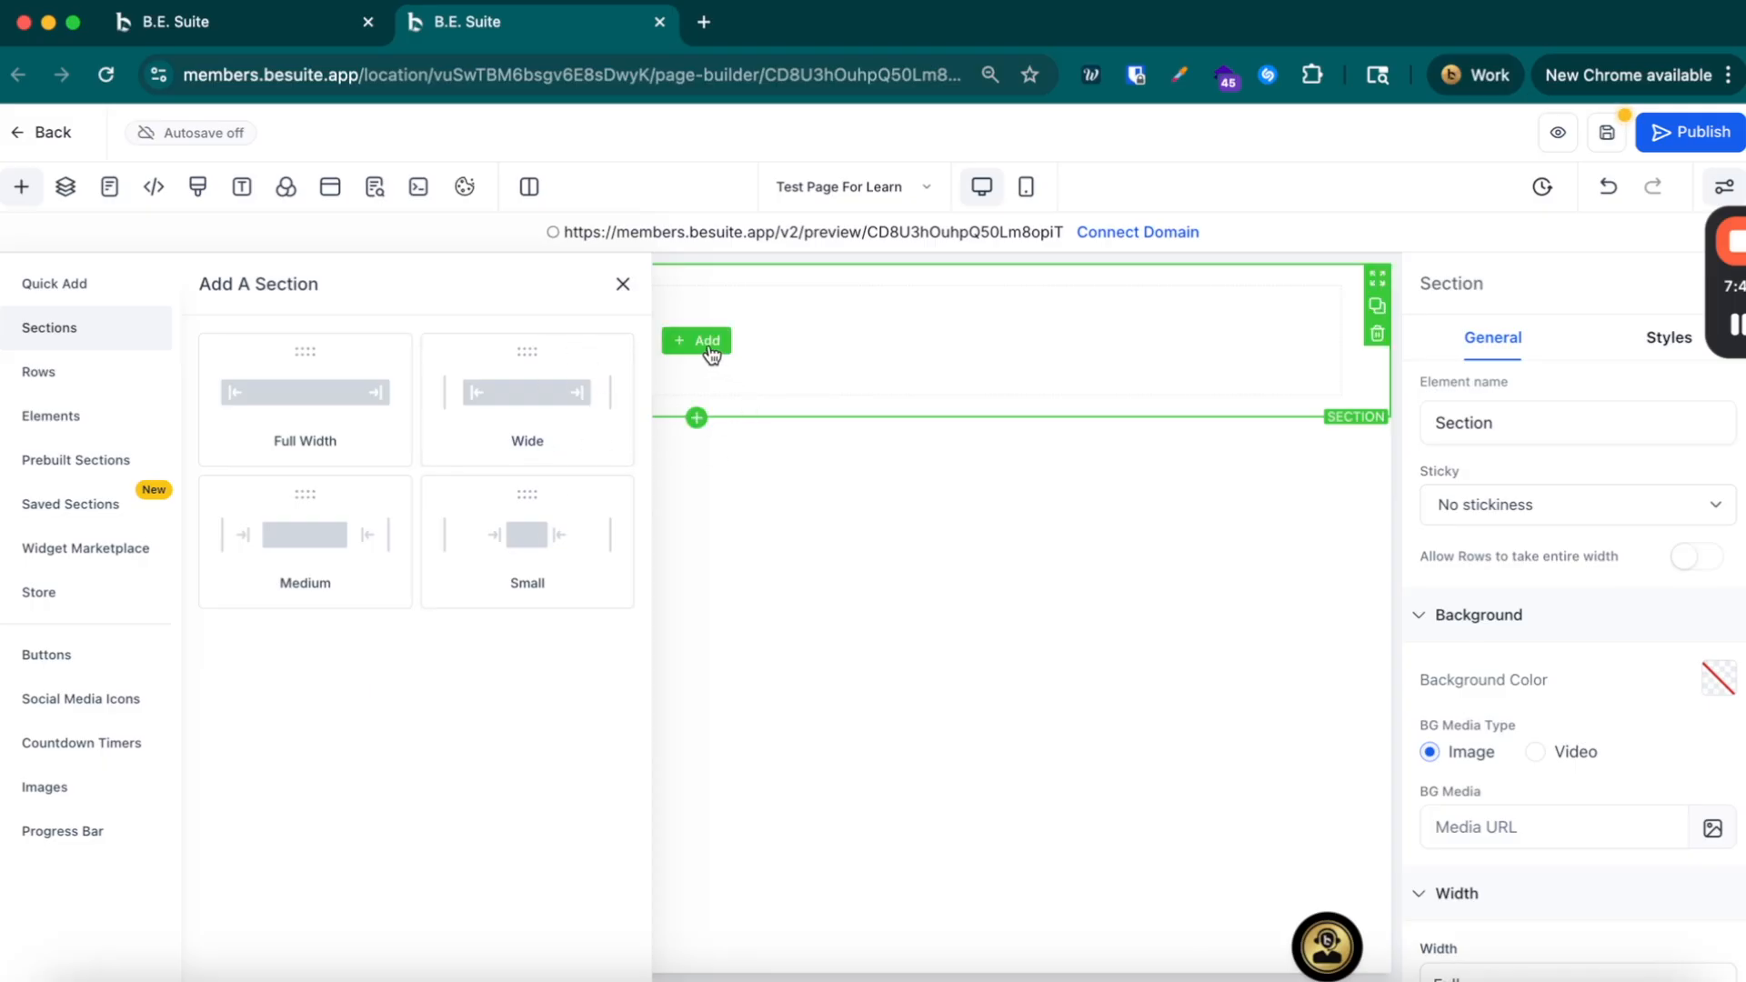
pyautogui.click(709, 348)
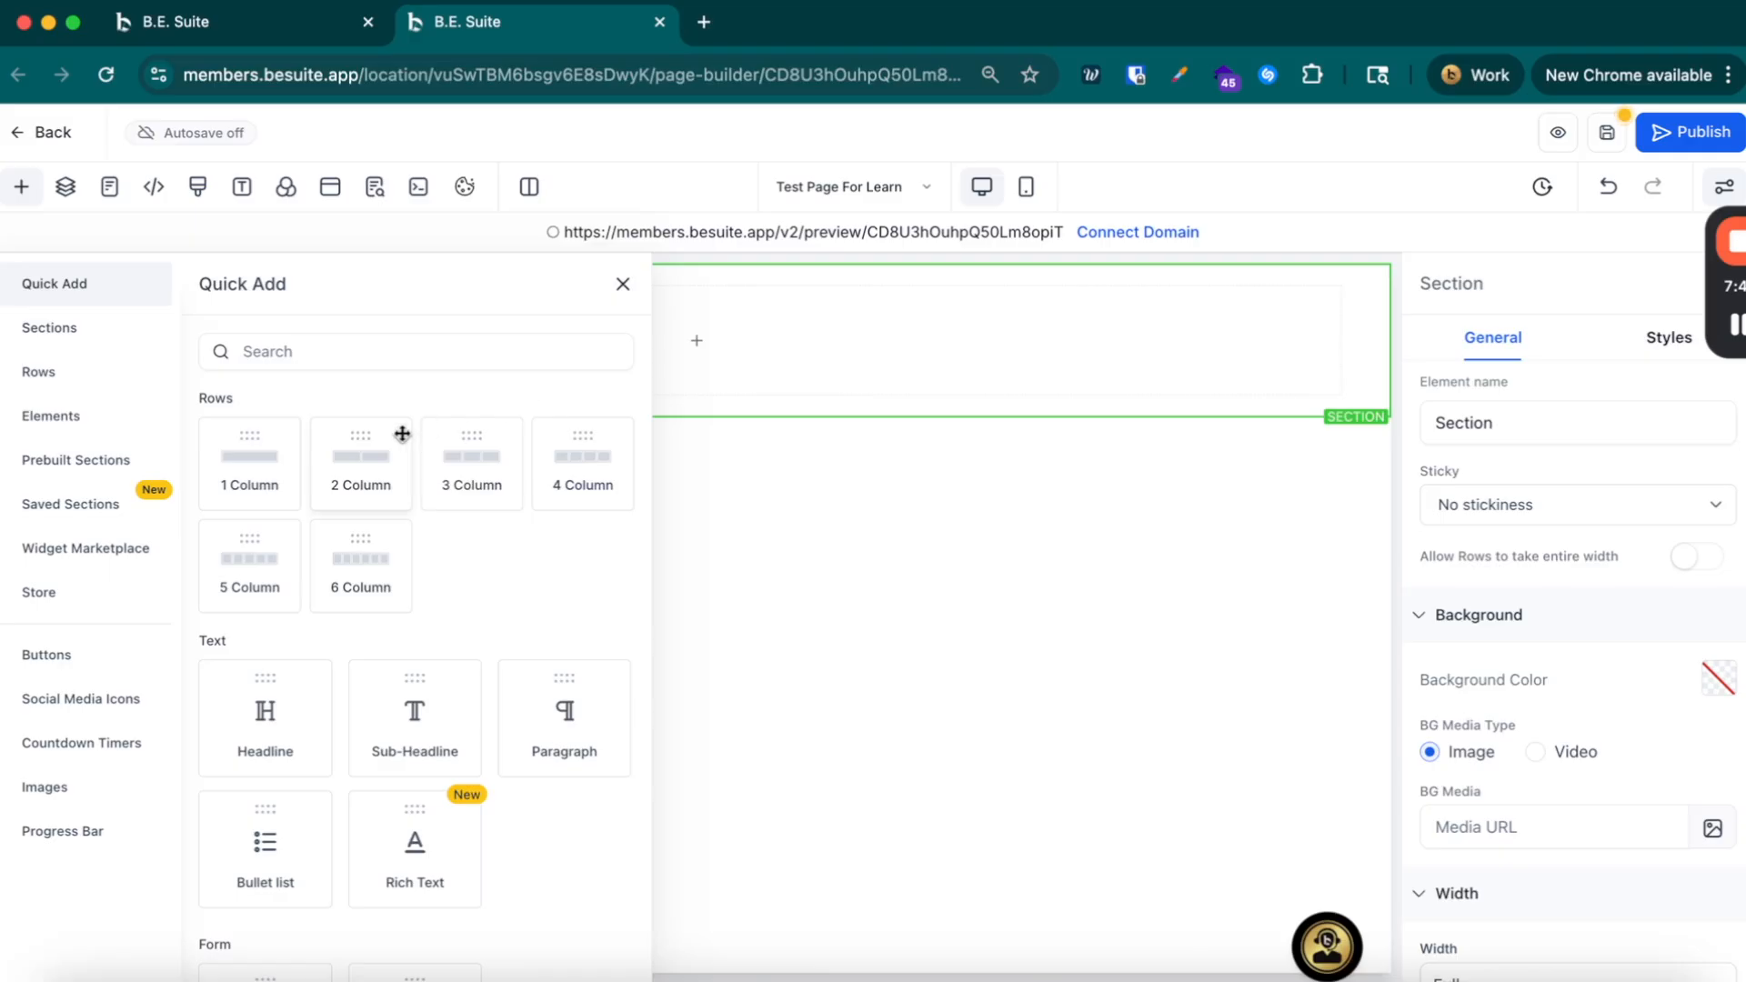
pyautogui.moveTo(339, 440); pyautogui.dragTo(635, 340)
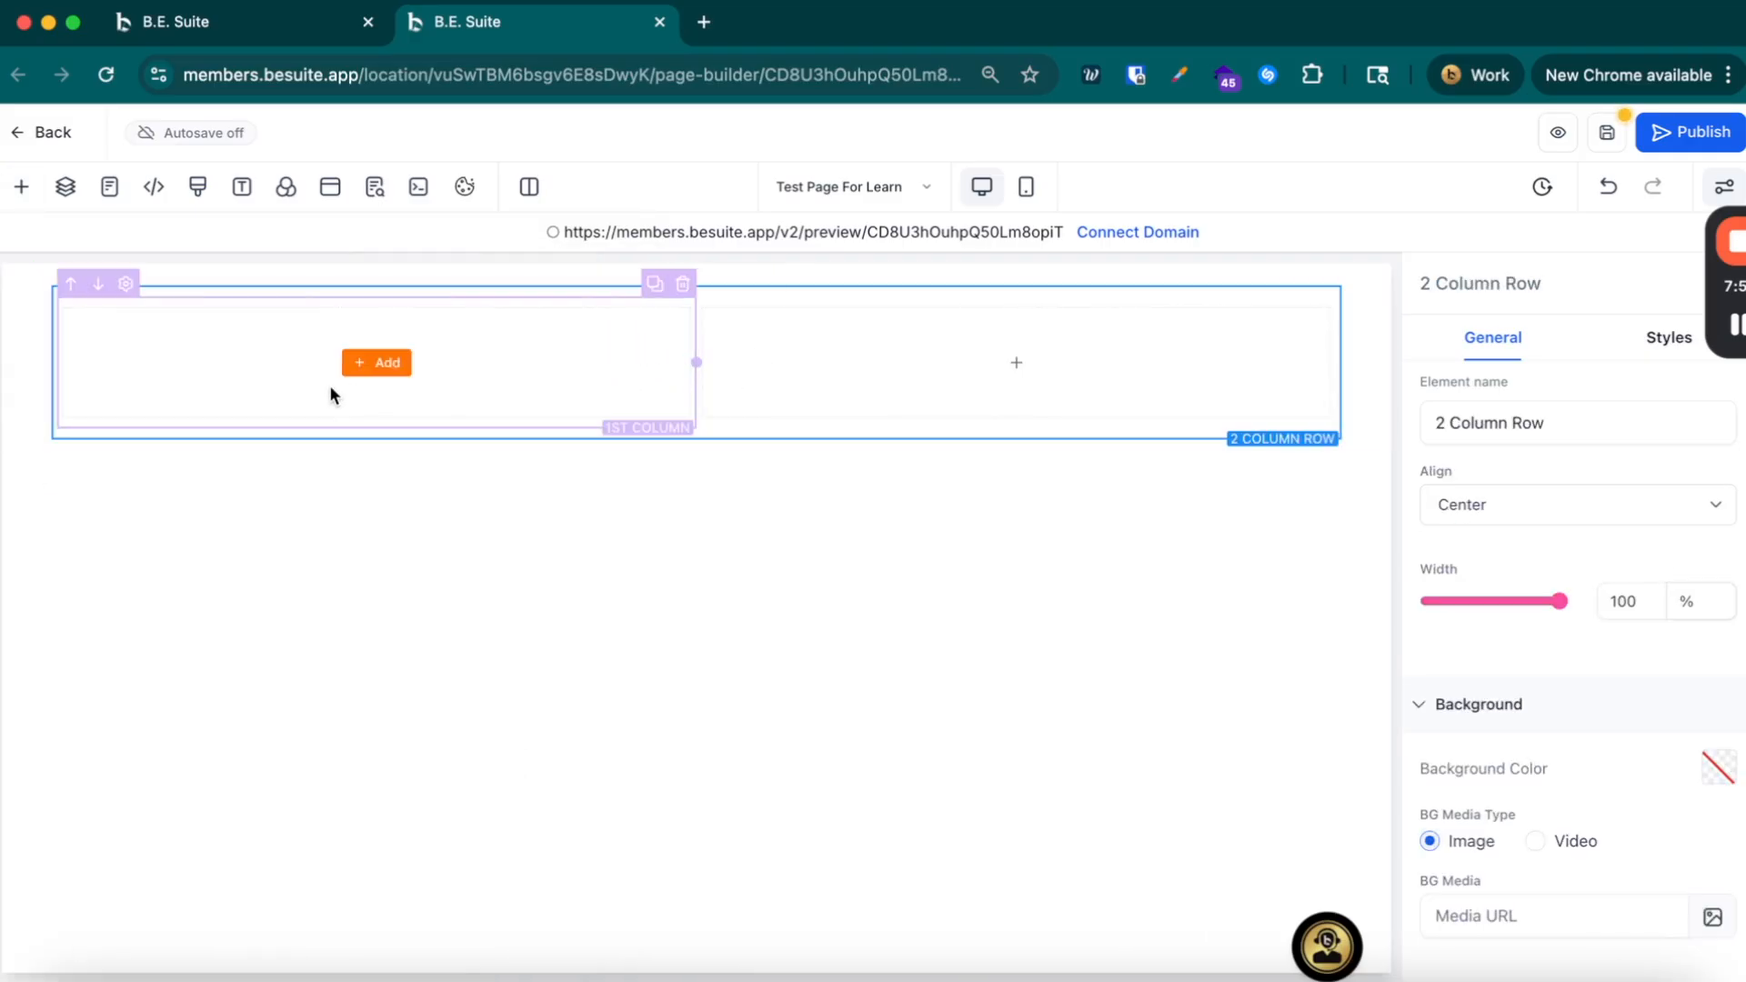
# Step: Add a Headline element to the row's first column
pyautogui.click(387, 363)
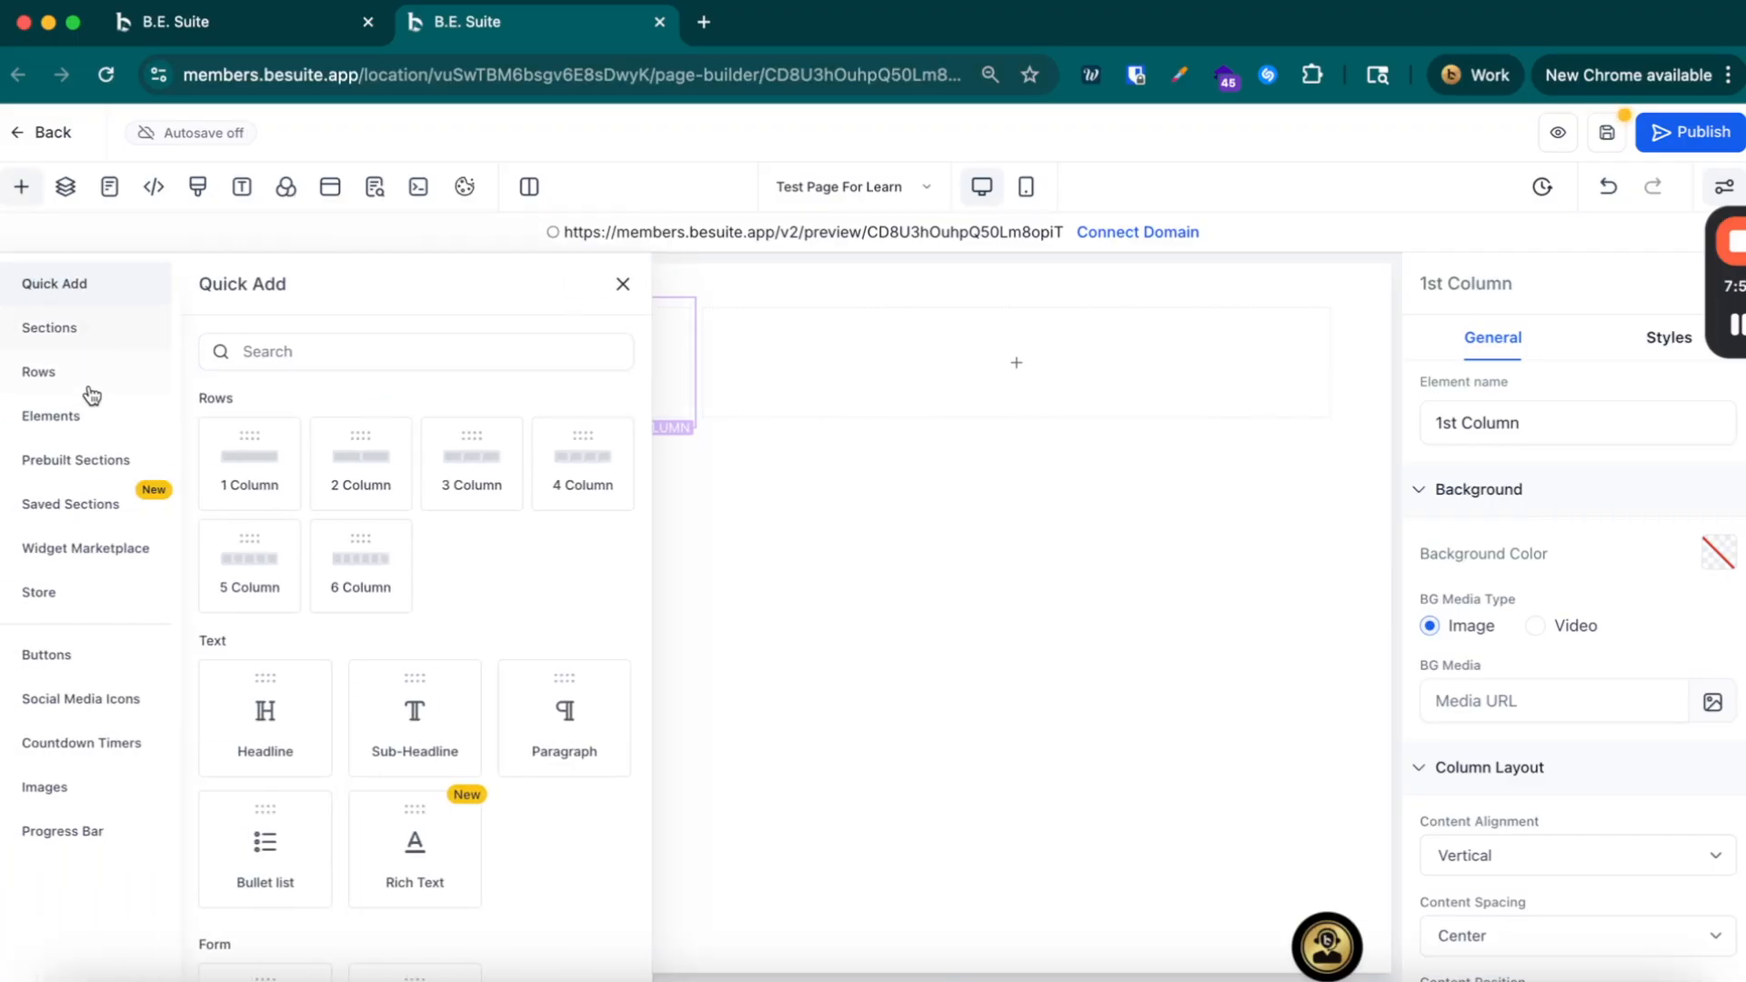
pyautogui.click(95, 421)
pyautogui.moveTo(245, 437); pyautogui.dragTo(401, 343)
# Step: Add an Image element to the row's second column
pyautogui.click(1023, 359)
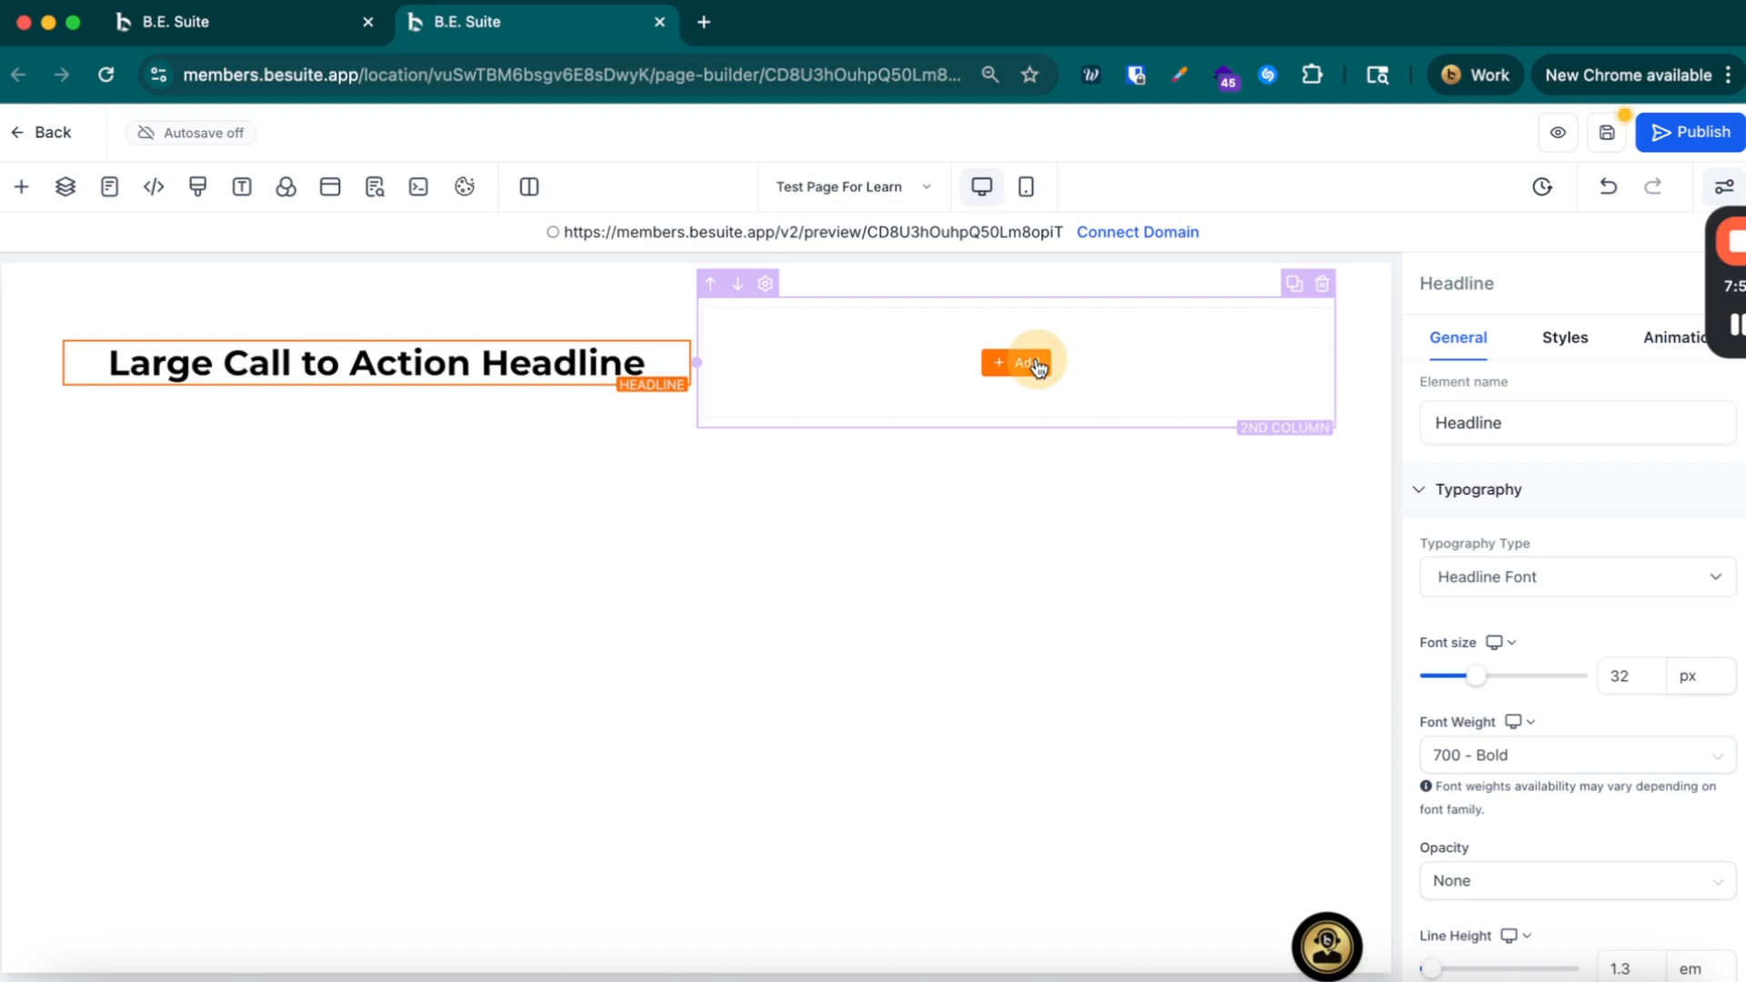
pyautogui.scroll(-5, 420, 607)
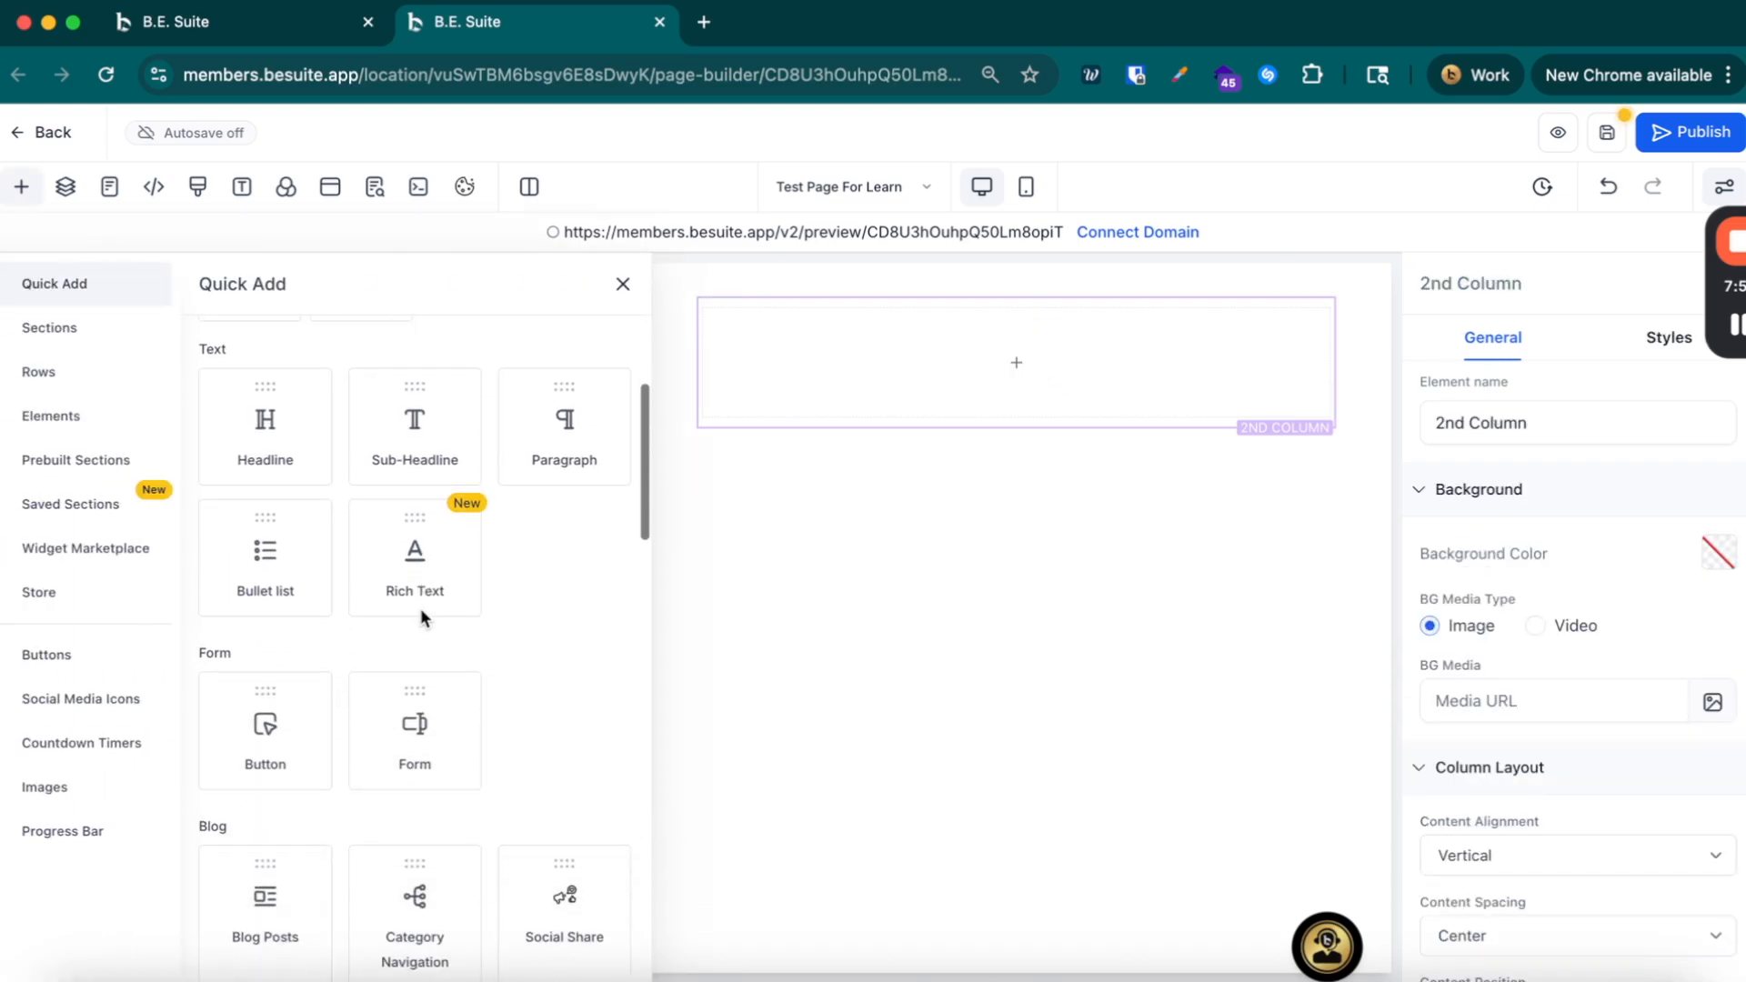
pyautogui.scroll(-3, 420, 608)
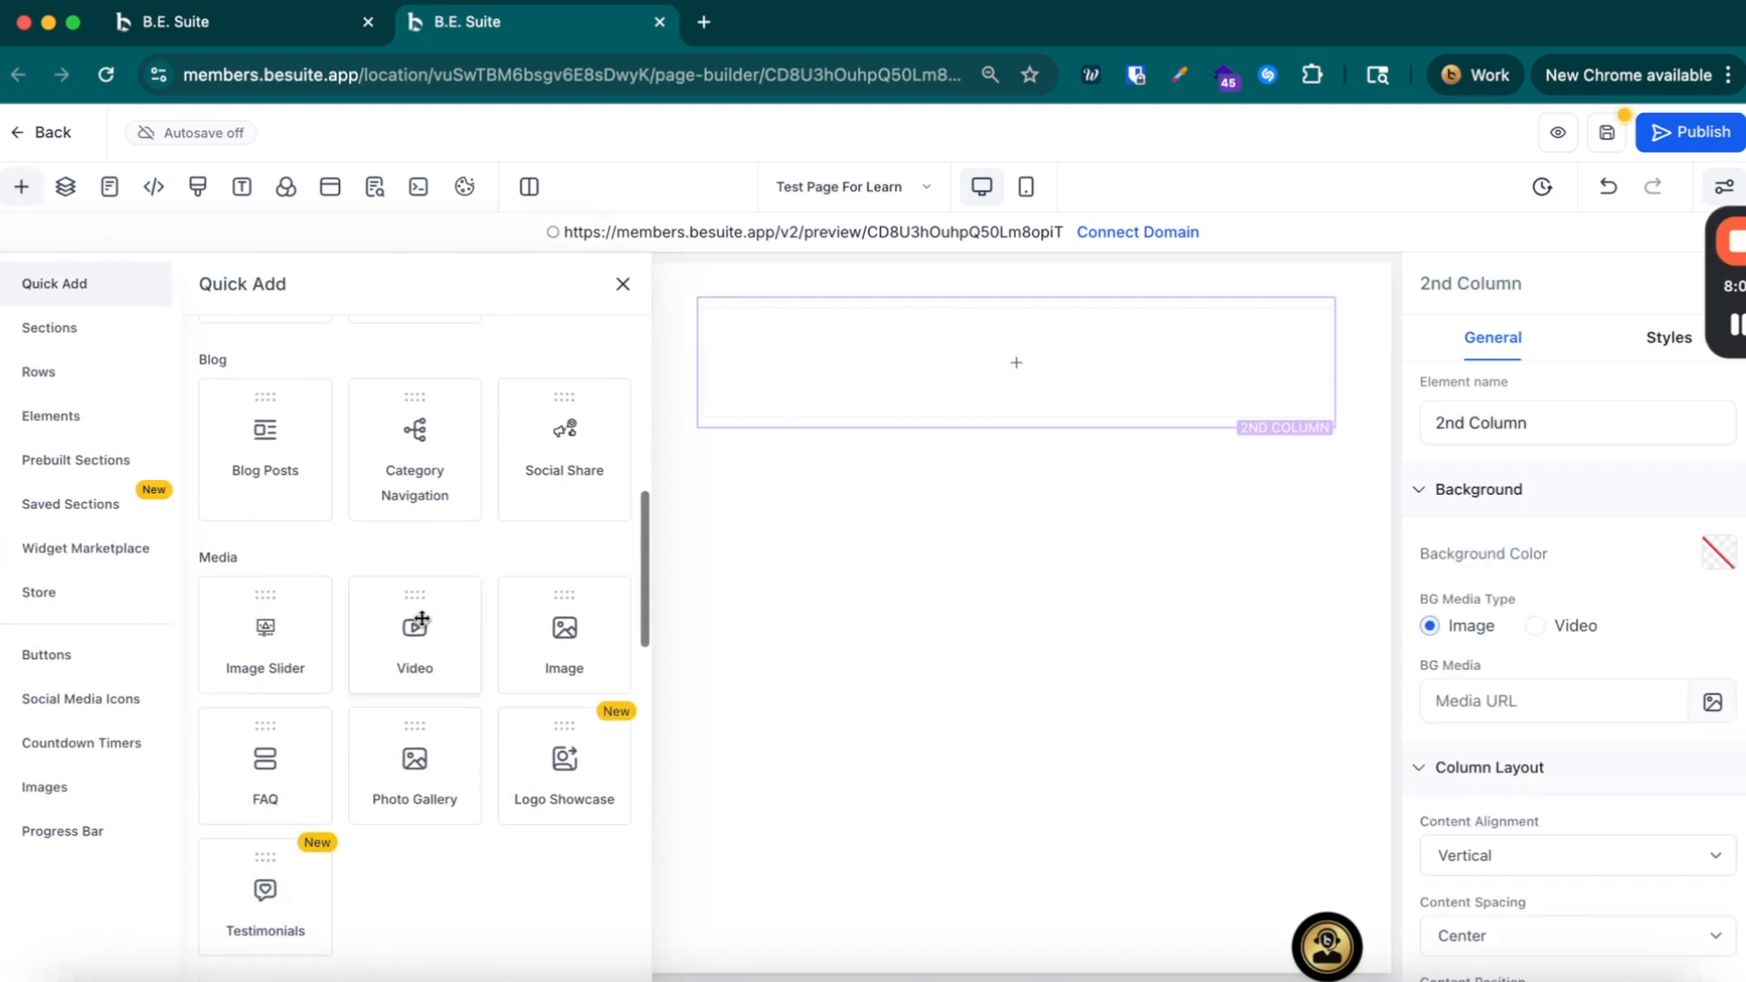
pyautogui.moveTo(573, 649); pyautogui.dragTo(964, 386)
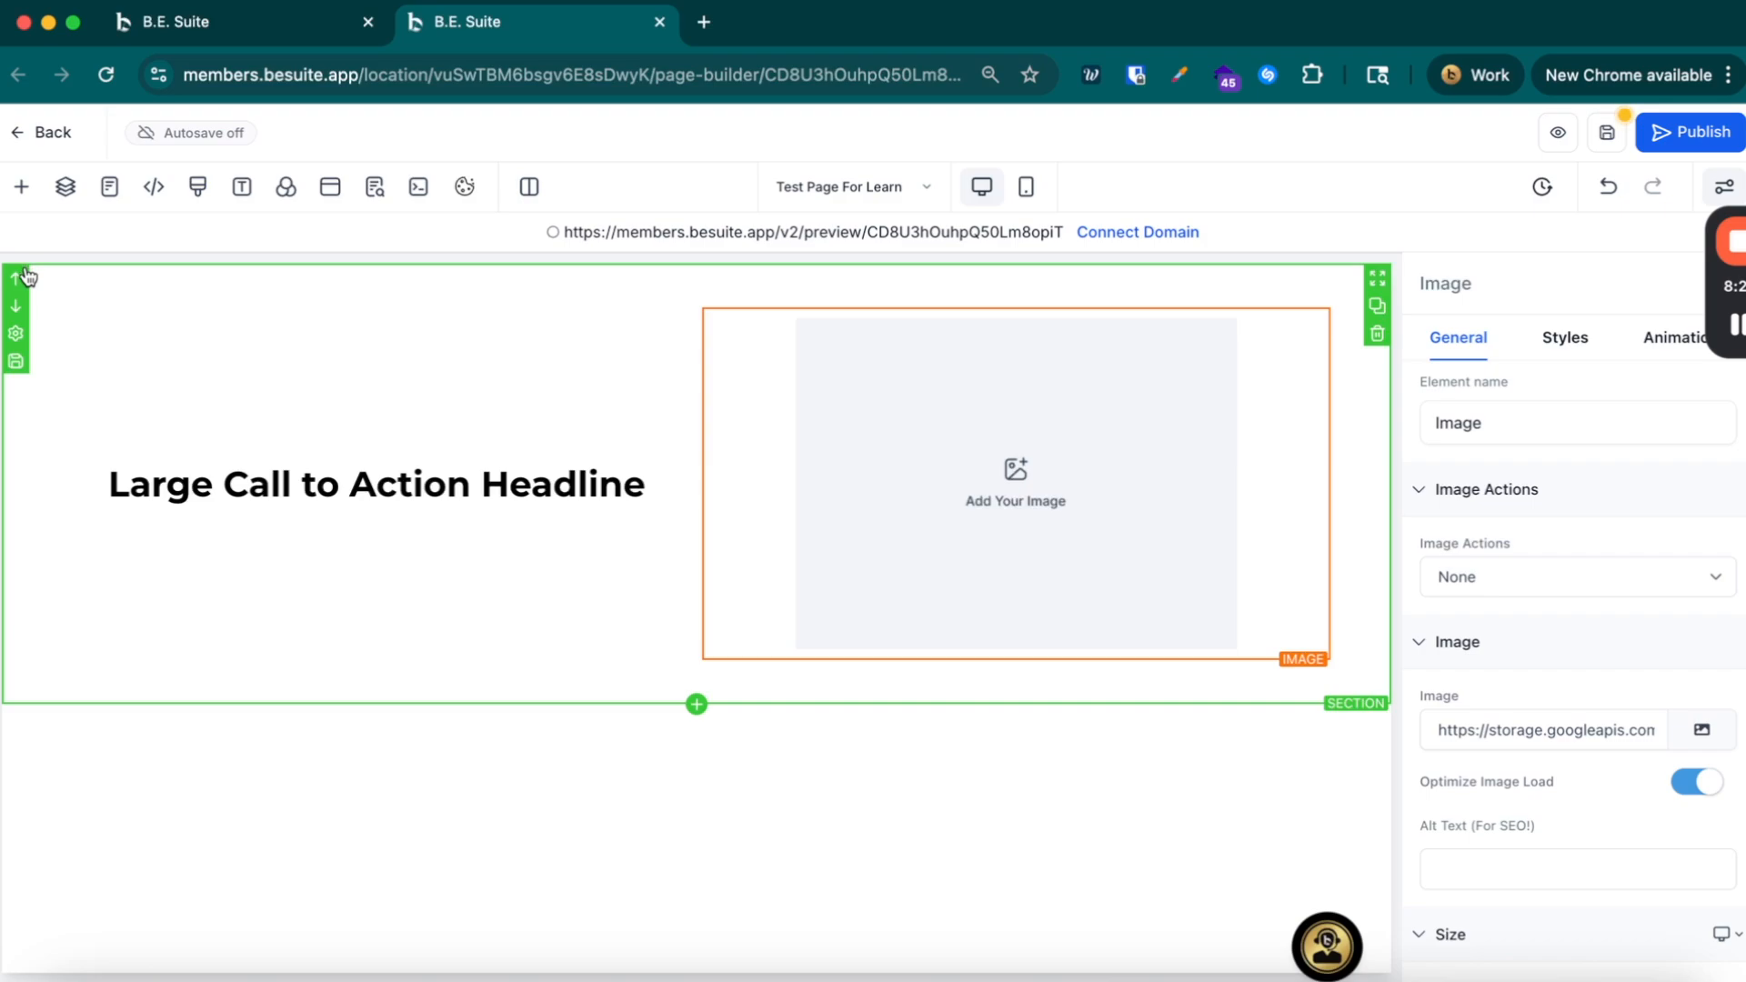
# Step: Set the section's background color to the default Pink (#fbb6ce)
pyautogui.click(44, 287)
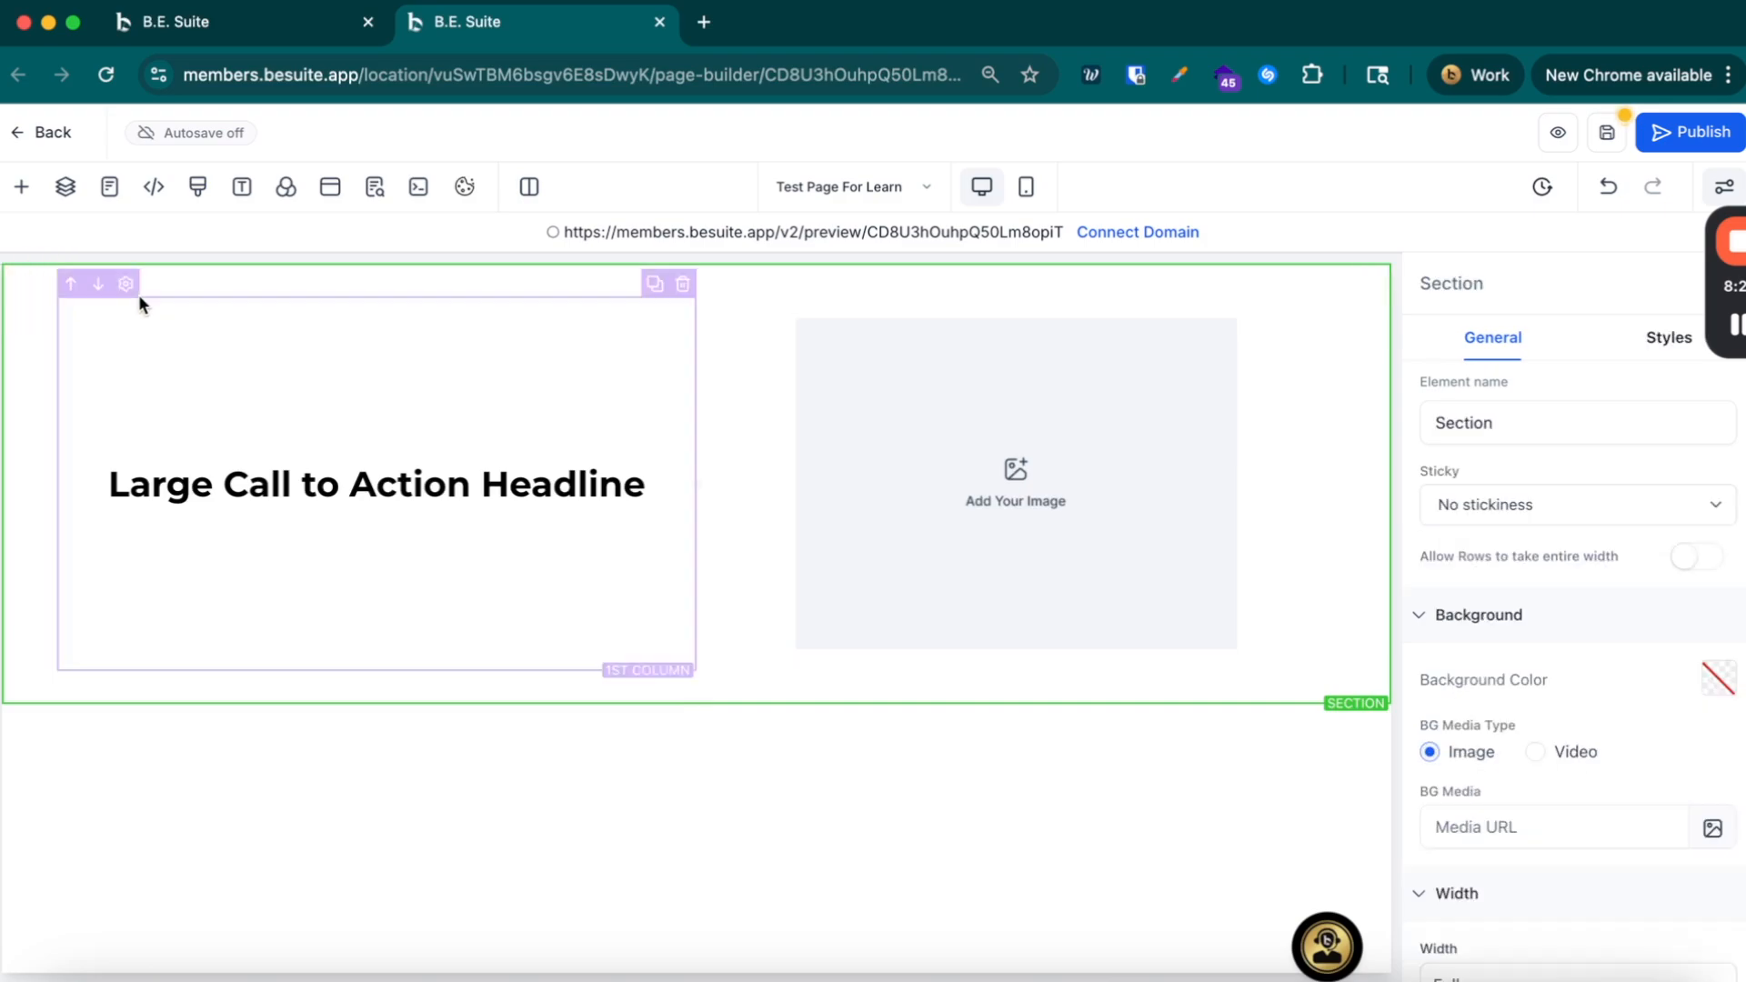
pyautogui.scroll(-1, 1583, 432)
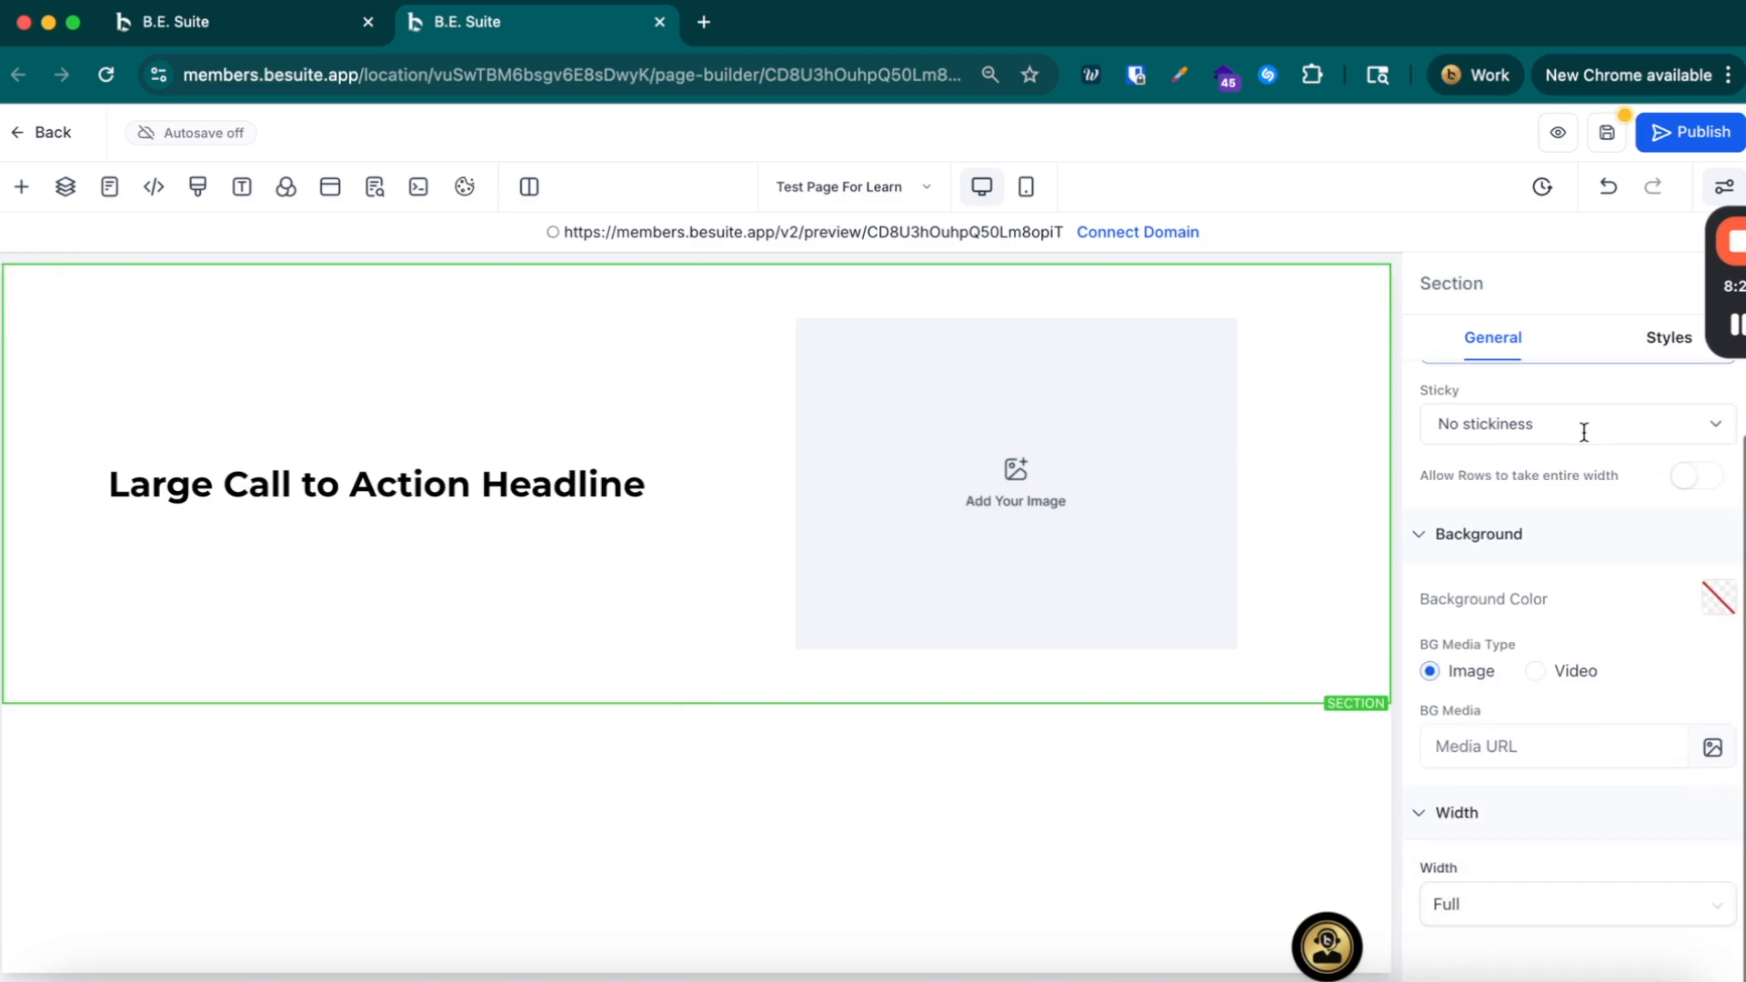
pyautogui.click(1718, 598)
pyautogui.click(1498, 376)
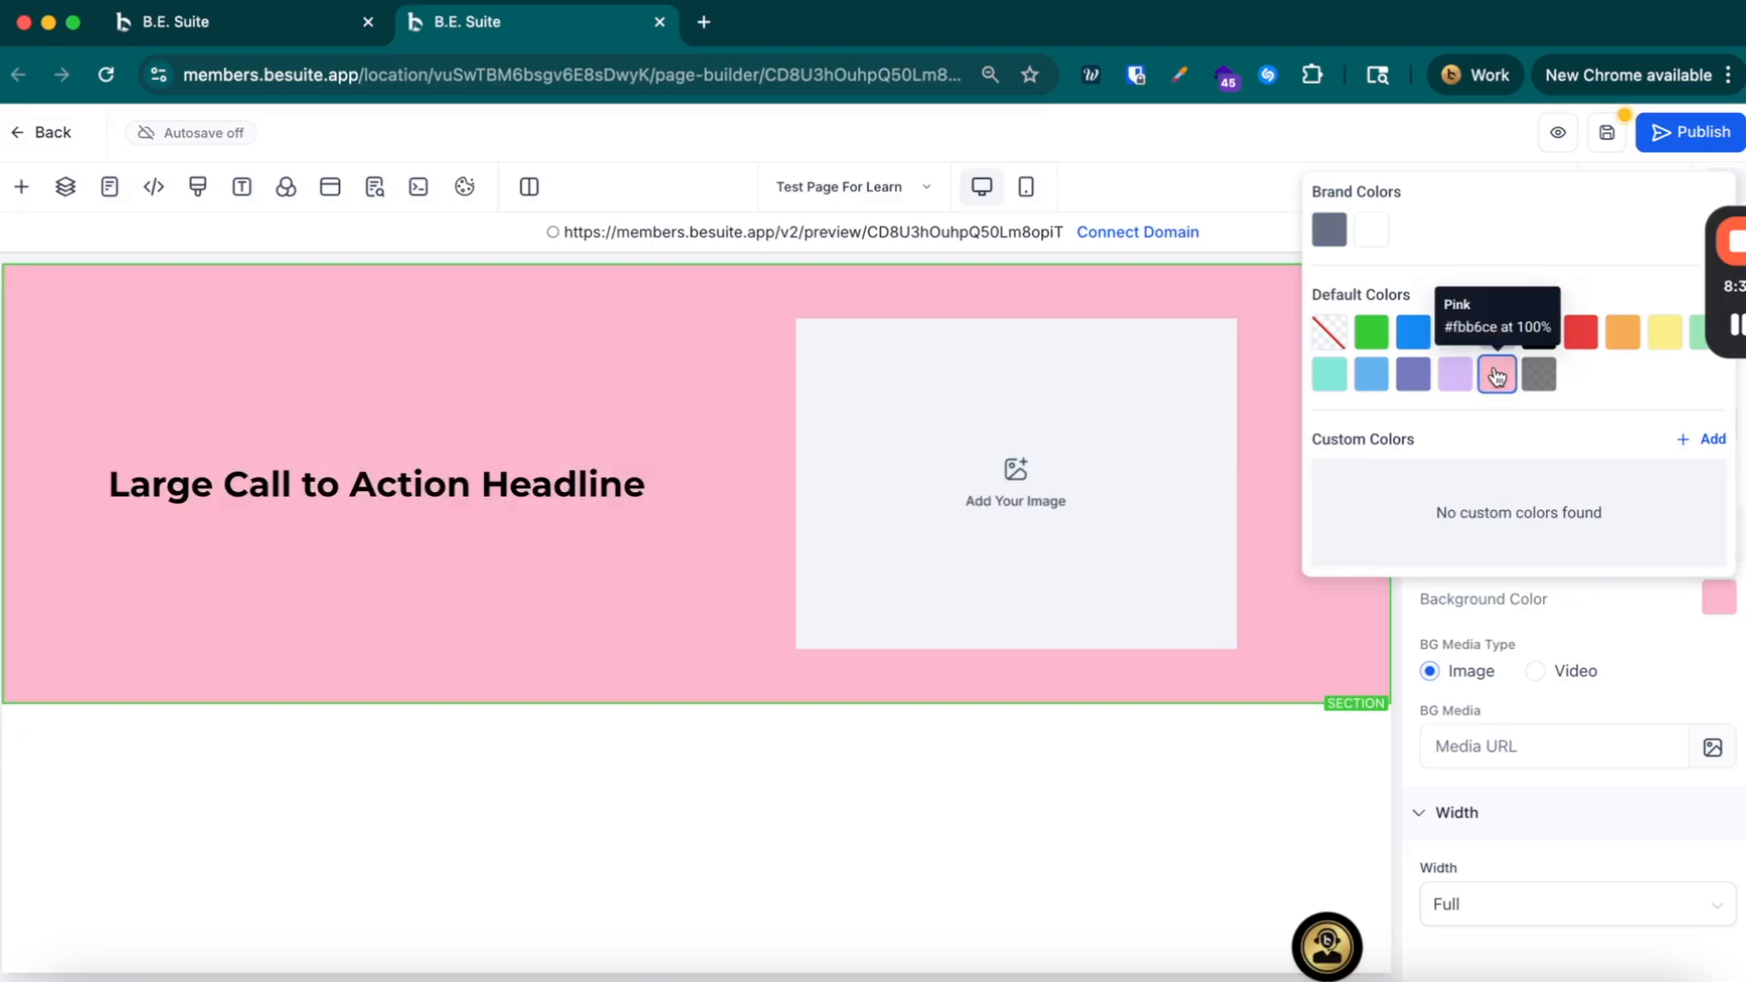
pyautogui.click(1664, 609)
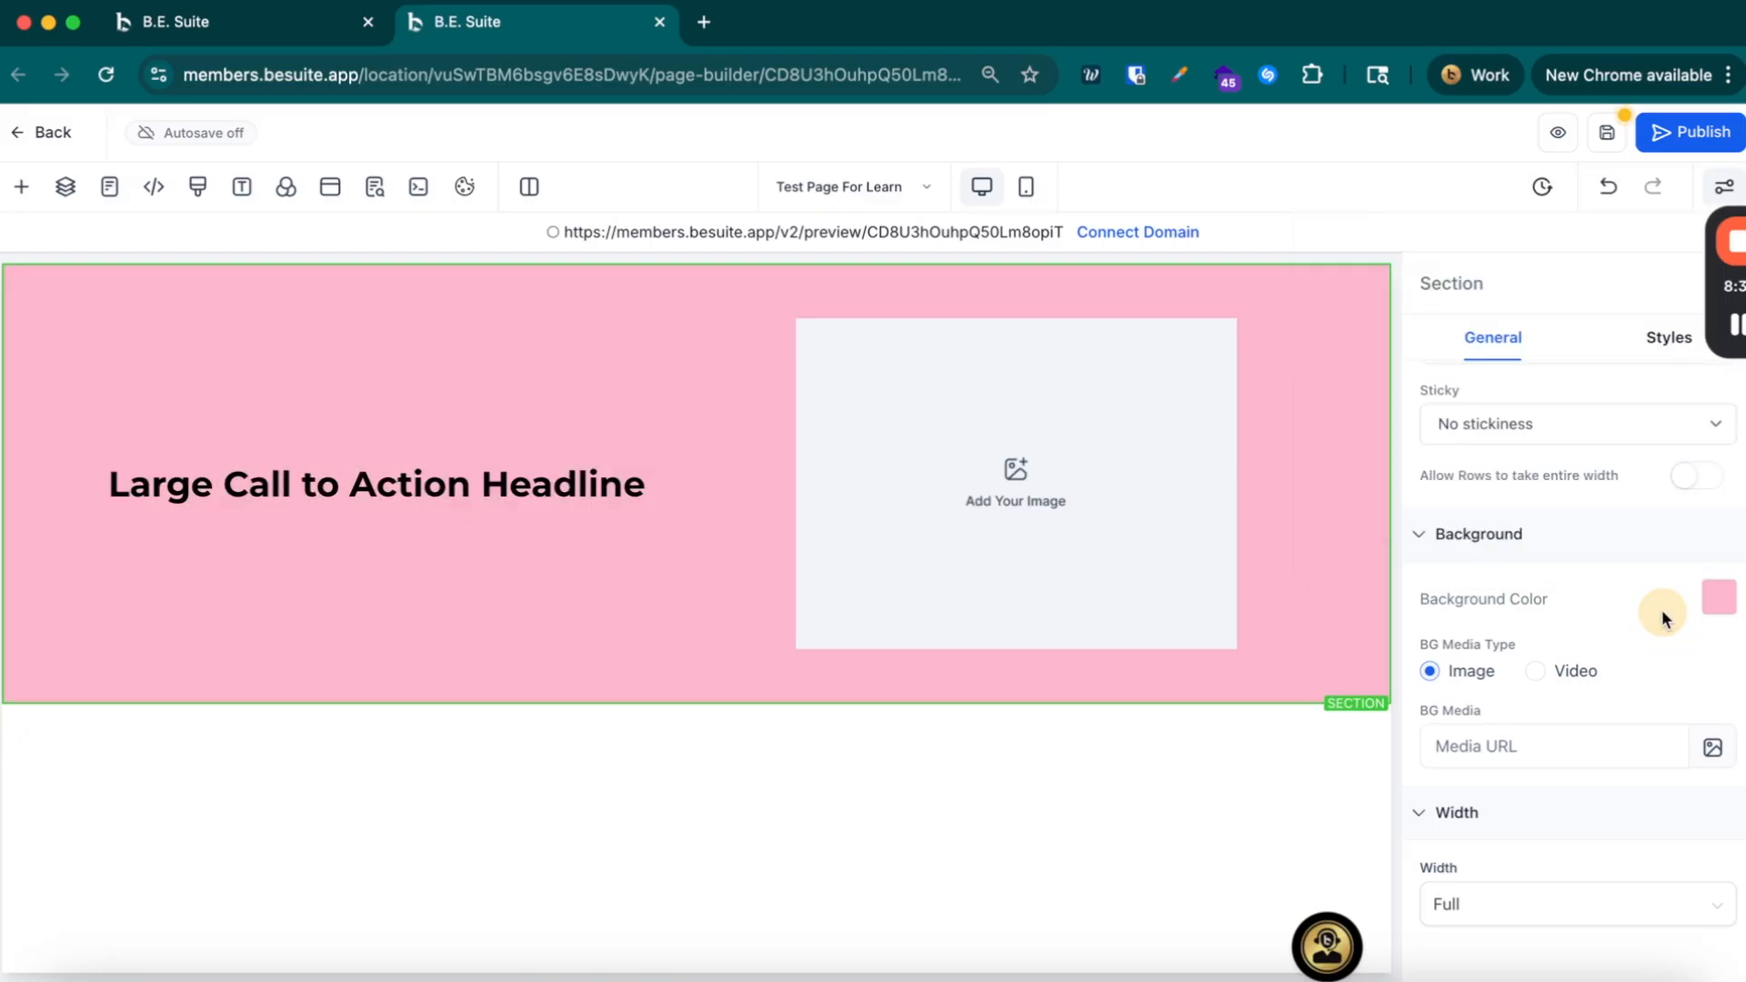
# Step: Use the stored coffee-and-book photo as the section's background image, try No Repeat and Repeat, and settle on Fill 100% Width
pyautogui.click(1712, 746)
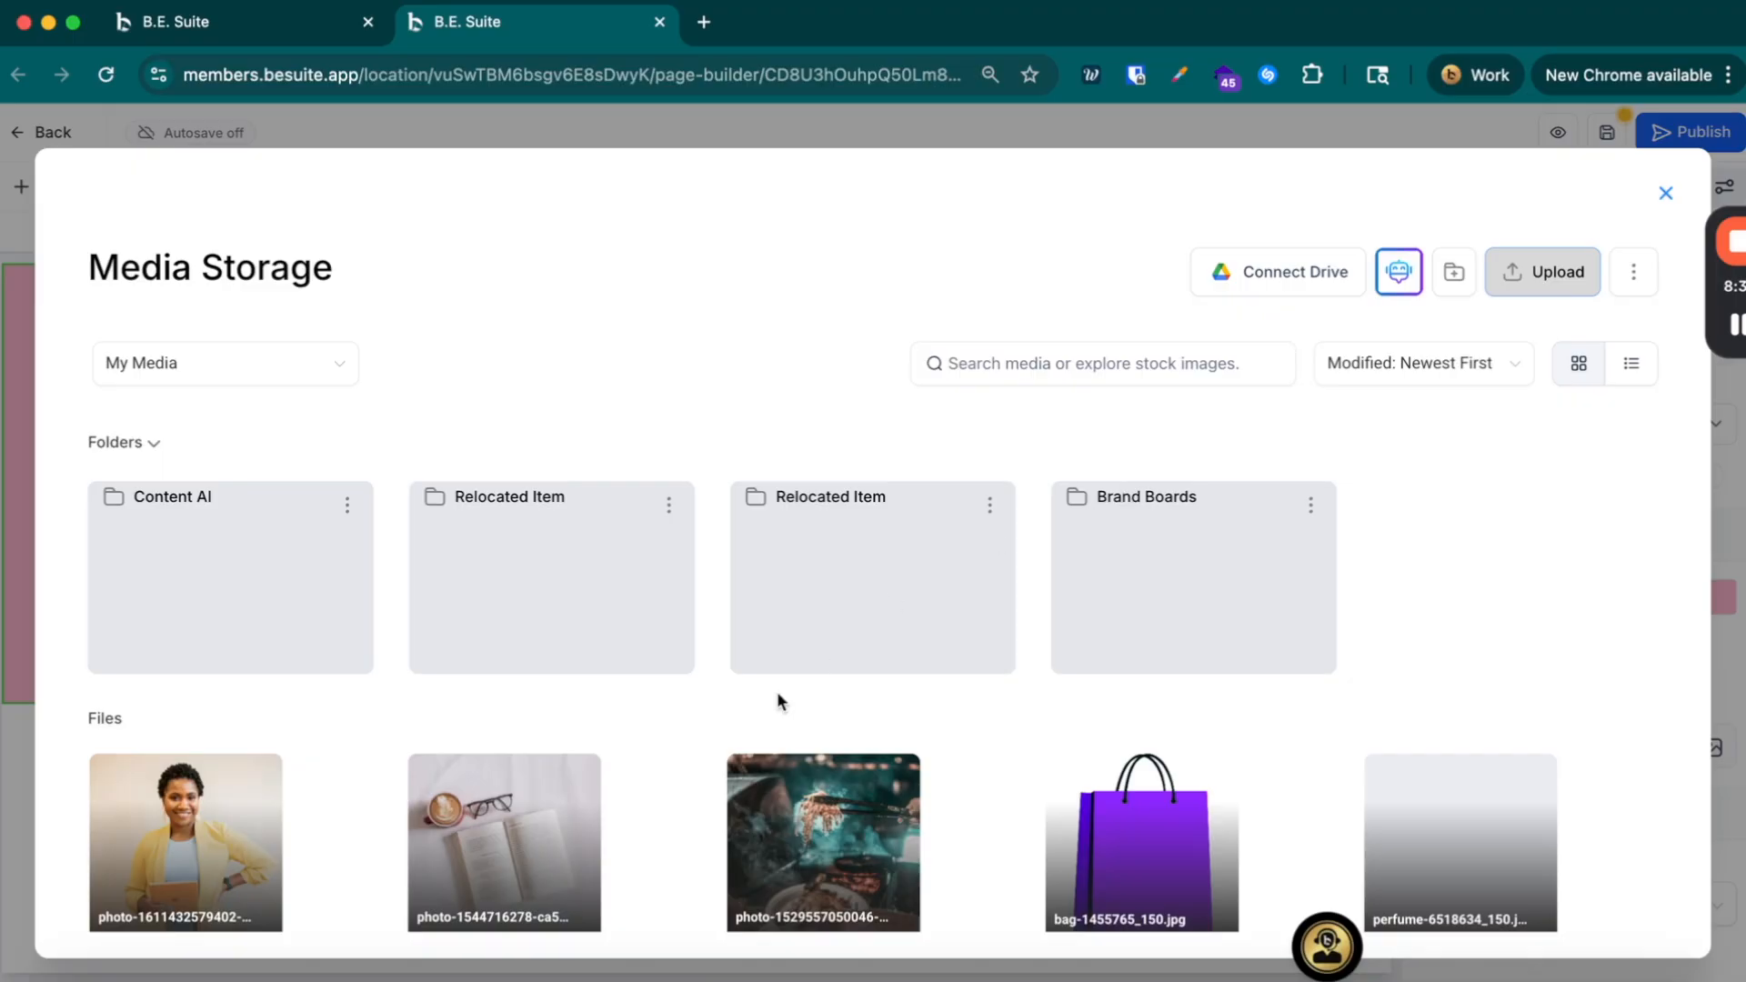
pyautogui.doubleClick(577, 845)
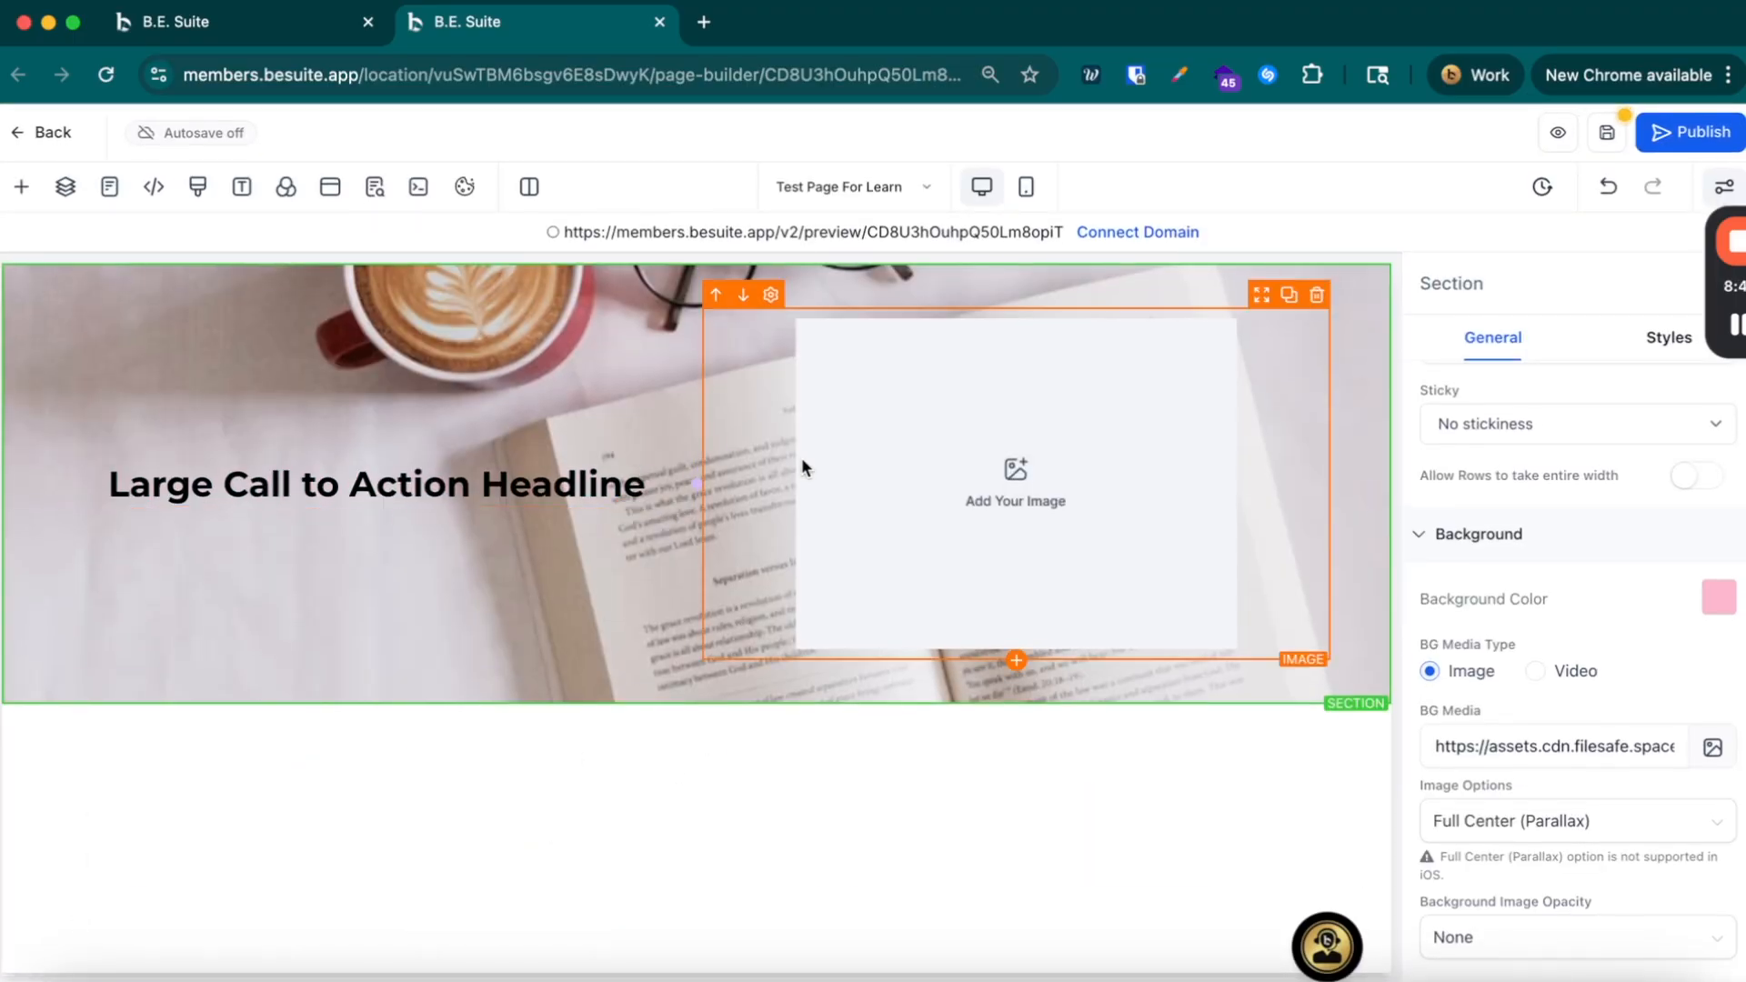
pyautogui.click(1667, 821)
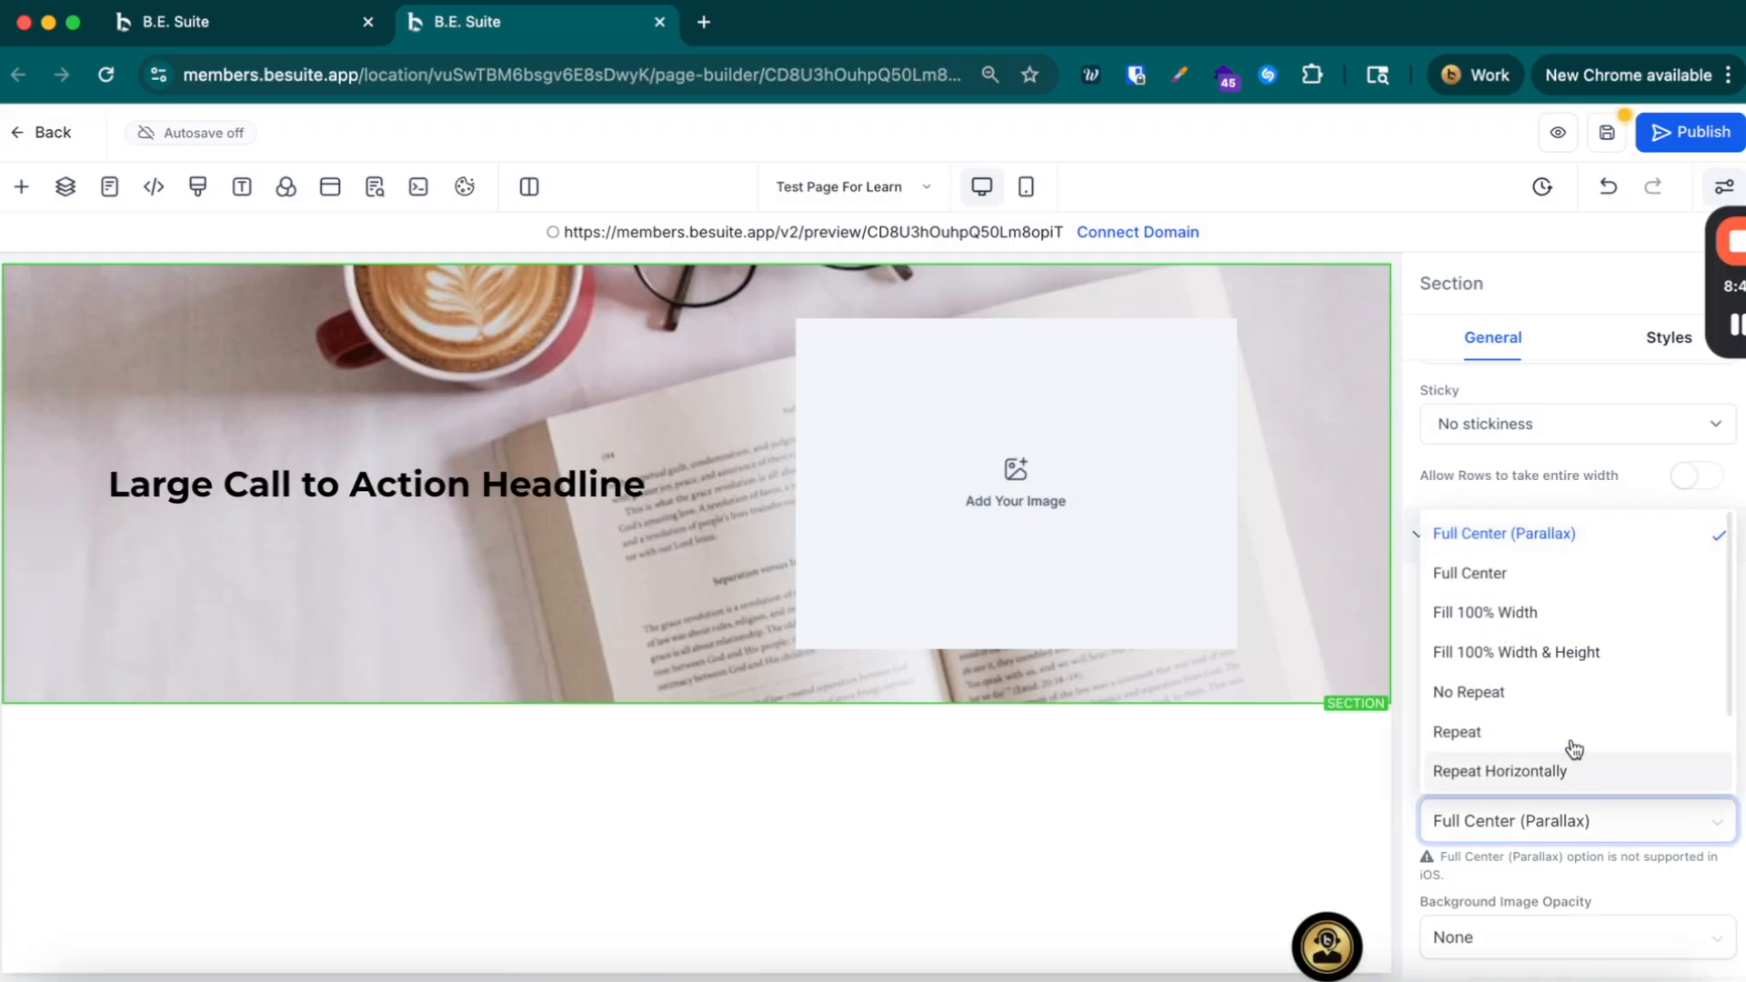
pyautogui.click(1559, 691)
pyautogui.click(1531, 817)
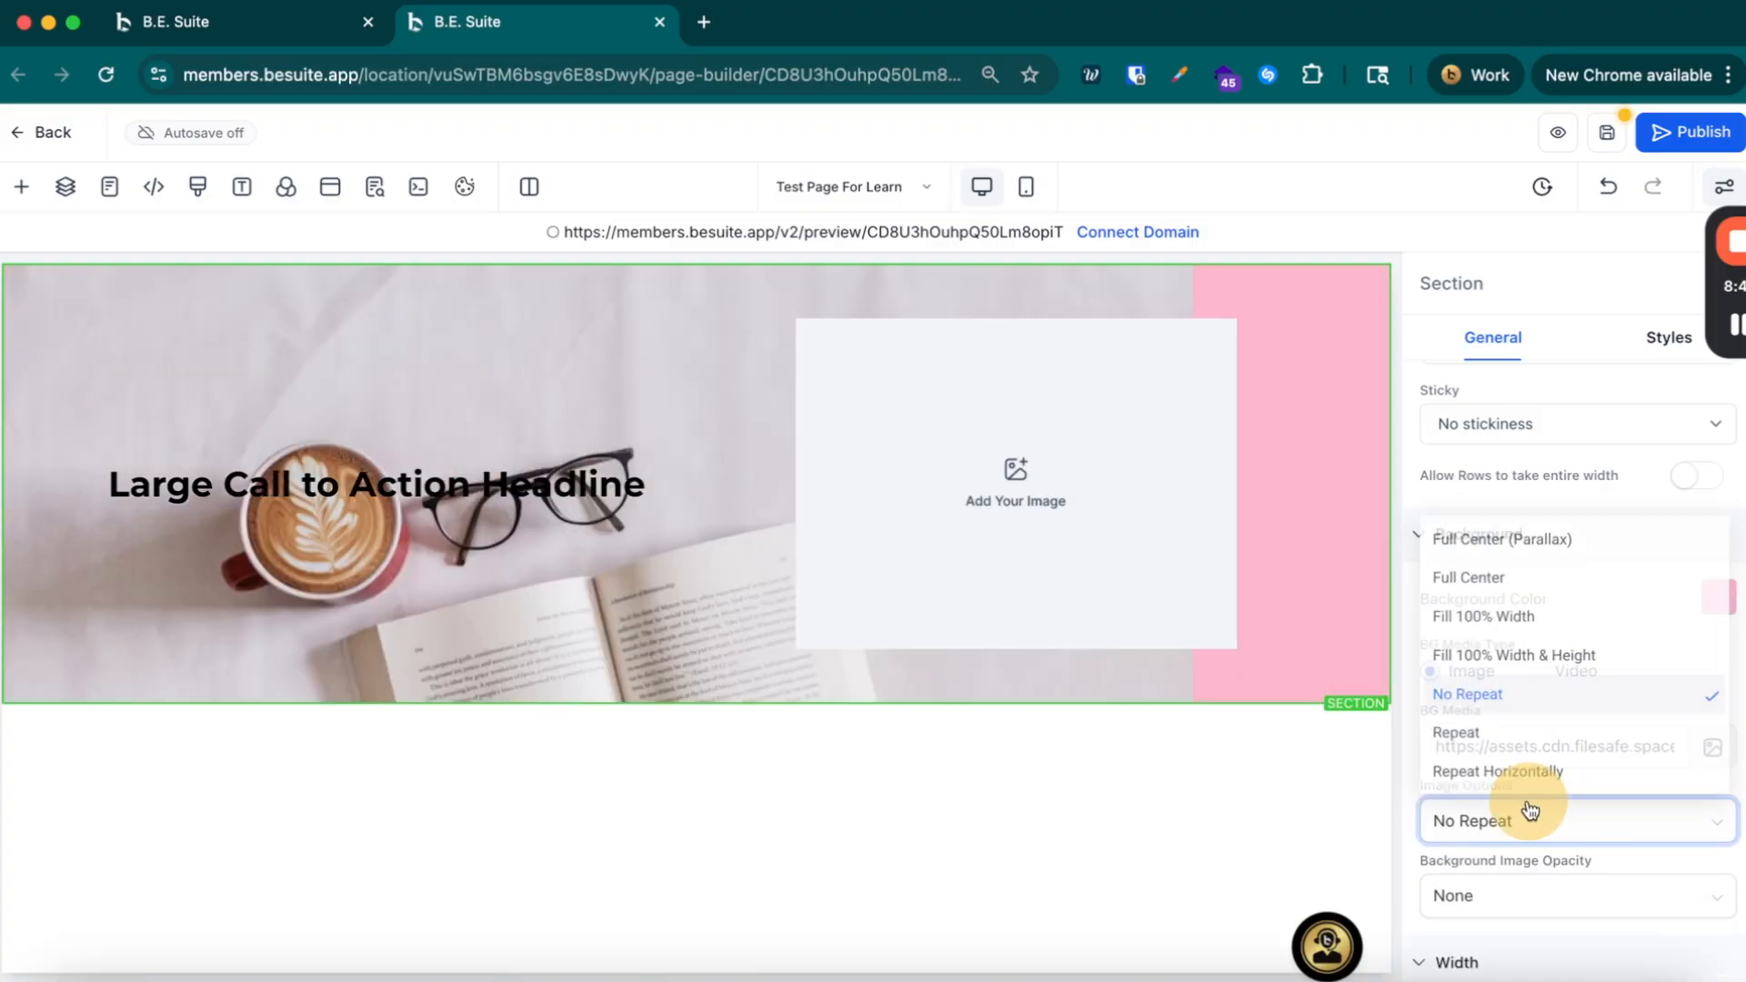
pyautogui.click(1516, 729)
pyautogui.click(1516, 822)
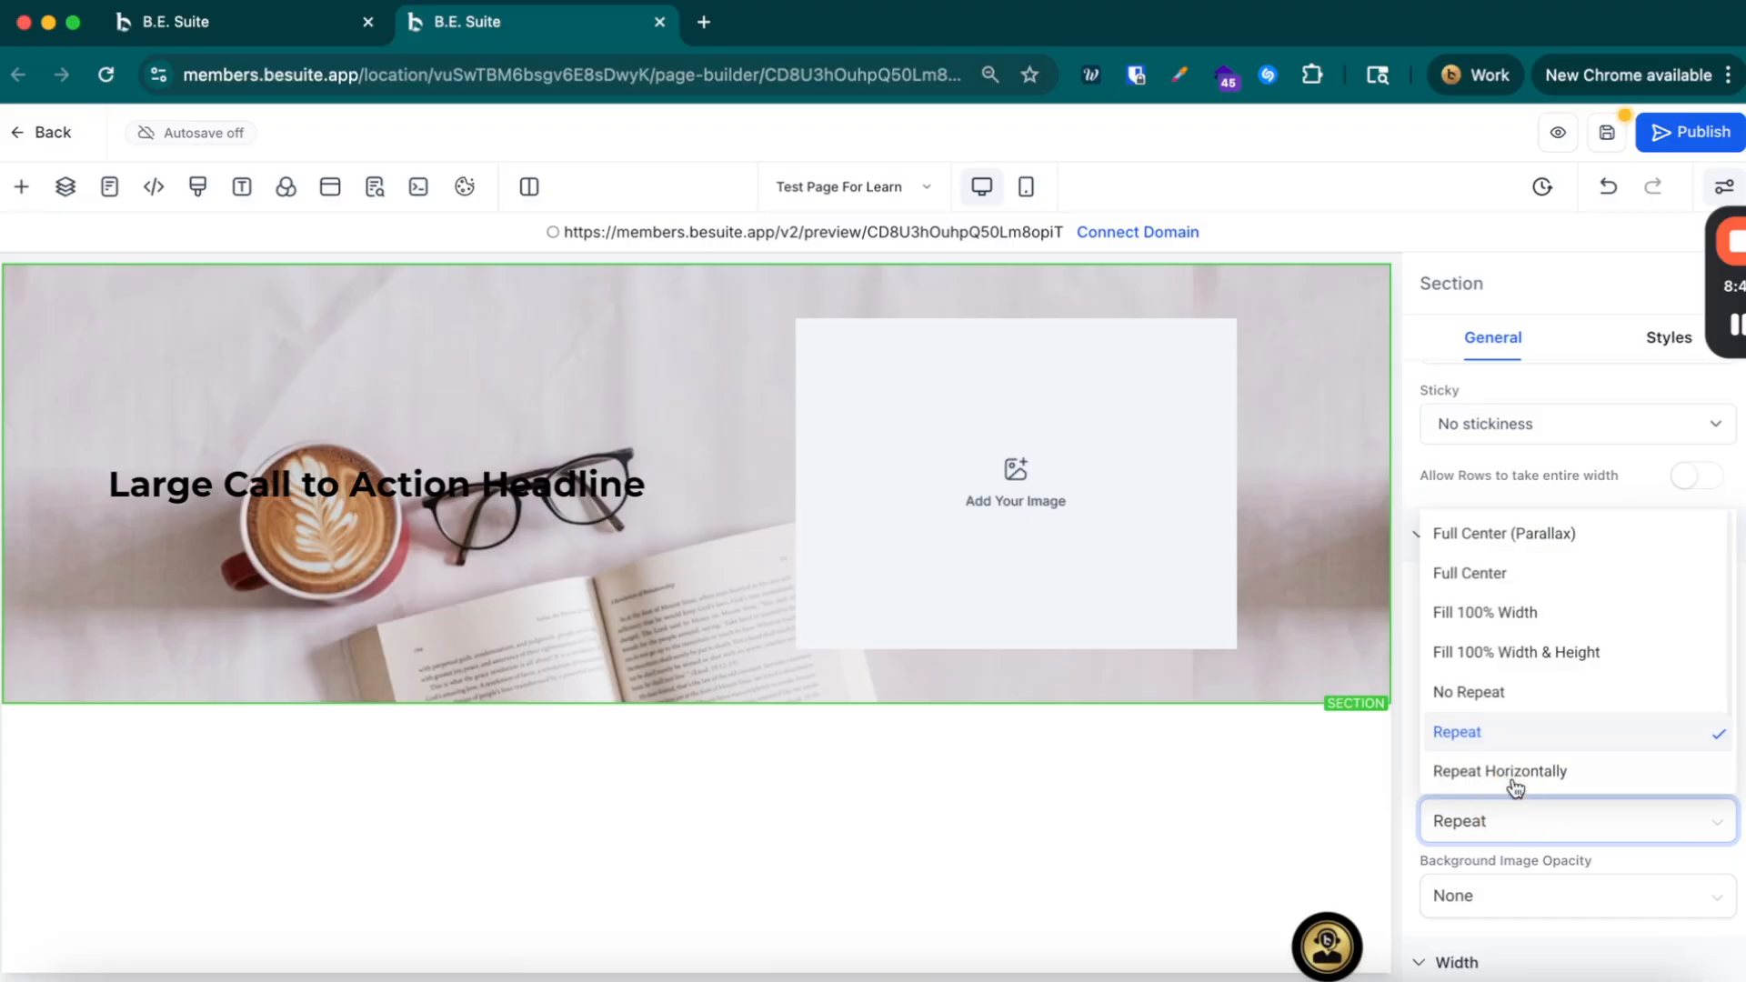
pyautogui.click(1486, 619)
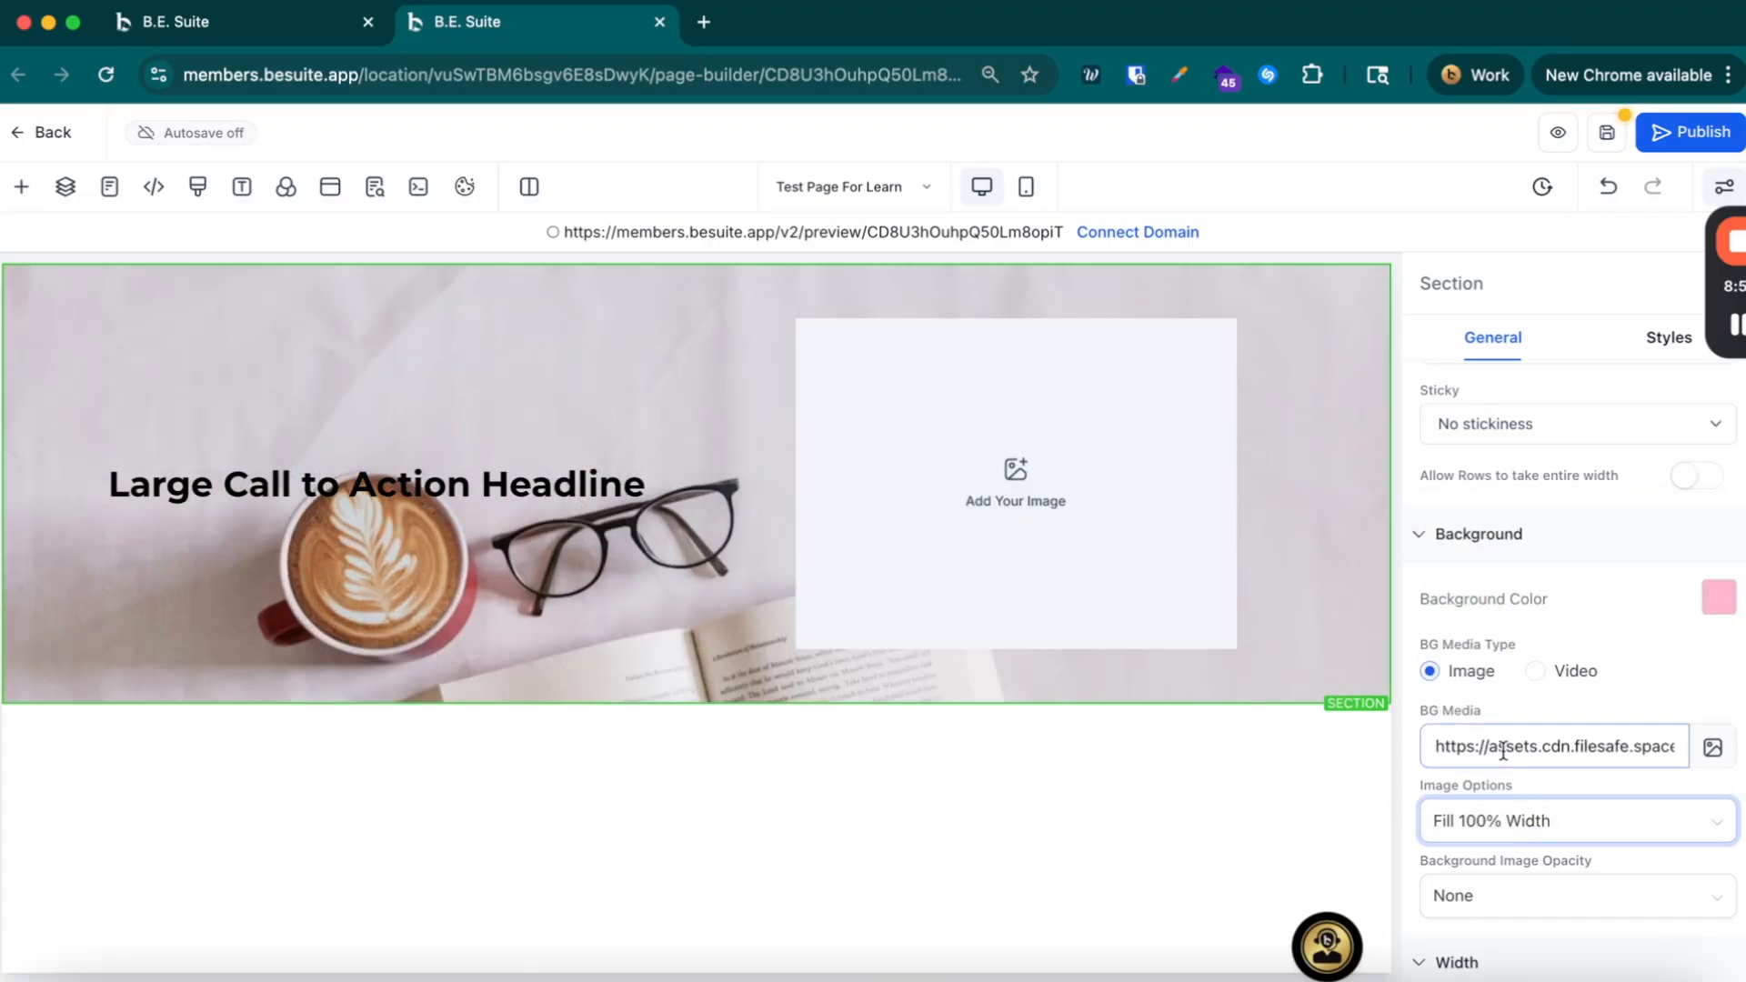
# Step: Set the section's background image opacity to Light Fade
pyautogui.scroll(-3, 1540, 765)
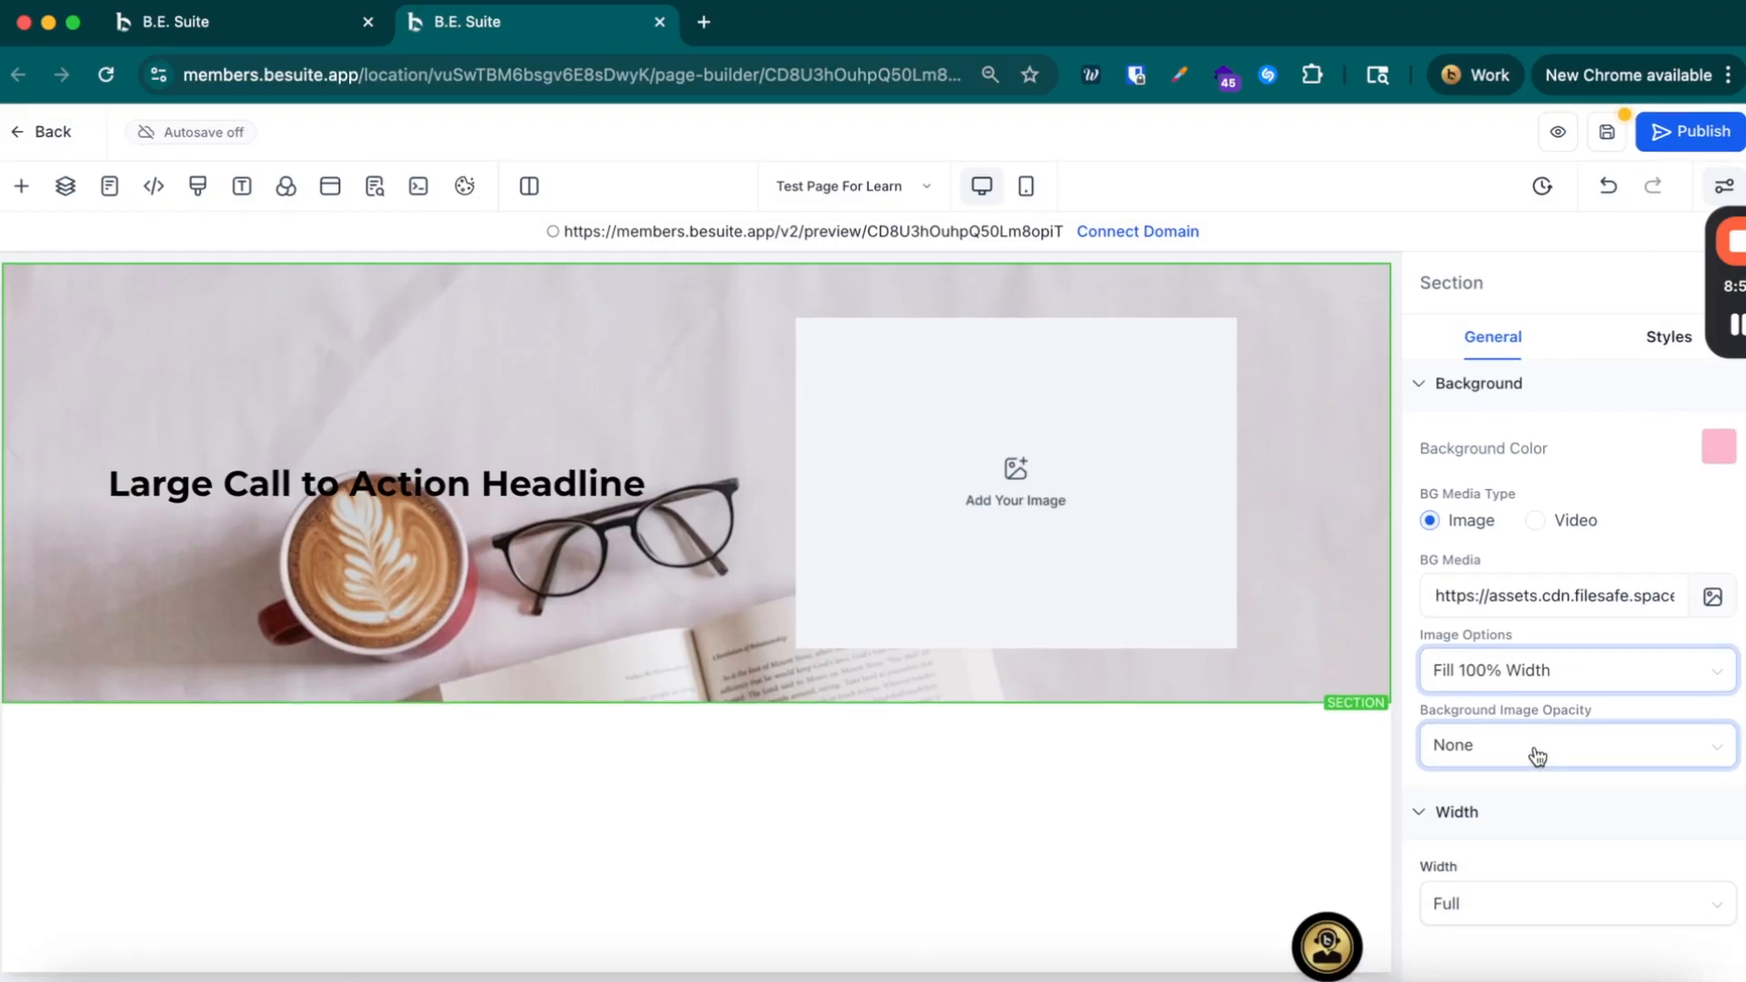
pyautogui.click(1537, 755)
pyautogui.click(1540, 834)
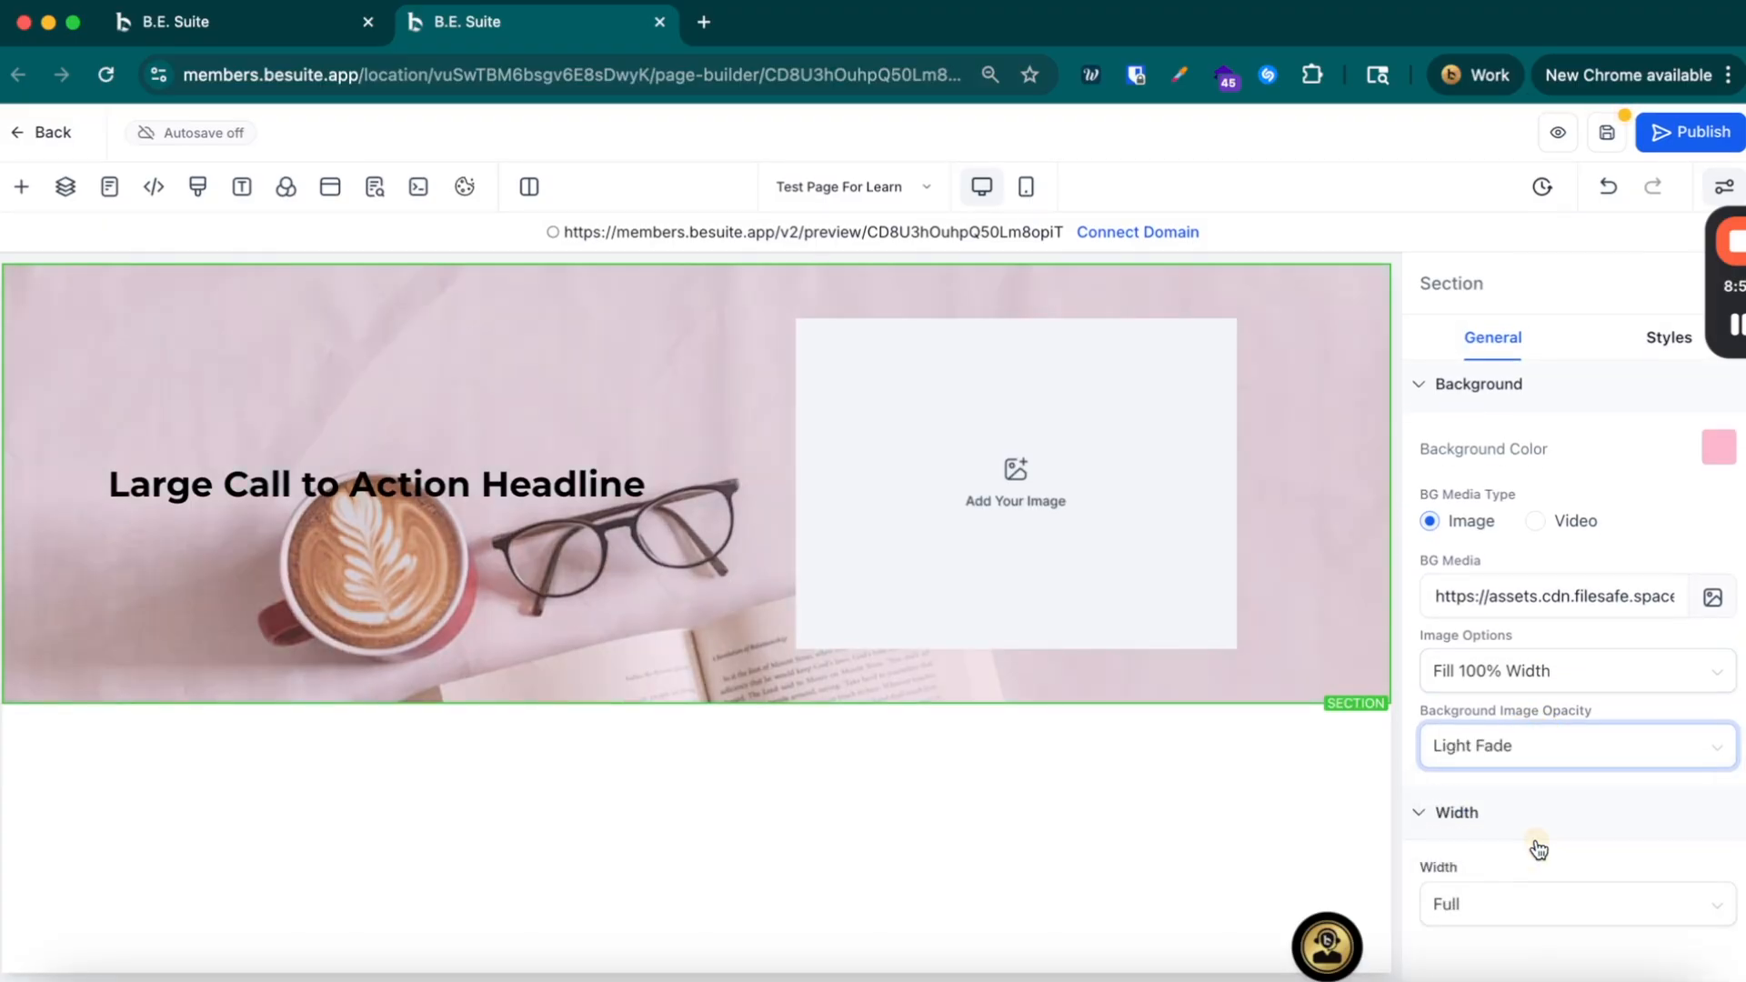
pyautogui.click(1541, 754)
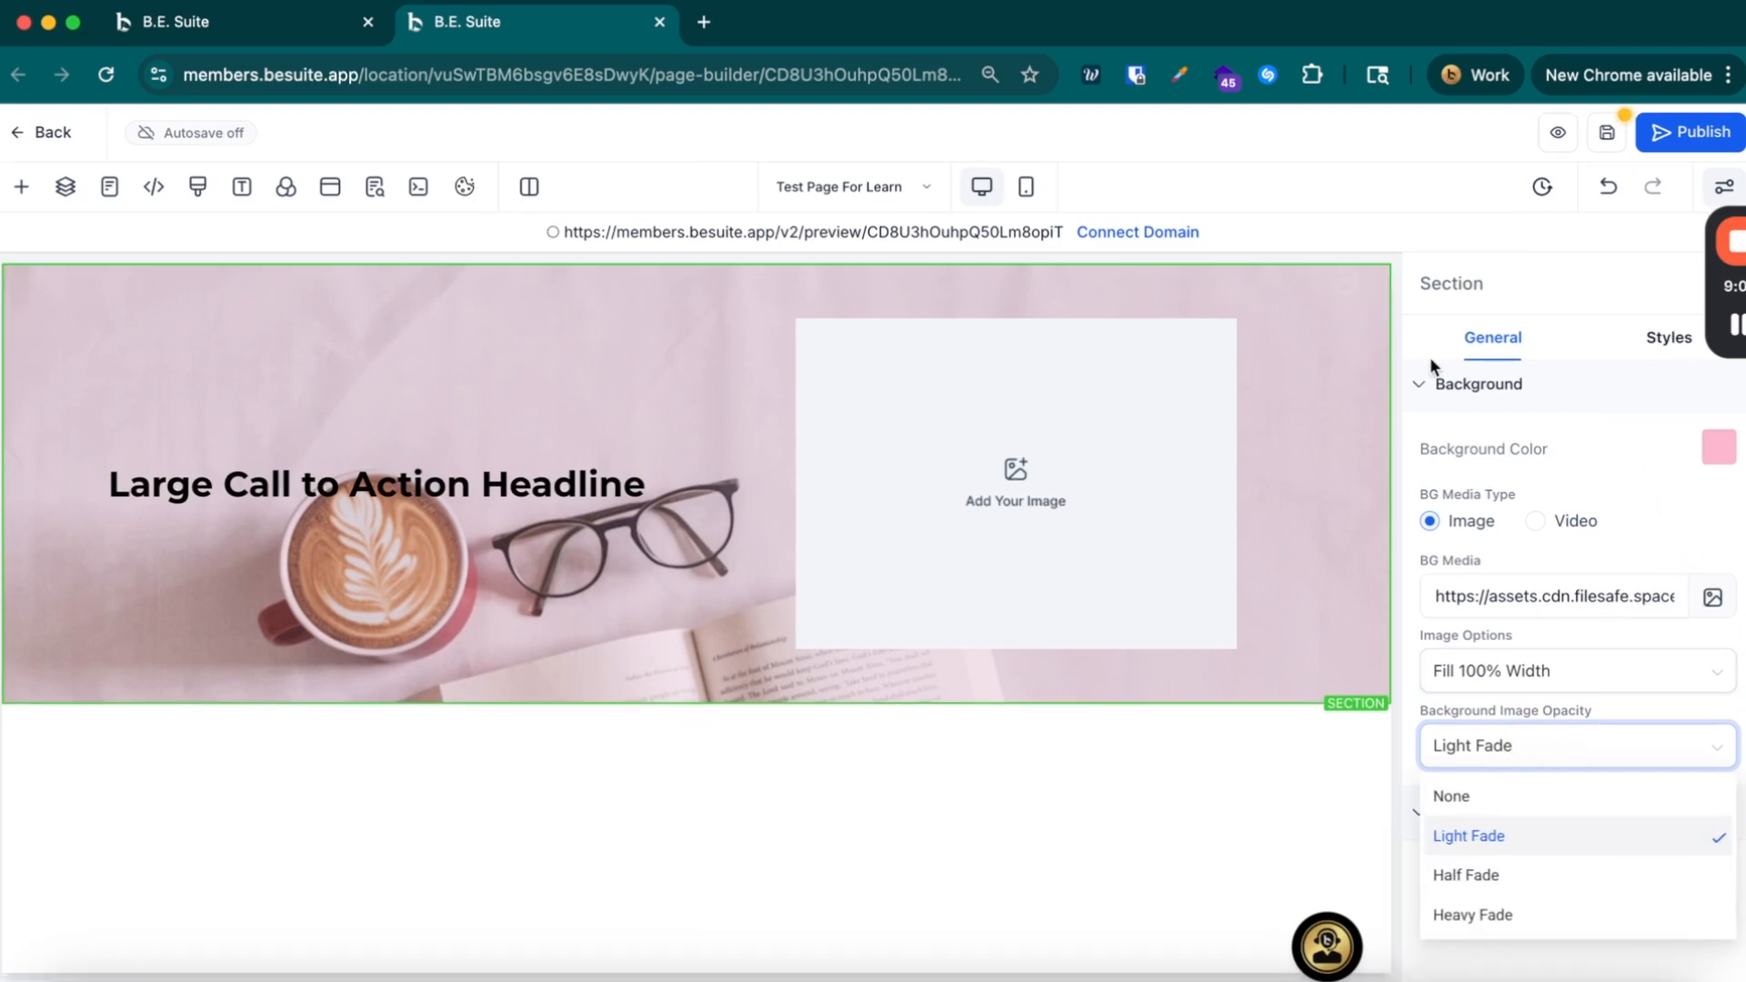
pyautogui.click(1686, 499)
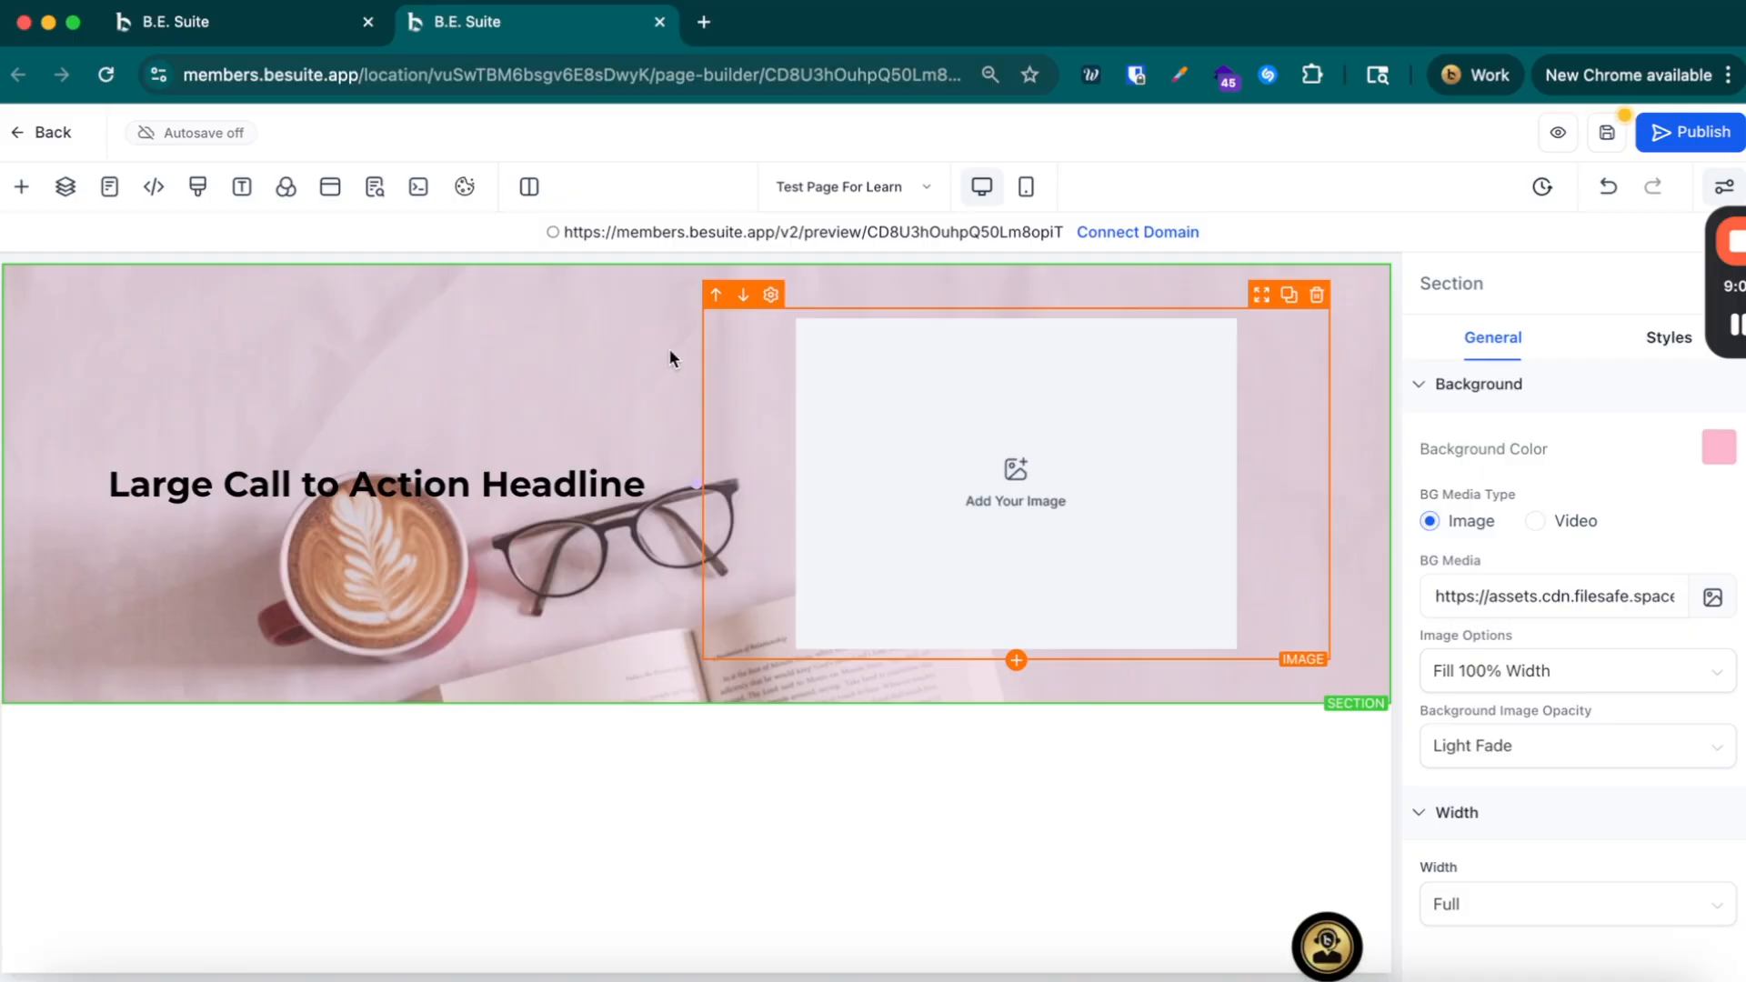
# Step: Give the Large Call to Action Headline element a Pink (#fbb6ce) background color
pyautogui.click(542, 389)
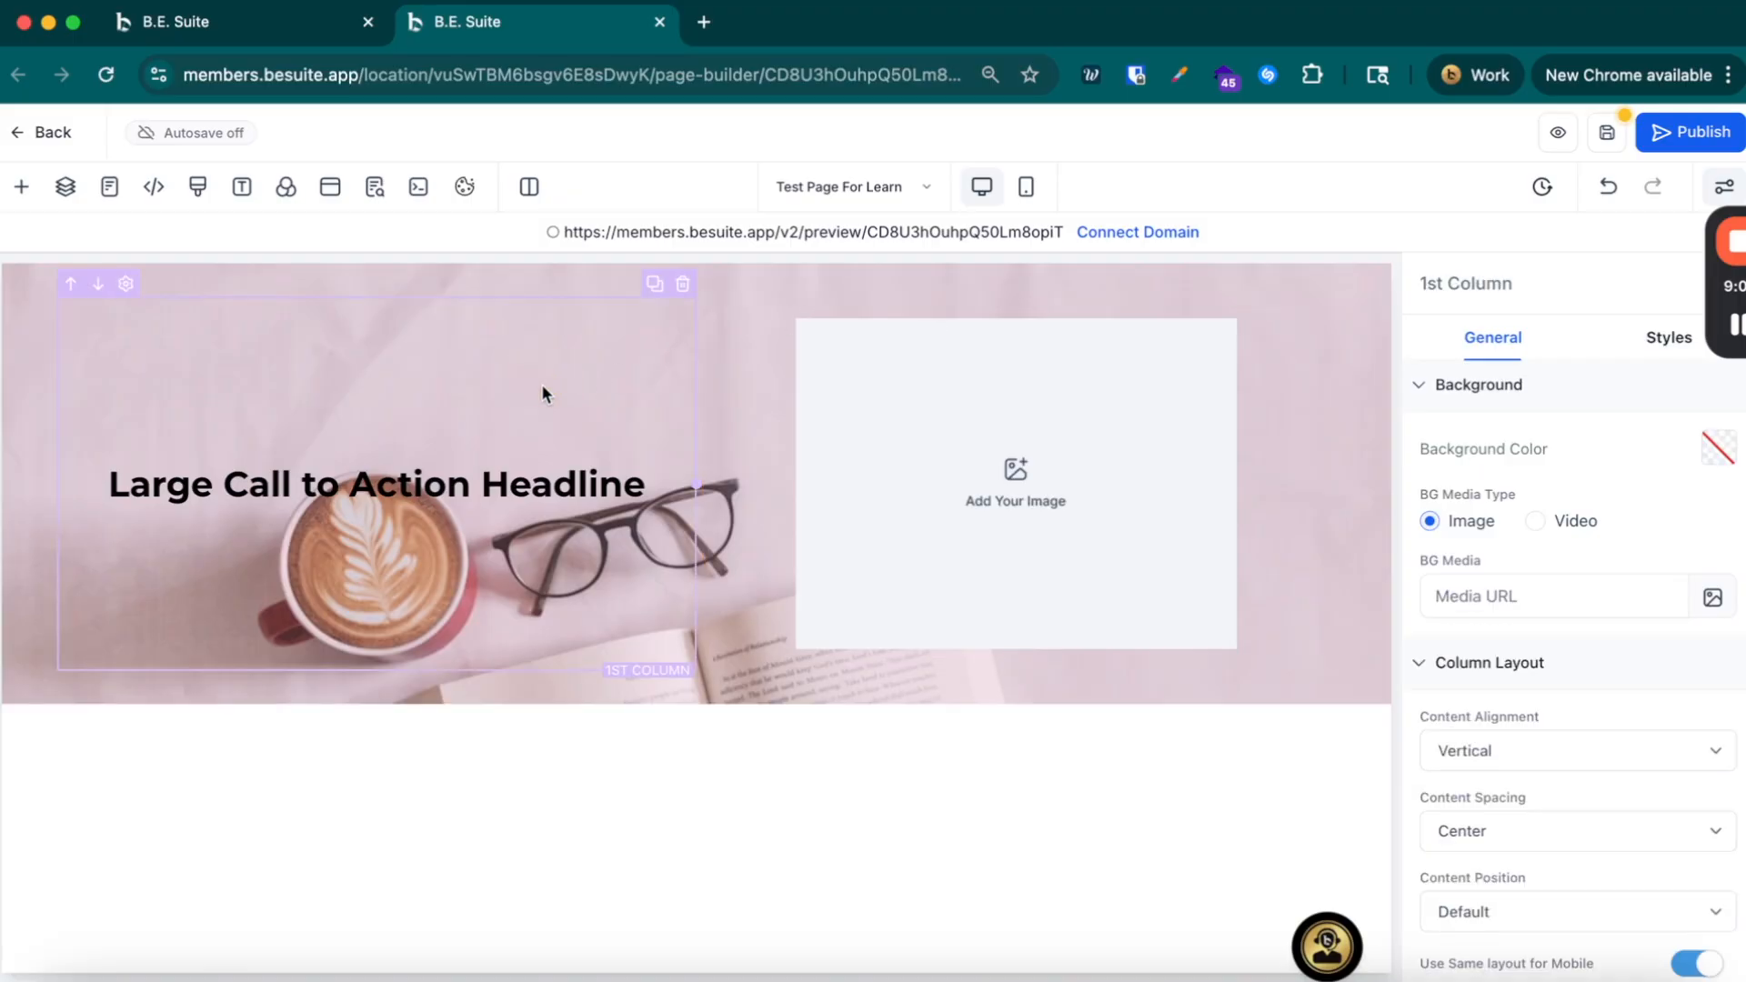
pyautogui.click(538, 296)
pyautogui.click(496, 486)
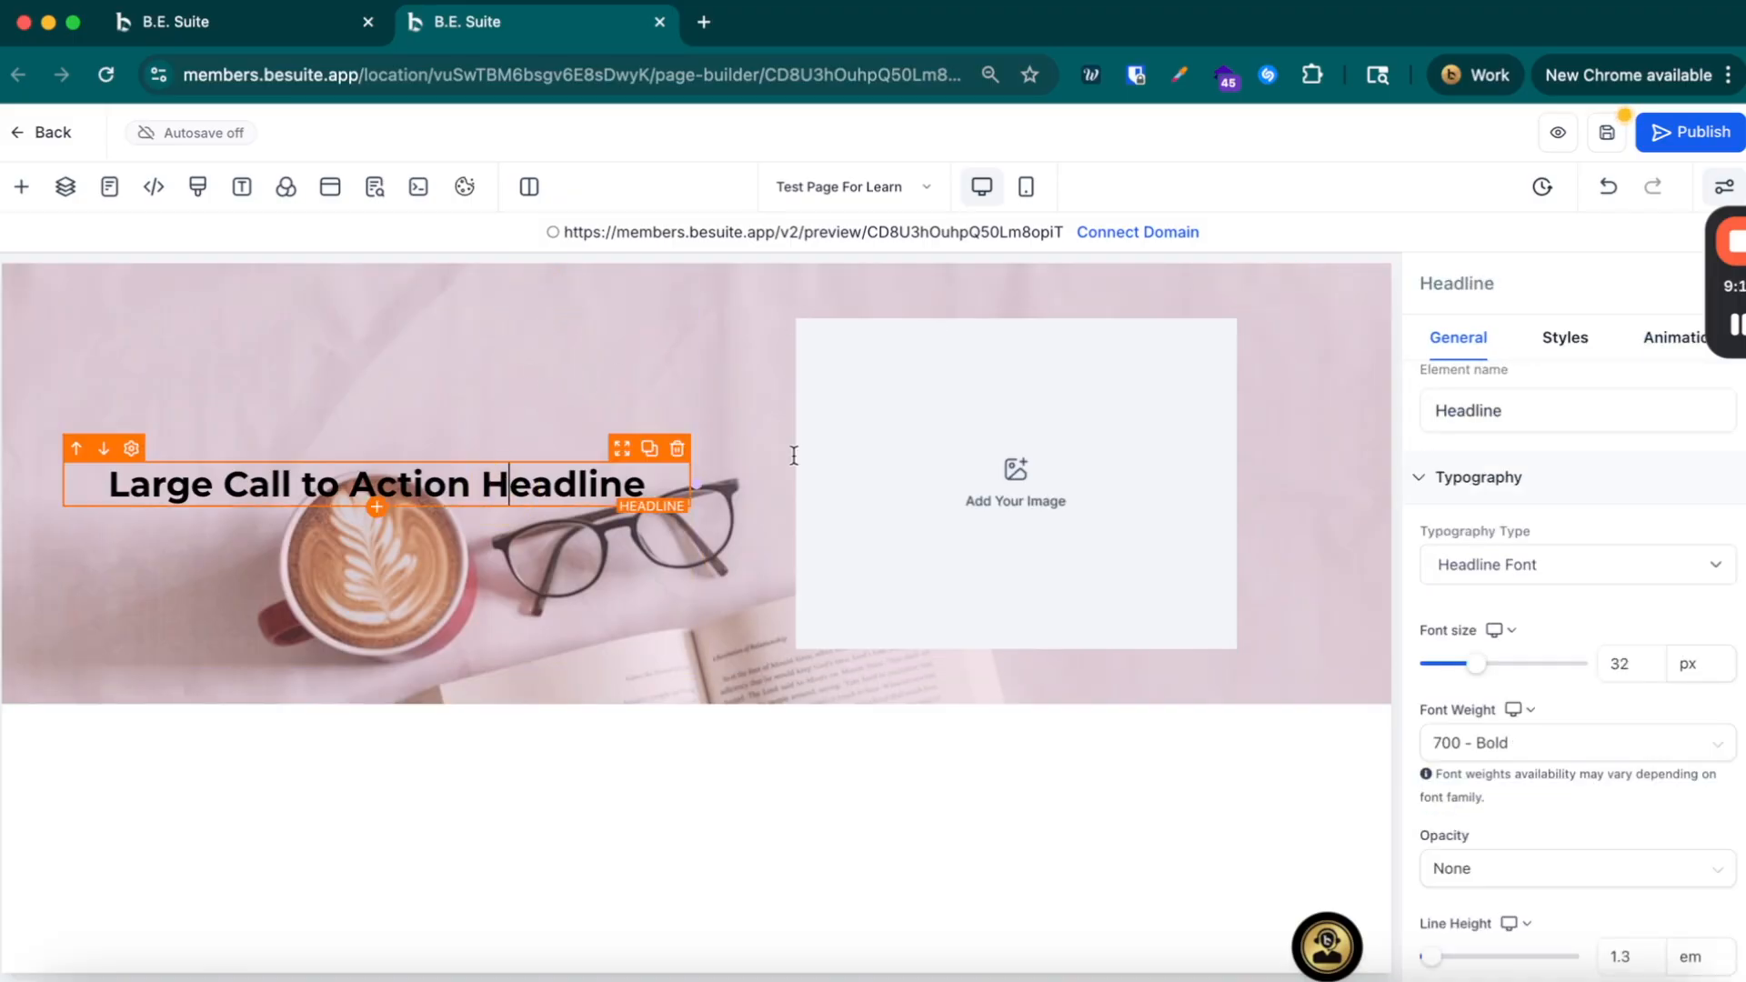
pyautogui.scroll(-1, 1416, 535)
pyautogui.scroll(-7, 1416, 525)
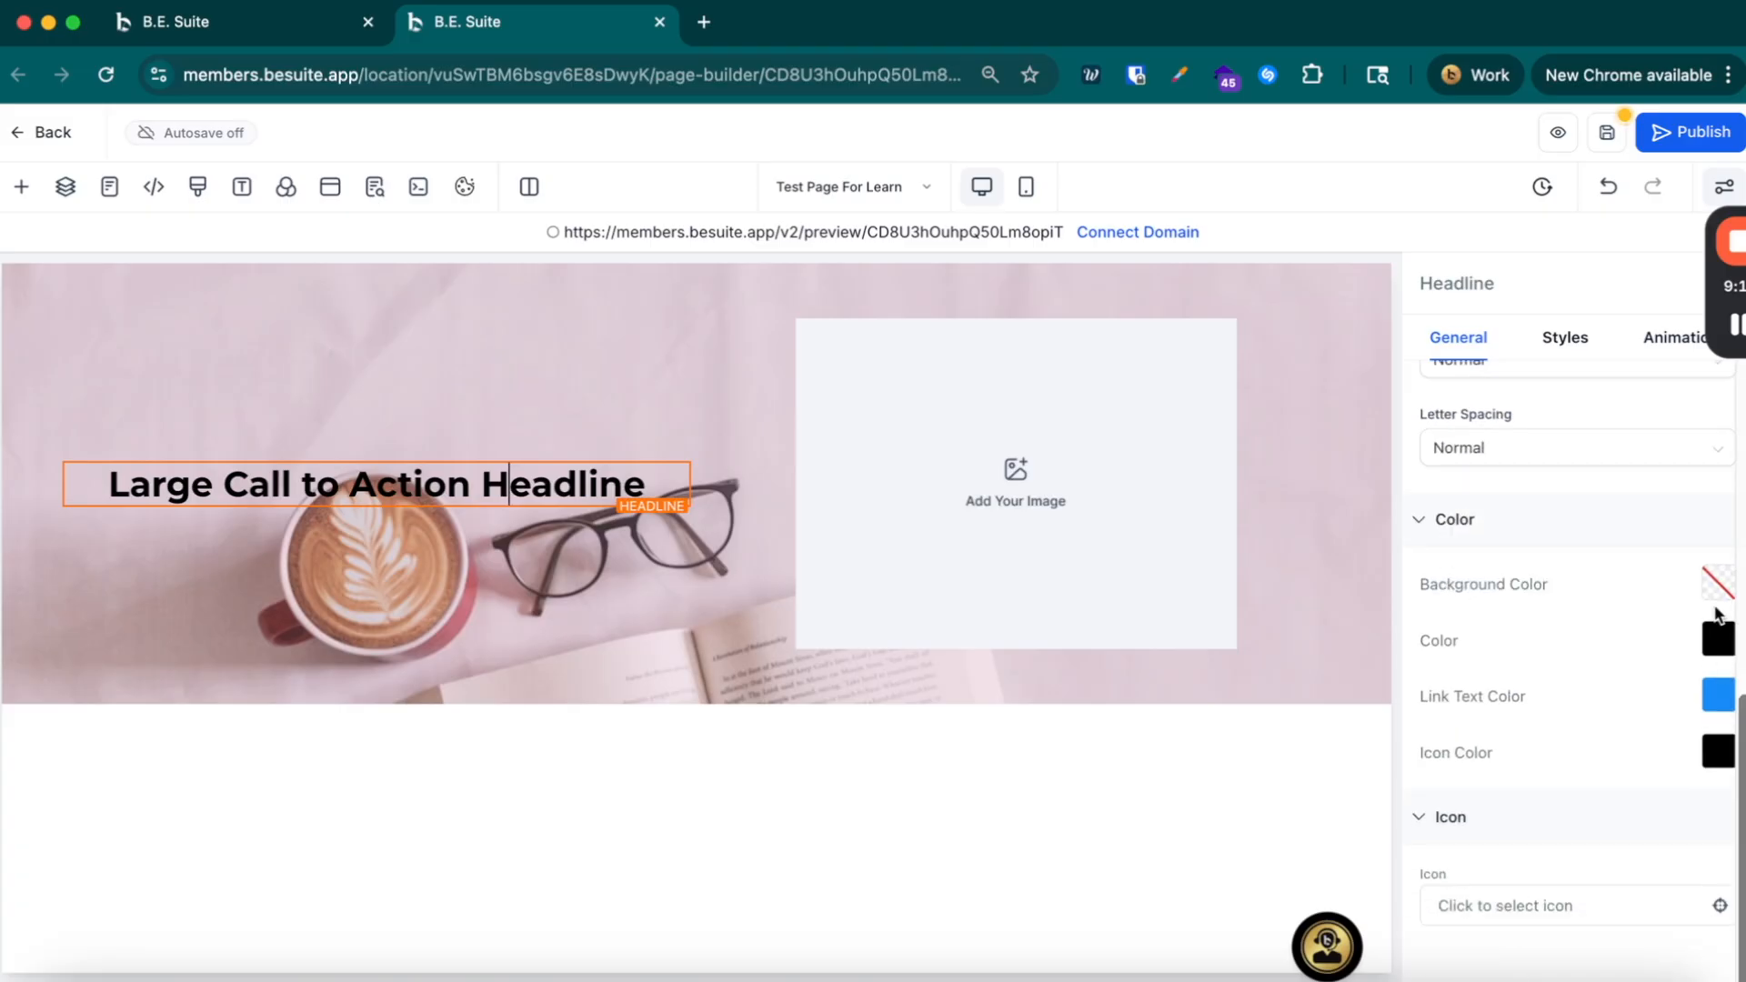
pyautogui.click(1714, 582)
pyautogui.click(1505, 361)
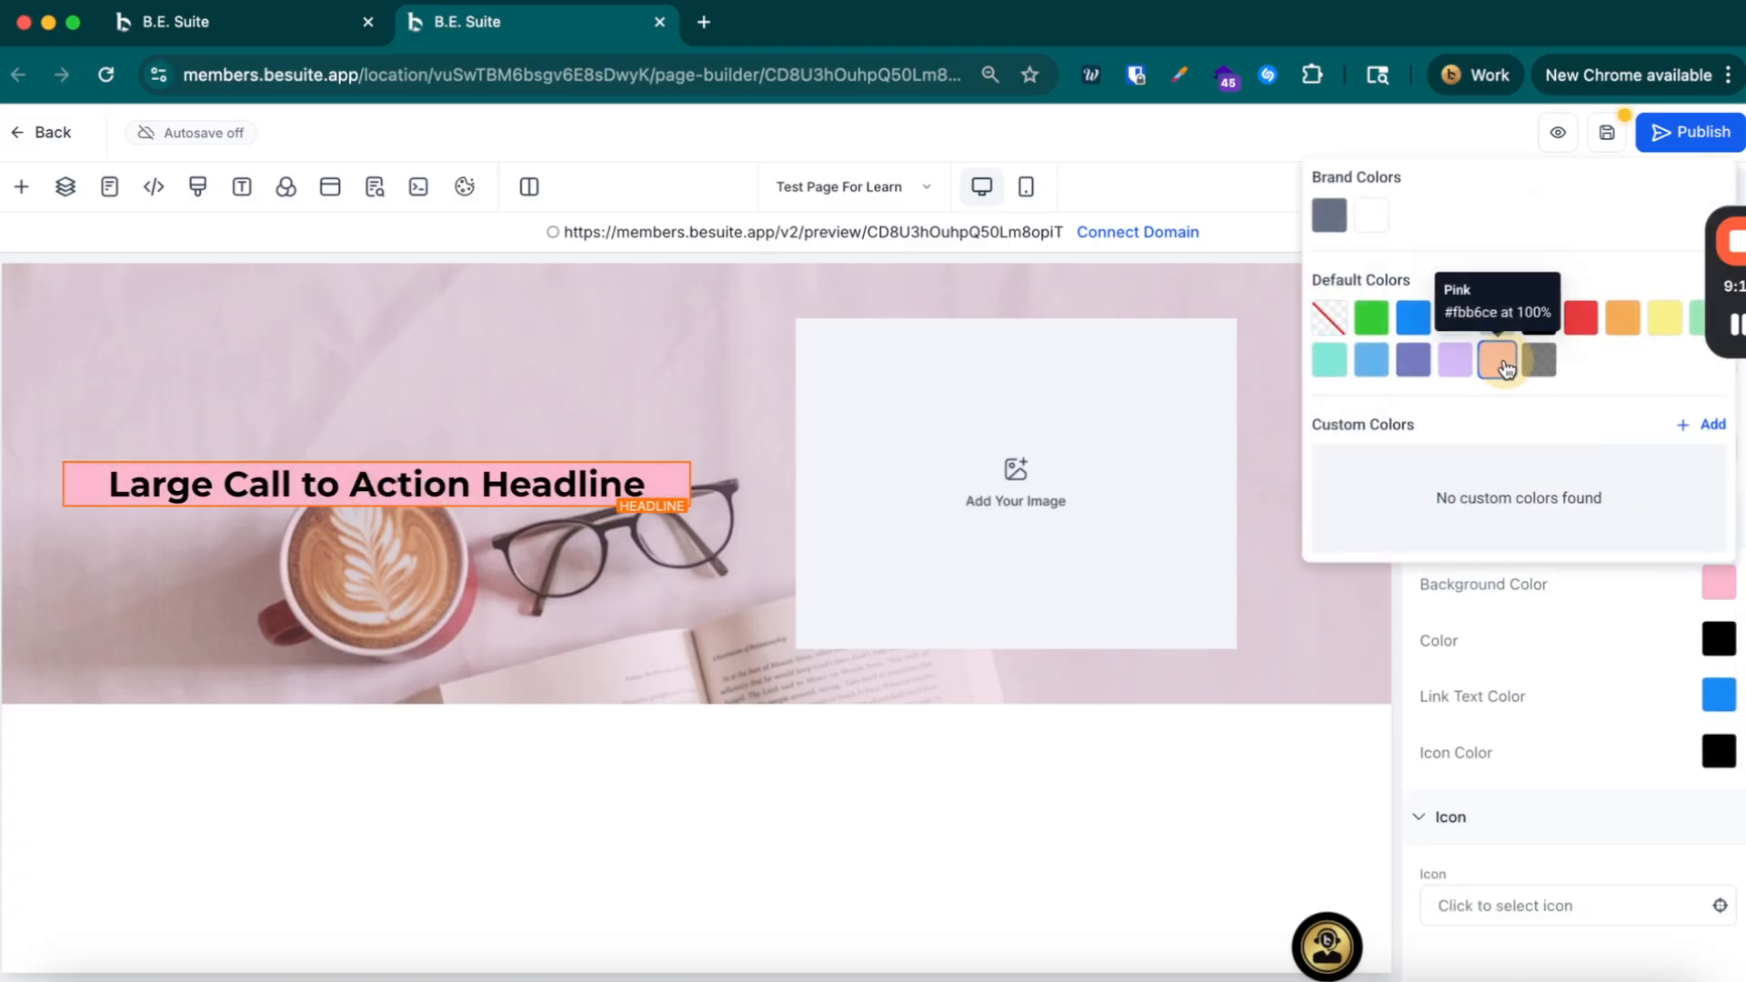
# Step: Try the Overlay color as the headline's background, and switch it to the default indigo swatch
pyautogui.click(1534, 360)
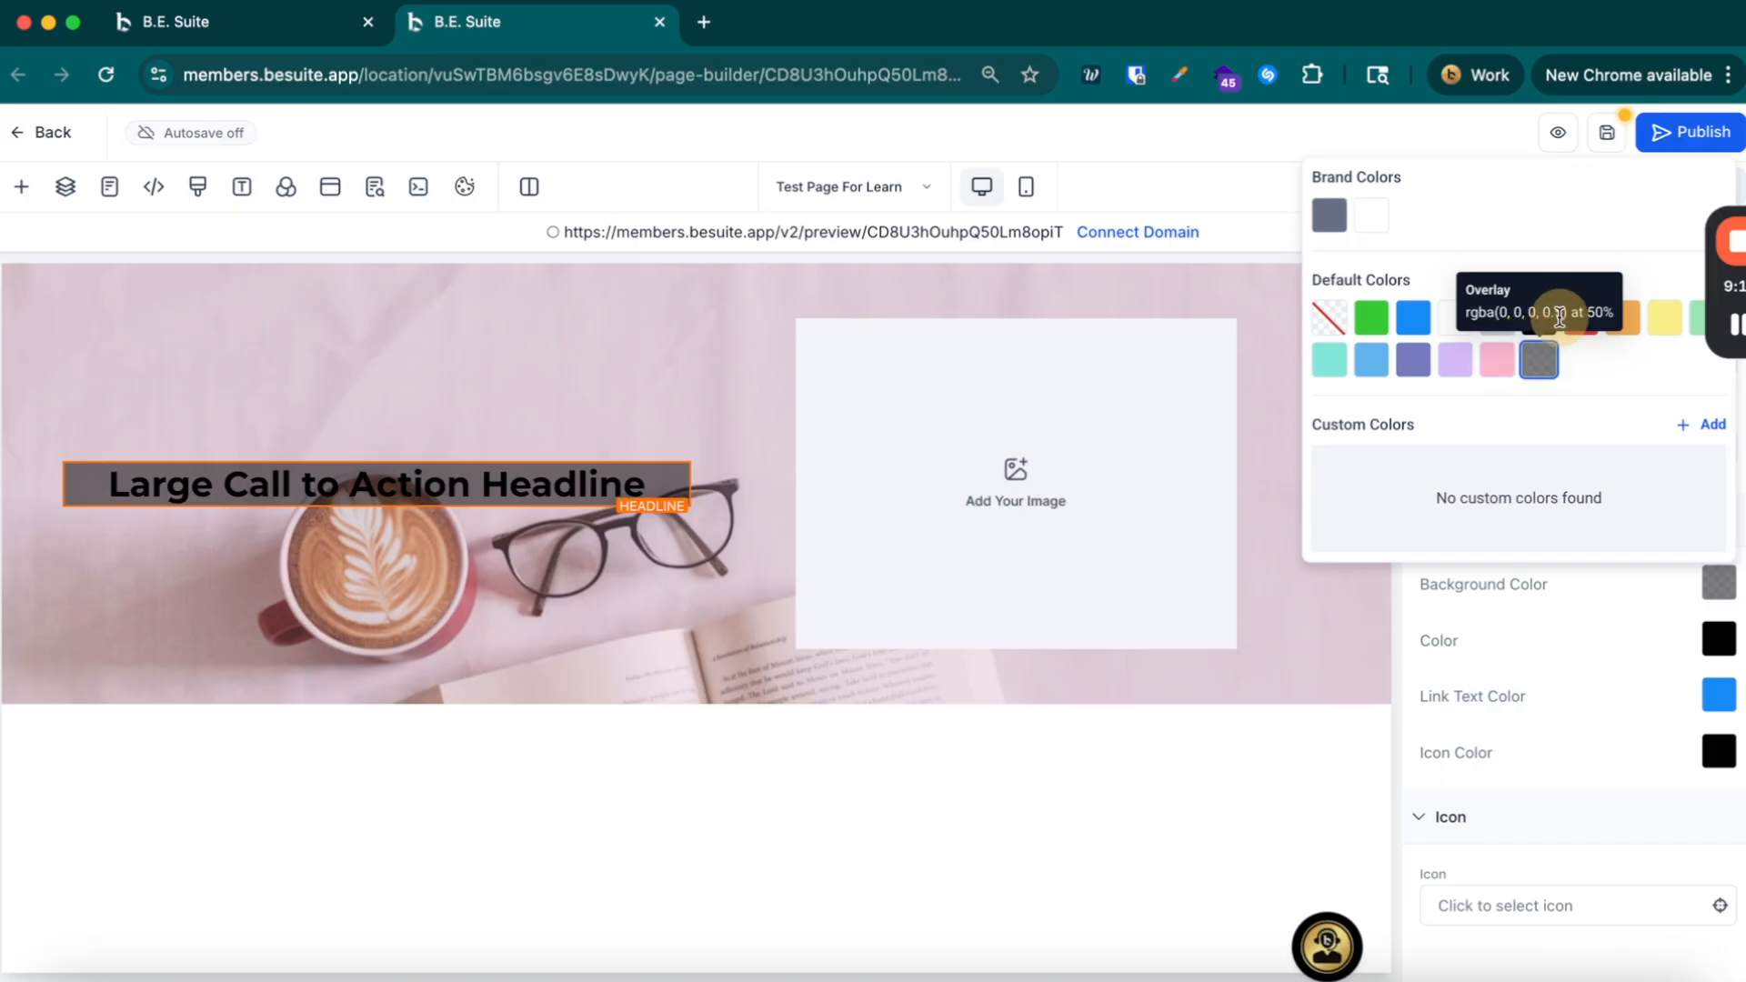
pyautogui.click(1412, 360)
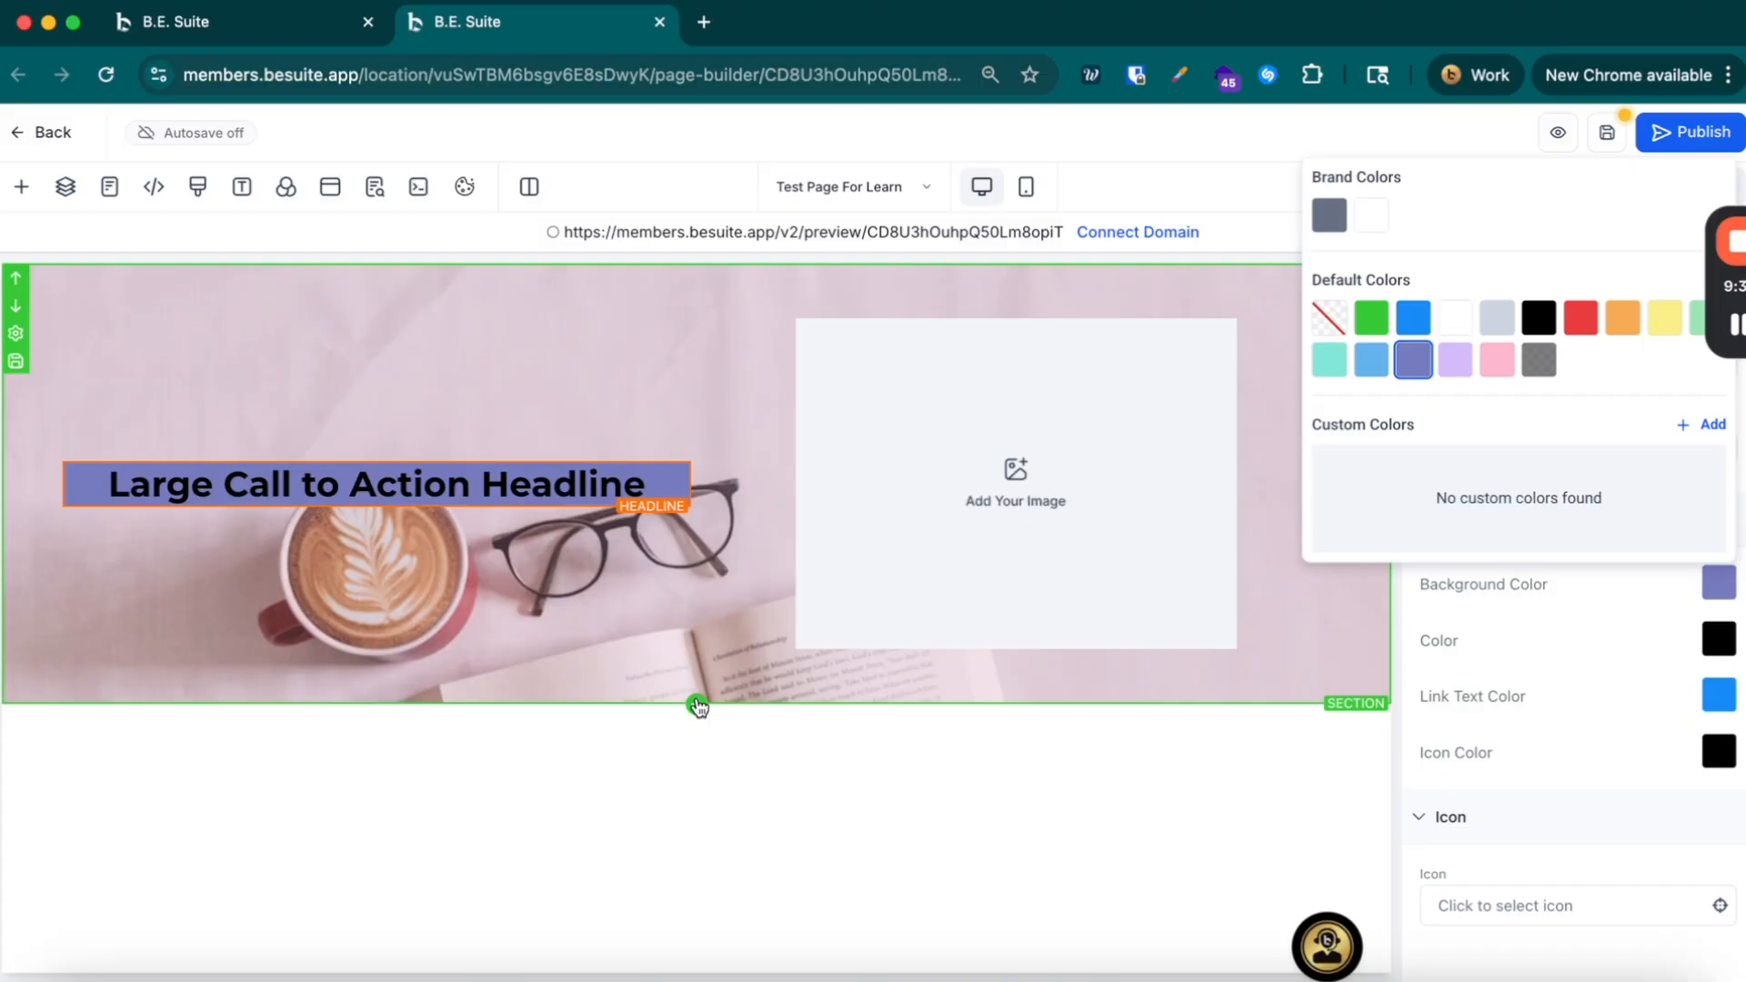
# Step: Delete the whole section with the coffee-and-book background
pyautogui.click(697, 706)
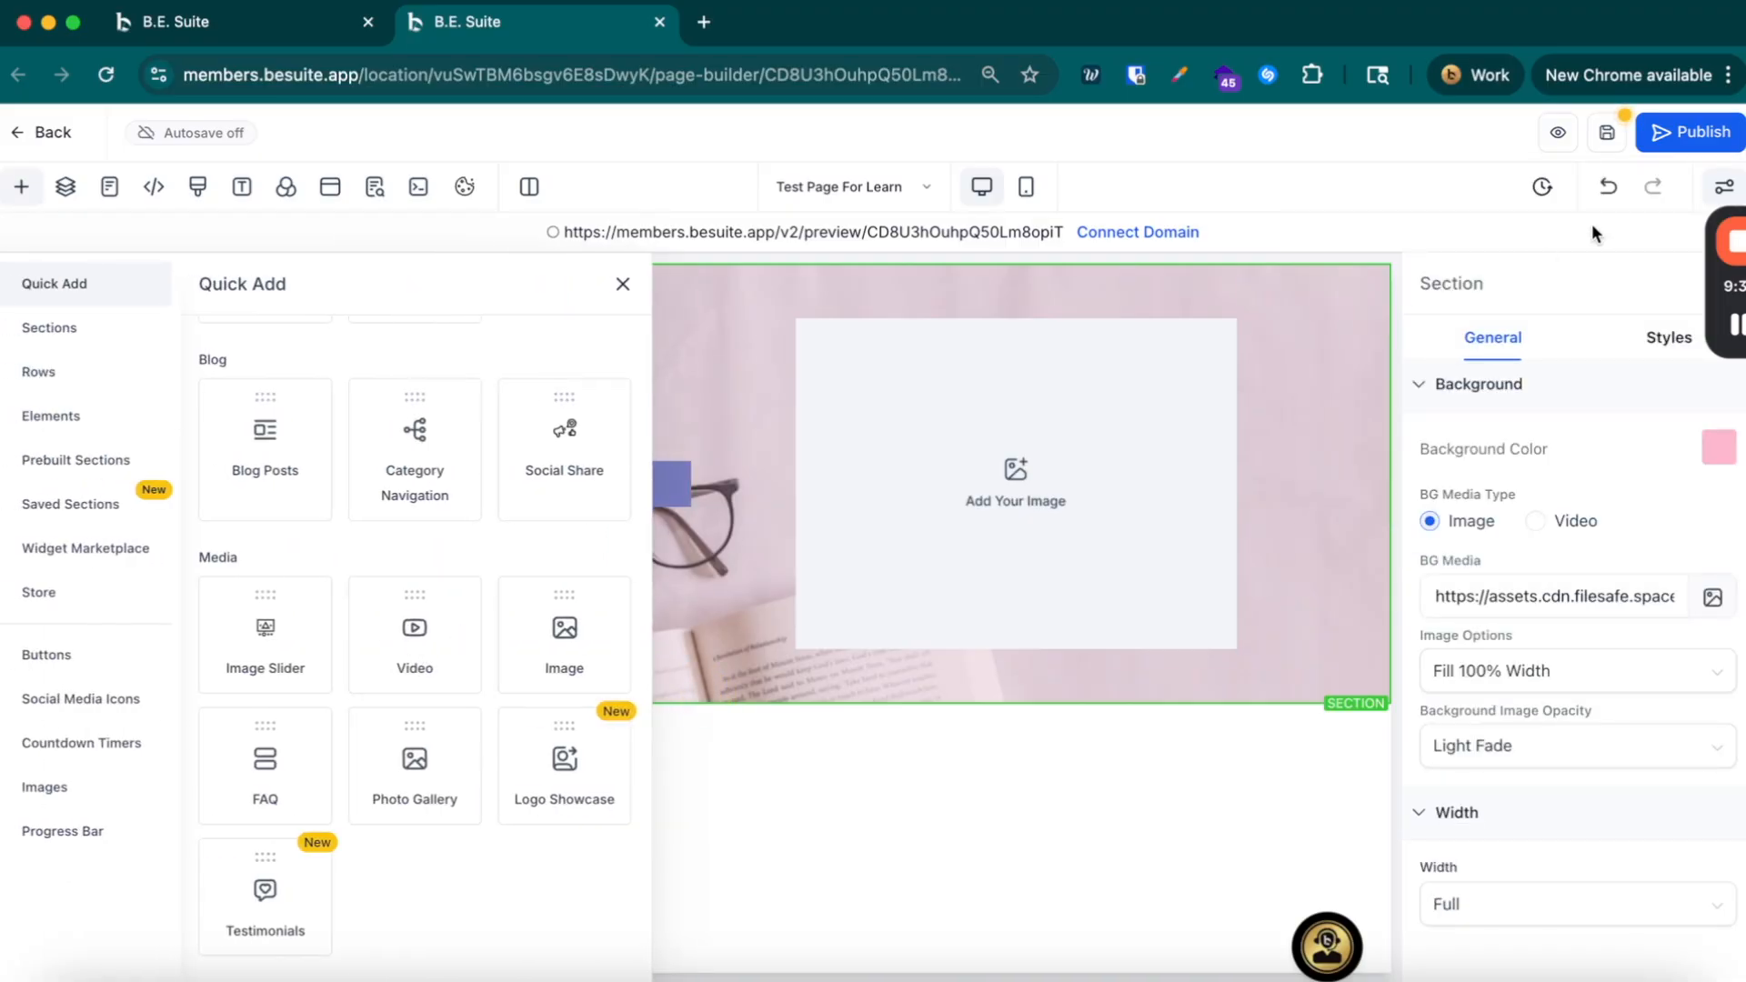
pyautogui.click(1379, 339)
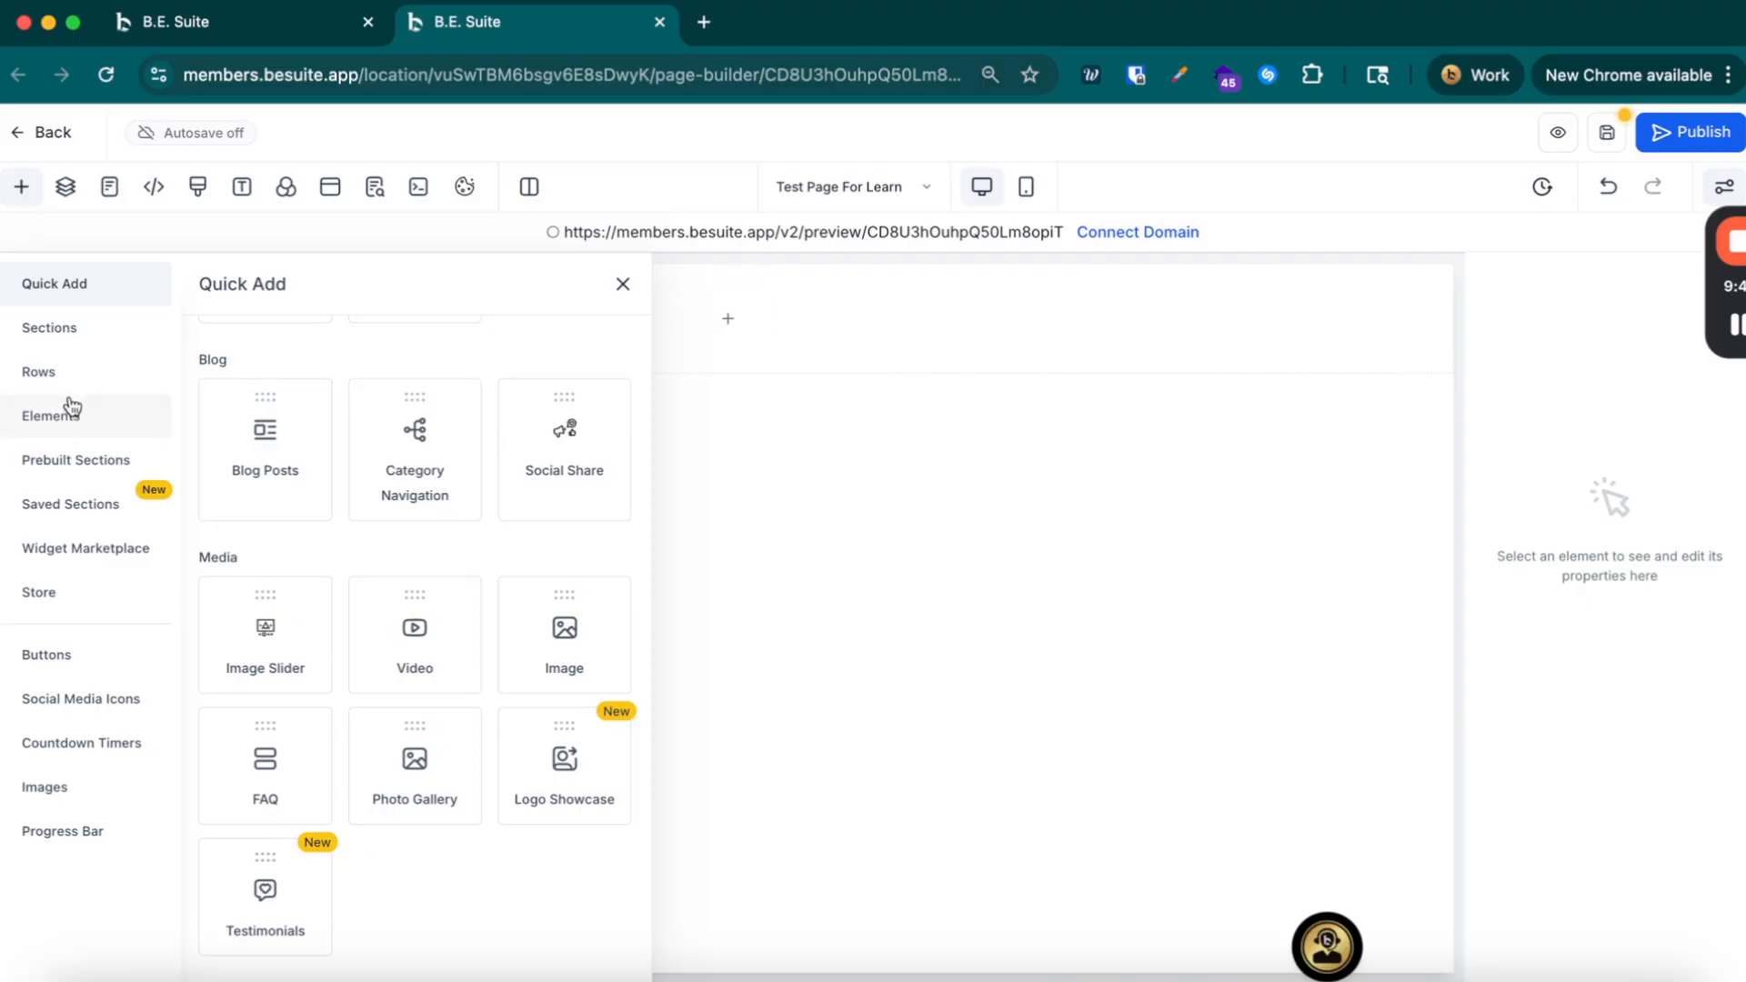
# Step: Add a new section to the empty page and place a 1 Column row inside it
pyautogui.click(70, 328)
pyautogui.moveTo(310, 357); pyautogui.dragTo(738, 328)
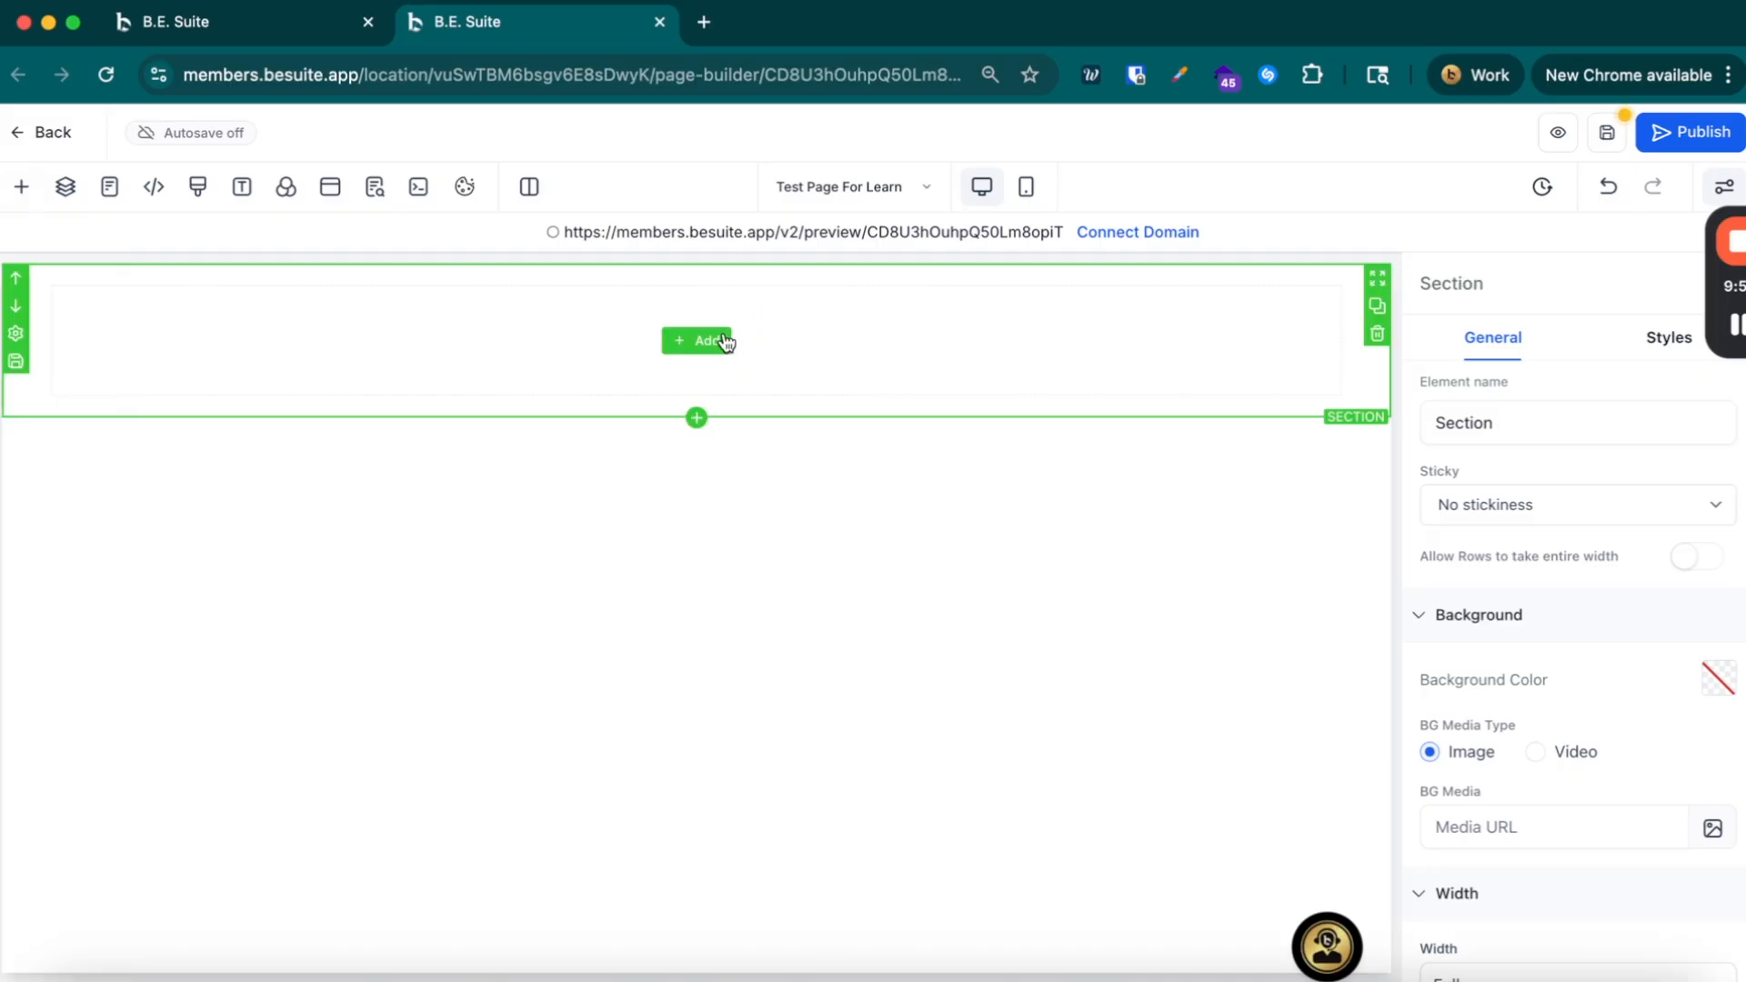
pyautogui.click(715, 341)
pyautogui.moveTo(248, 446); pyautogui.dragTo(709, 336)
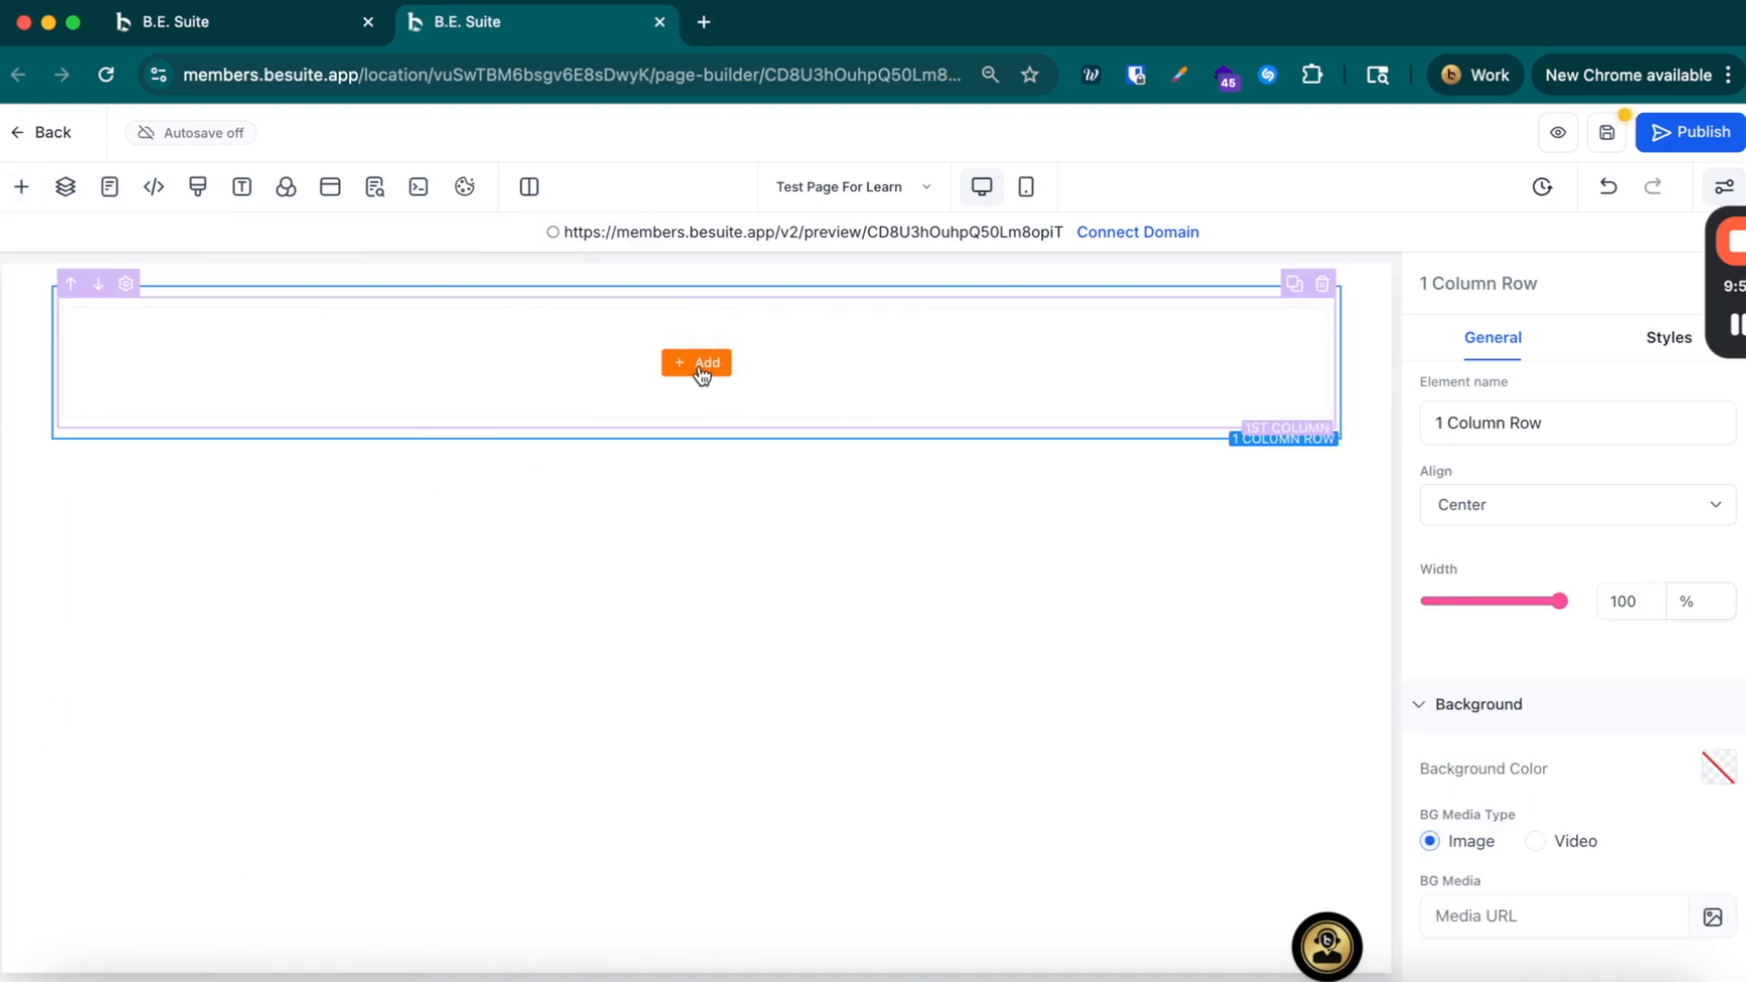
# Step: Add a Headline element to the row's column and set its text to "Book An Appointment"
pyautogui.click(701, 364)
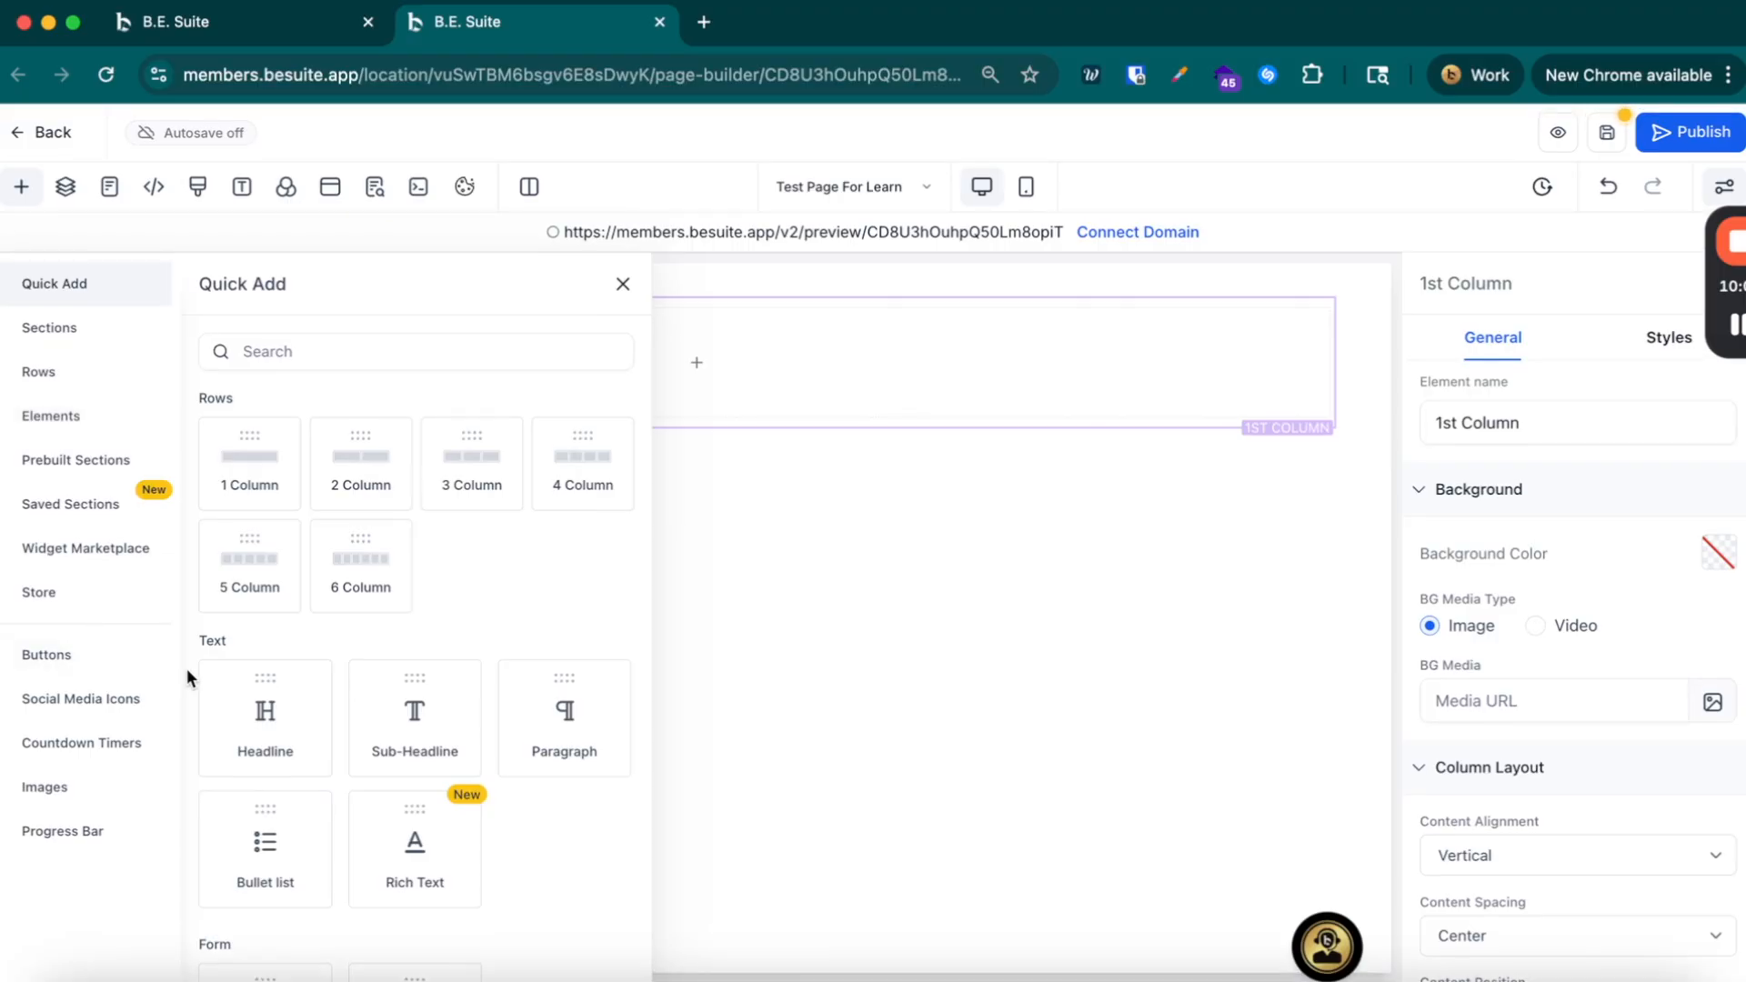
pyautogui.moveTo(289, 677); pyautogui.dragTo(691, 331)
pyautogui.doubleClick(691, 331)
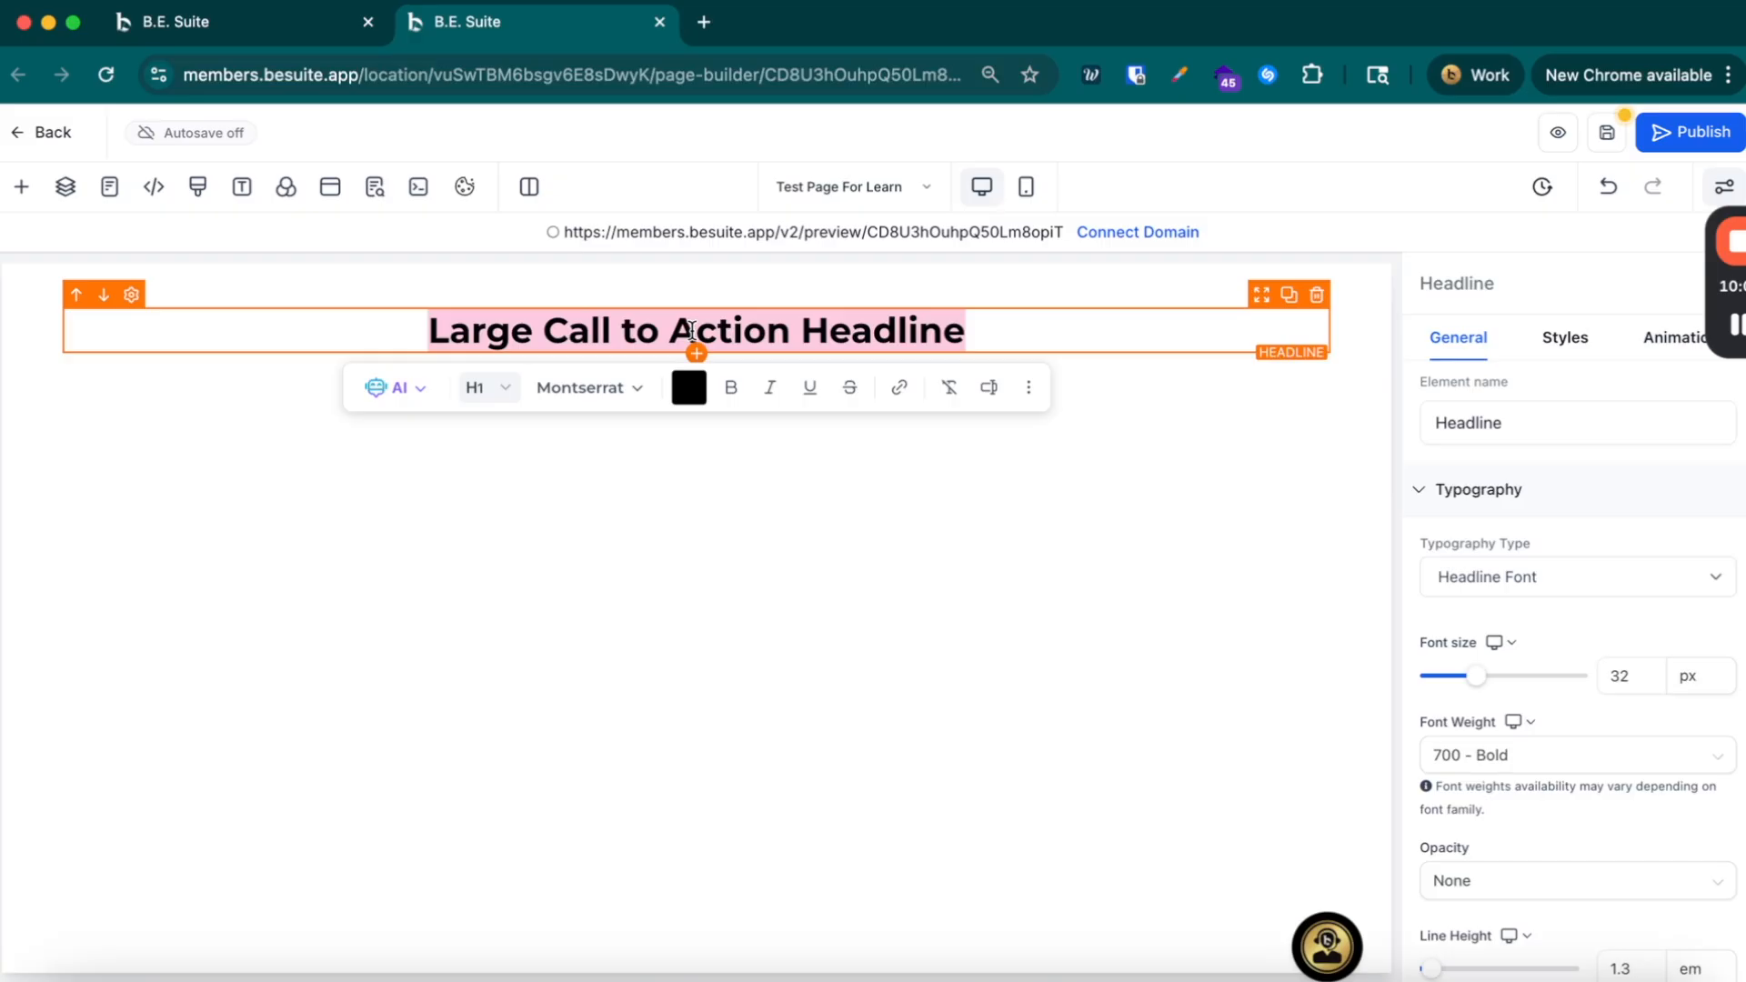
pyautogui.write('Book')
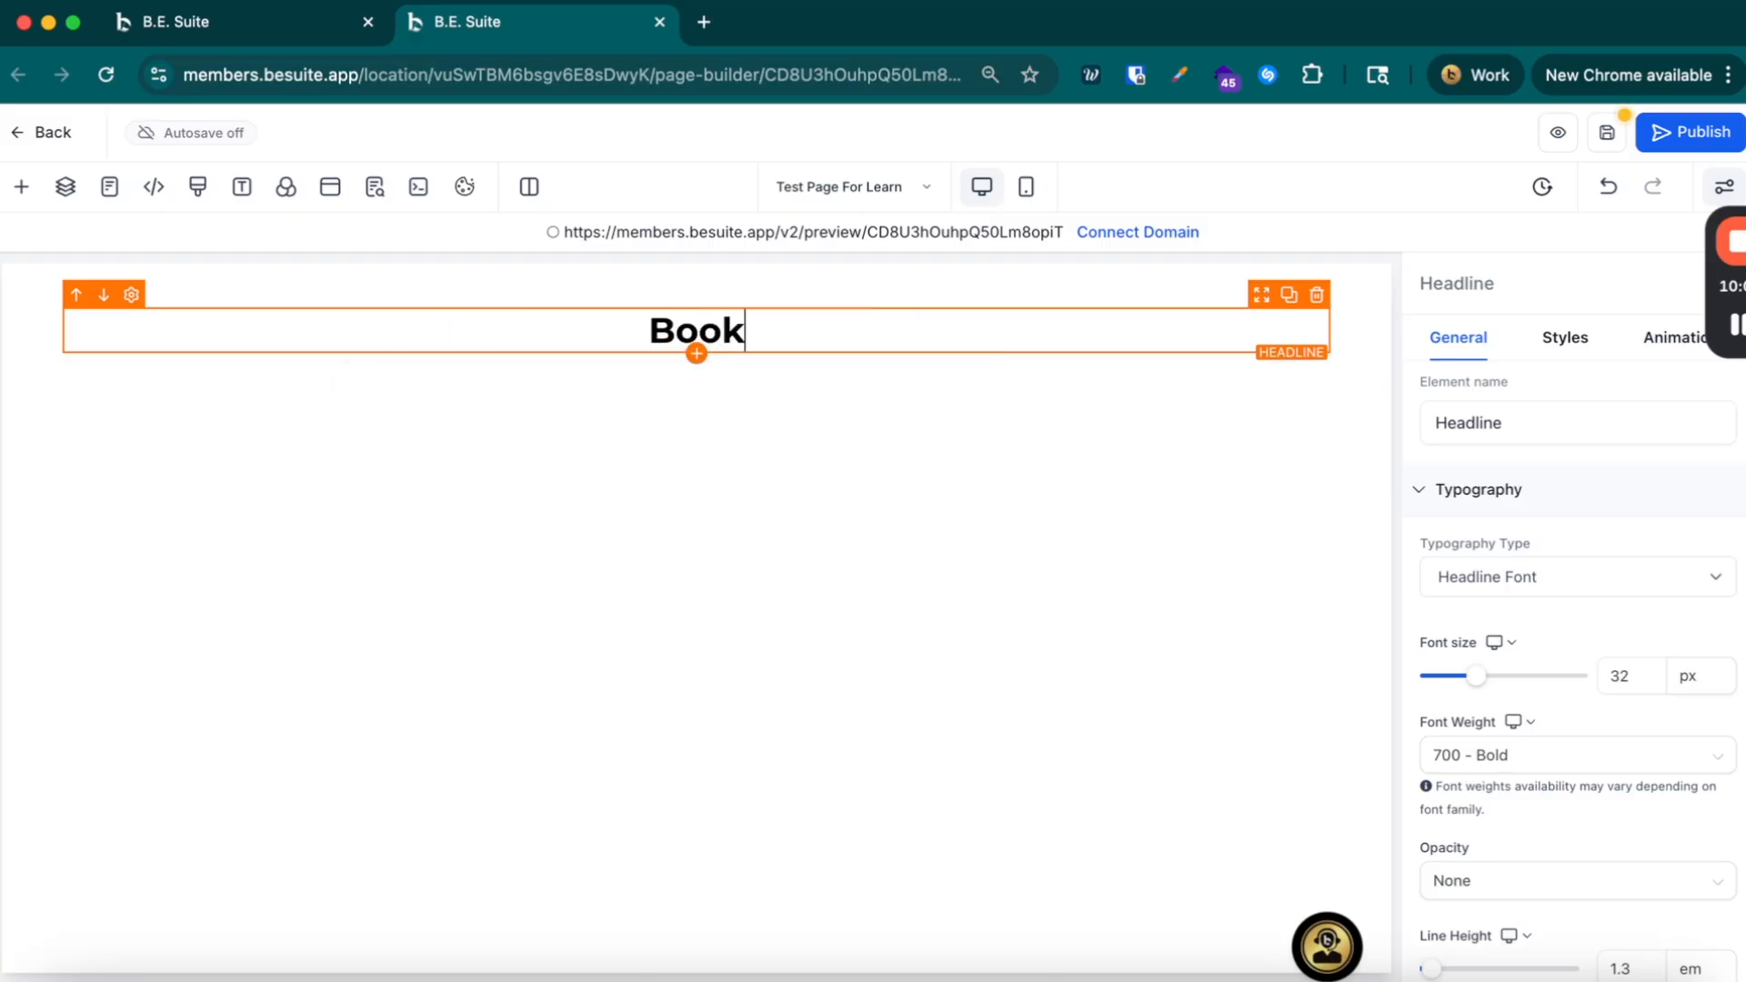
pyautogui.write(' An Appoi')
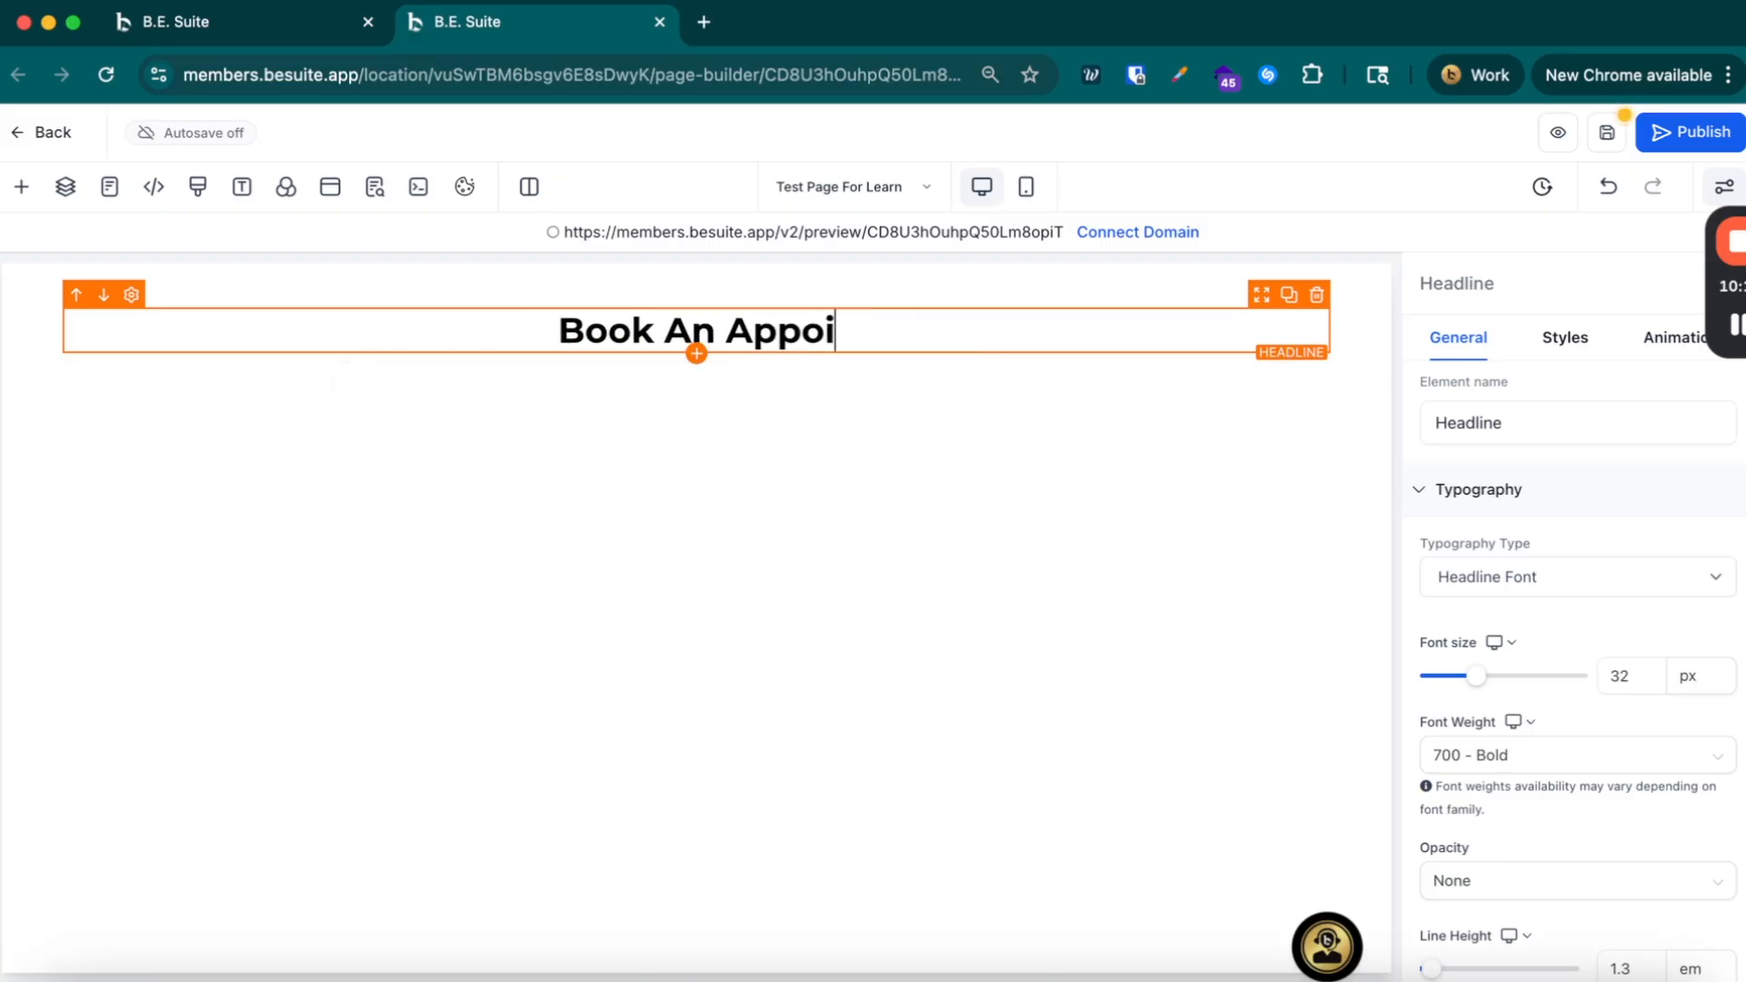
pyautogui.write('ntment')
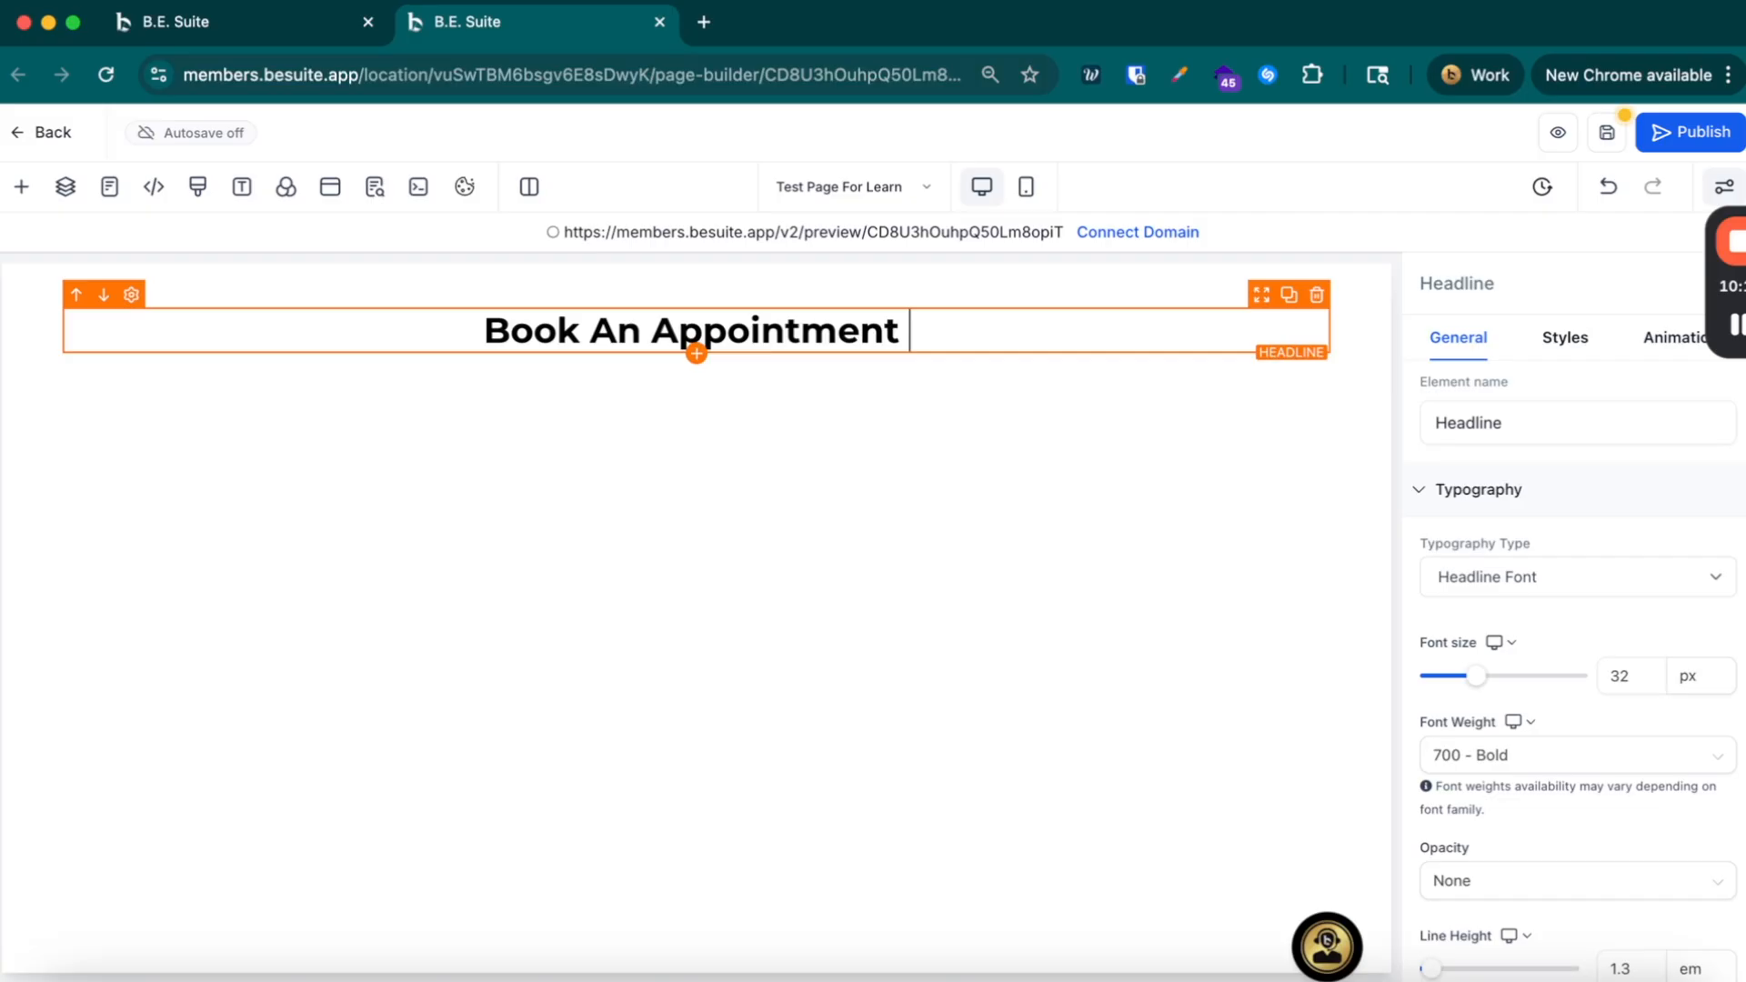
# Step: Search the elements for "im" and place an Image element below the headline
pyautogui.click(697, 354)
pyautogui.scroll(-1, 455, 636)
pyautogui.click(486, 336)
pyautogui.write('pic')
pyautogui.press('BackSpace')
pyautogui.press('BackSpace')
pyautogui.press('BackSpace')
pyautogui.write('im')
pyautogui.moveTo(389, 504); pyautogui.dragTo(791, 384)
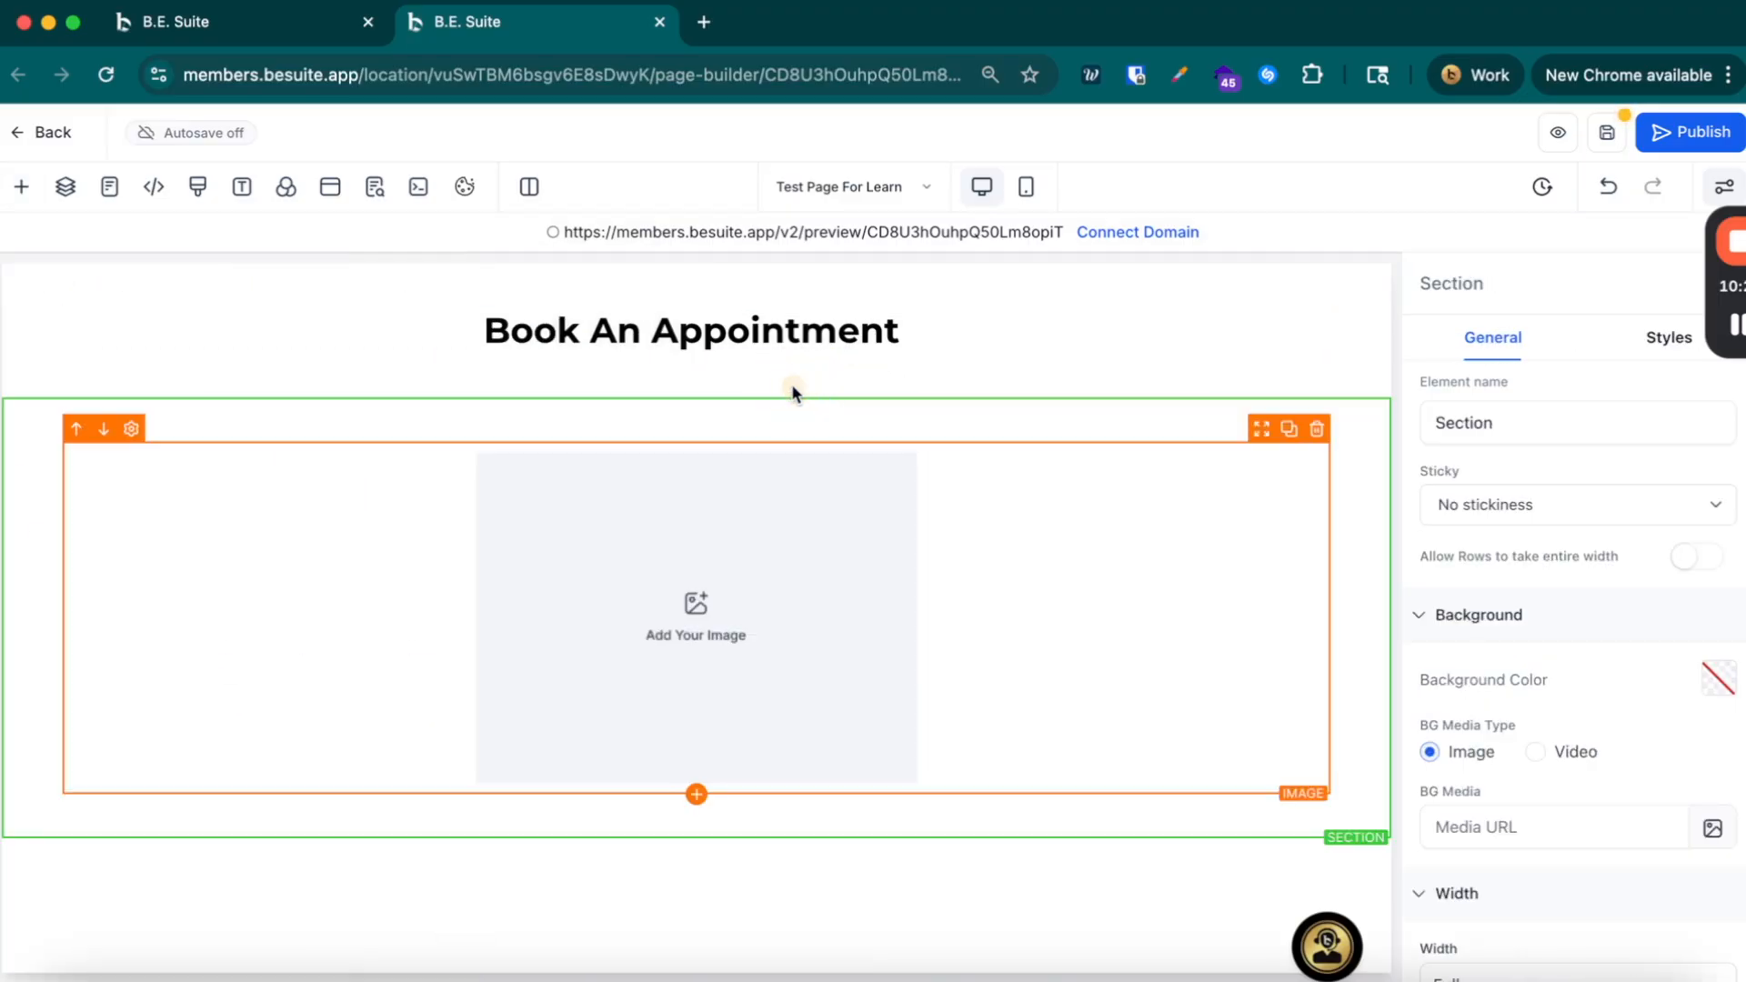
# Step: Extend the top headline's text to "Book An Appointment With Me"
pyautogui.click(969, 323)
pyautogui.write('With M')
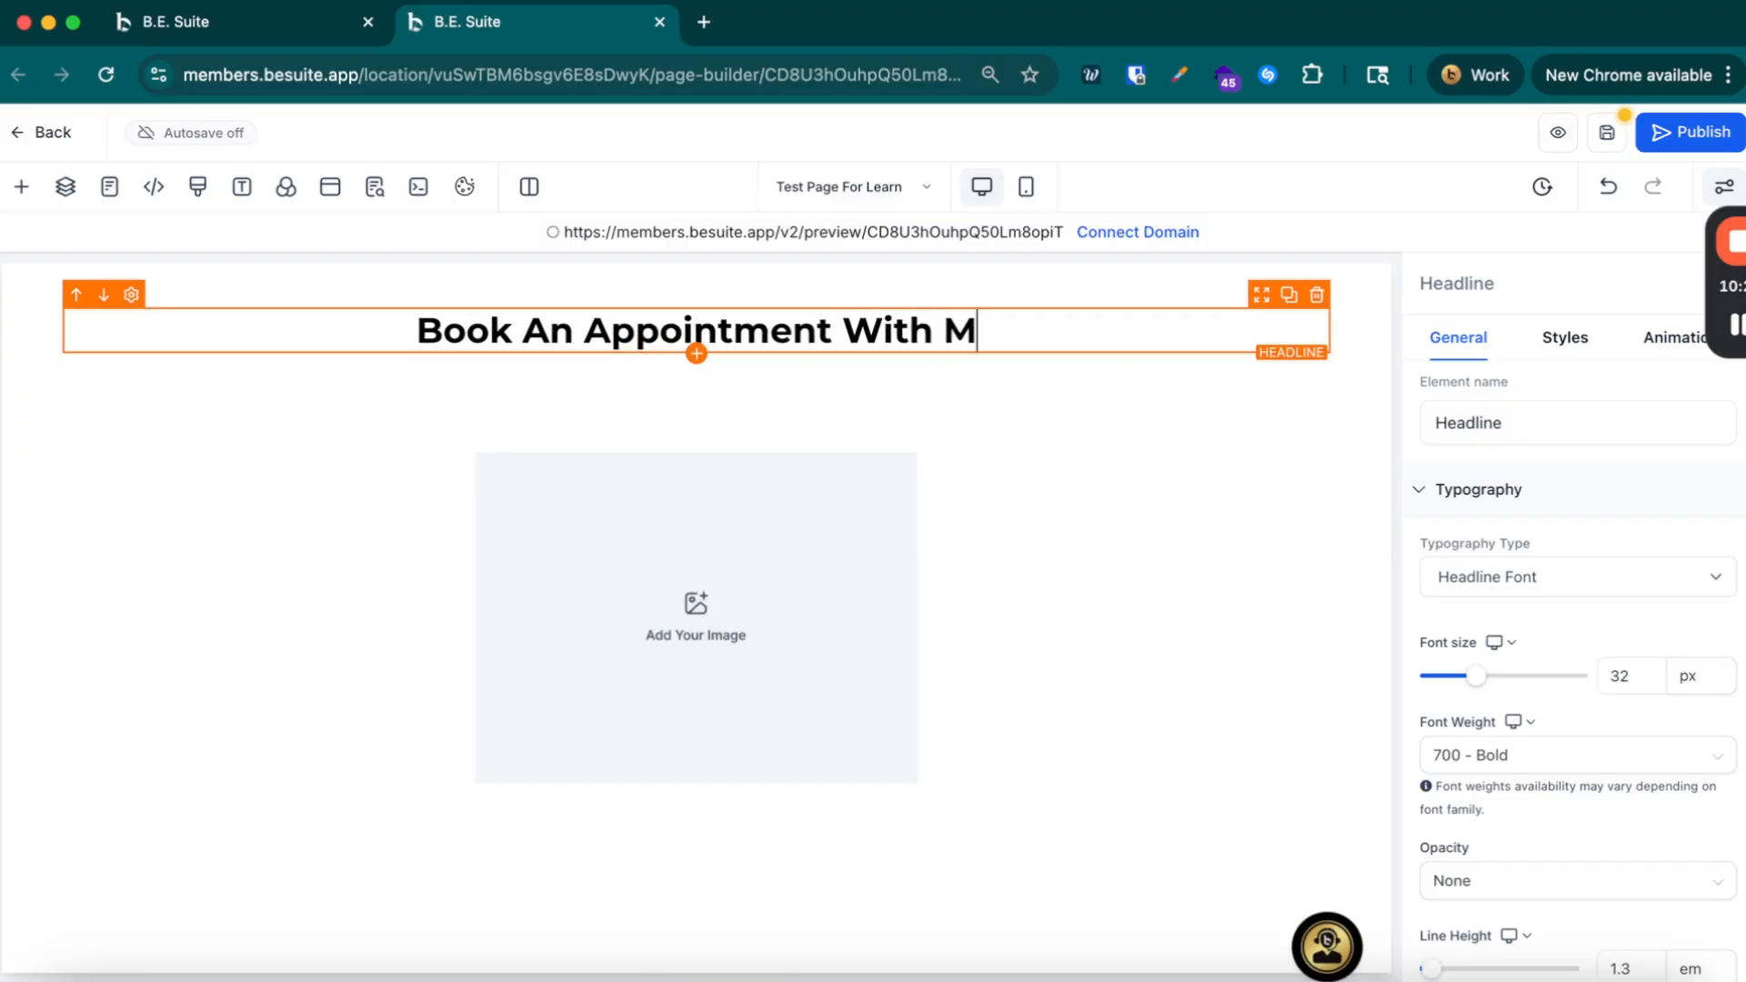
pyautogui.write('E')
pyautogui.press('BackSpace')
pyautogui.write('e')
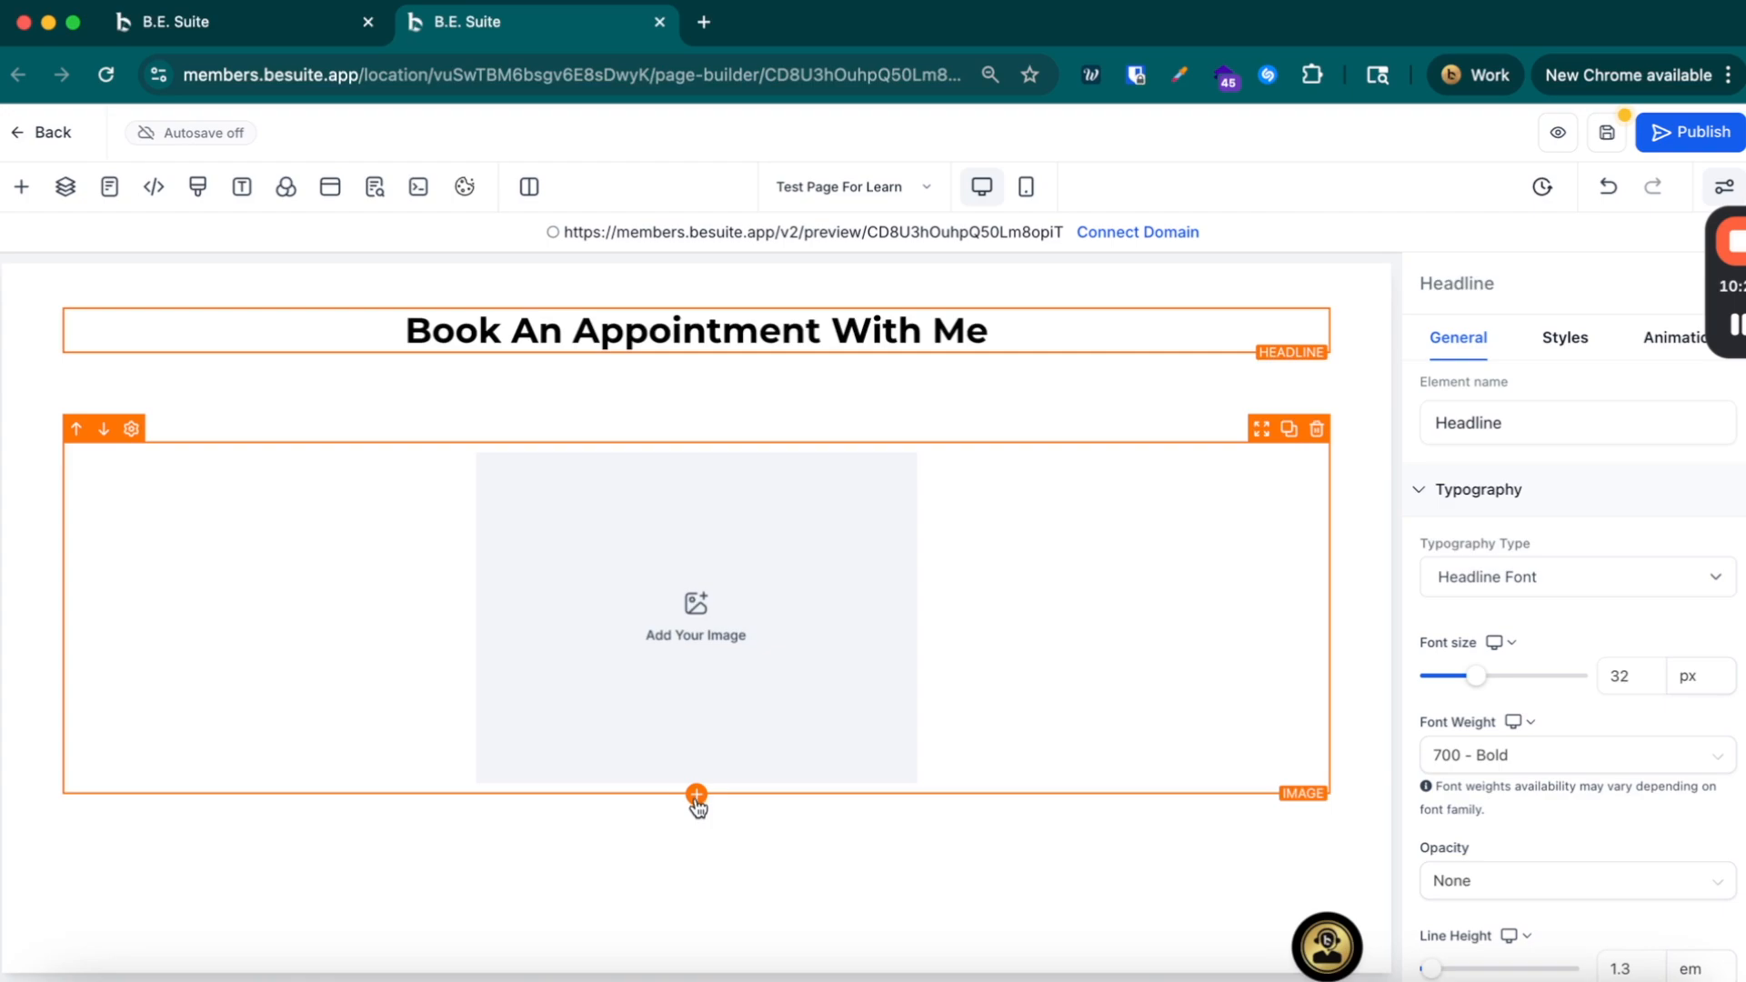
# Step: Add a 2 Column row below the image placeholder
pyautogui.click(697, 794)
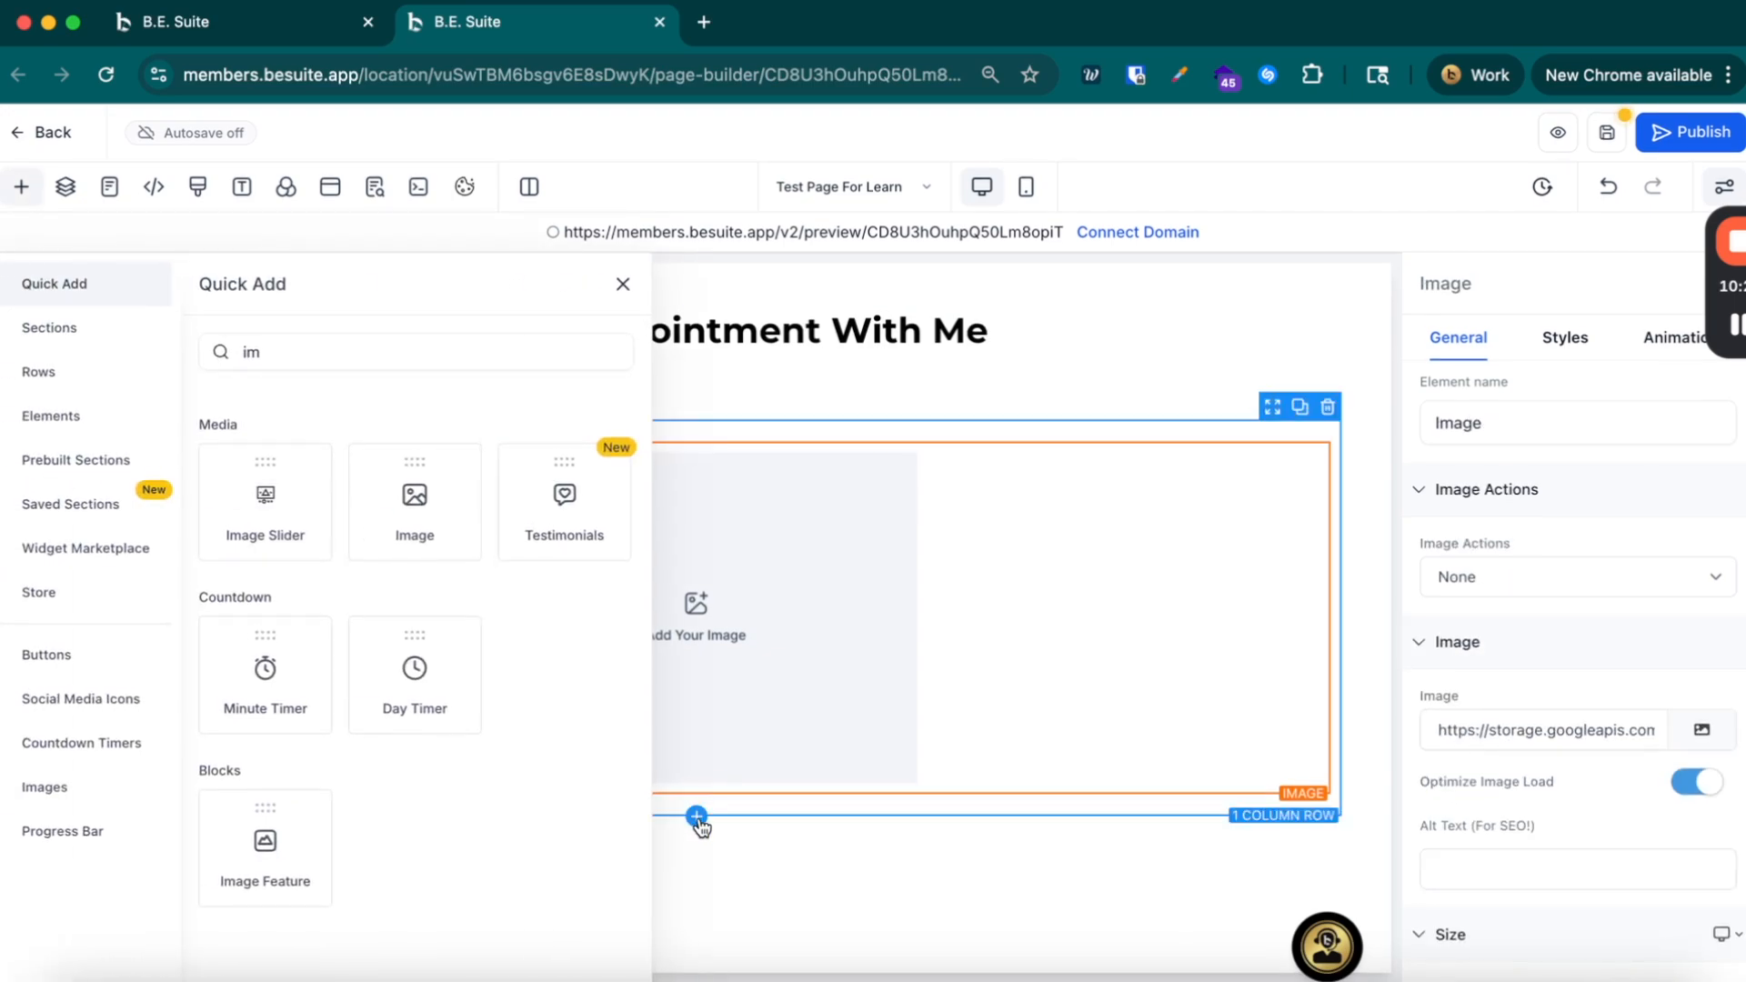
pyautogui.click(696, 816)
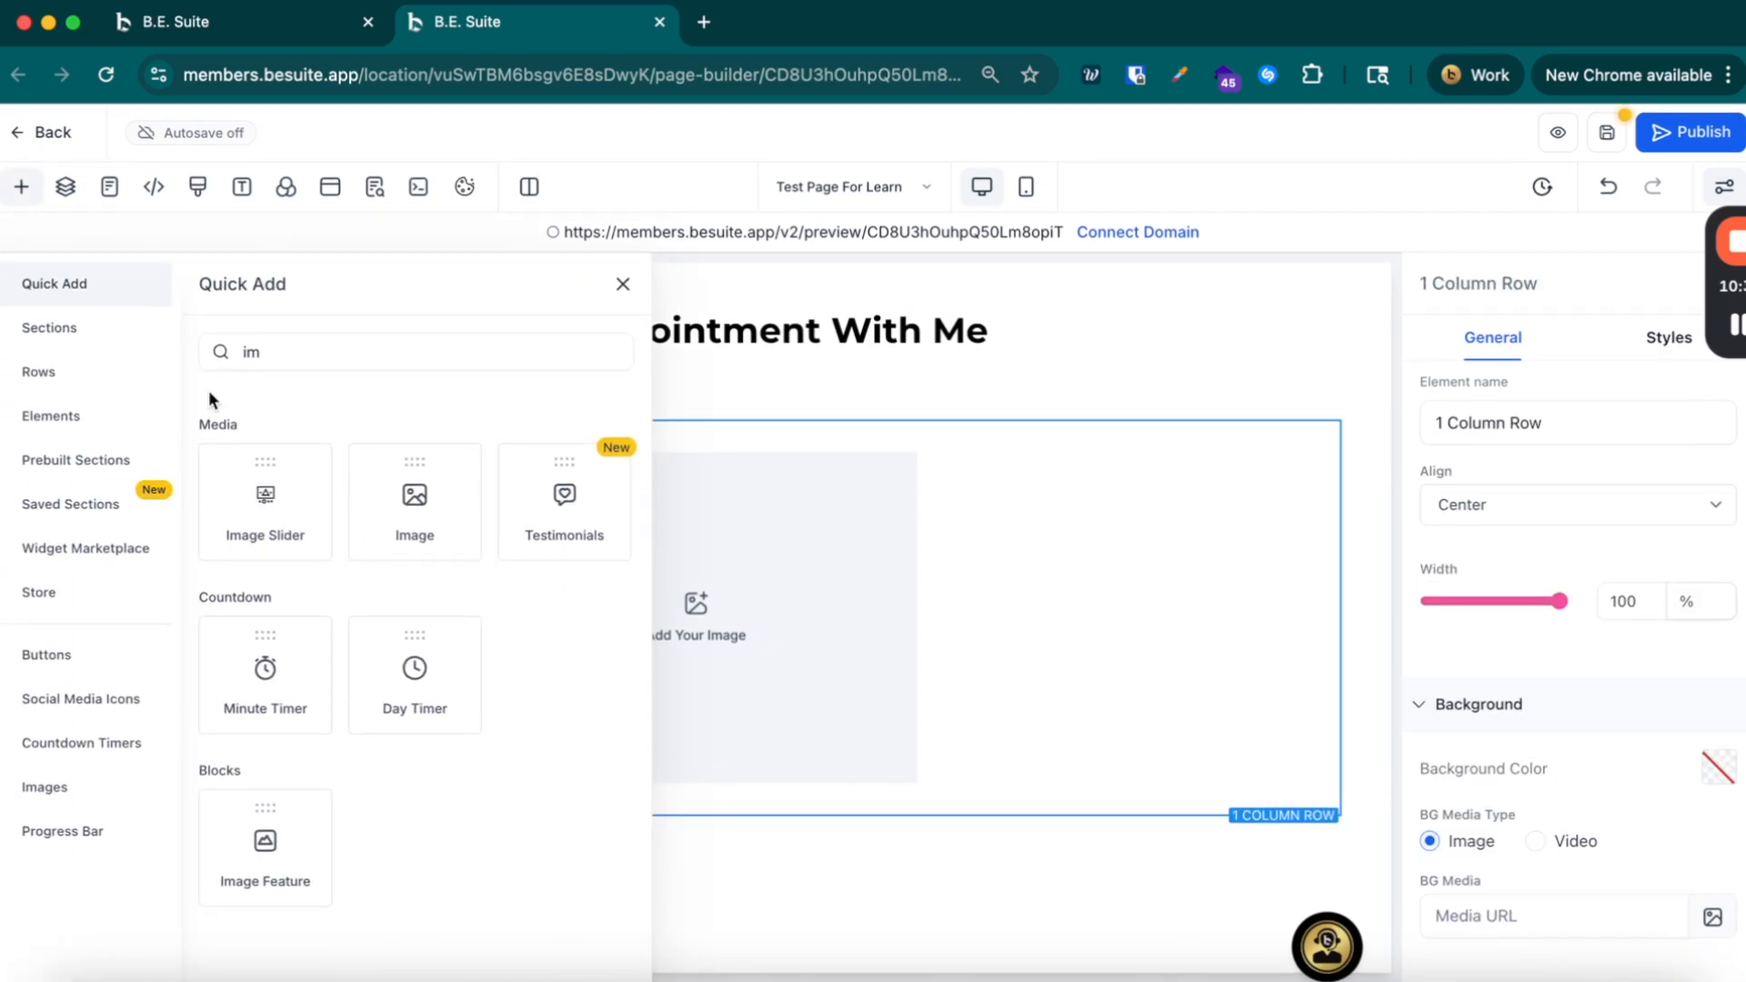
pyautogui.click(38, 372)
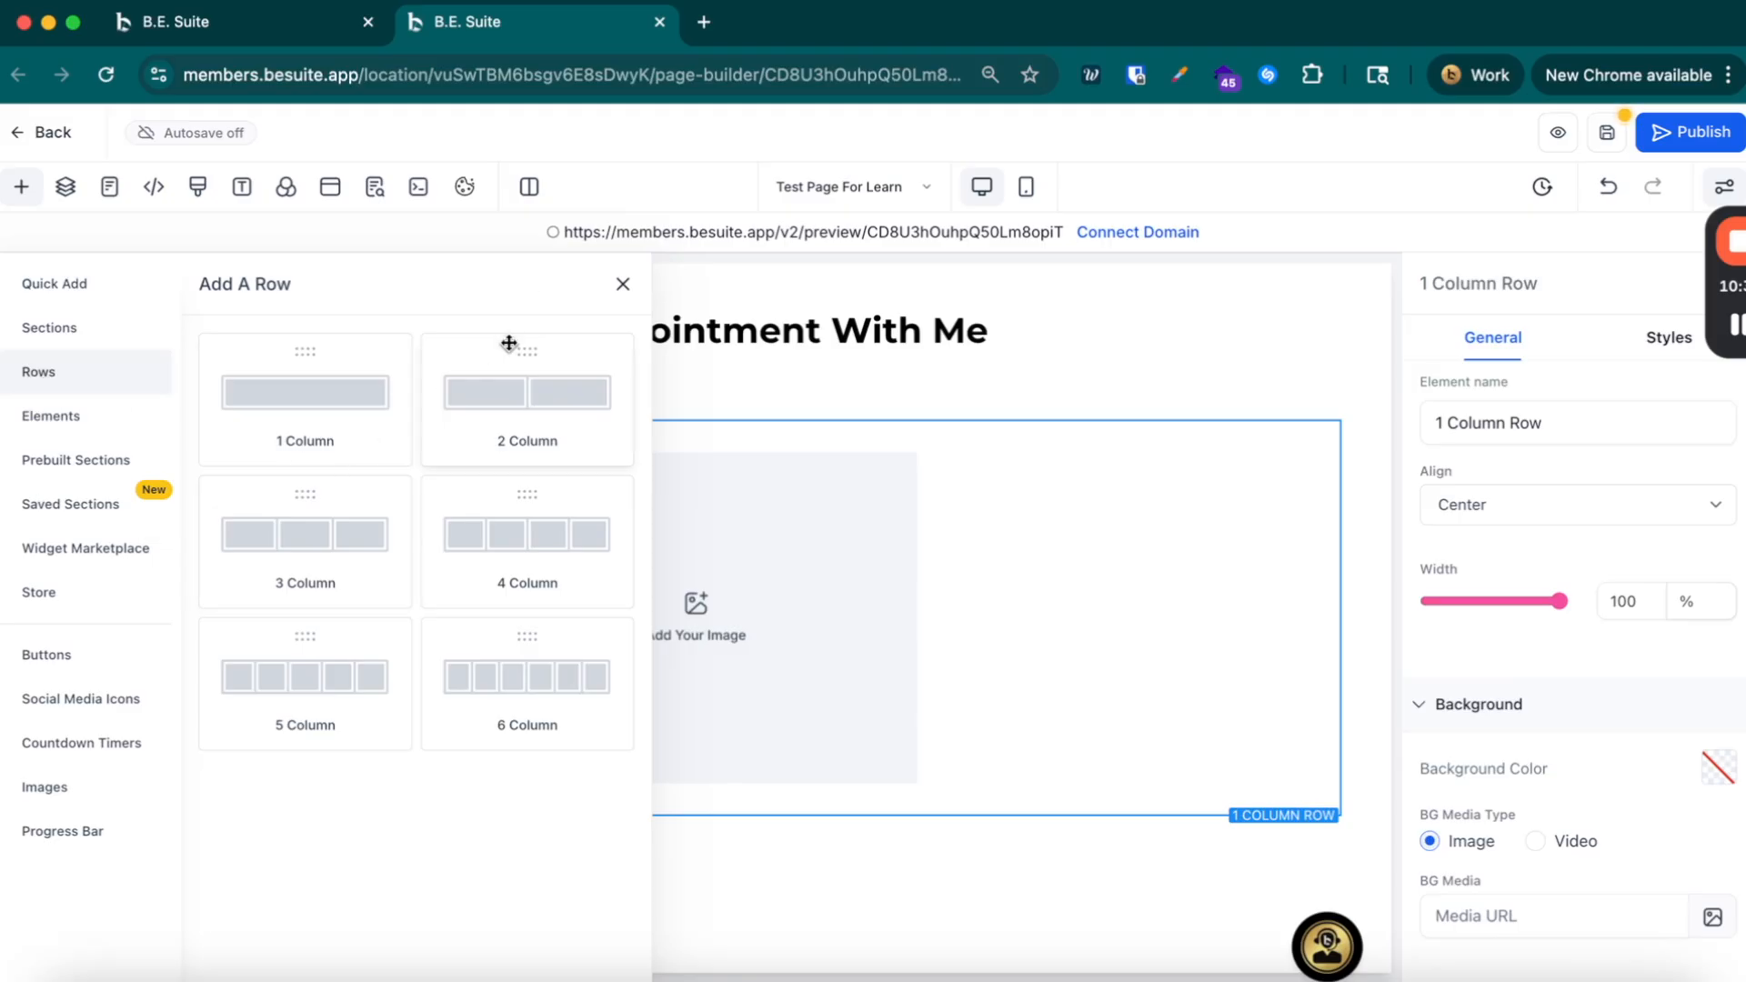
pyautogui.moveTo(506, 343); pyautogui.dragTo(854, 882)
pyautogui.scroll(-2, 849, 882)
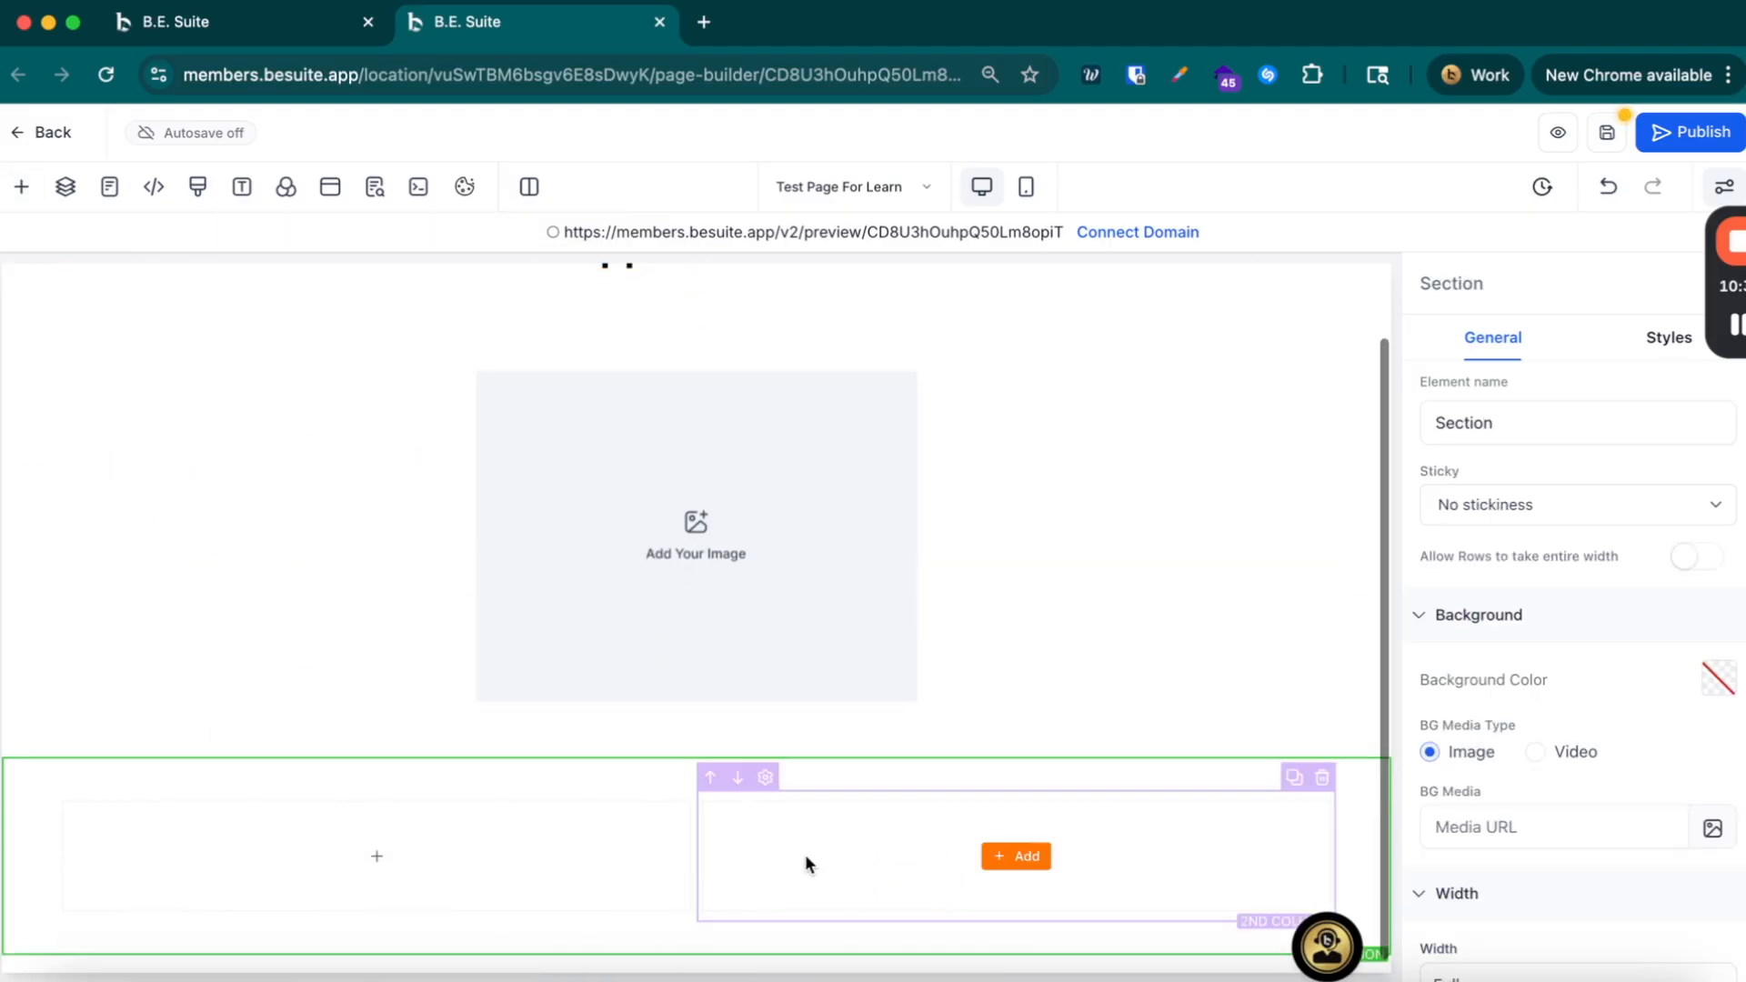
# Step: Add a Headline element to the first column of the new row with the text "Why You Should Book"
pyautogui.click(391, 850)
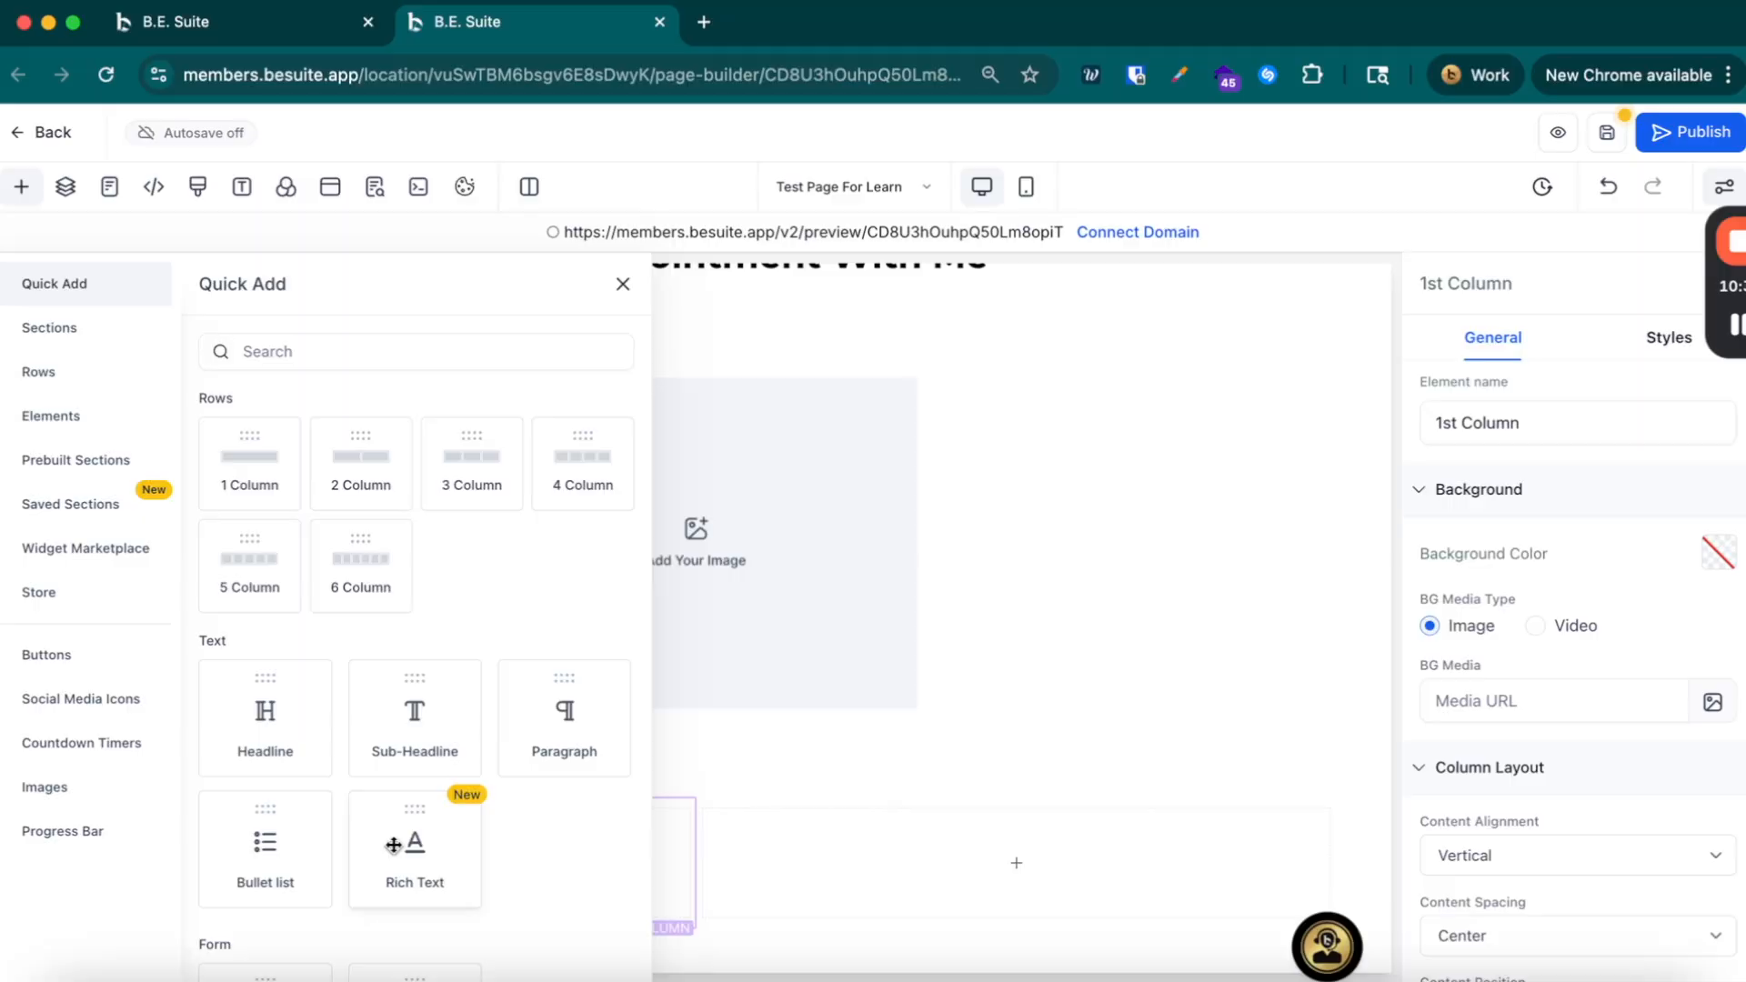
pyautogui.click(287, 351)
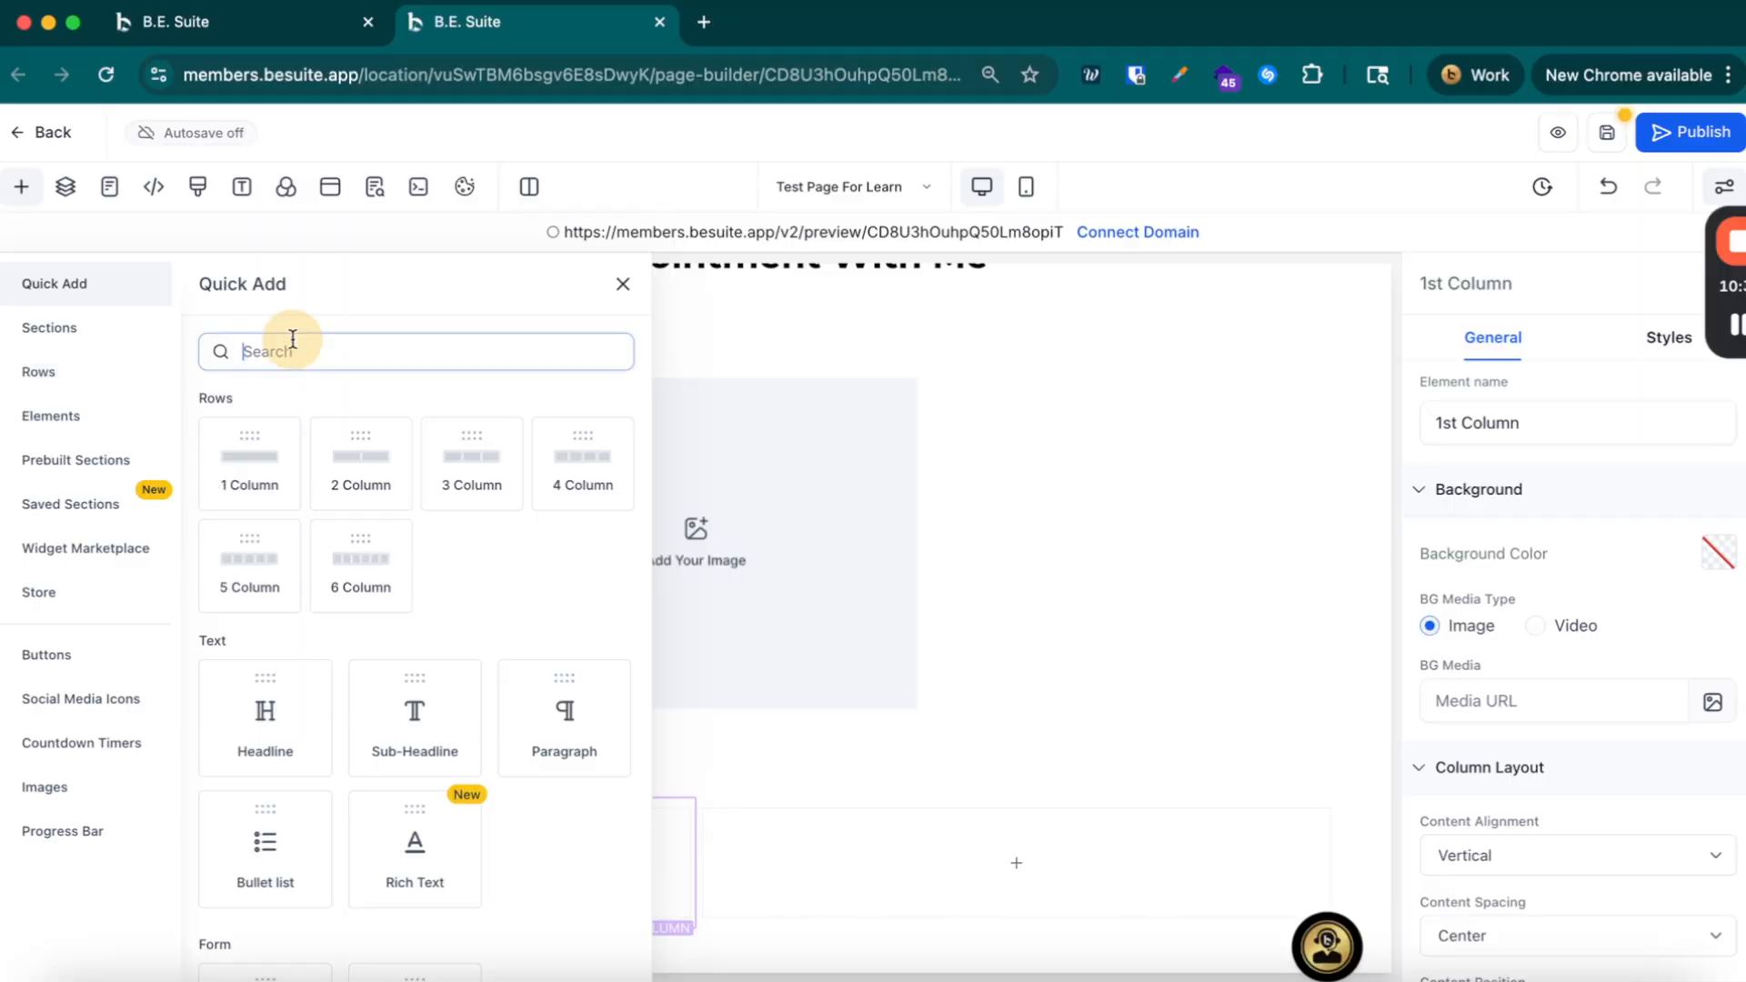
pyautogui.write('hea')
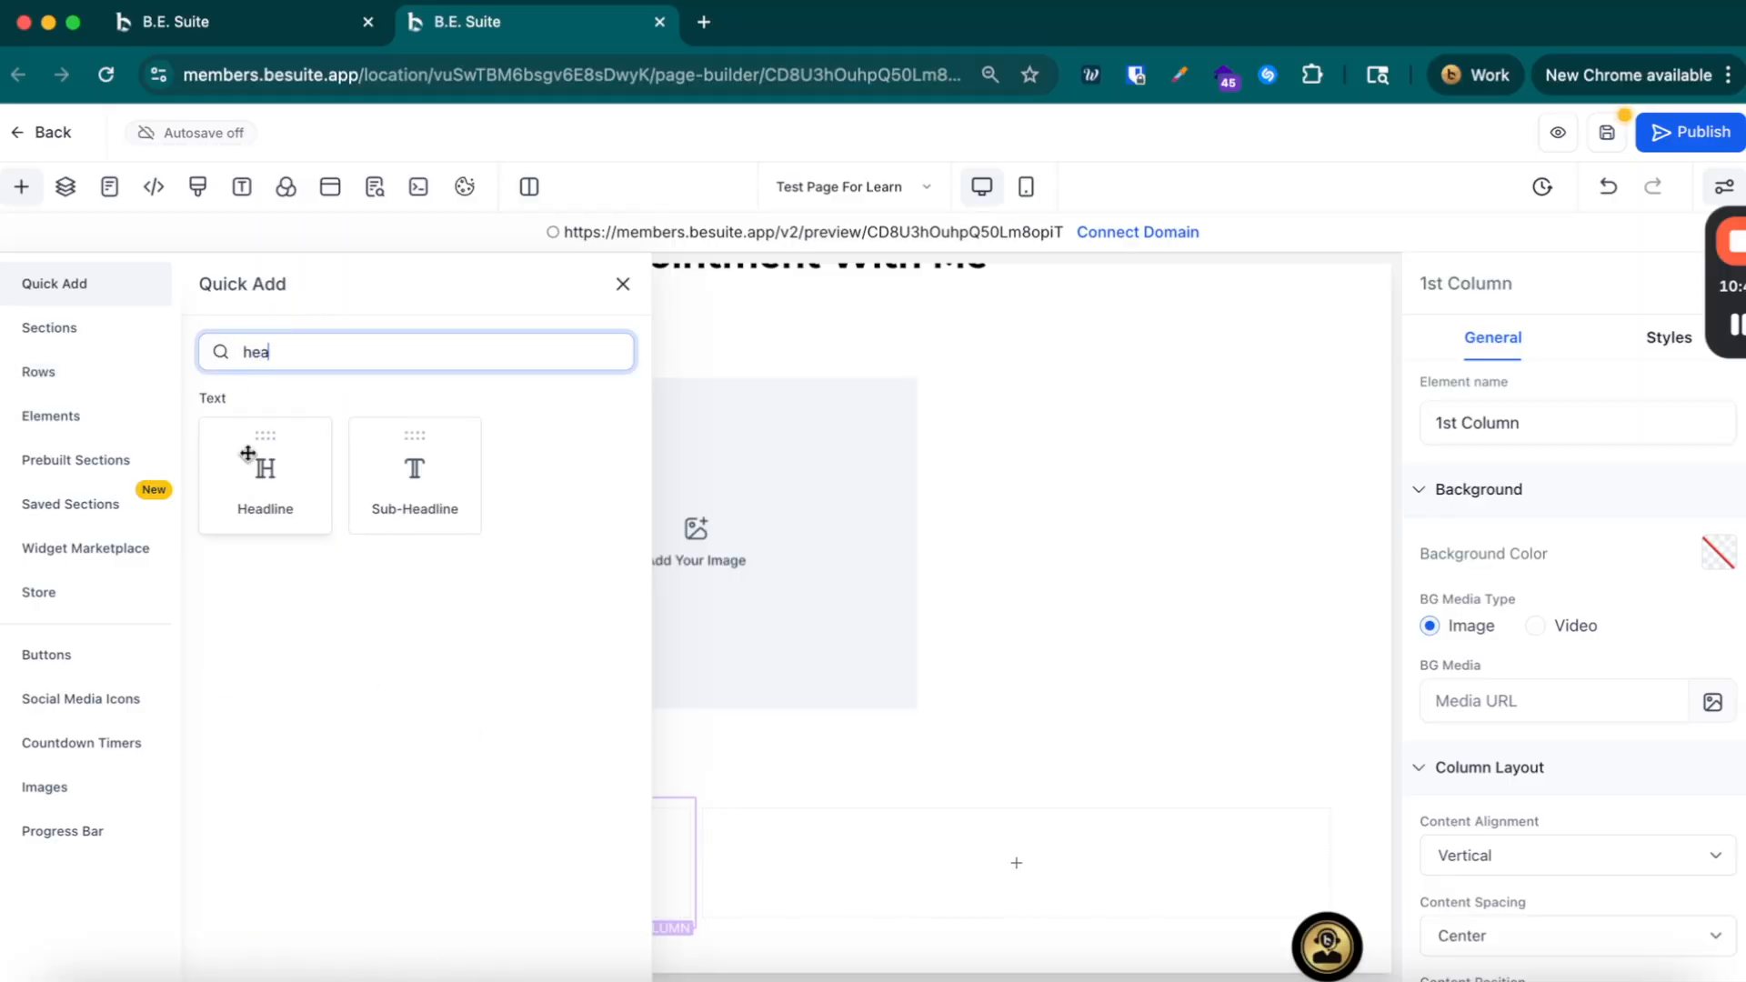
pyautogui.moveTo(248, 461); pyautogui.dragTo(523, 817)
pyautogui.tripleClick(495, 862)
pyautogui.write('H')
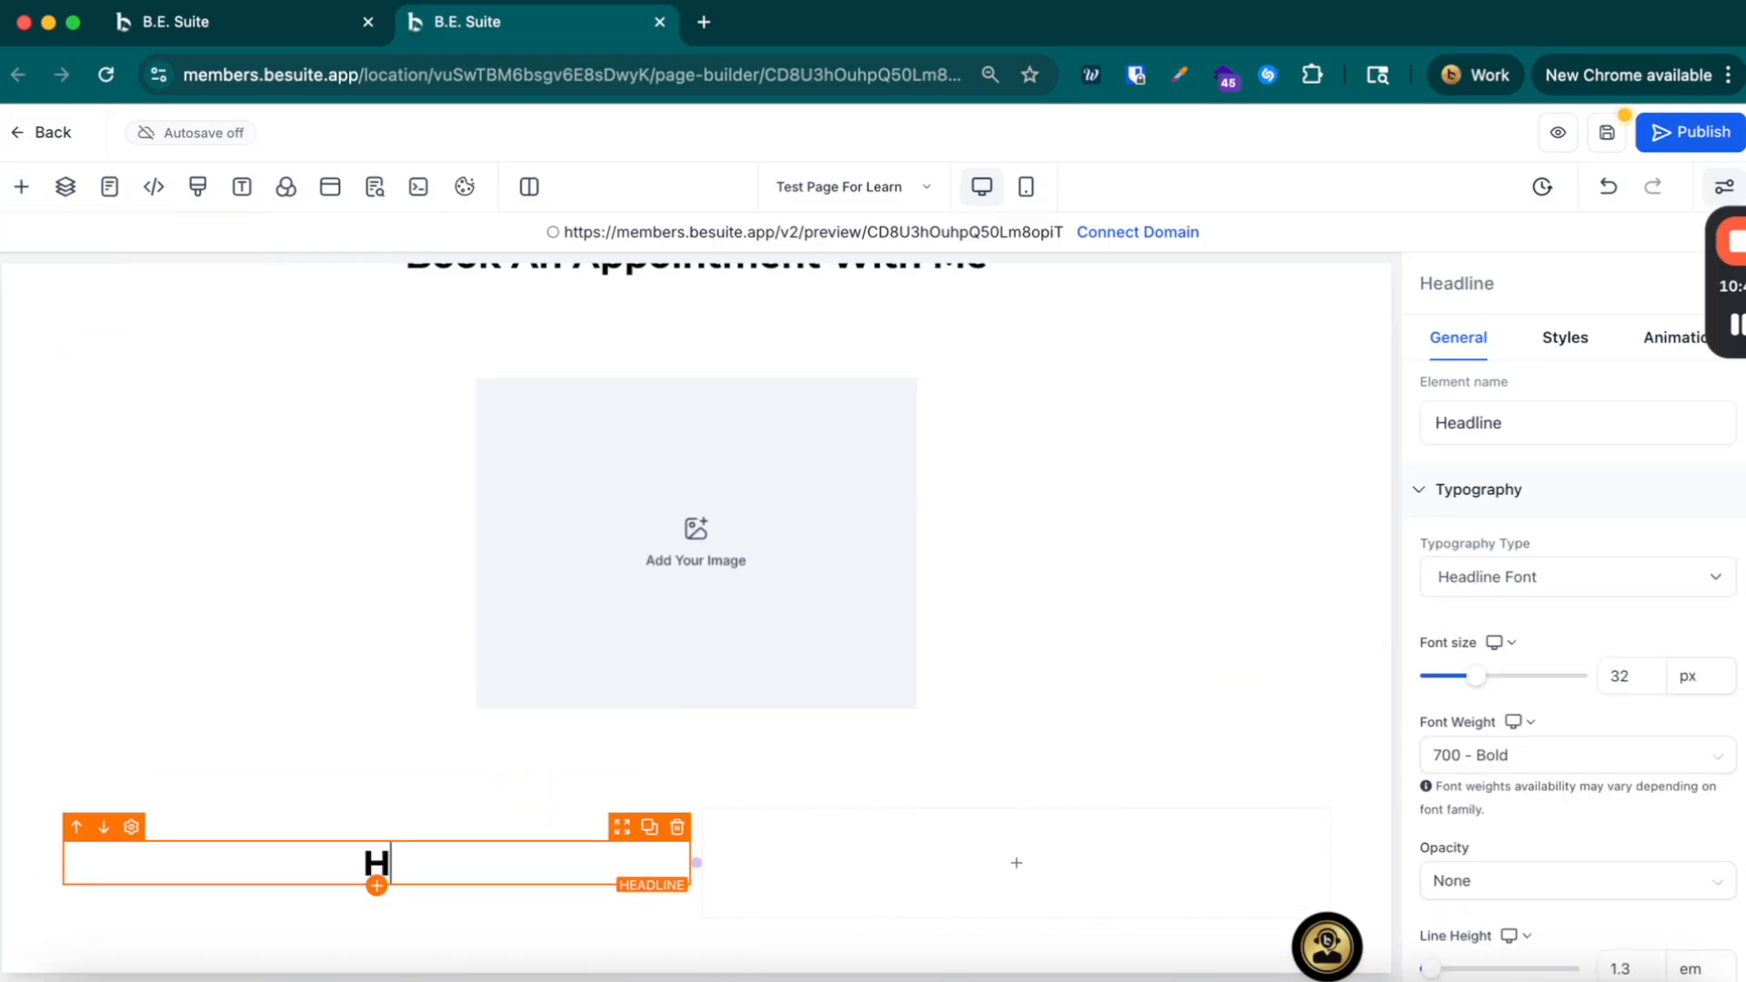
pyautogui.write('Why You ')
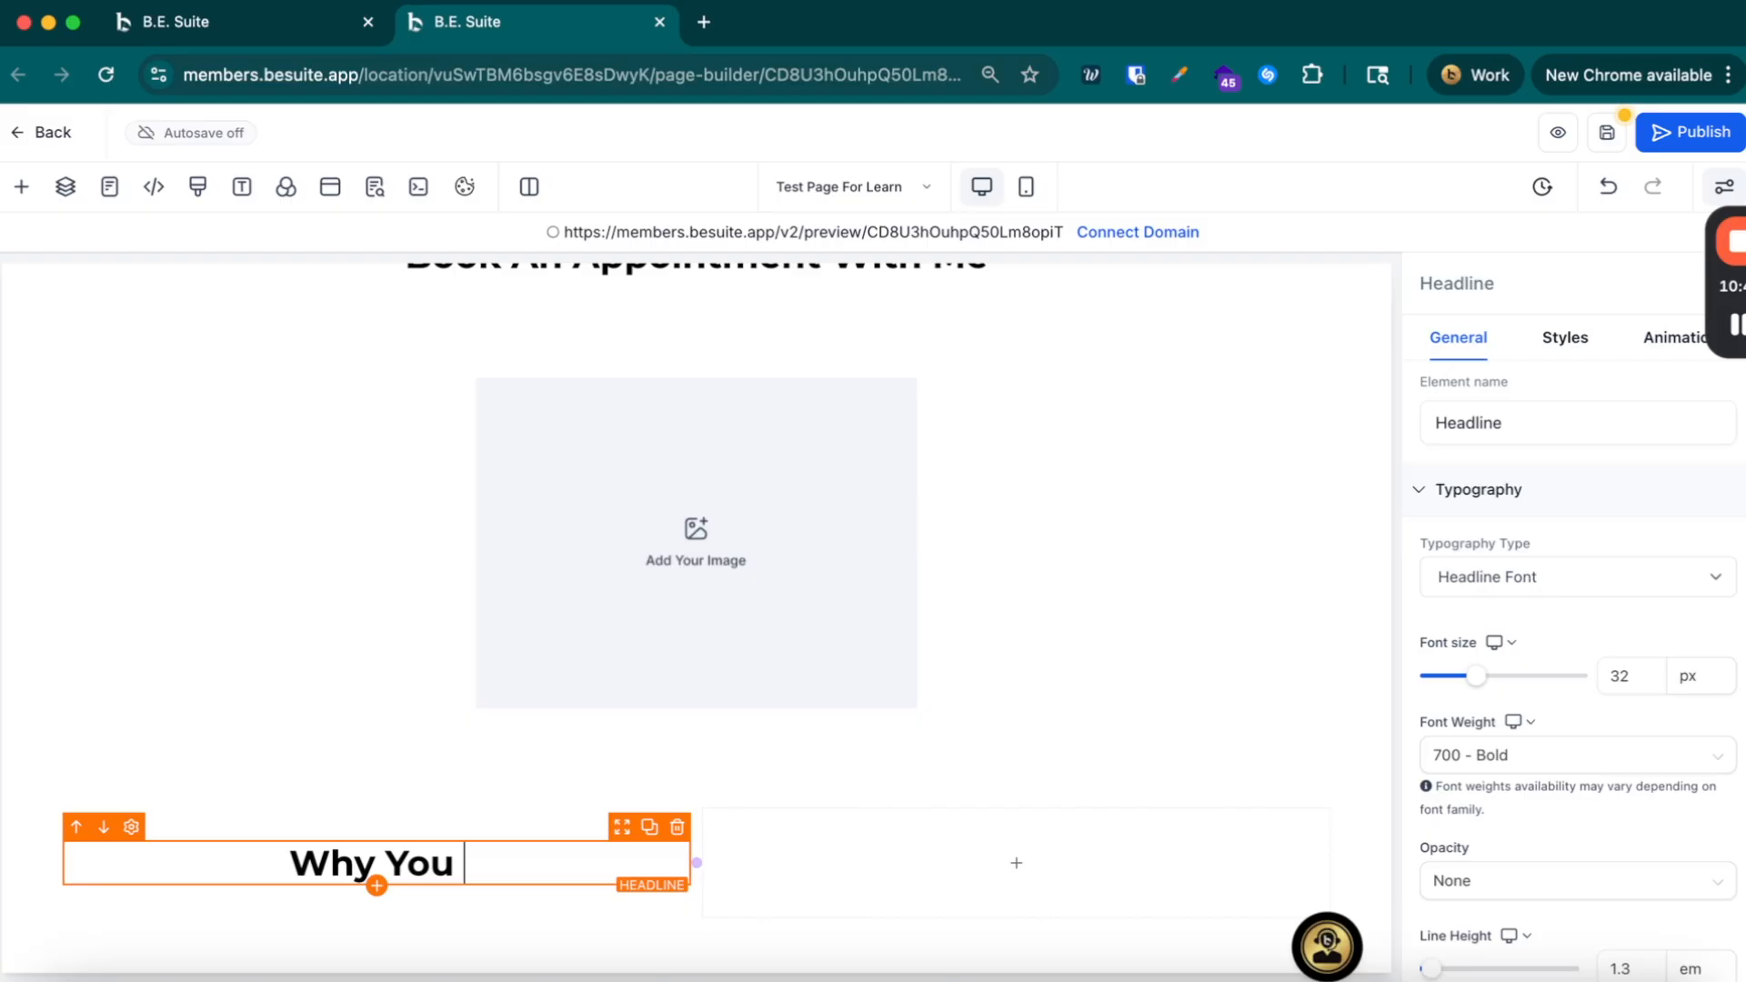
pyautogui.write('Should oo')
pyautogui.press('BackSpace')
pyautogui.press('BackSpace')
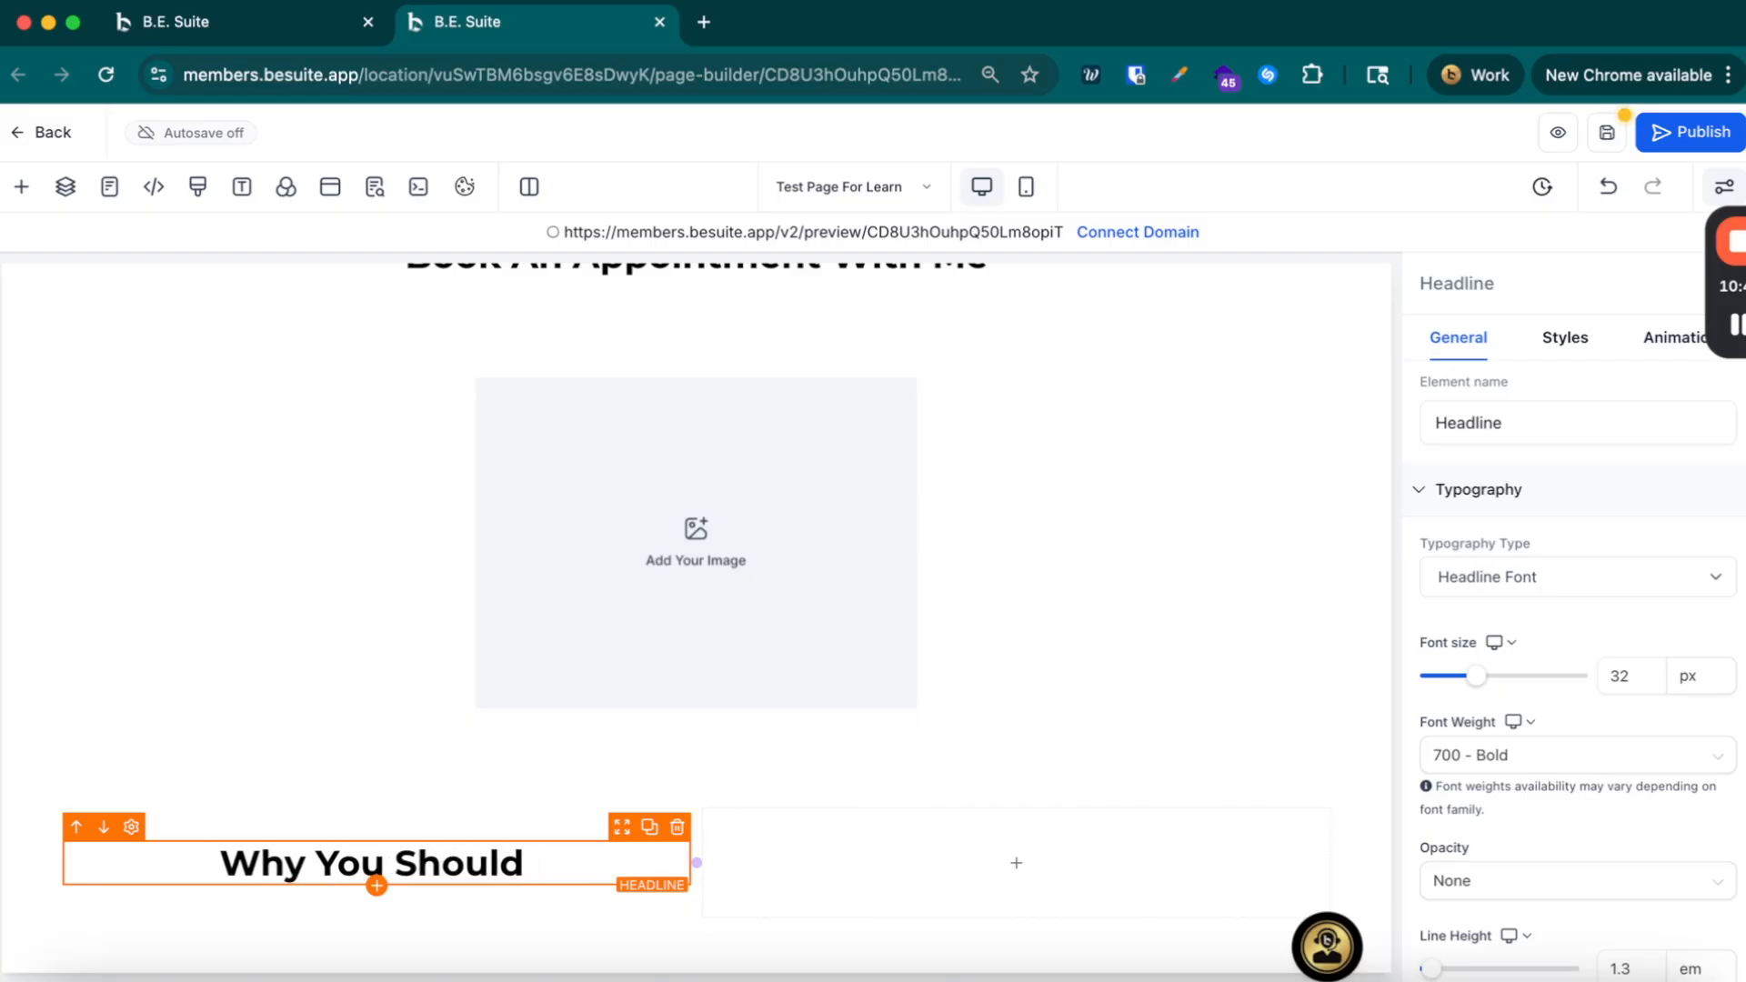
pyautogui.write('Book')
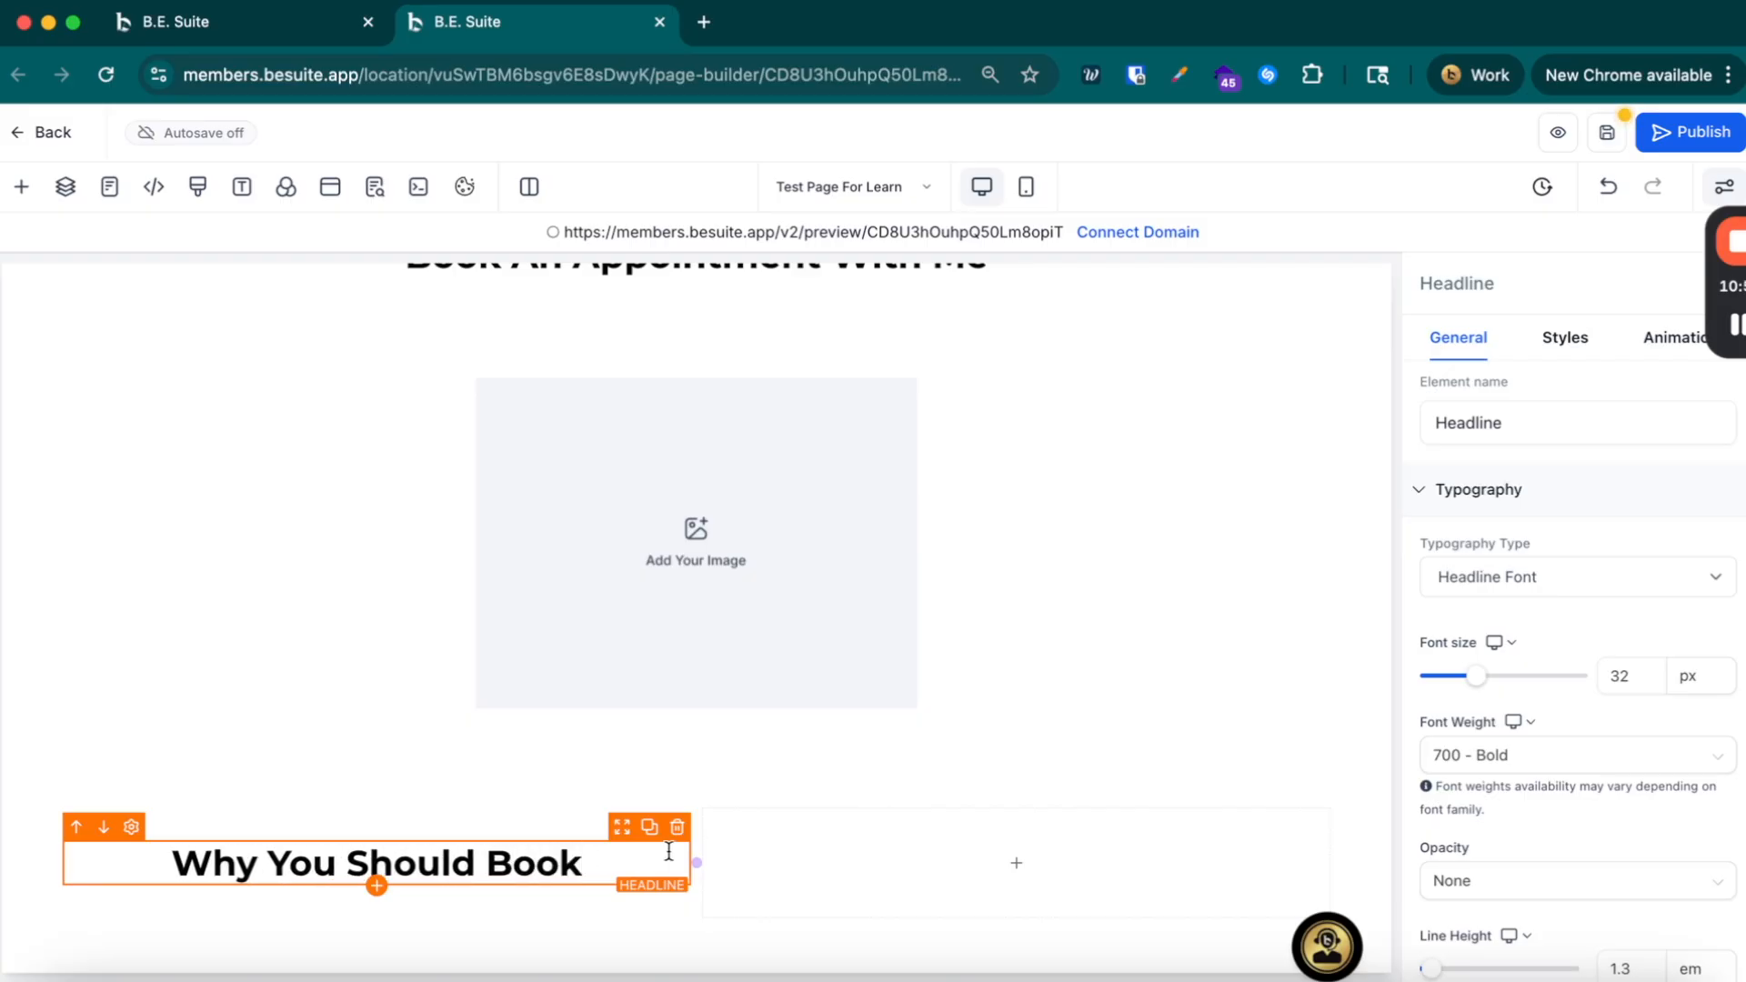
# Step: Place a copy of the "Why You Should Book" headline in the second column
pyautogui.click(789, 860)
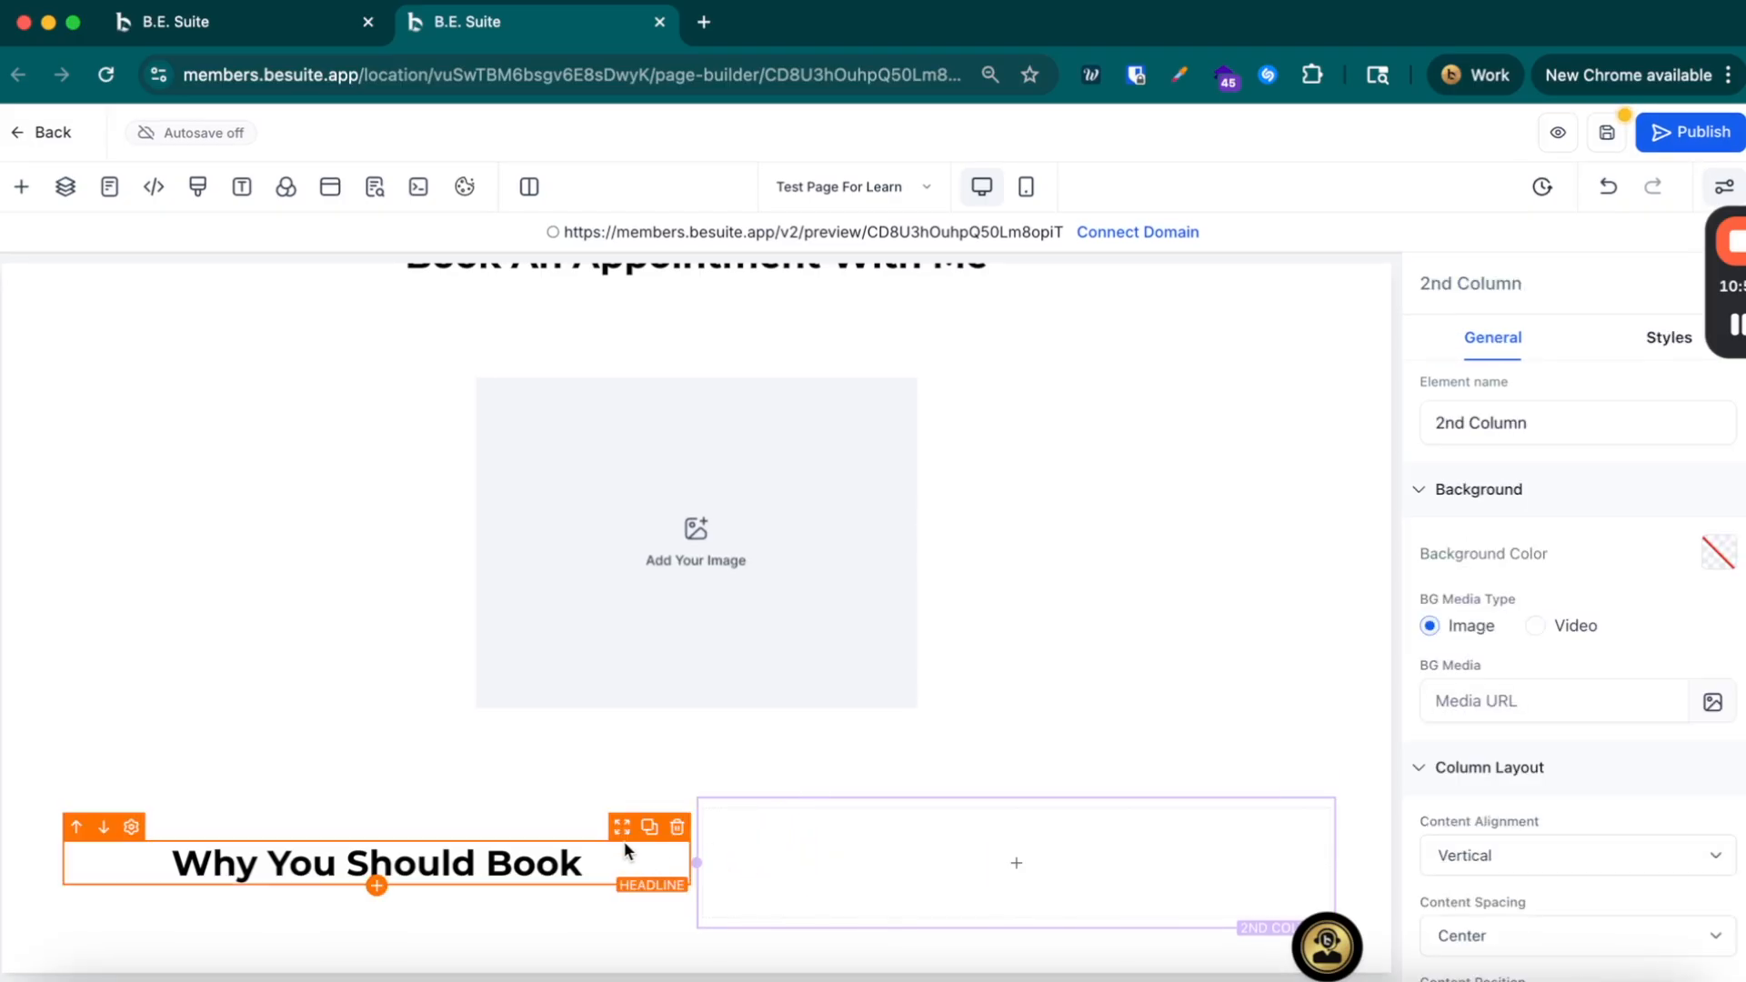
pyautogui.moveTo(622, 827); pyautogui.dragTo(968, 835)
pyautogui.click(1119, 906)
# Step: Change the second column's headline text to "Why You Should Book Now"
pyautogui.doubleClick(1167, 891)
pyautogui.write('Boo')
pyautogui.write('k BOO')
pyautogui.press('BackSpace')
pyautogui.press('BackSpace')
pyautogui.press('BackSpace')
pyautogui.press('BackSpace')
pyautogui.write('Noq')
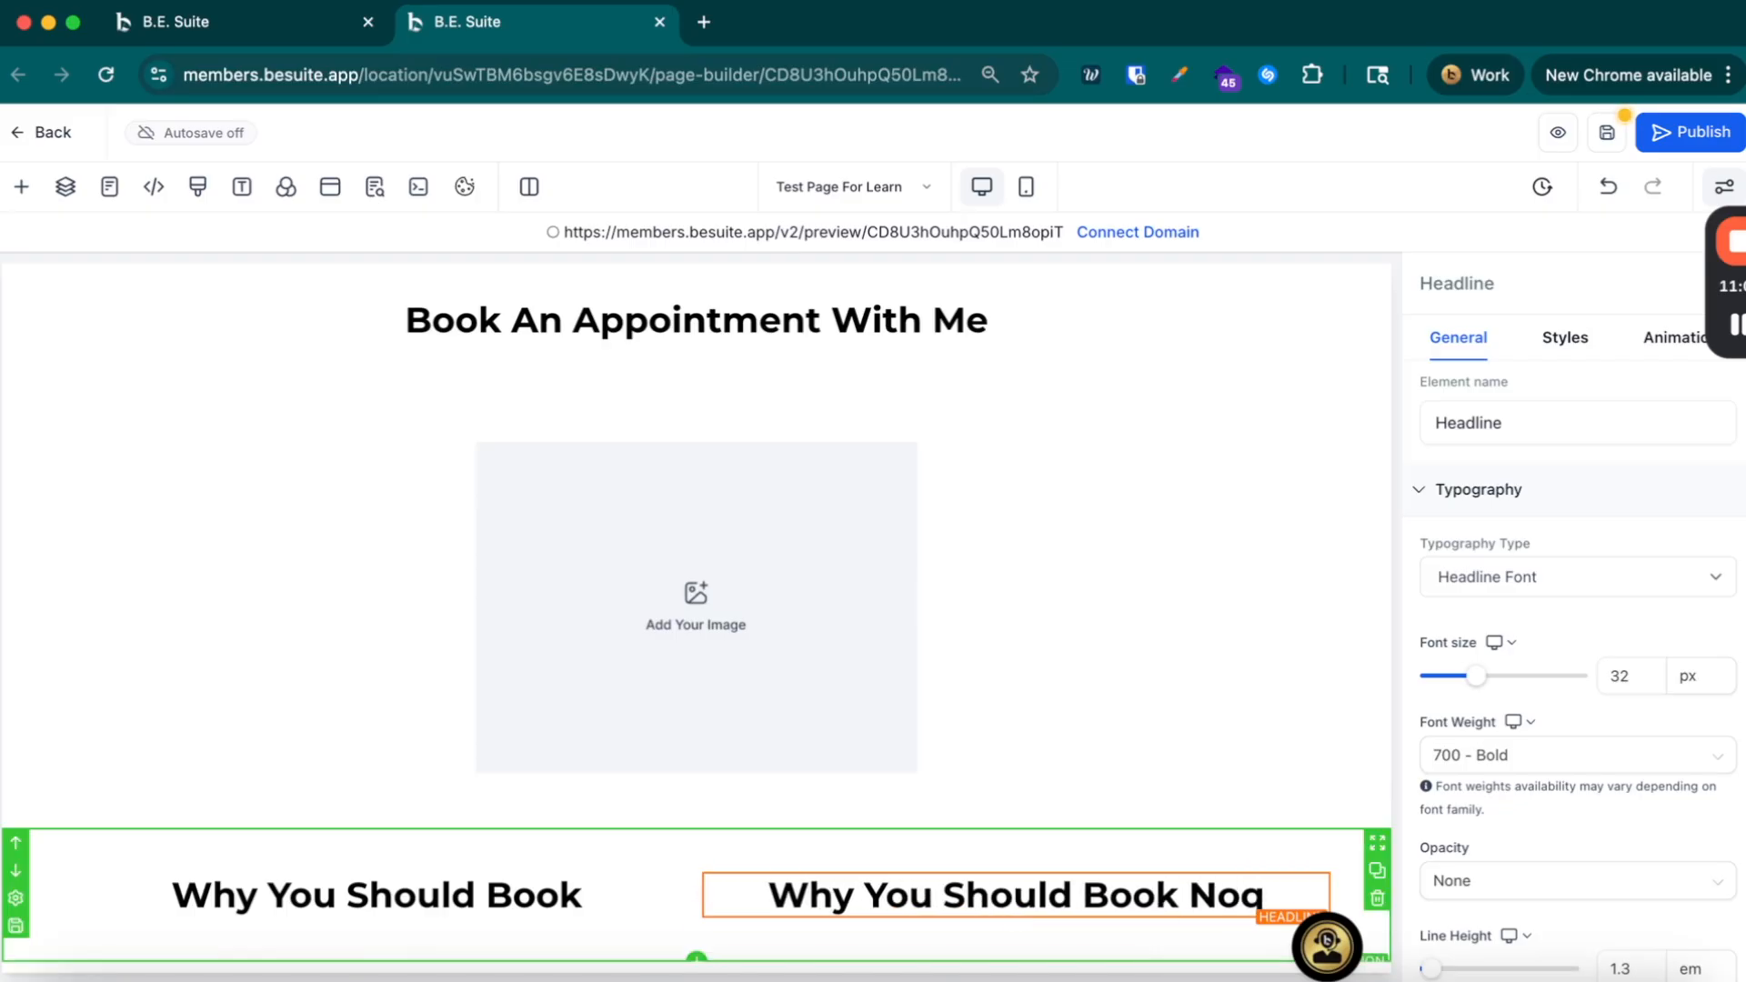
pyautogui.press('BackSpace')
pyautogui.write('w')
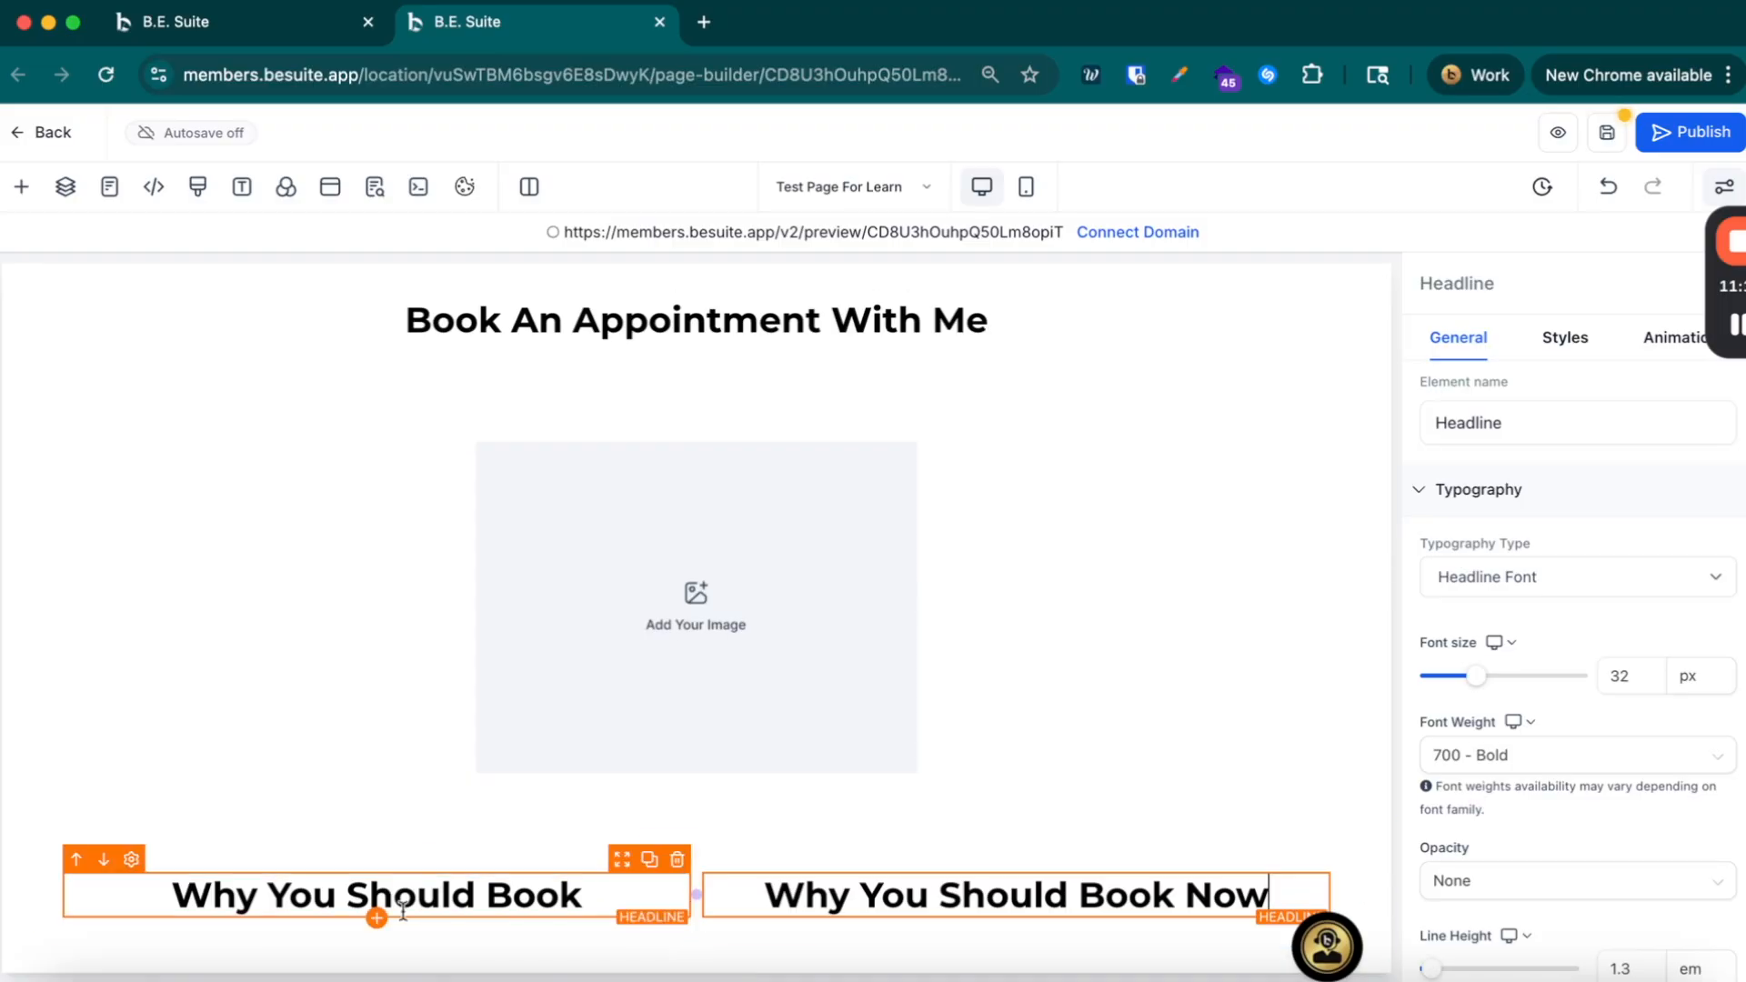
# Step: Search the elements for "bu" and place a Bullet list element below the two-column row
pyautogui.click(375, 920)
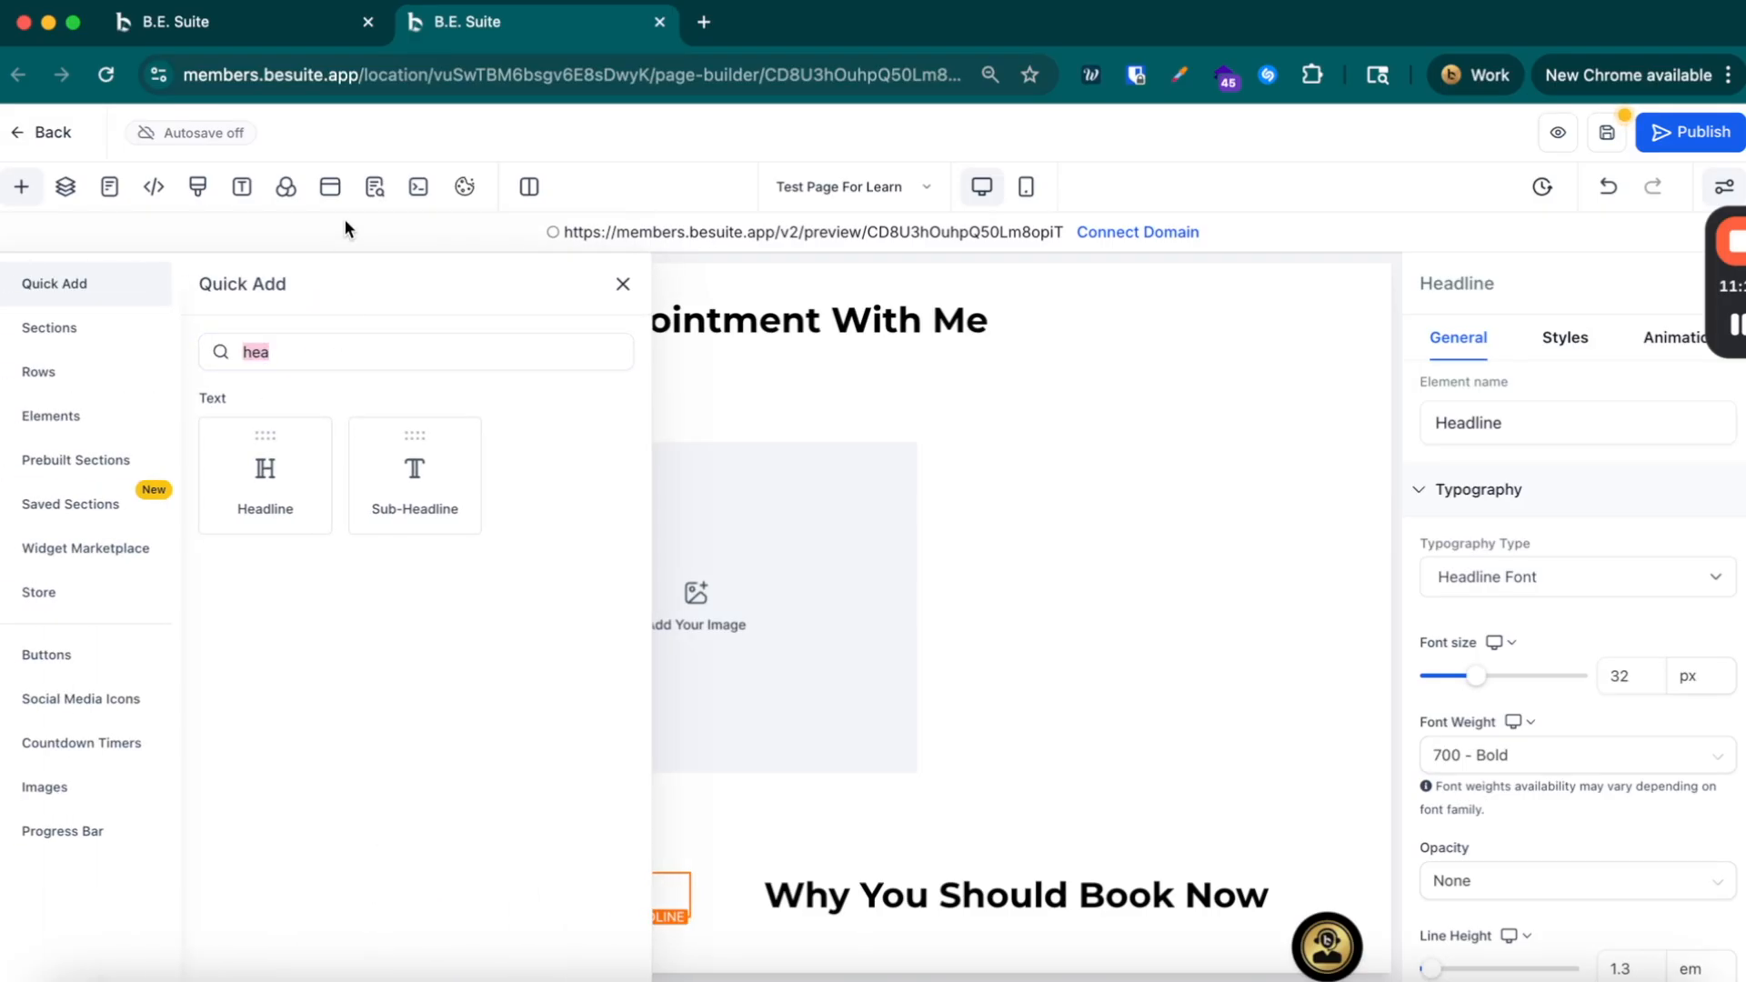
pyautogui.click(335, 355)
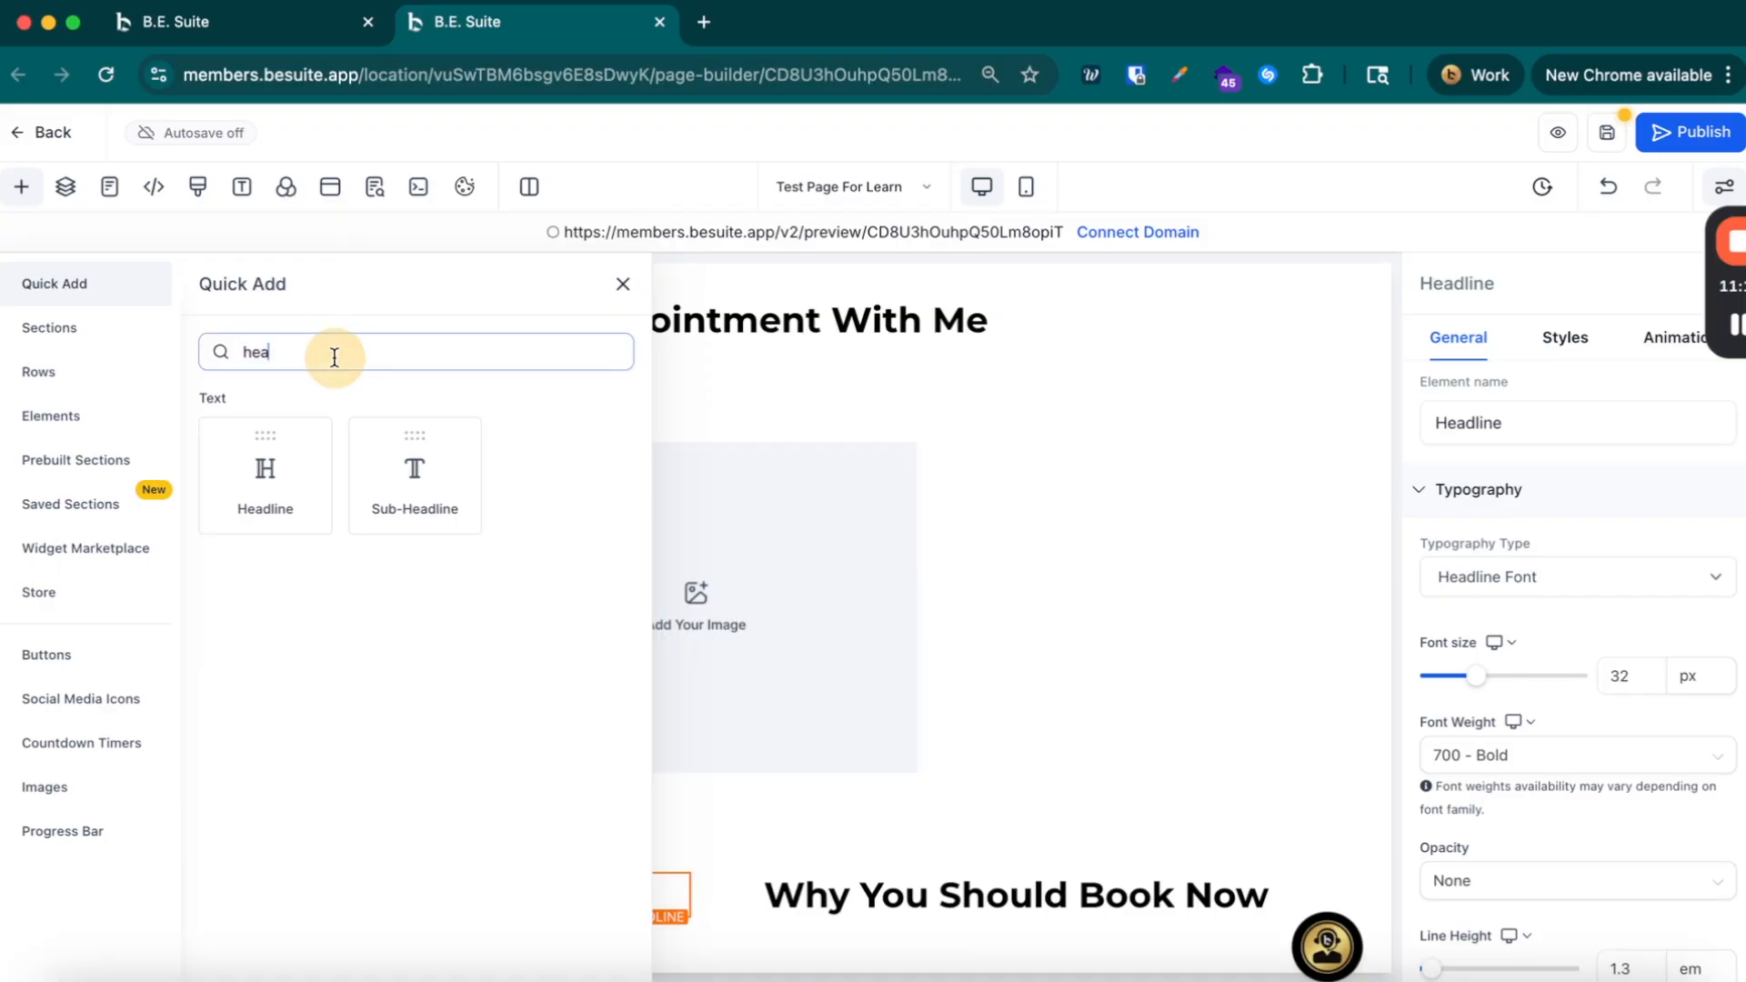
pyautogui.press('BackSpace')
pyautogui.write('bu')
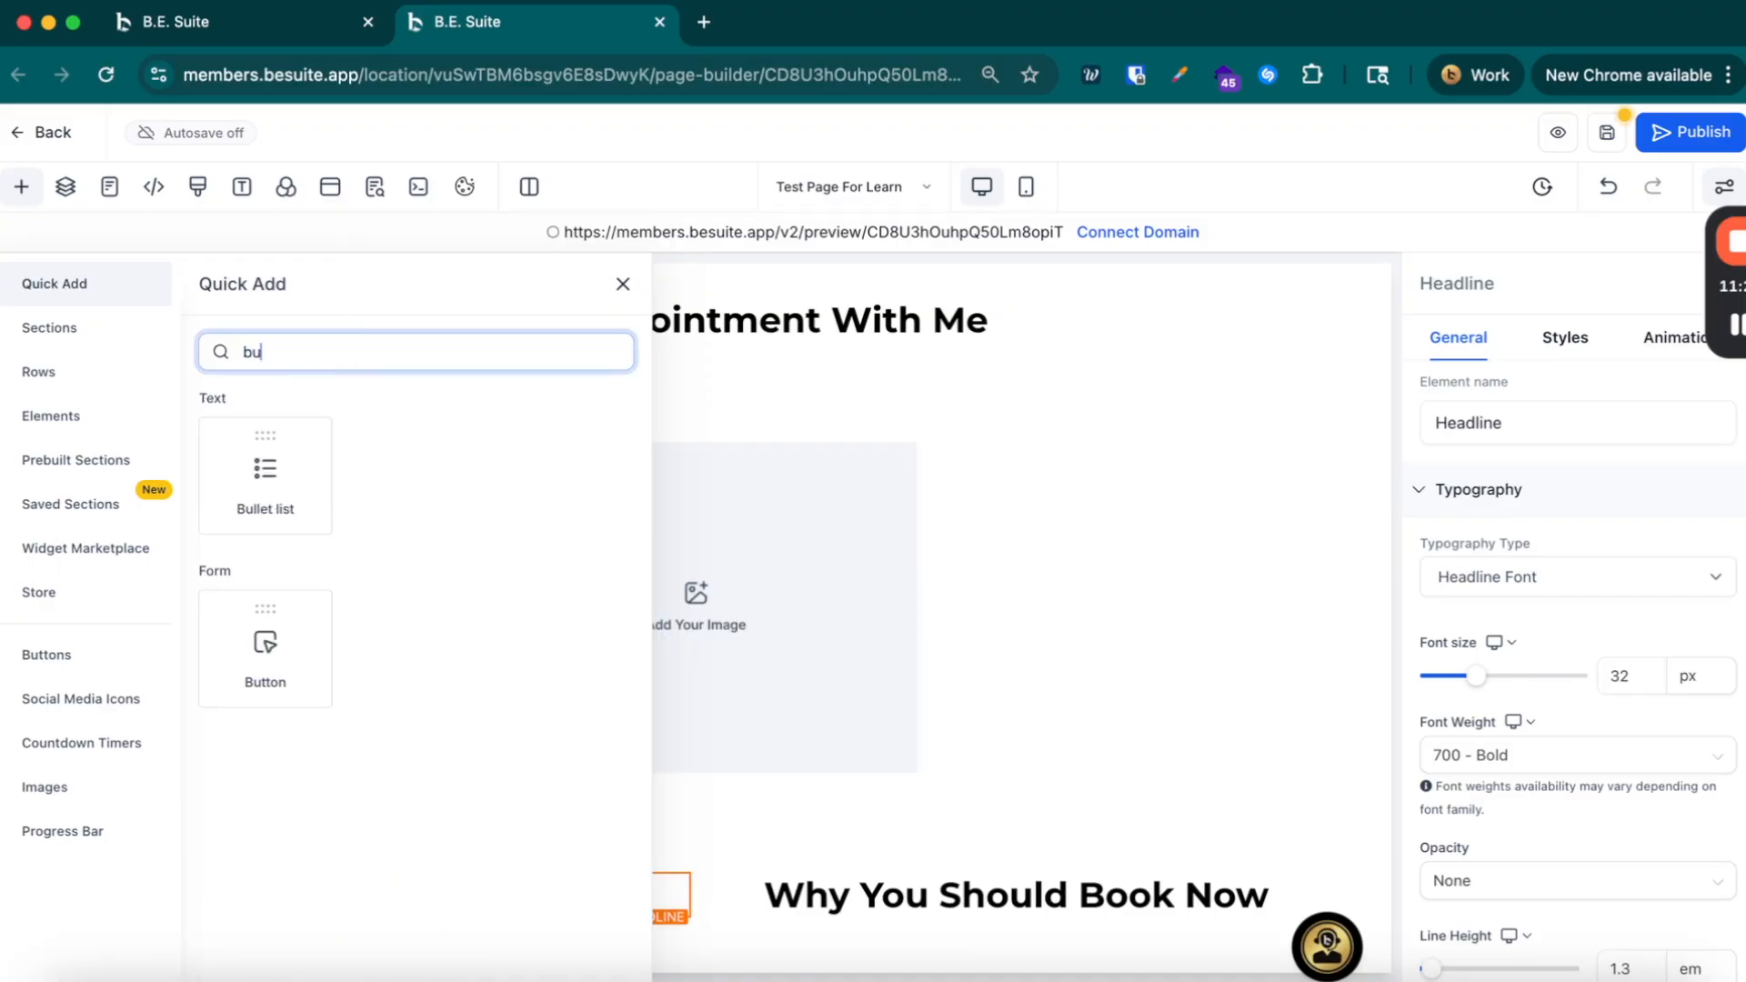
pyautogui.moveTo(264, 467); pyautogui.dragTo(505, 935)
pyautogui.scroll(-1, 542, 758)
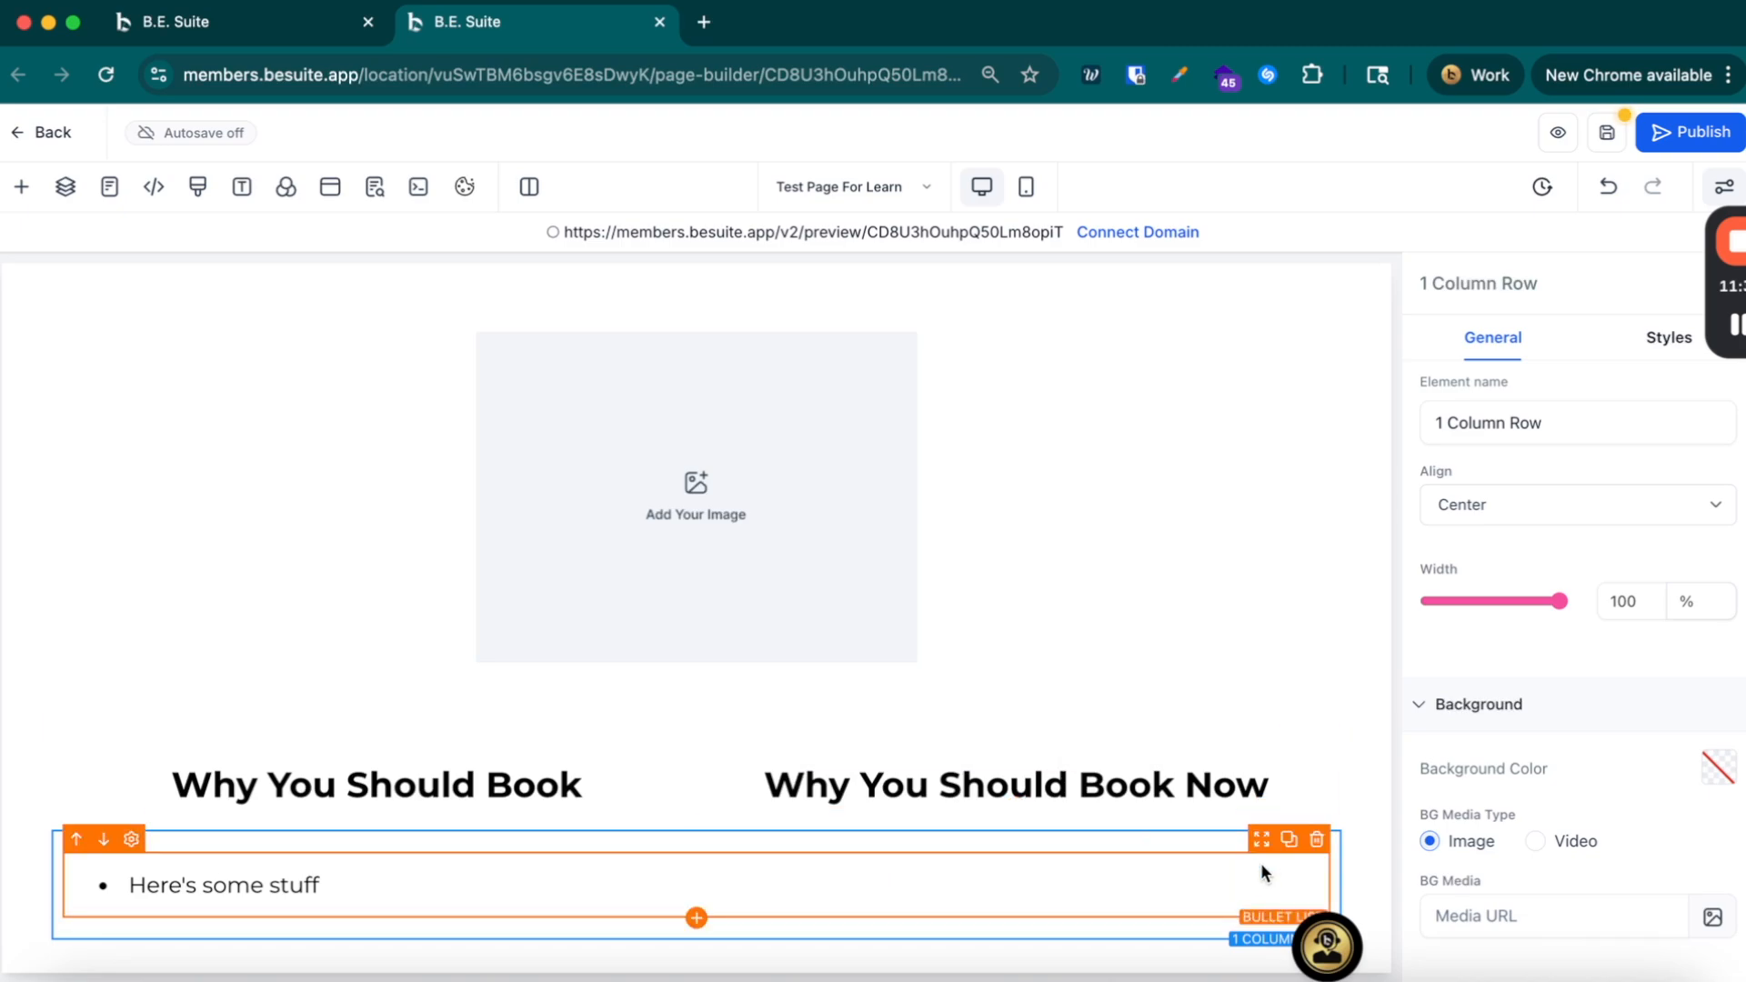
# Step: Move the bullet list into the first column and order it directly beneath the "Why You Should Book" headline
pyautogui.click(1262, 871)
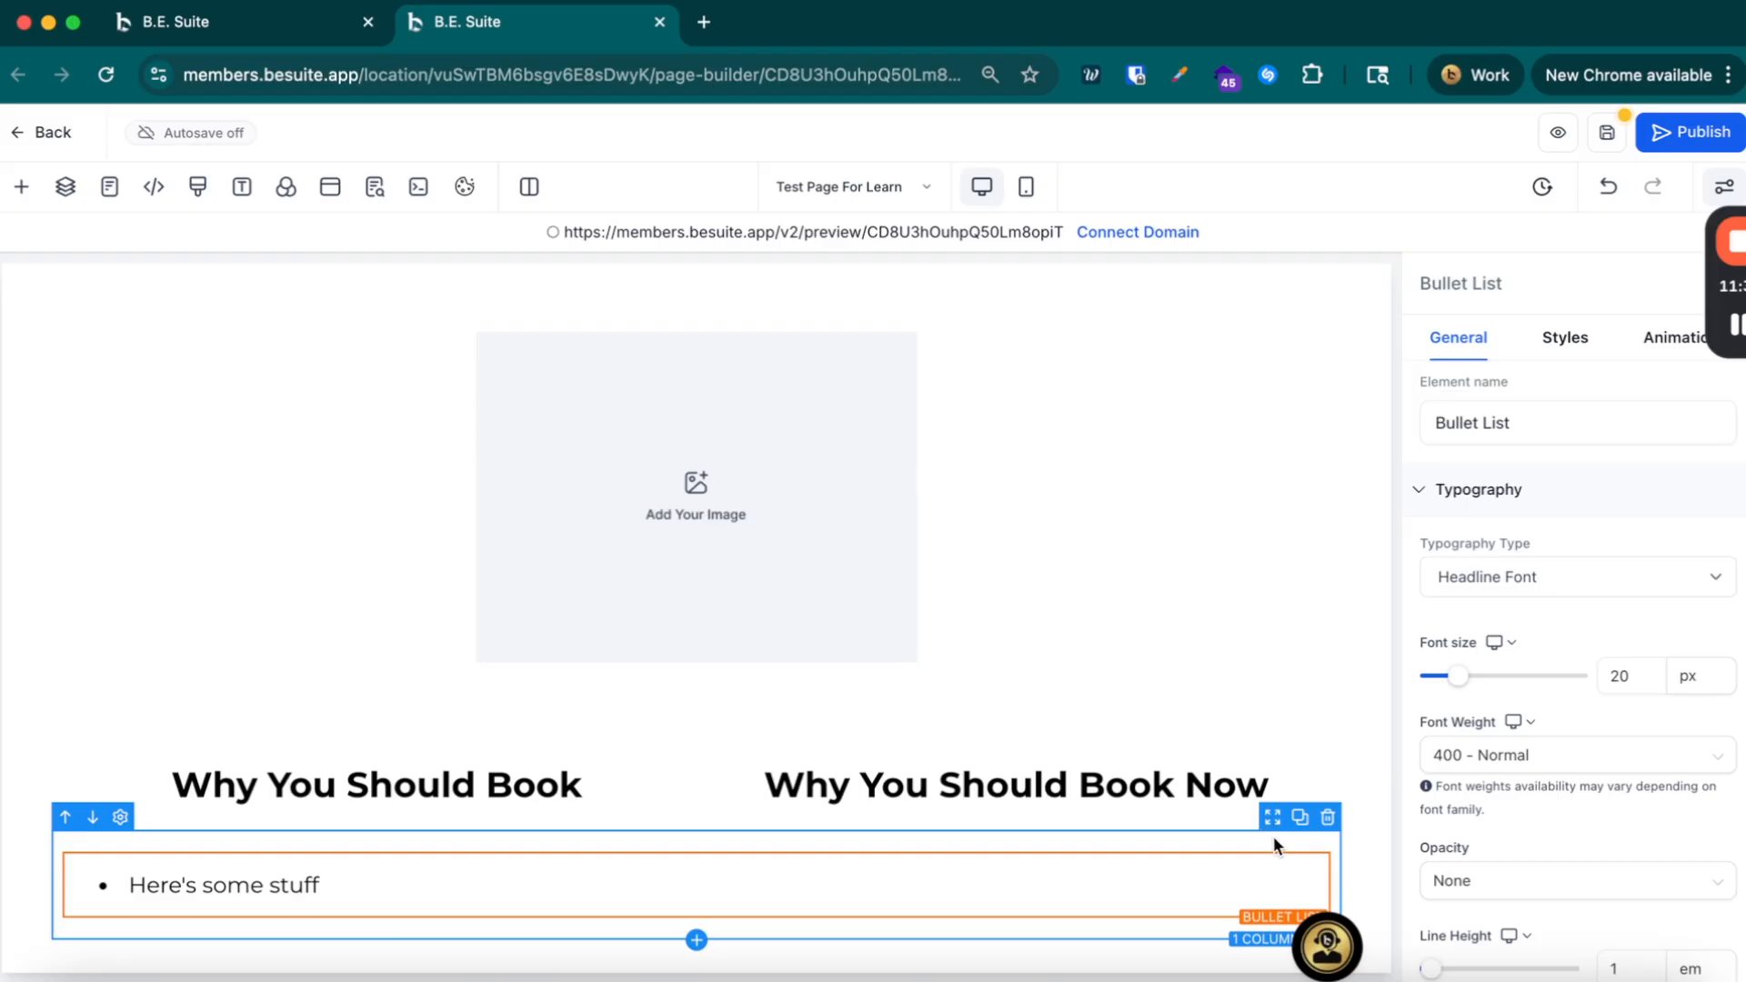
pyautogui.moveTo(1261, 857); pyautogui.dragTo(500, 842)
pyautogui.scroll(-2, 473, 837)
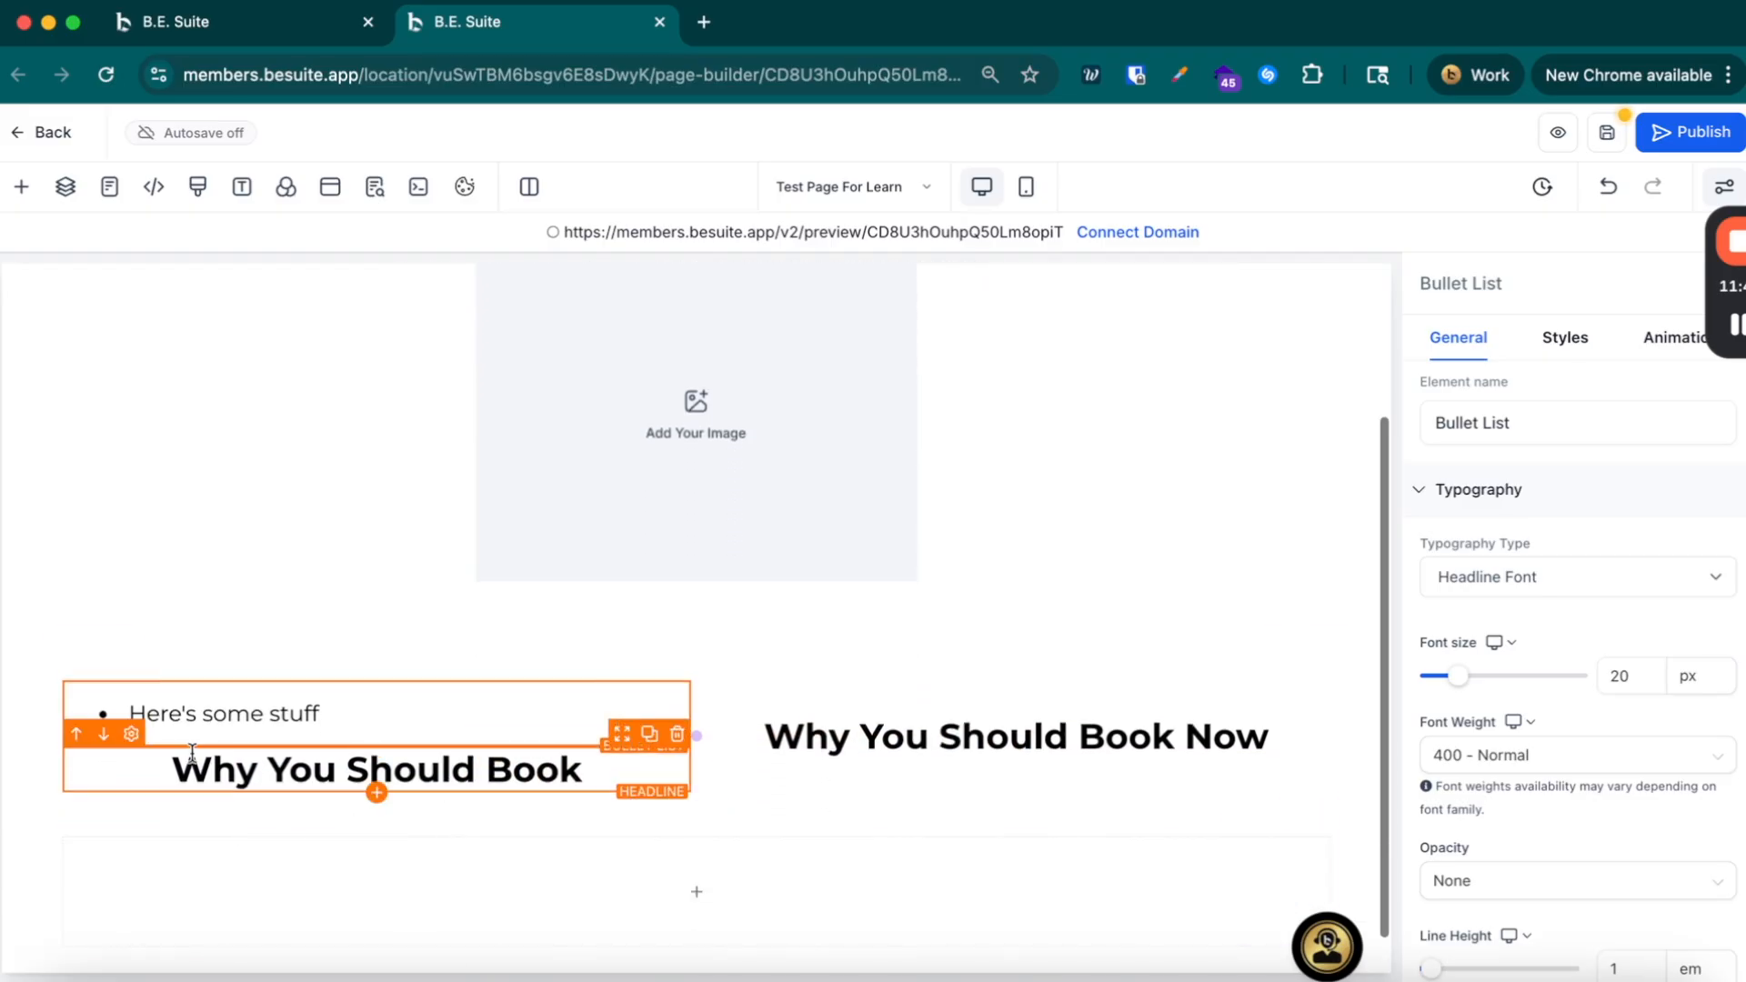
pyautogui.click(77, 735)
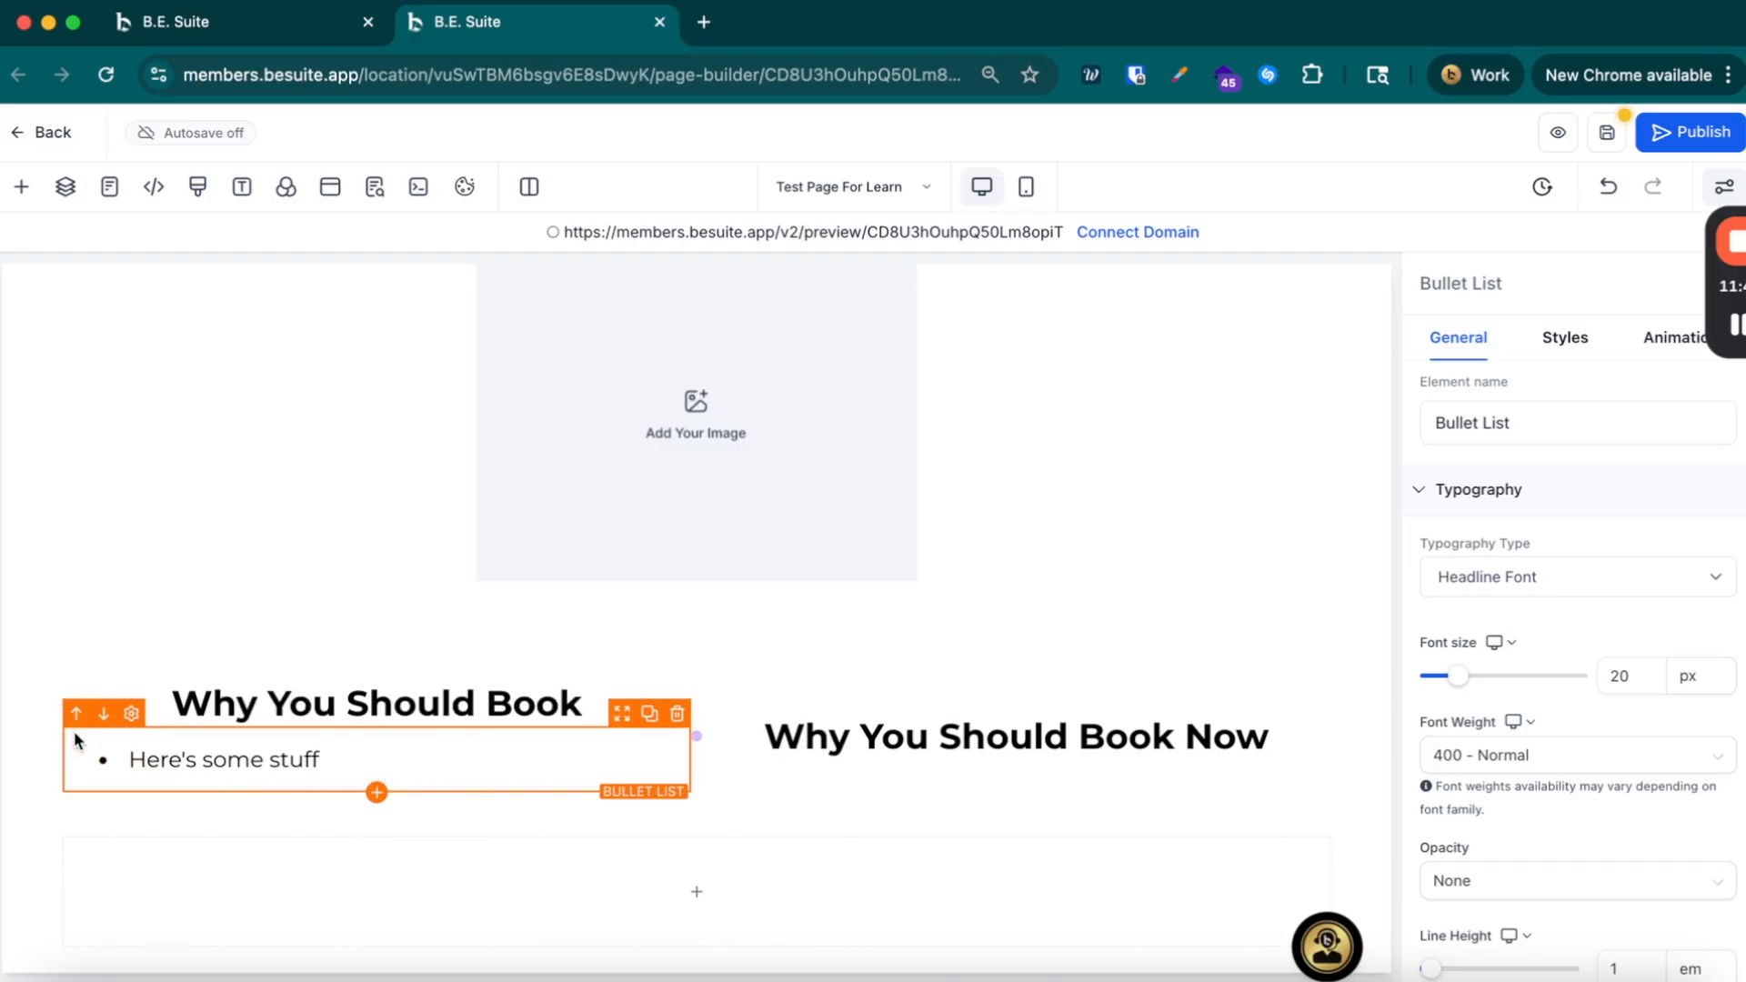
# Step: Place a copy of the bullet list in the second column and add the items "More Reasons" and "Athoer Reason" to the first column's list
pyautogui.click(649, 715)
pyautogui.moveTo(626, 721); pyautogui.dragTo(1040, 762)
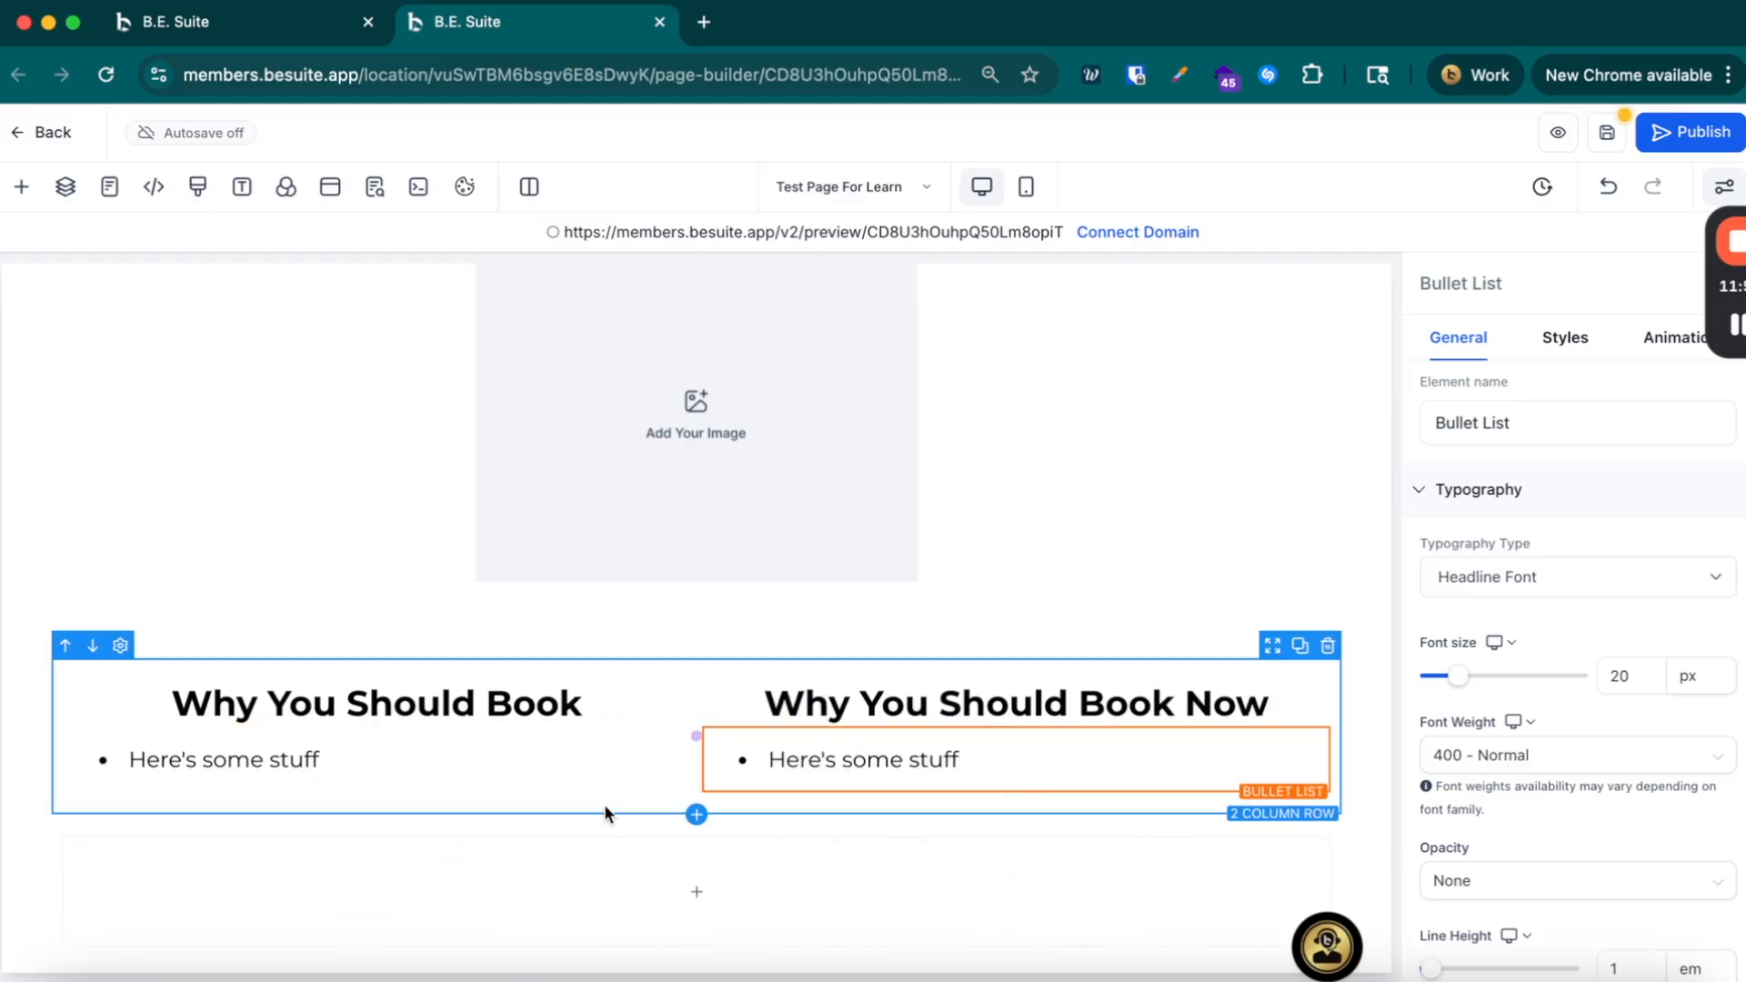
pyautogui.click(478, 755)
pyautogui.click(479, 755)
pyautogui.press('Return')
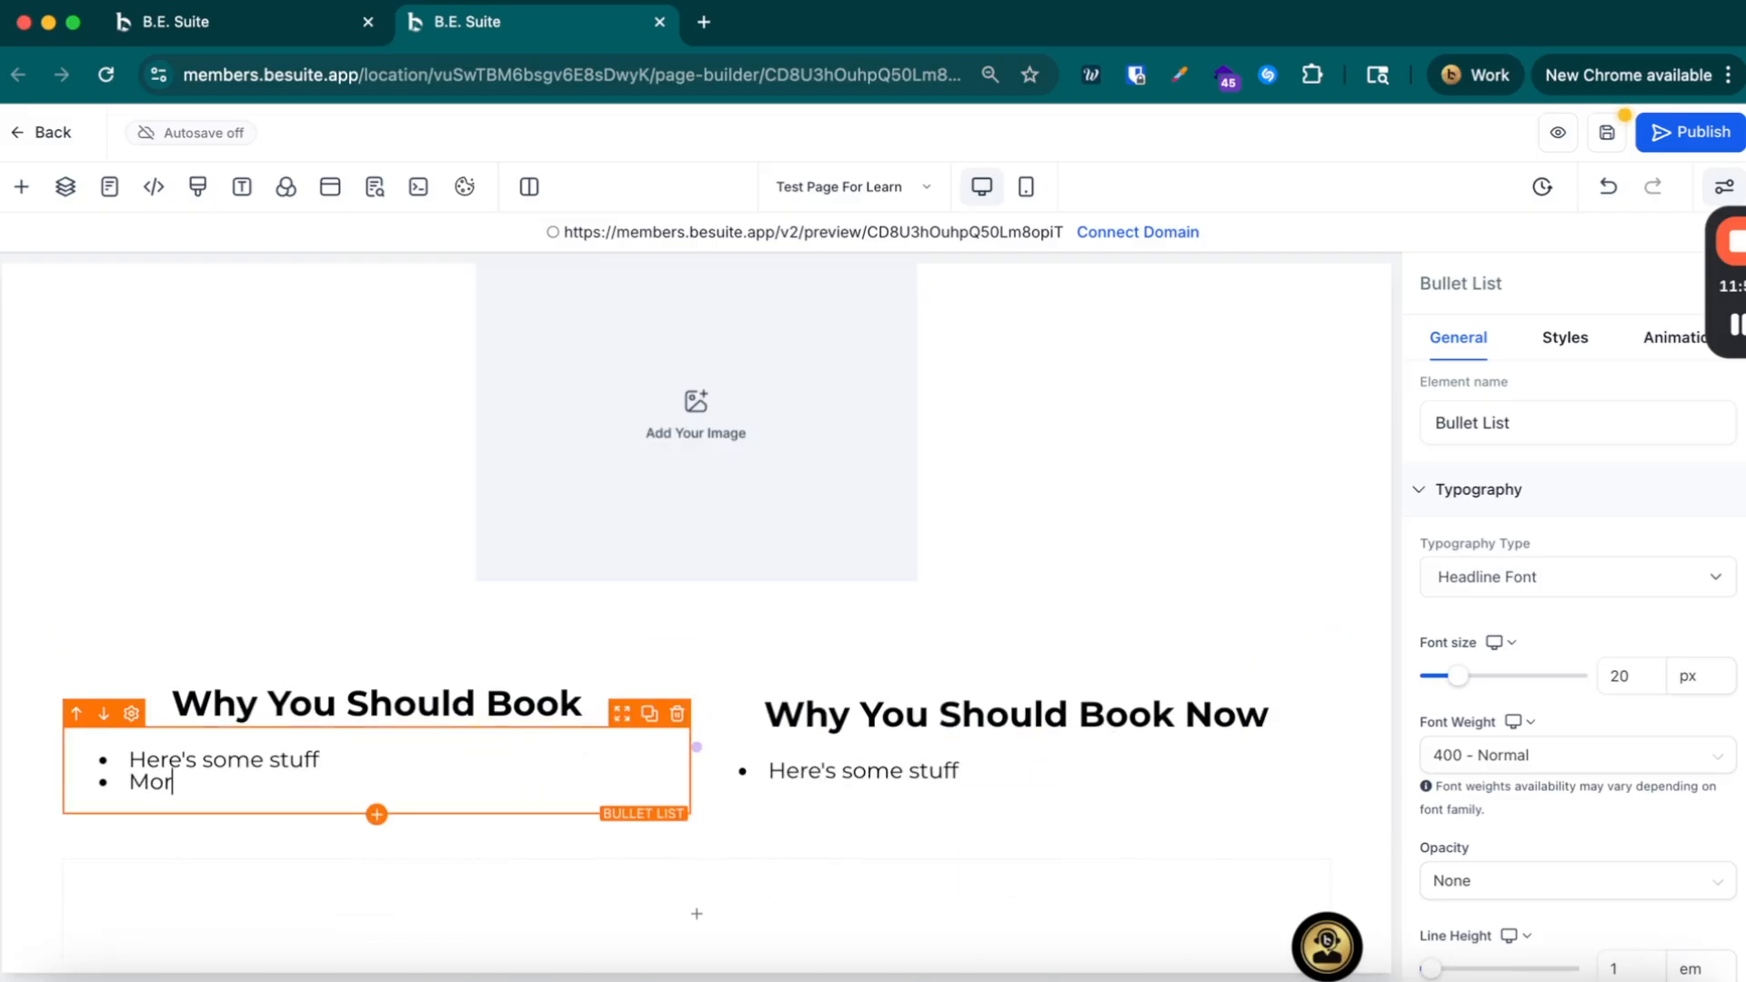
pyautogui.write('More Reasons')
pyautogui.press('Return')
pyautogui.write('Athoer Reason')
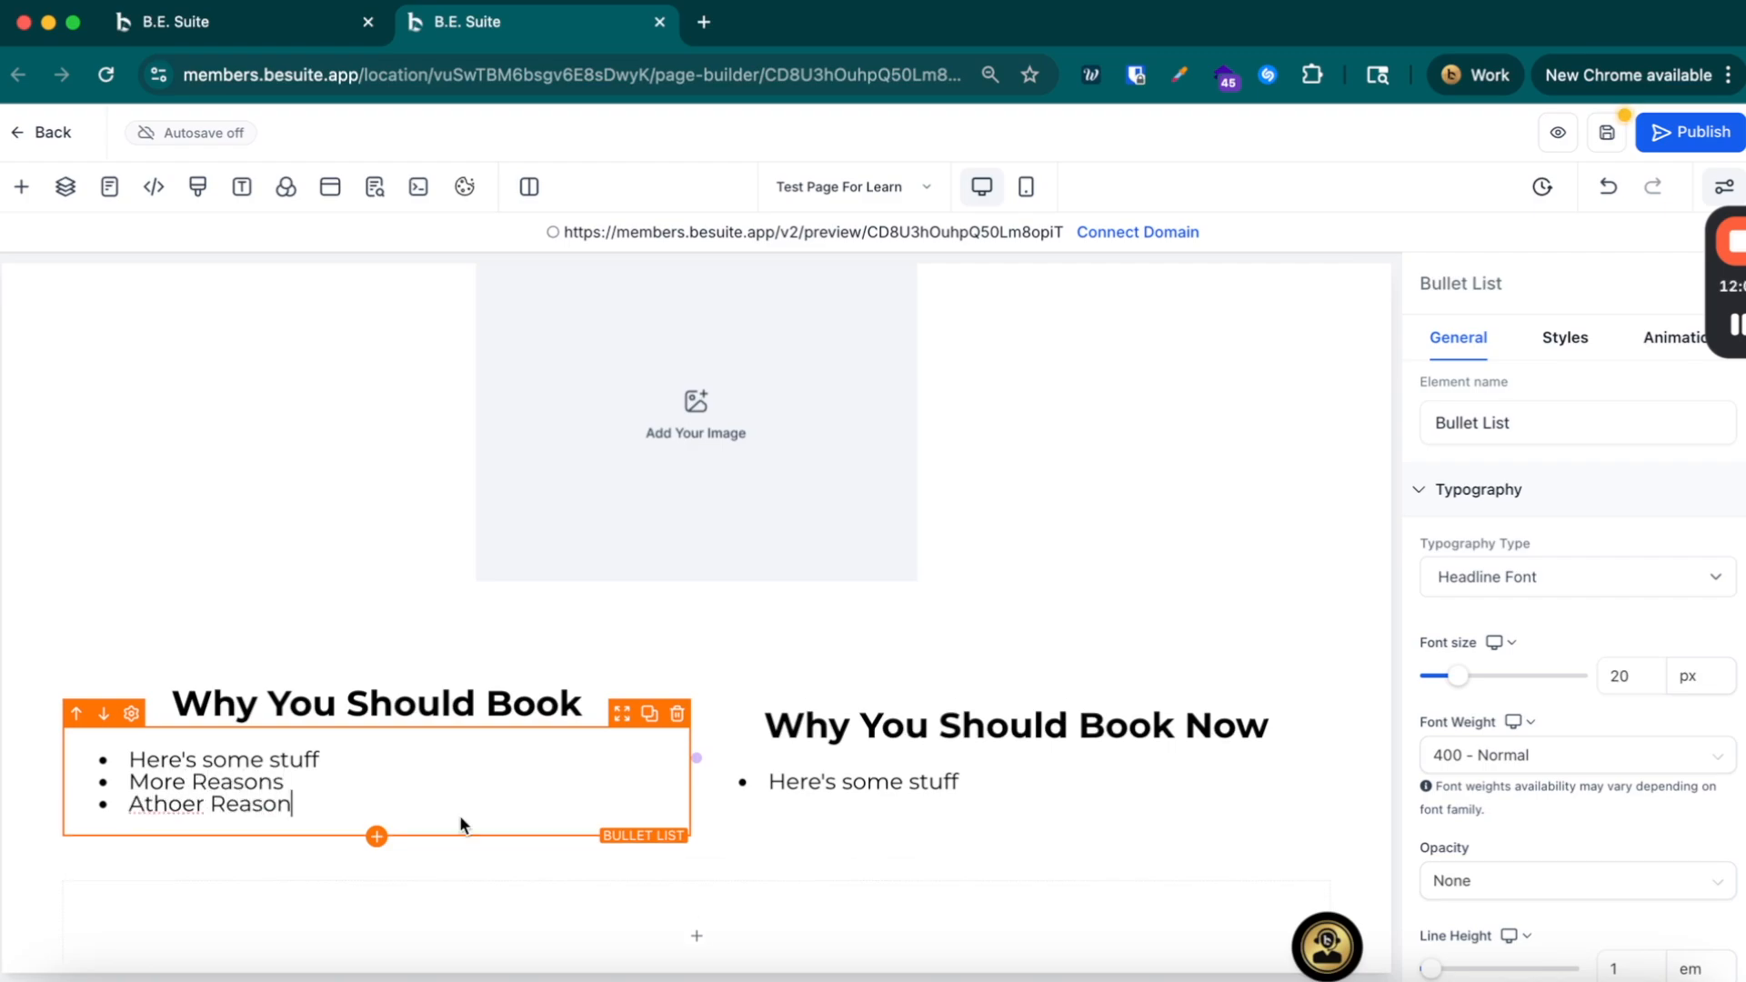
# Step: Add the items "More Reasons" and "Another Reason" to the bullet list under "Why You Should Book Now"
pyautogui.click(1055, 780)
pyautogui.click(1054, 780)
pyautogui.press('Return')
pyautogui.write('M')
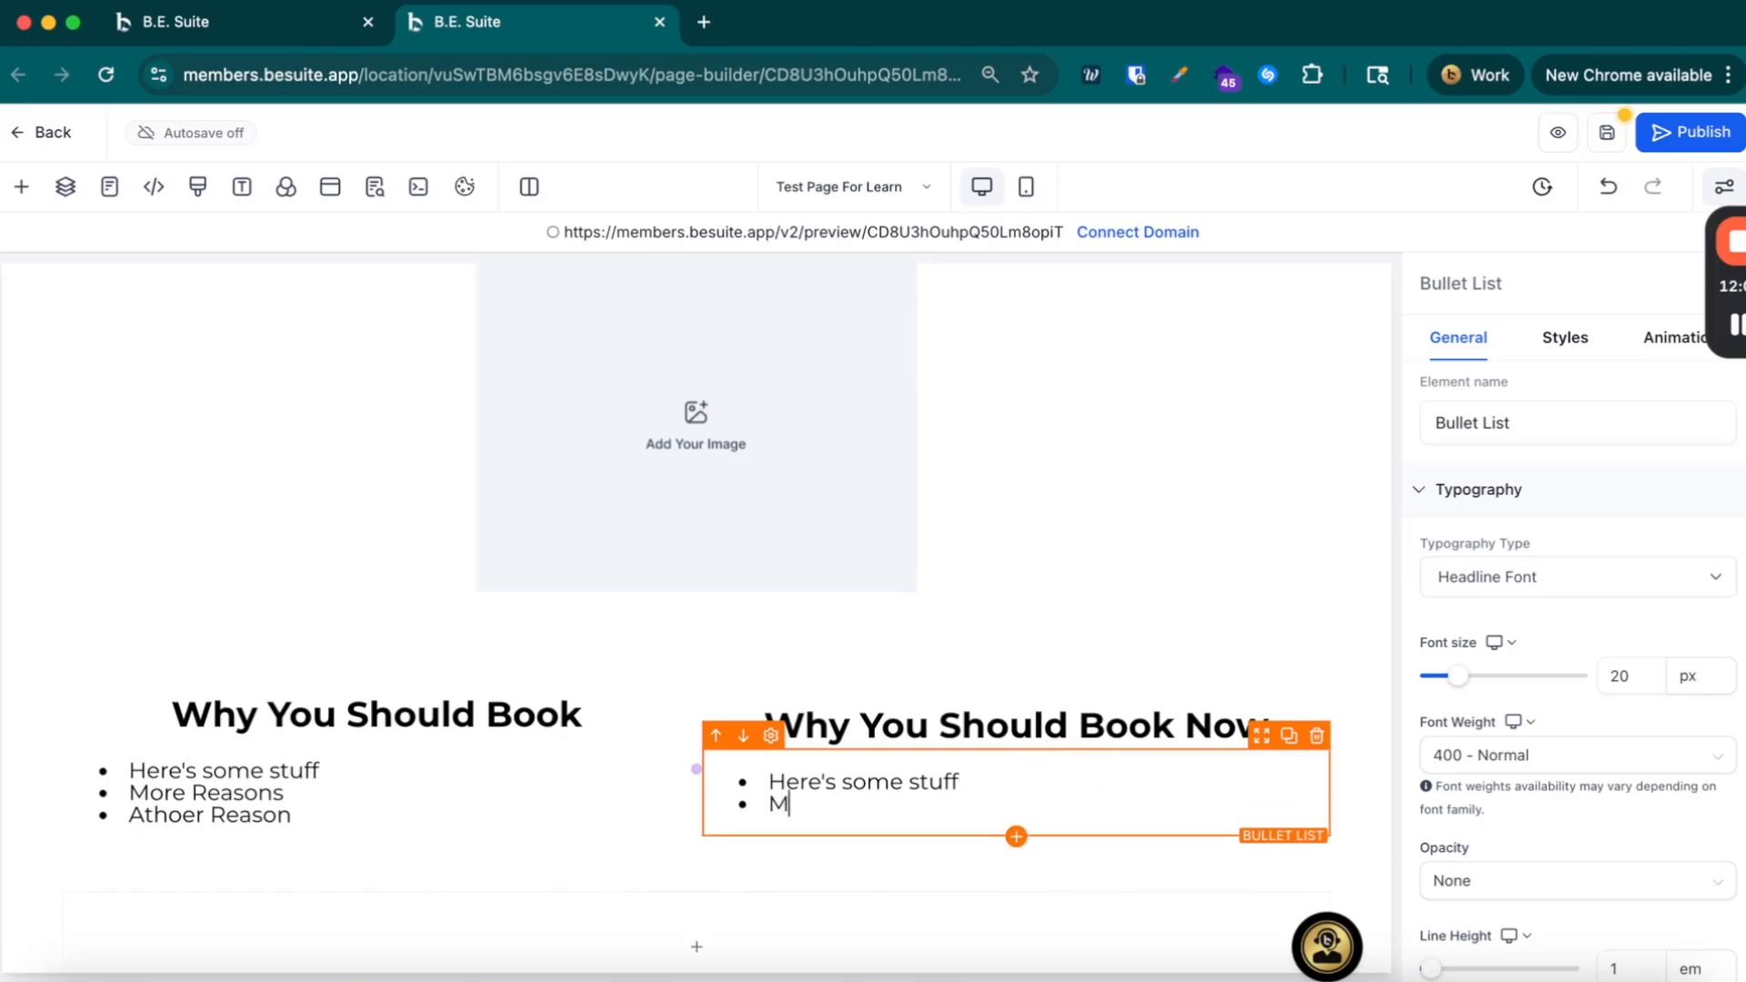
pyautogui.write('ore Reasons')
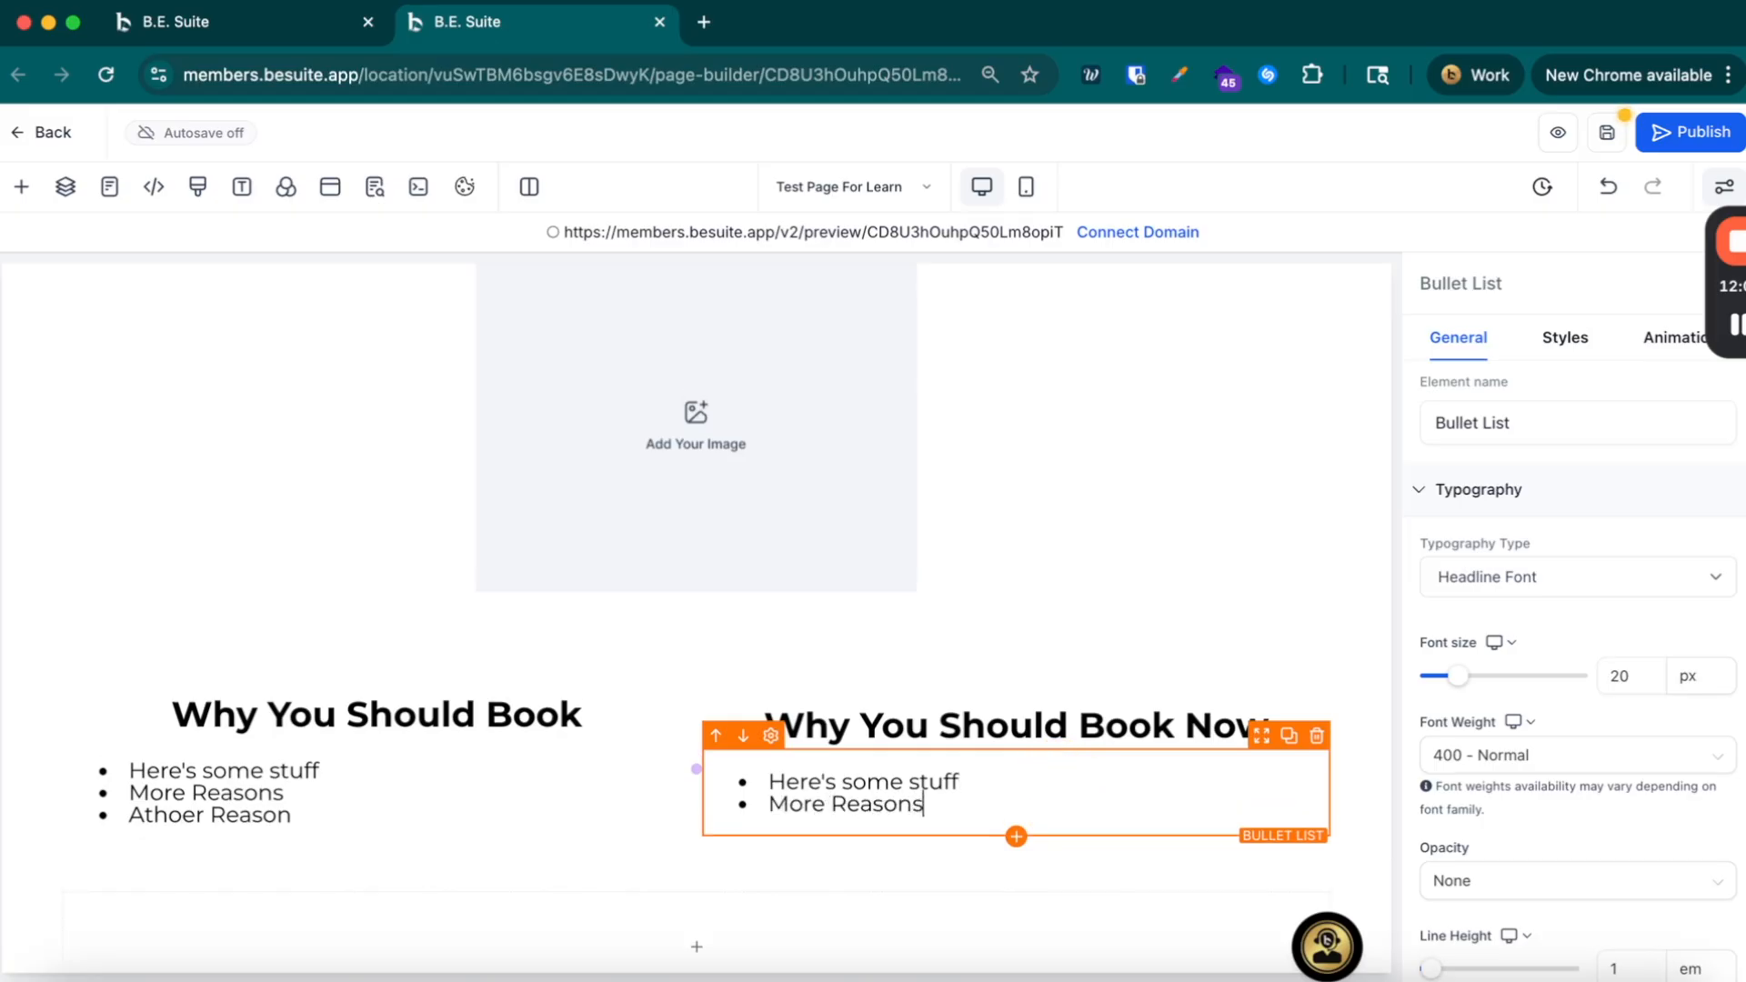
pyautogui.press('Return')
pyautogui.write('Another Rea')
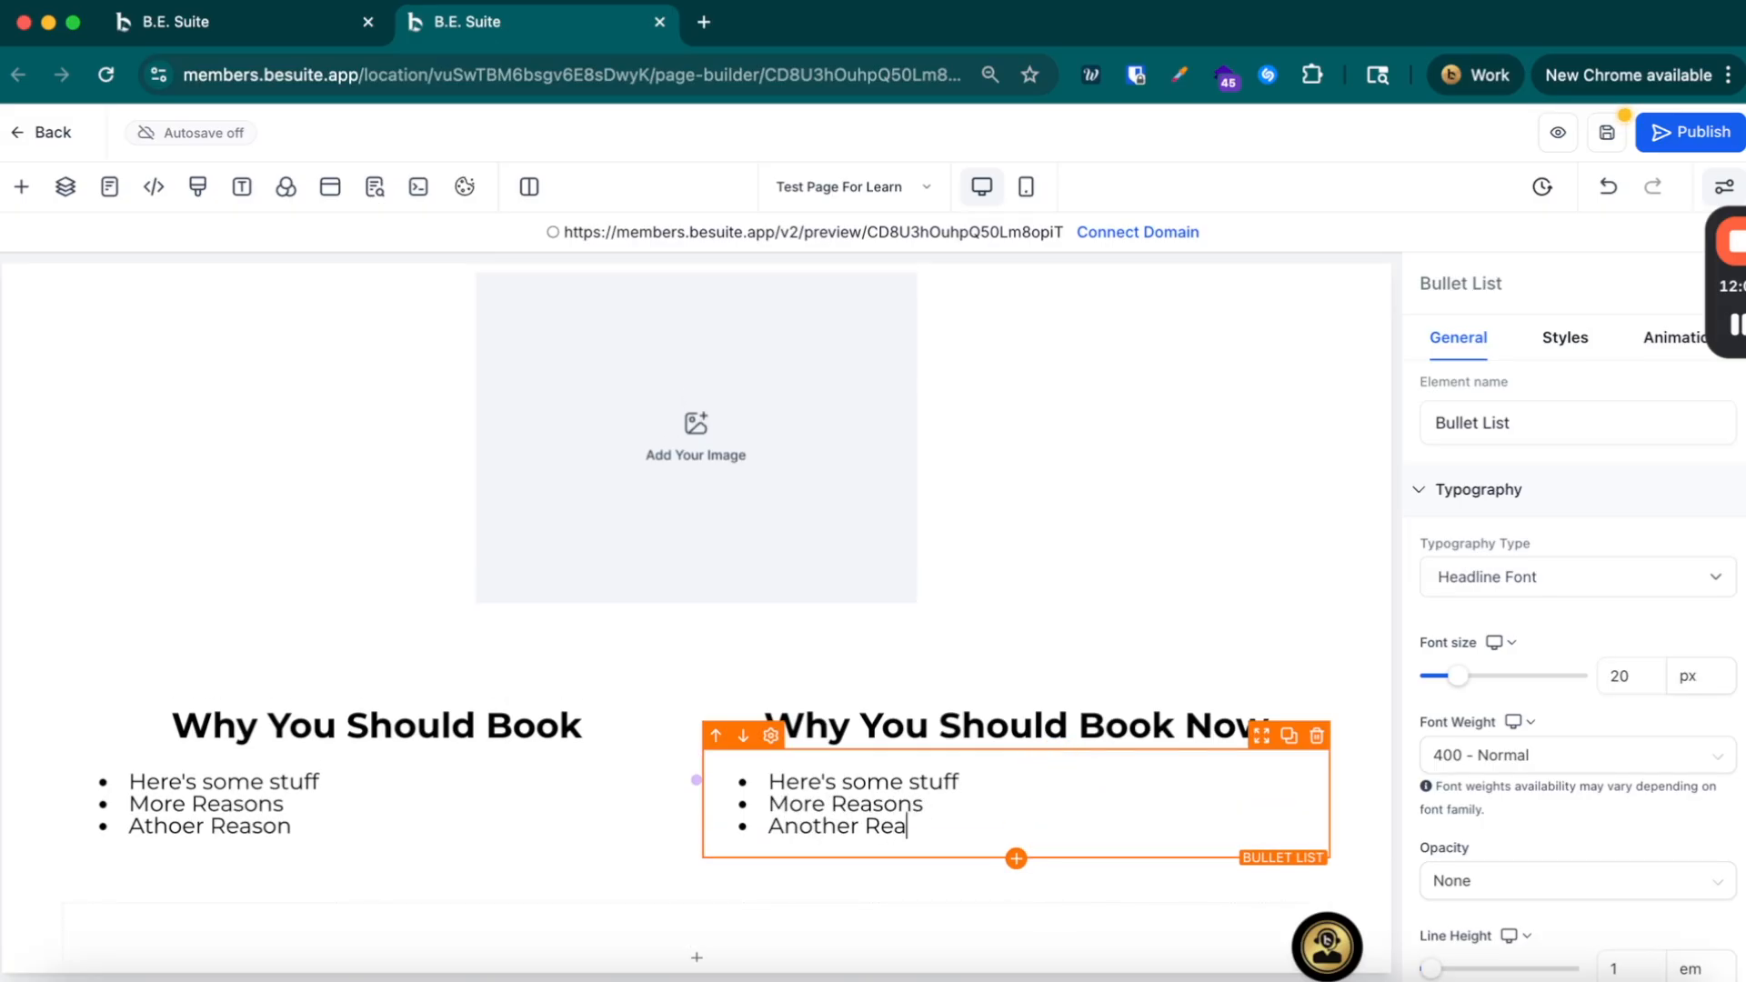
# Step: Set the width of the placeholder image to 200 px
pyautogui.scroll(2, 1027, 610)
pyautogui.click(1018, 604)
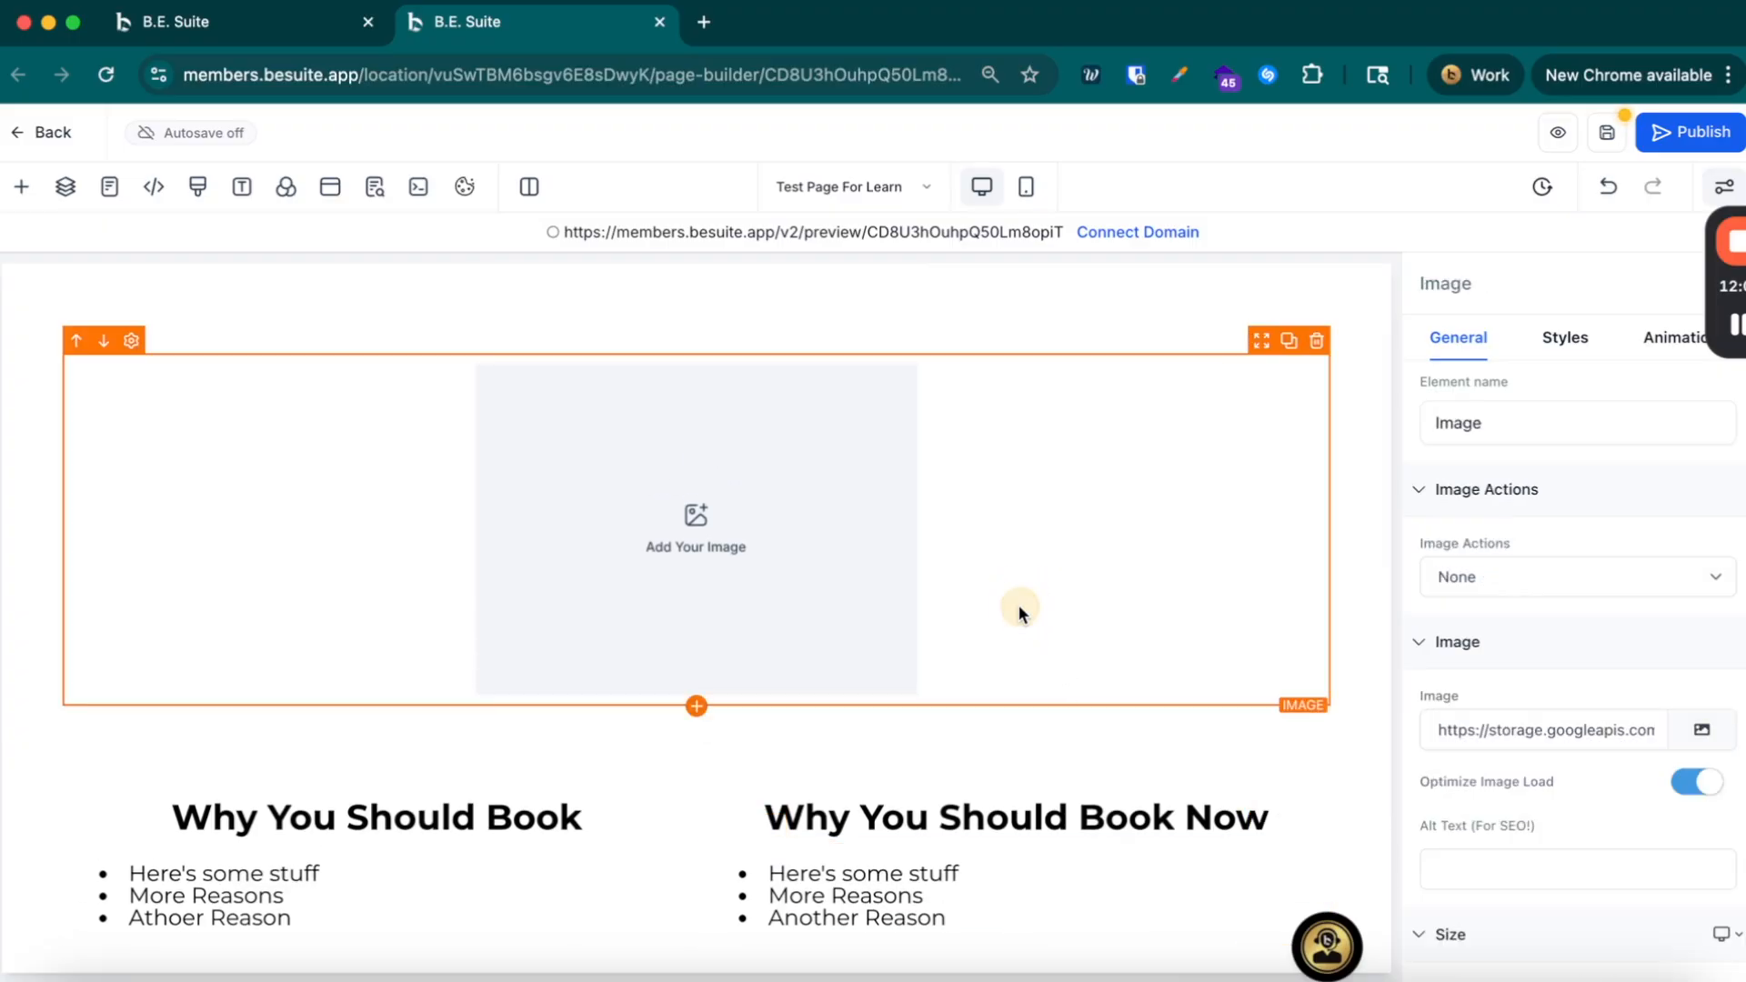
pyautogui.scroll(2, 1017, 604)
pyautogui.scroll(-3, 1532, 689)
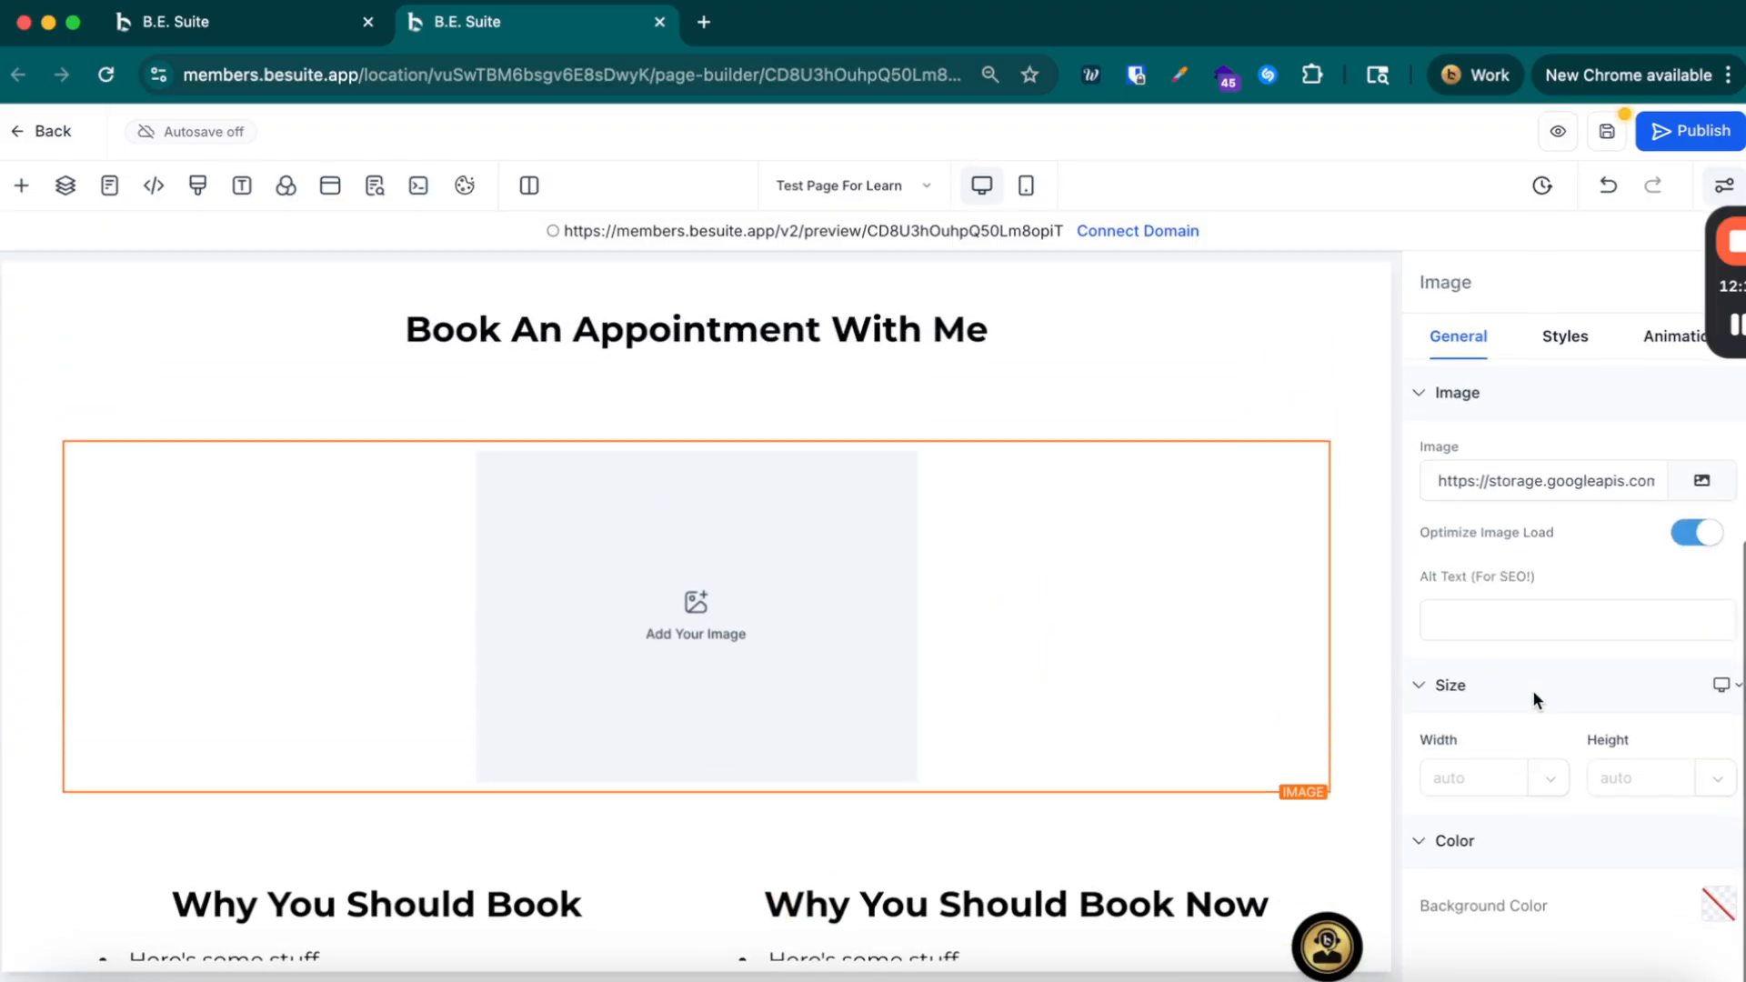
pyautogui.click(1470, 775)
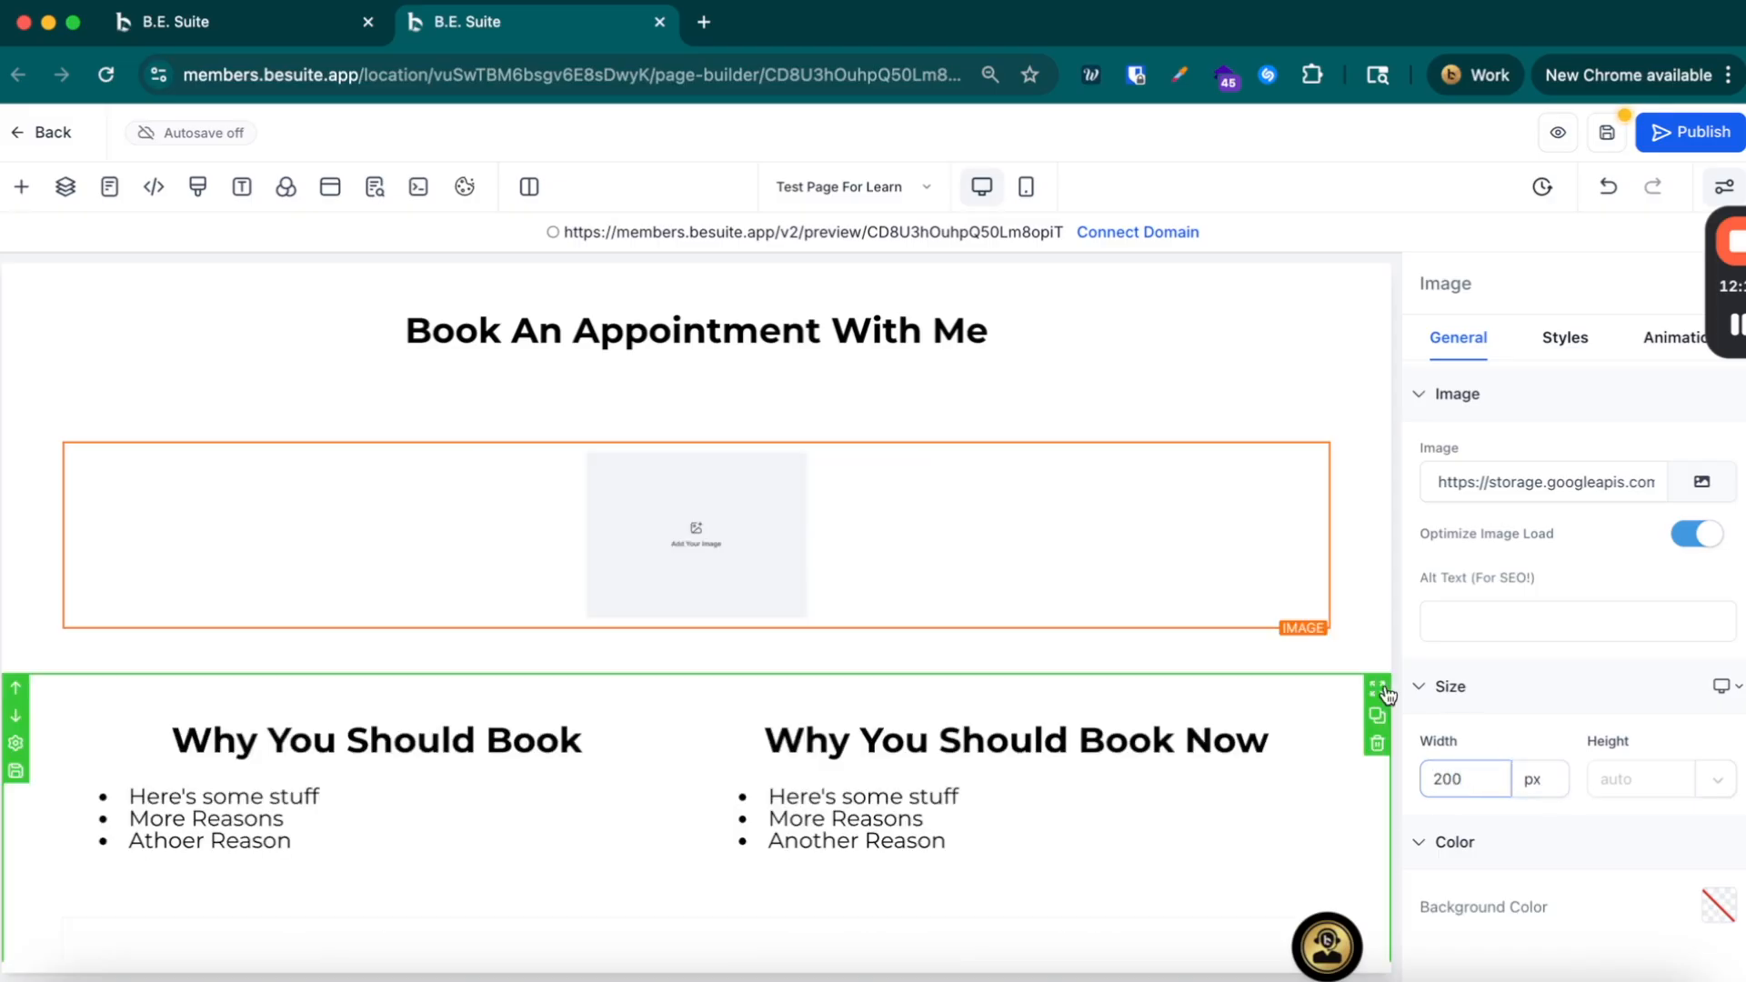
# Step: Clear the element search and place a Calendar element in the empty column below the two-column row
pyautogui.scroll(-2, 1103, 723)
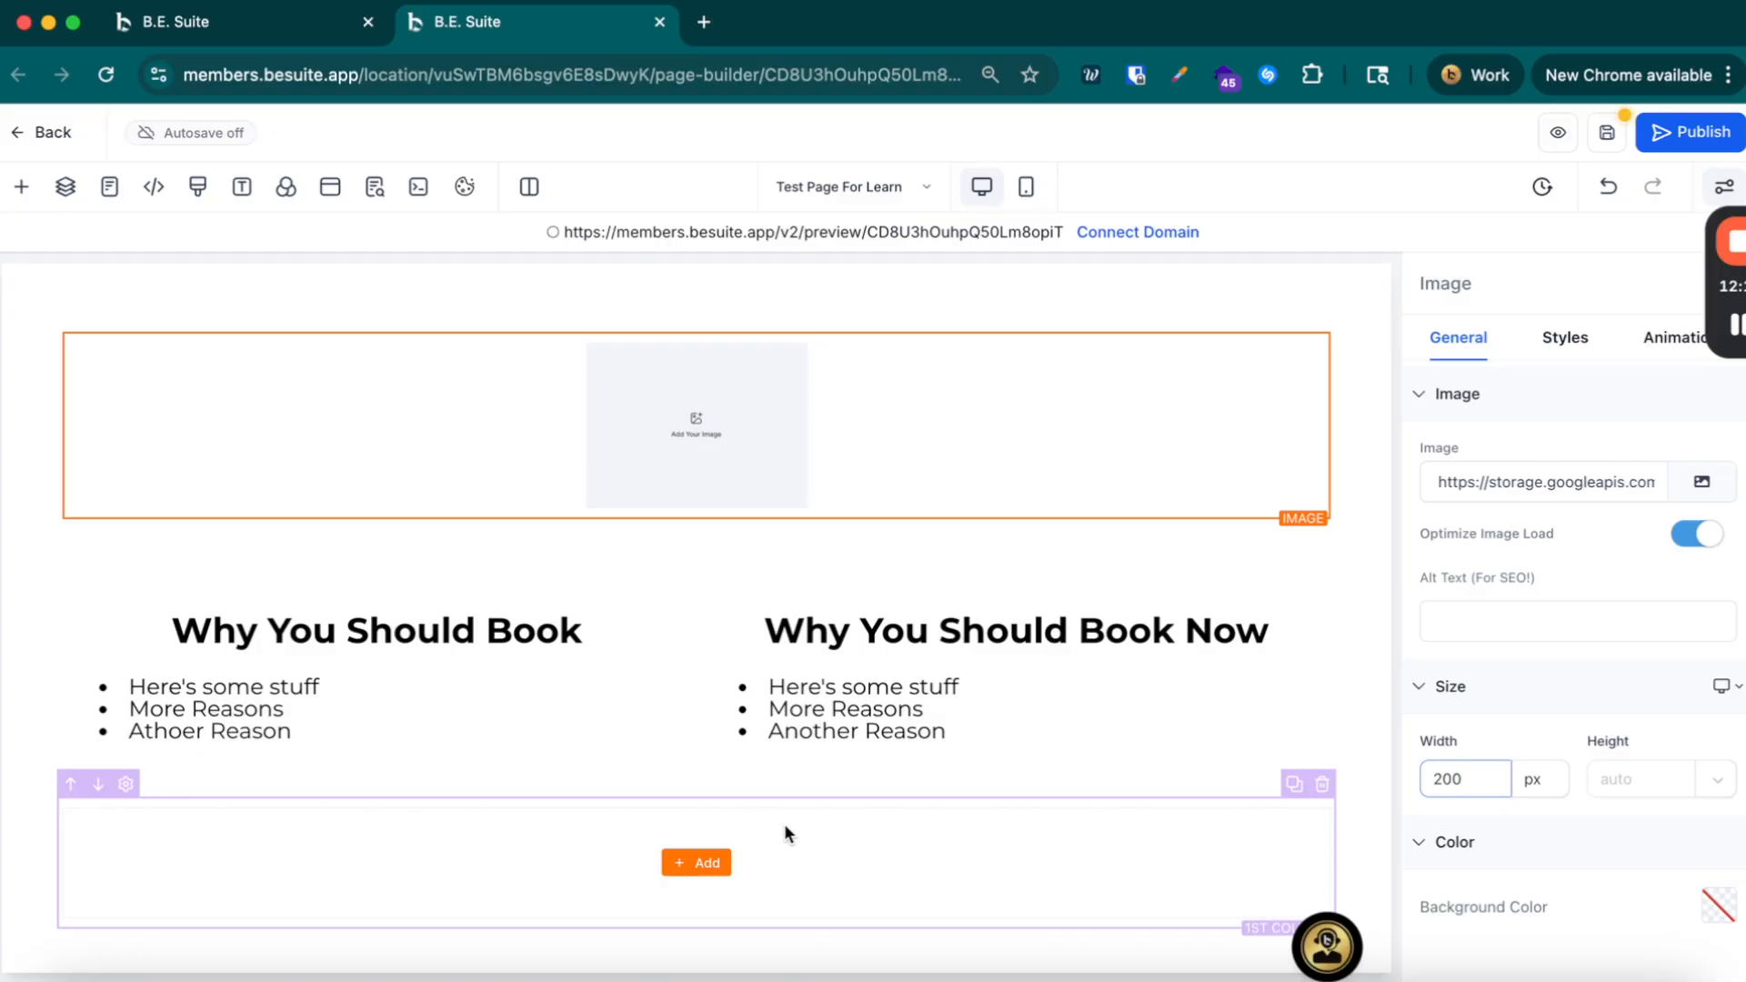
pyautogui.click(718, 864)
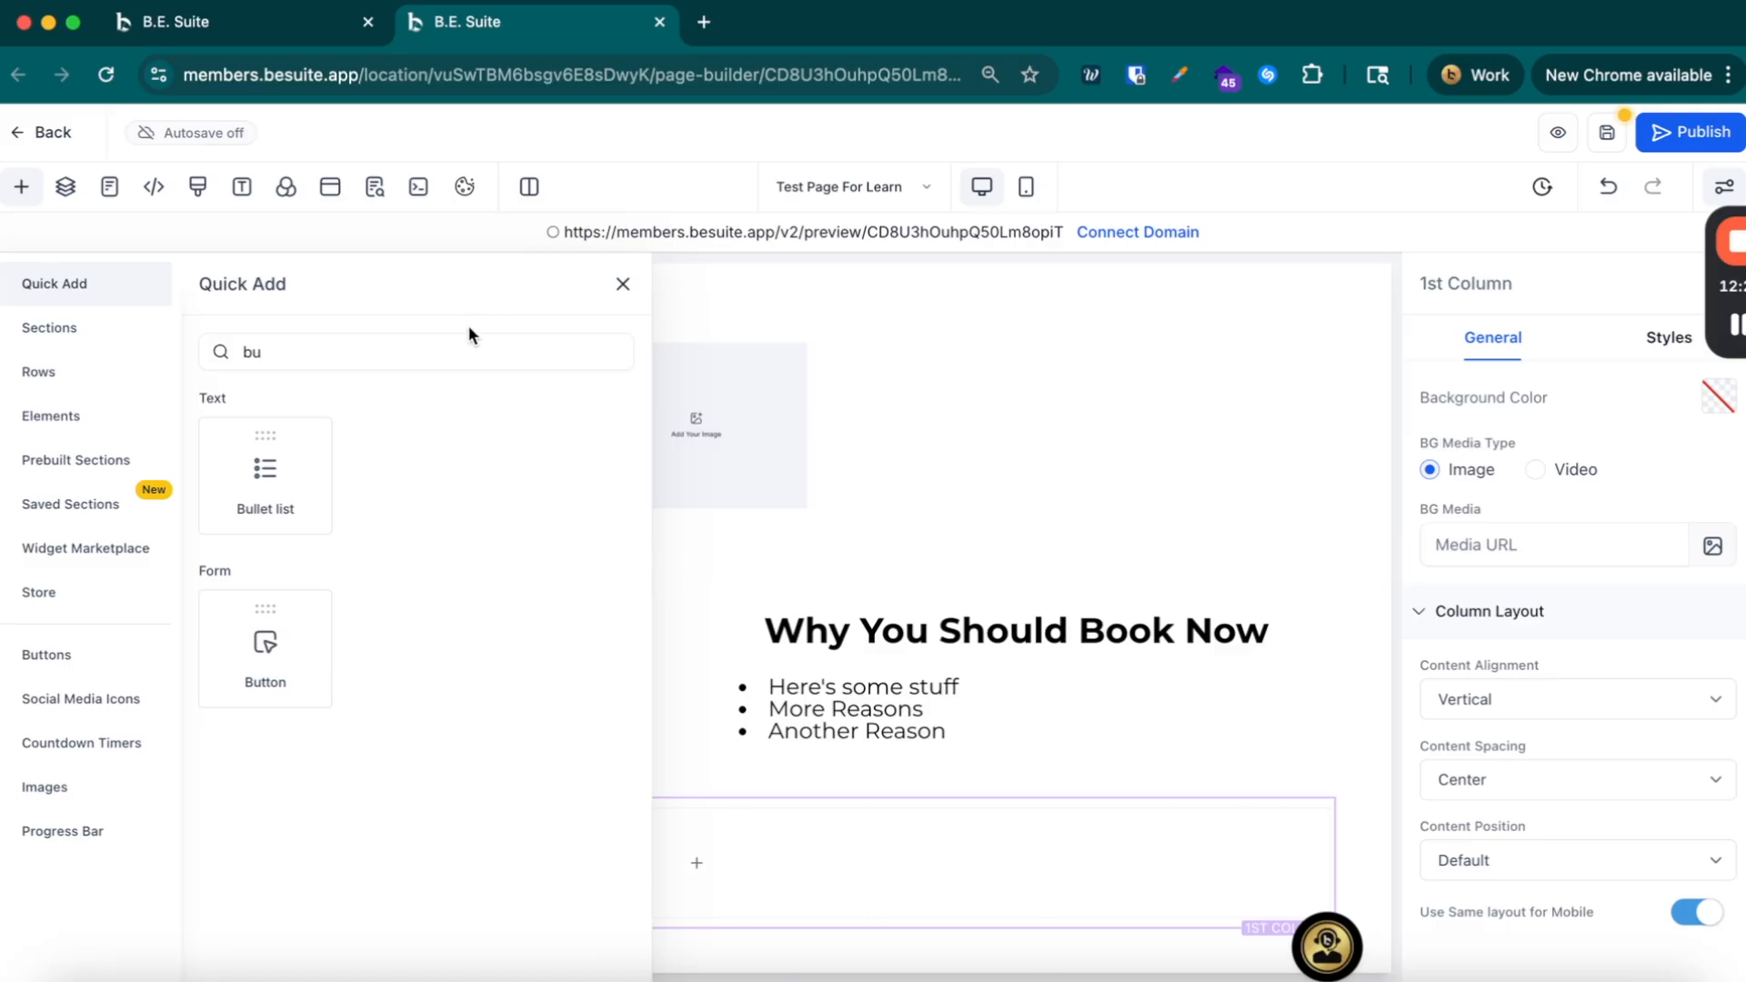
pyautogui.click(470, 338)
pyautogui.press('BackSpace')
pyautogui.press('BackSpace')
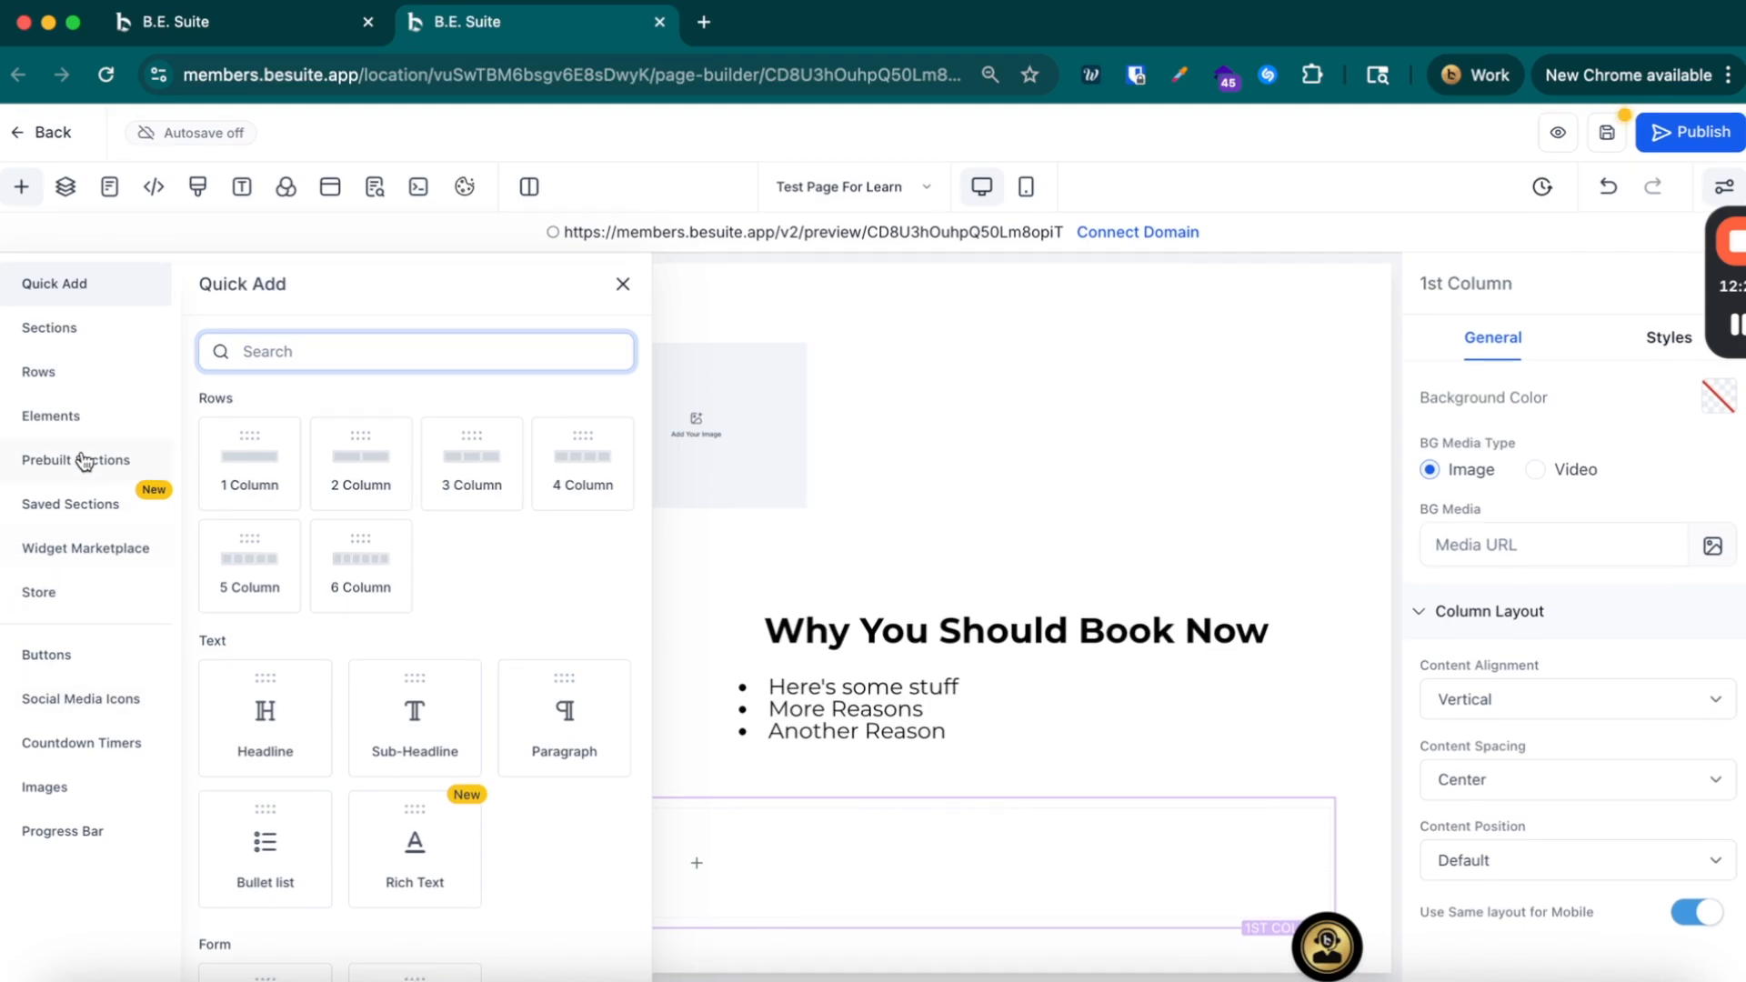
pyautogui.click(110, 426)
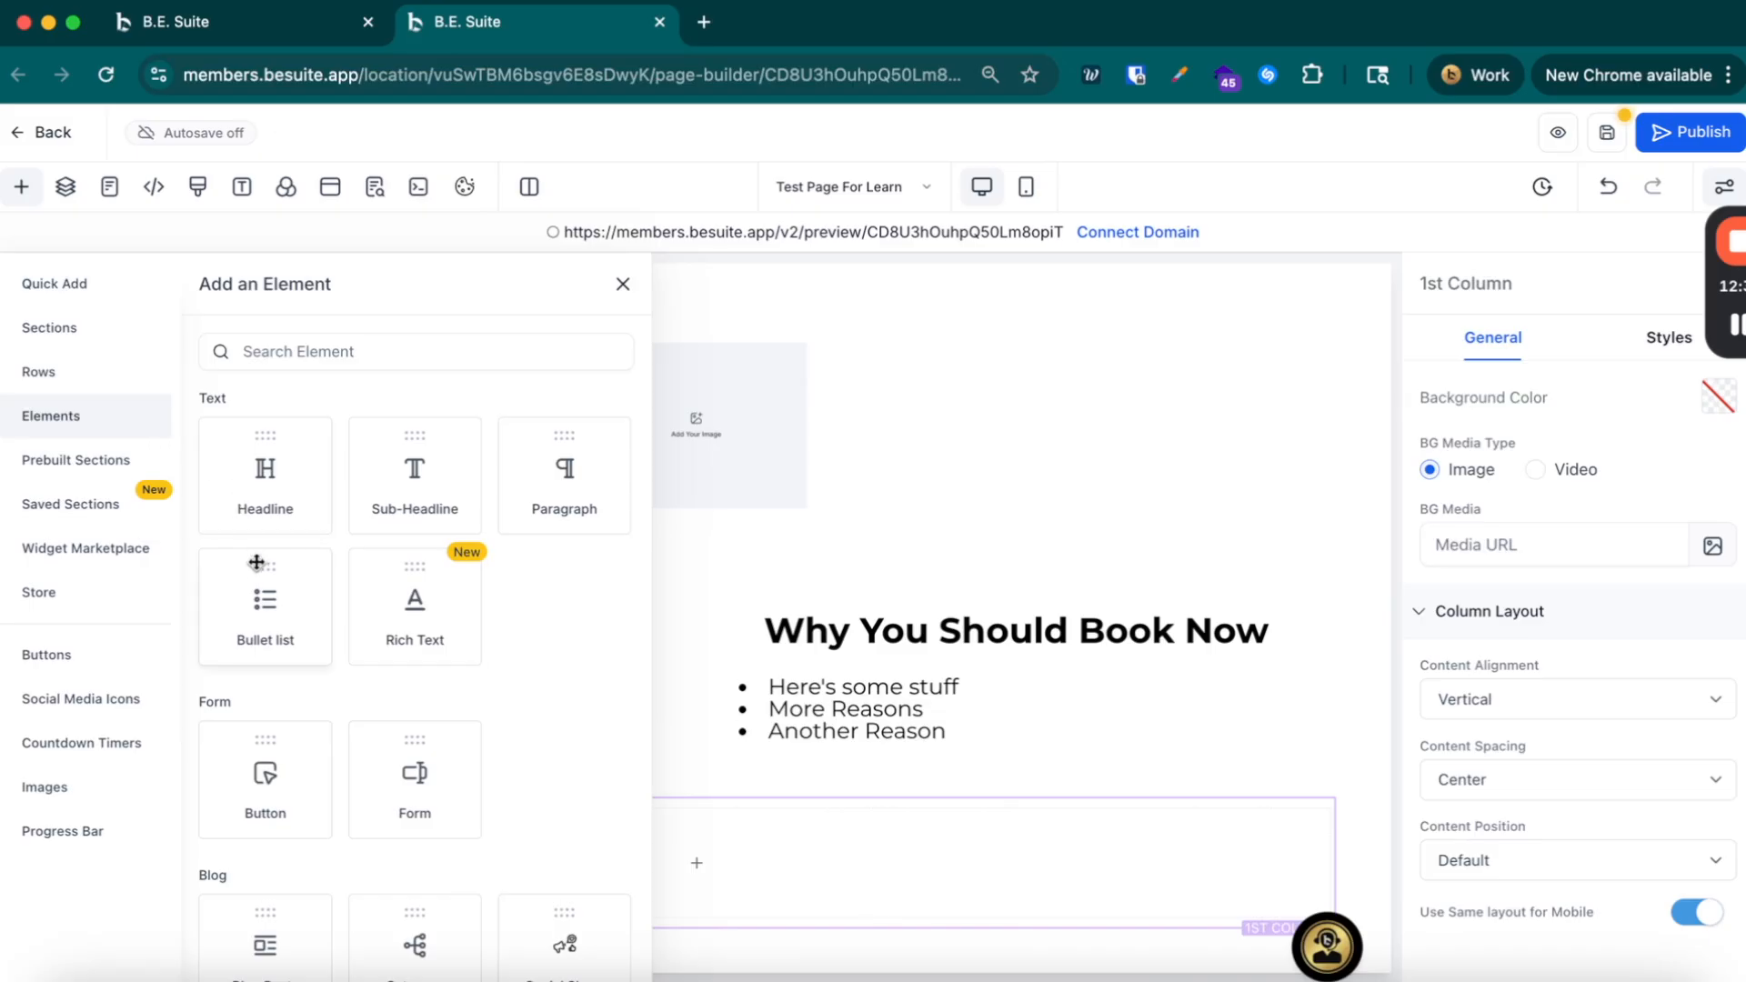
pyautogui.scroll(-1, 259, 564)
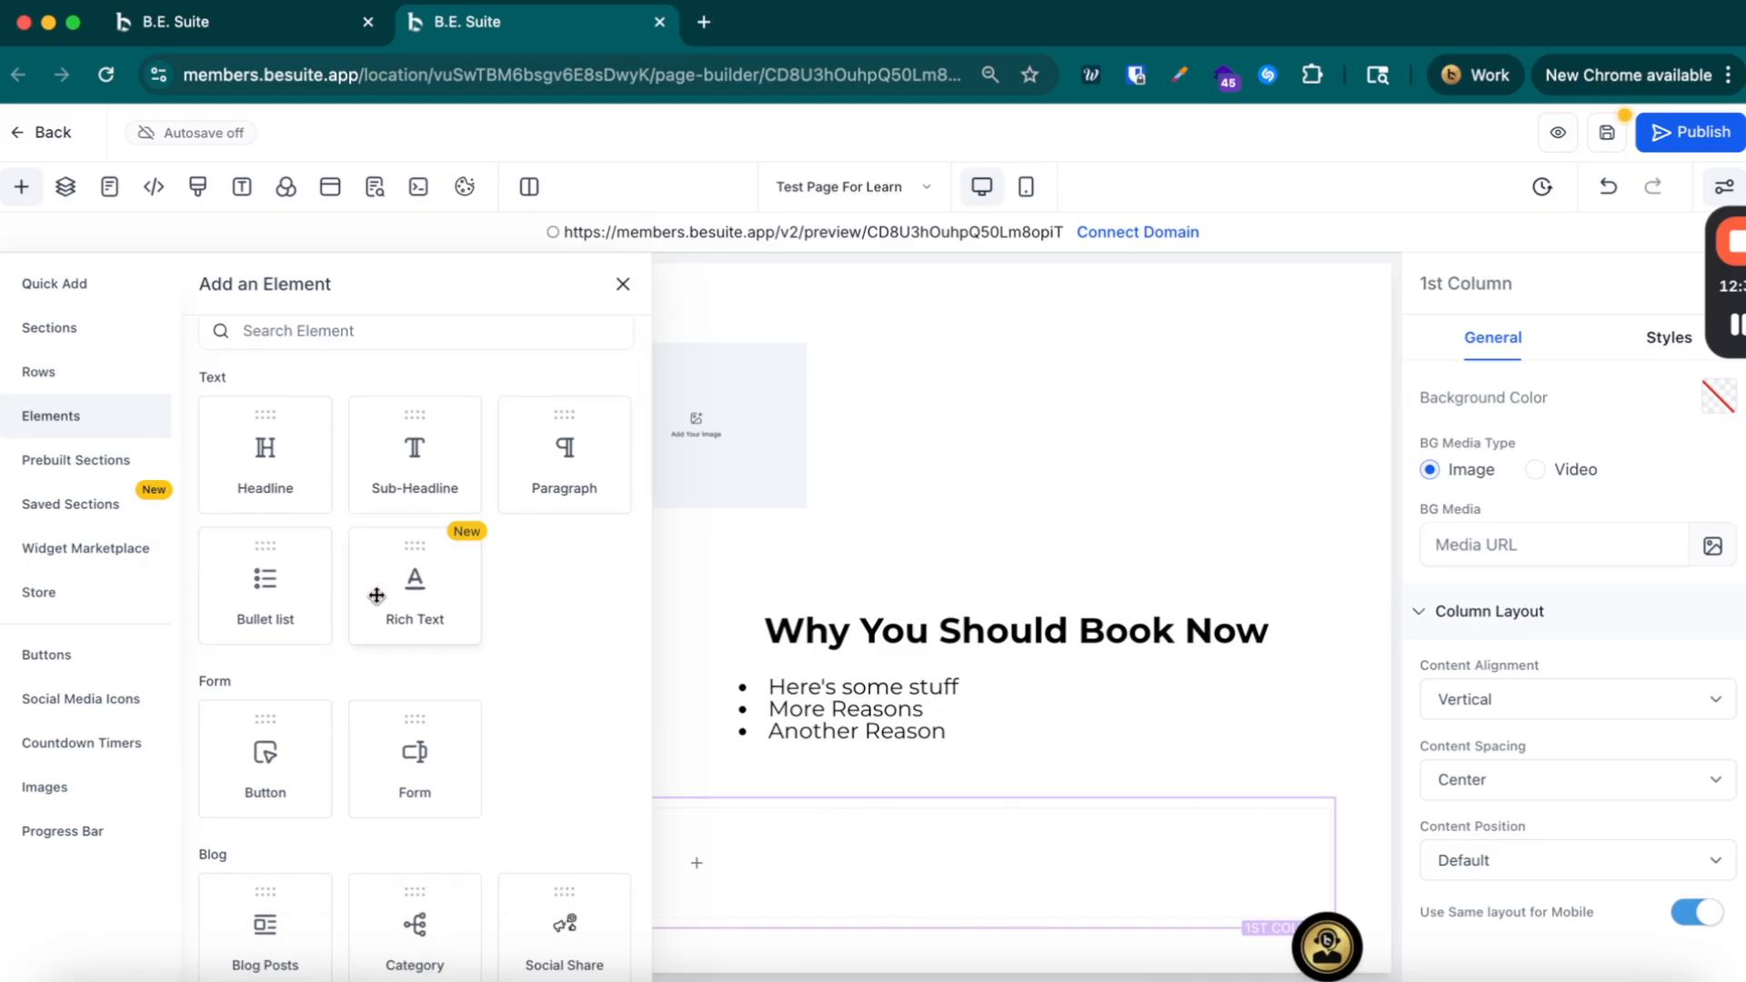
pyautogui.scroll(-2, 422, 603)
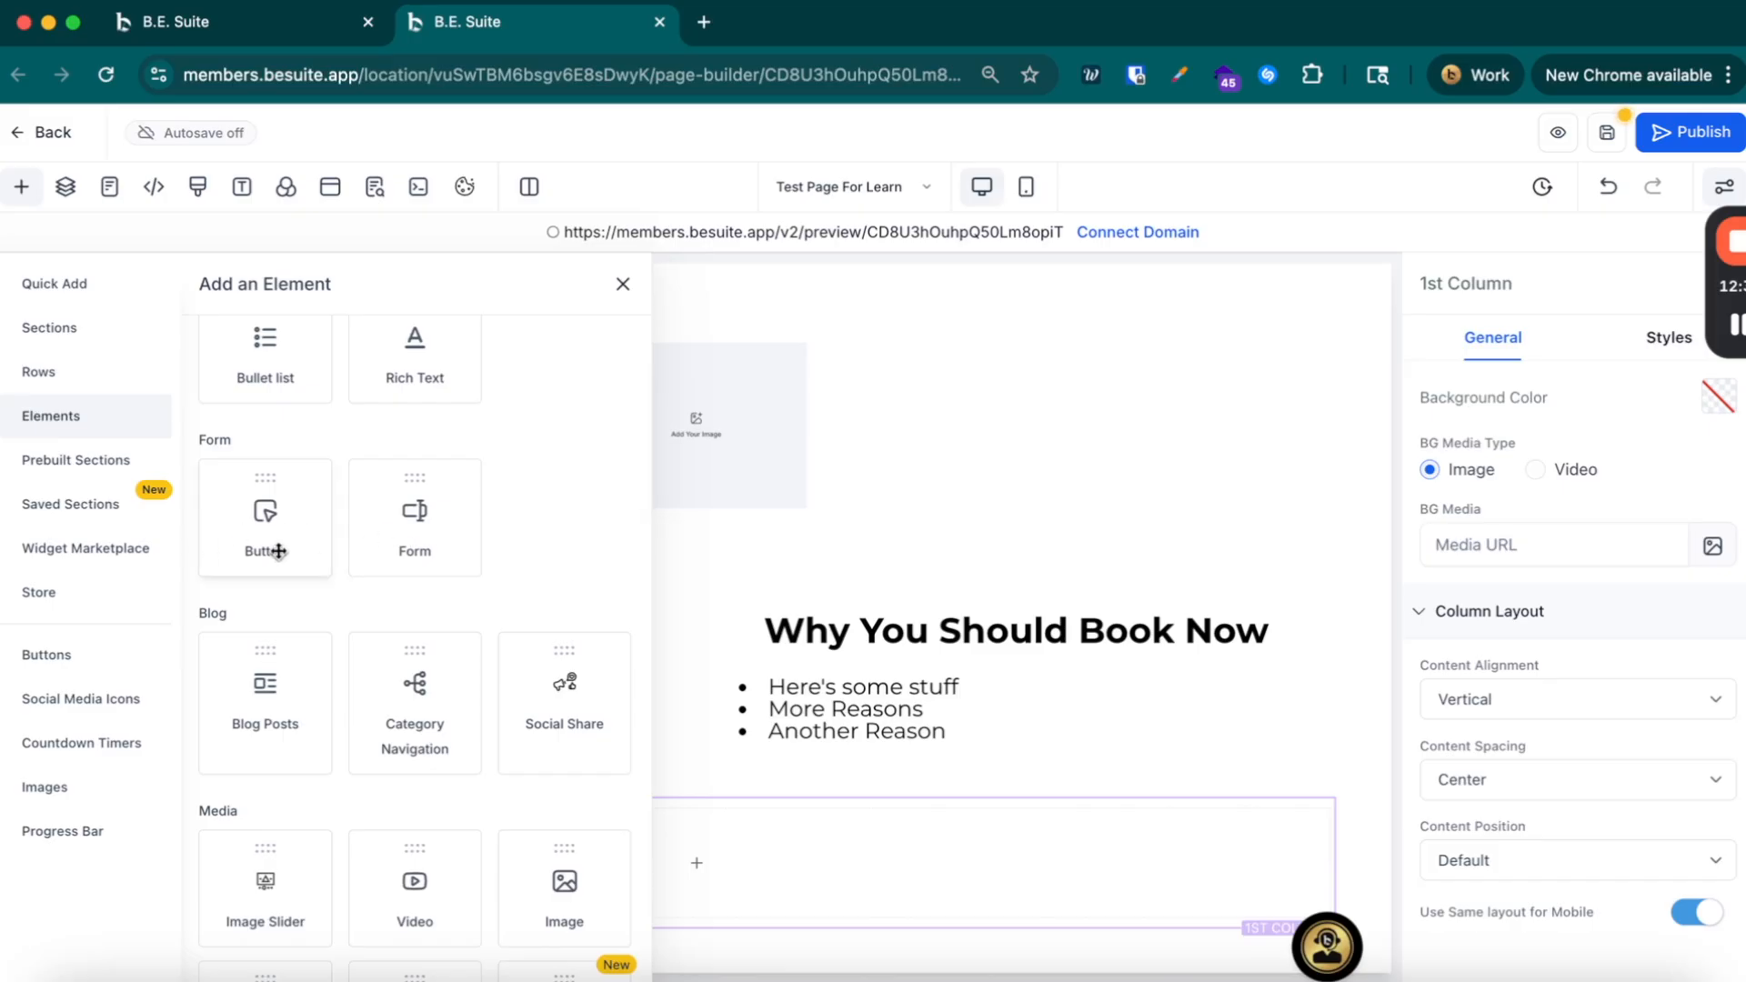
pyautogui.scroll(-1, 343, 564)
pyautogui.scroll(-5, 241, 464)
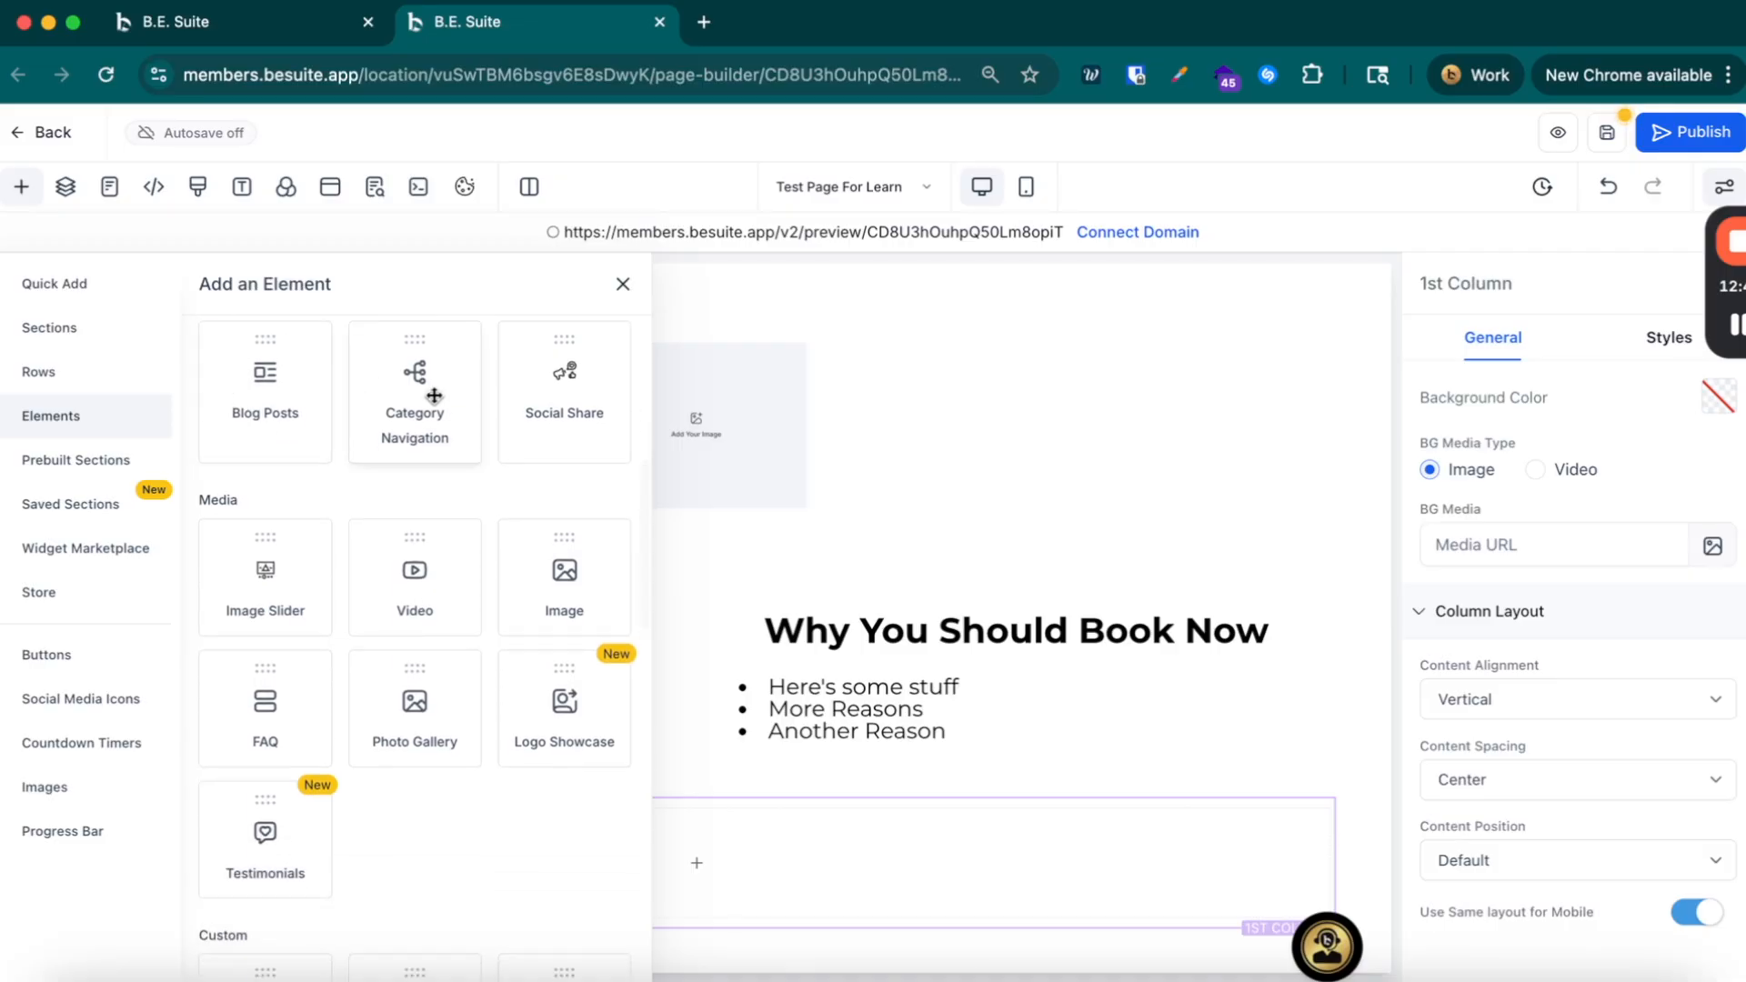
pyautogui.scroll(-1, 462, 441)
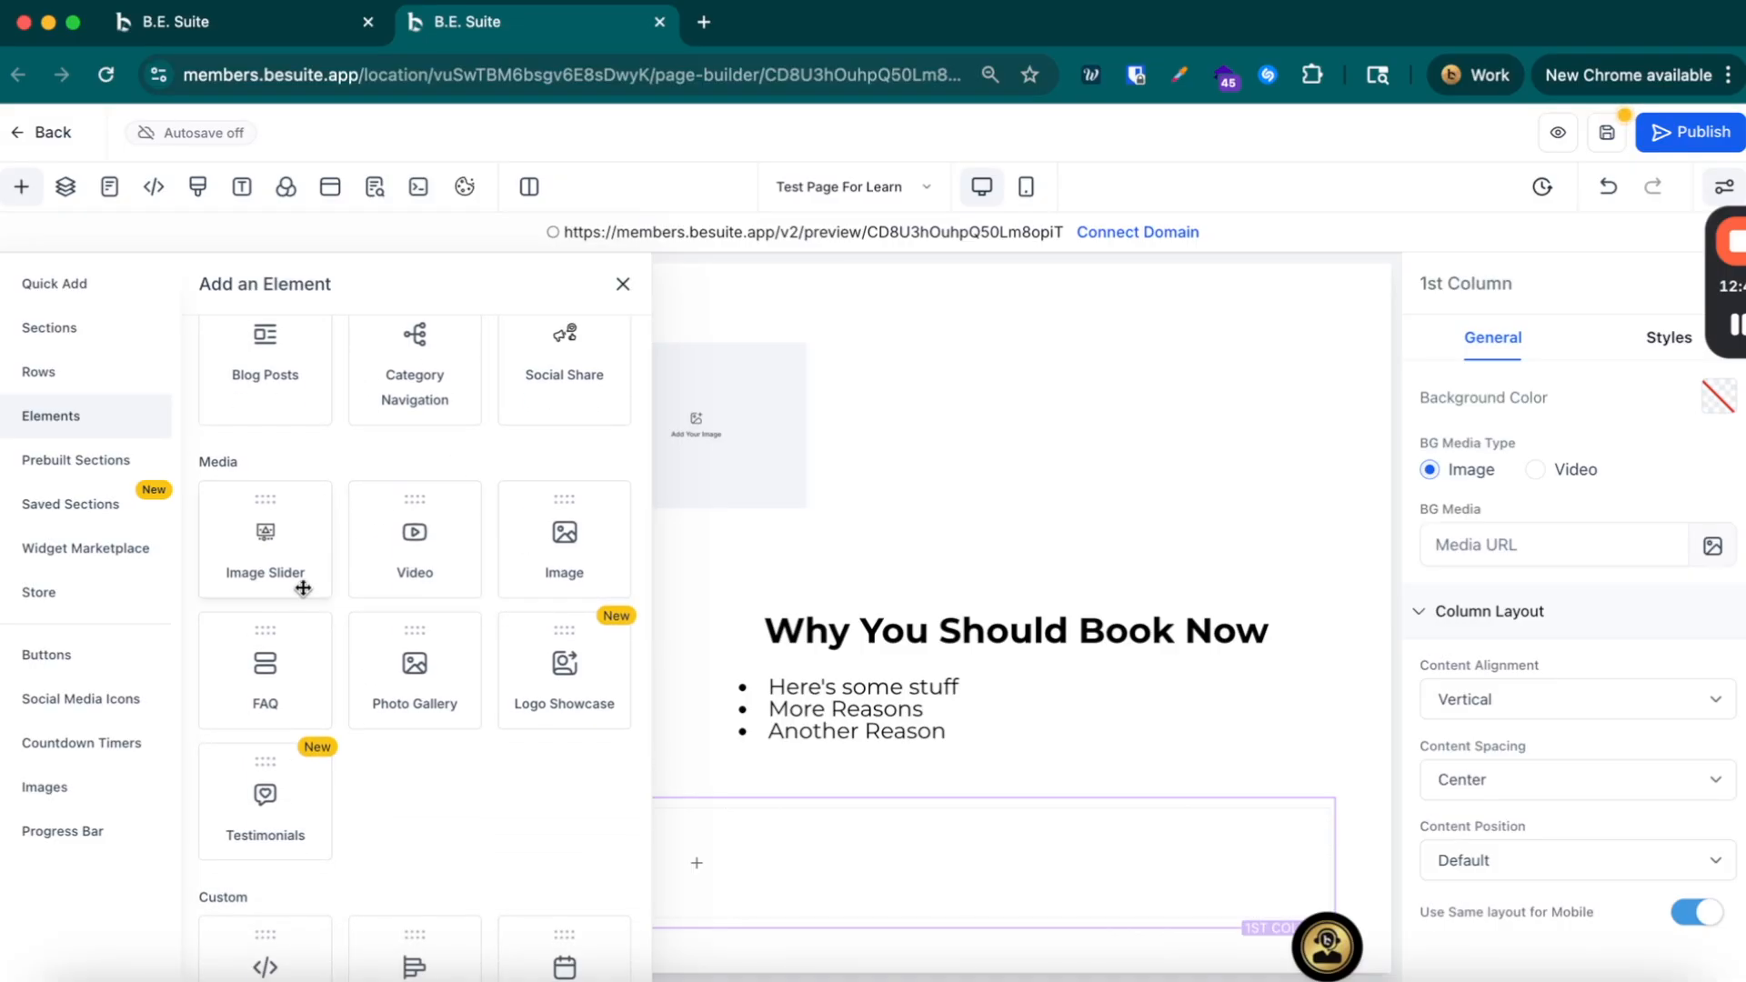
pyautogui.scroll(-3, 401, 574)
pyautogui.scroll(-5, 401, 574)
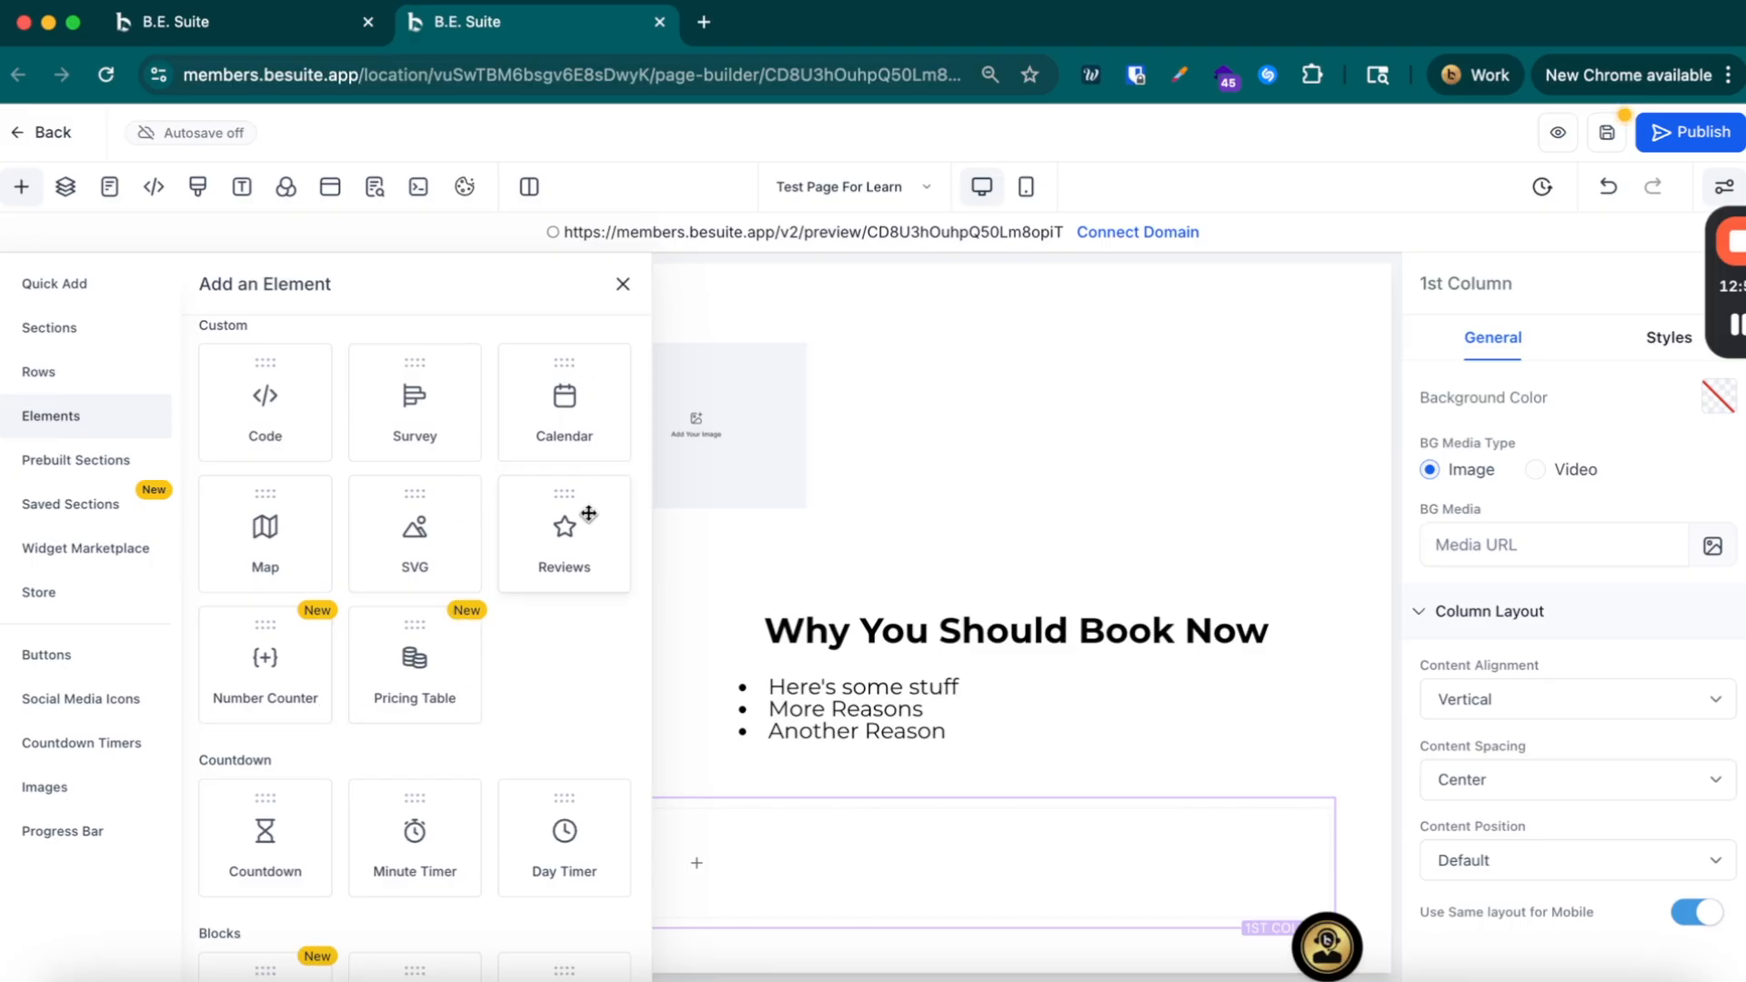
pyautogui.moveTo(556, 376); pyautogui.dragTo(902, 867)
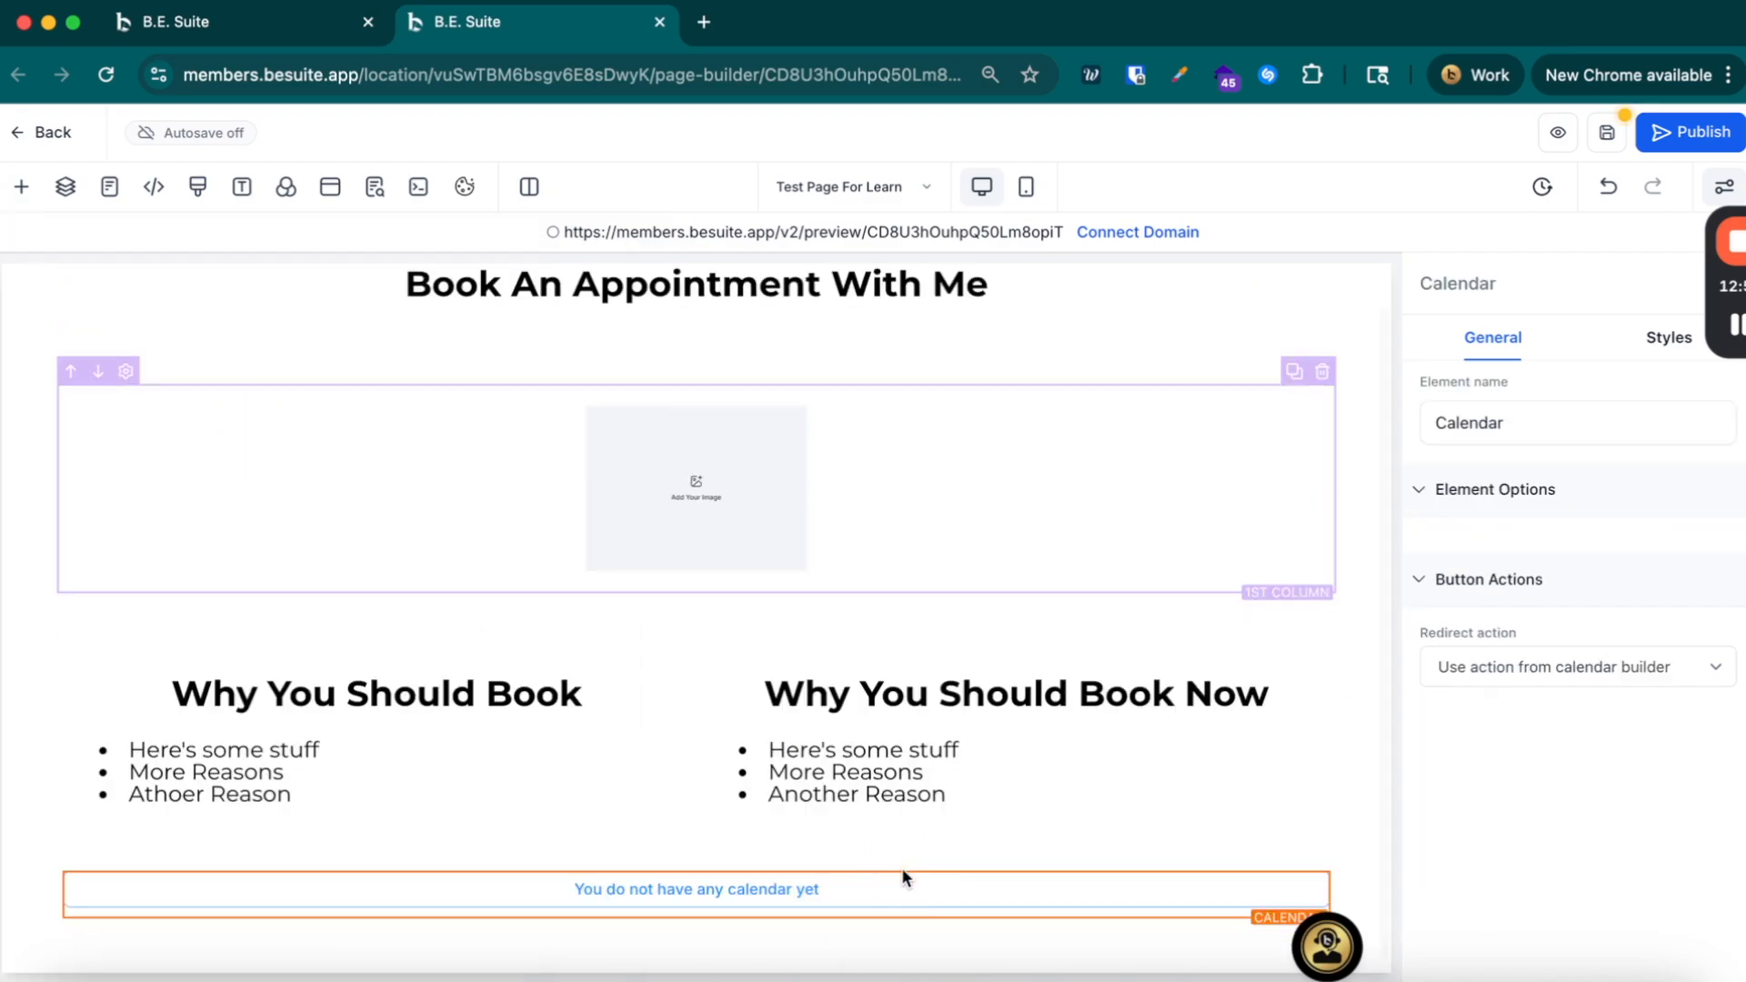
# Step: Assign the Free Consultation calendar to the new Calendar element
pyautogui.click(857, 524)
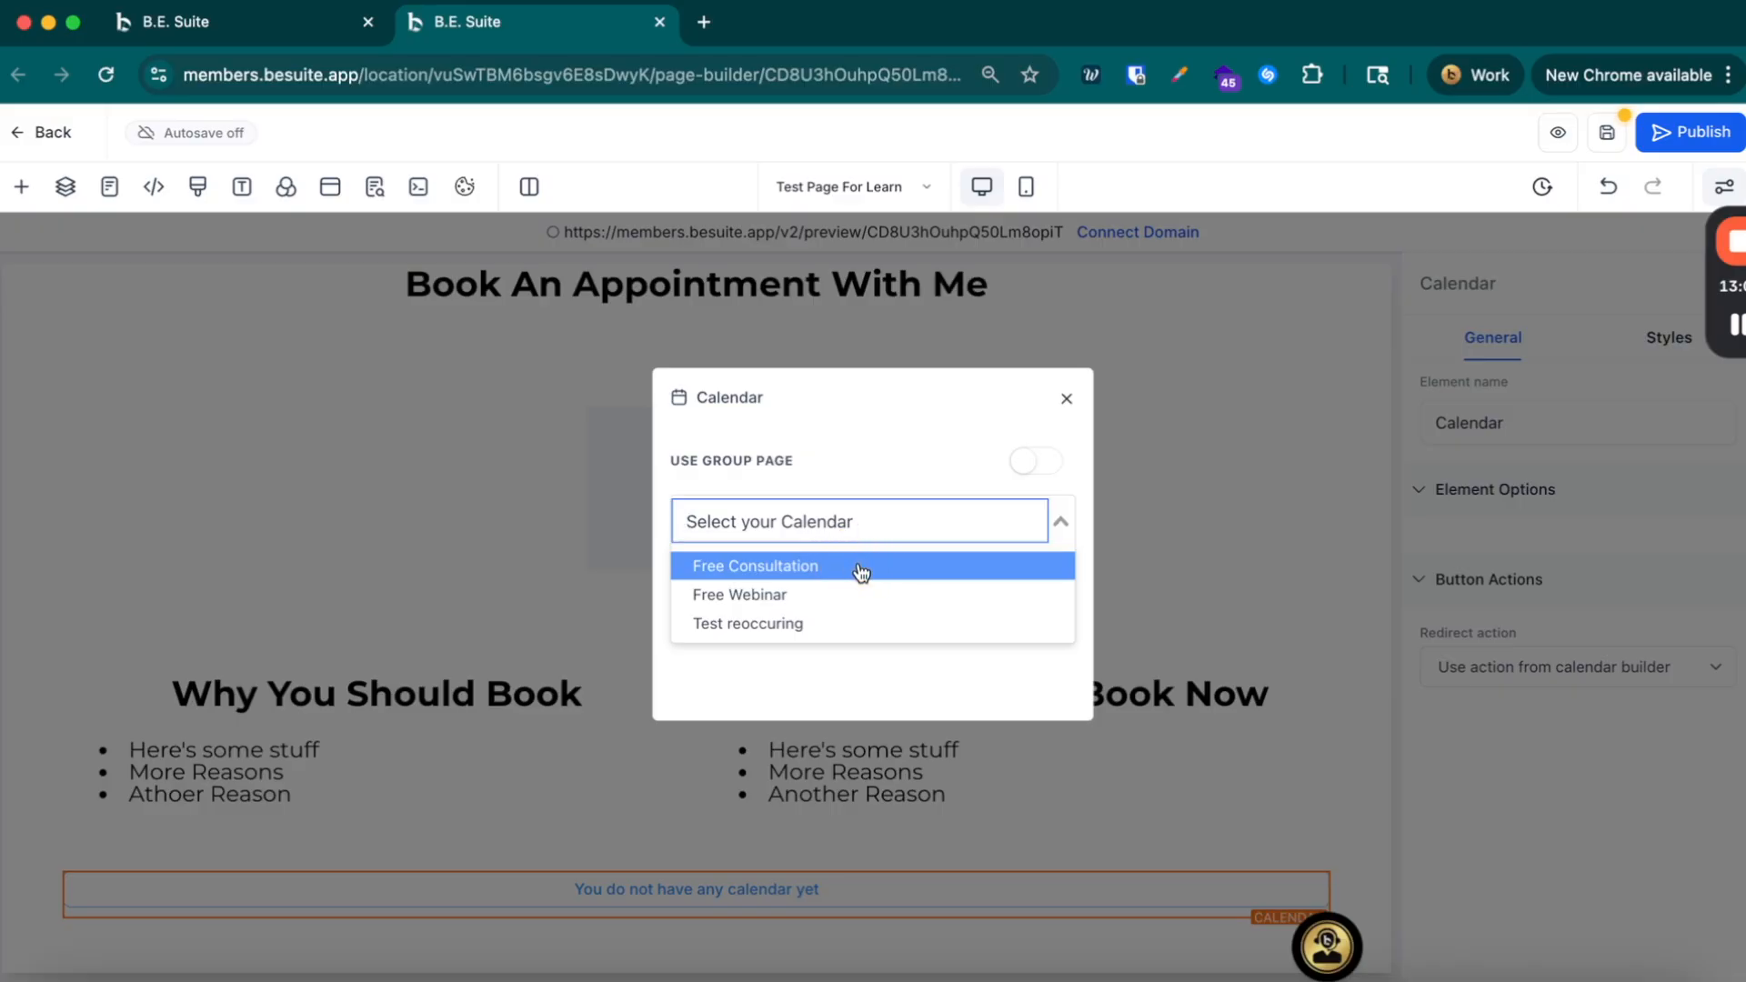
pyautogui.click(859, 567)
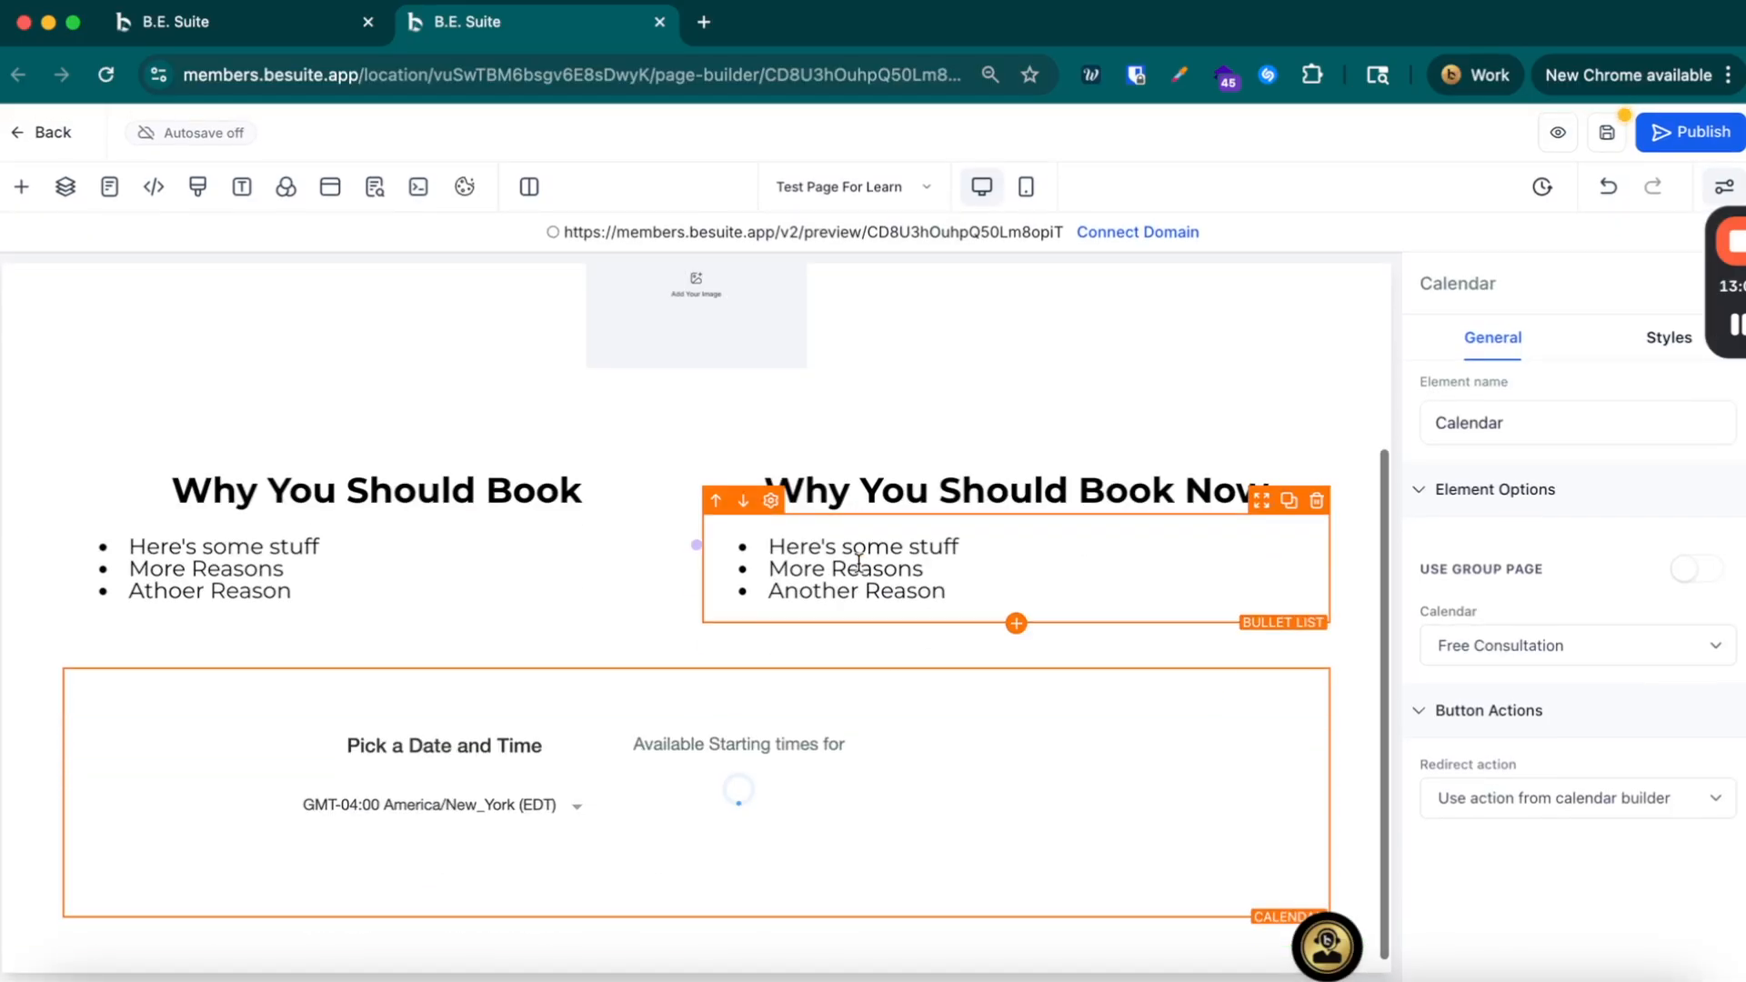
pyautogui.scroll(-5, 858, 561)
pyautogui.scroll(8, 858, 563)
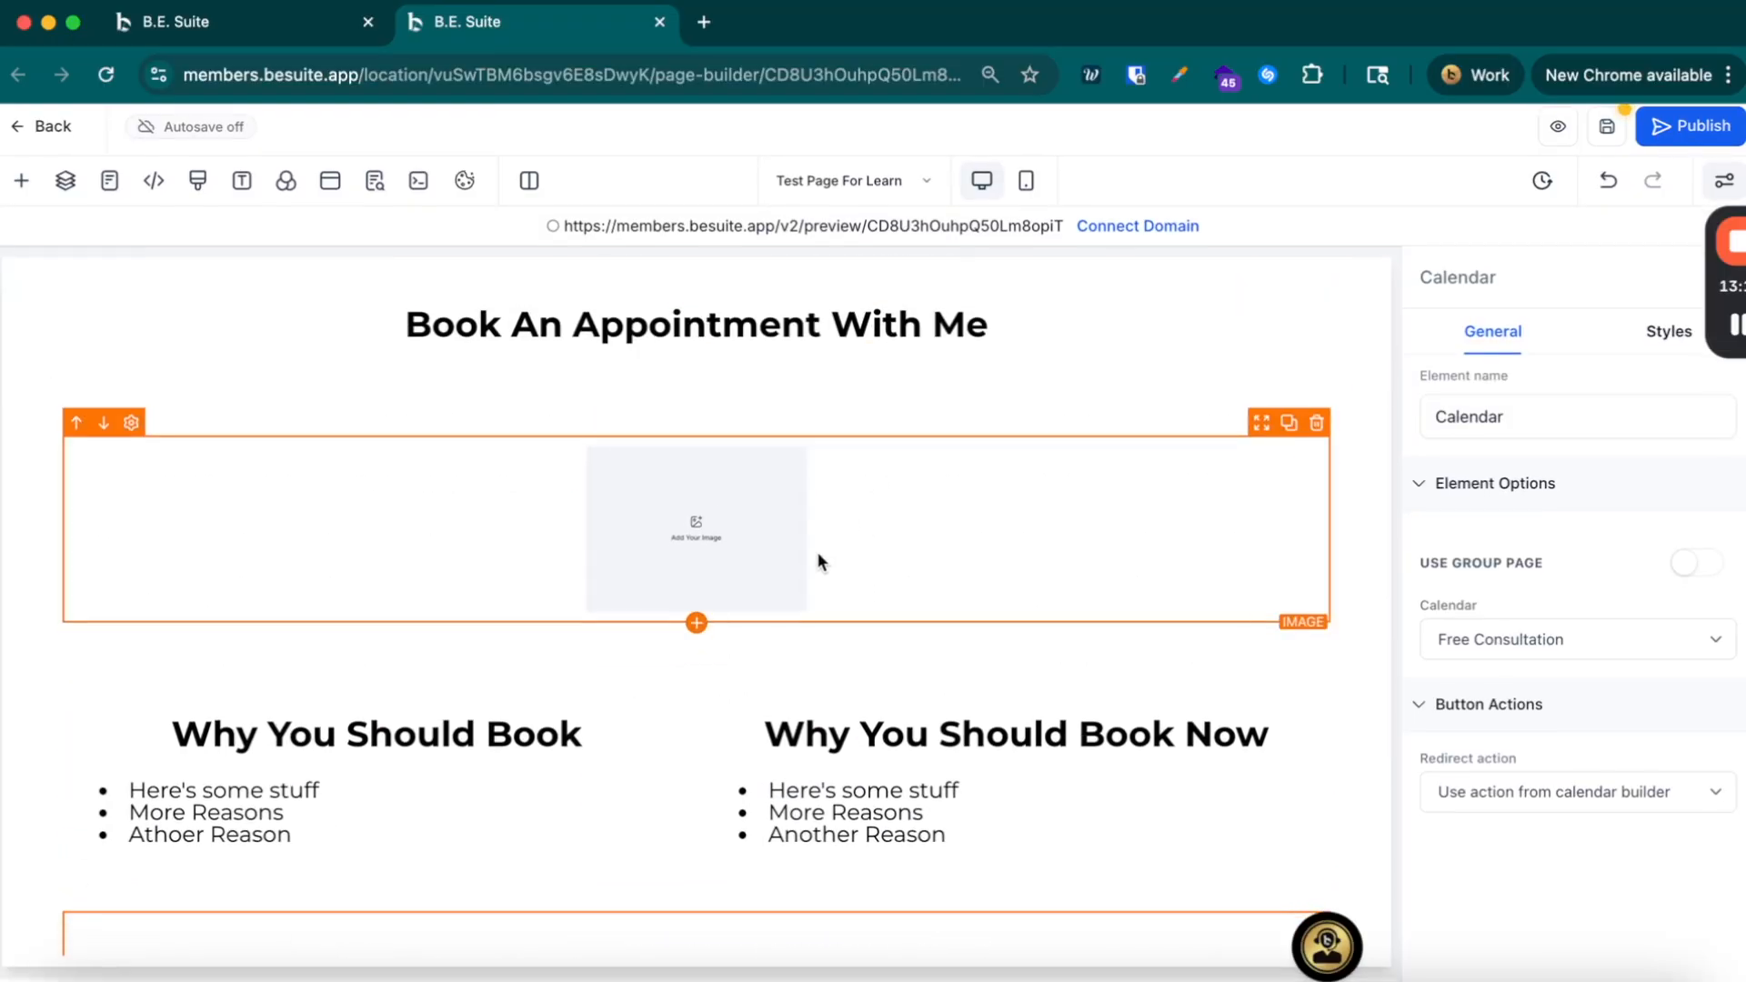
pyautogui.scroll(-5, 996, 828)
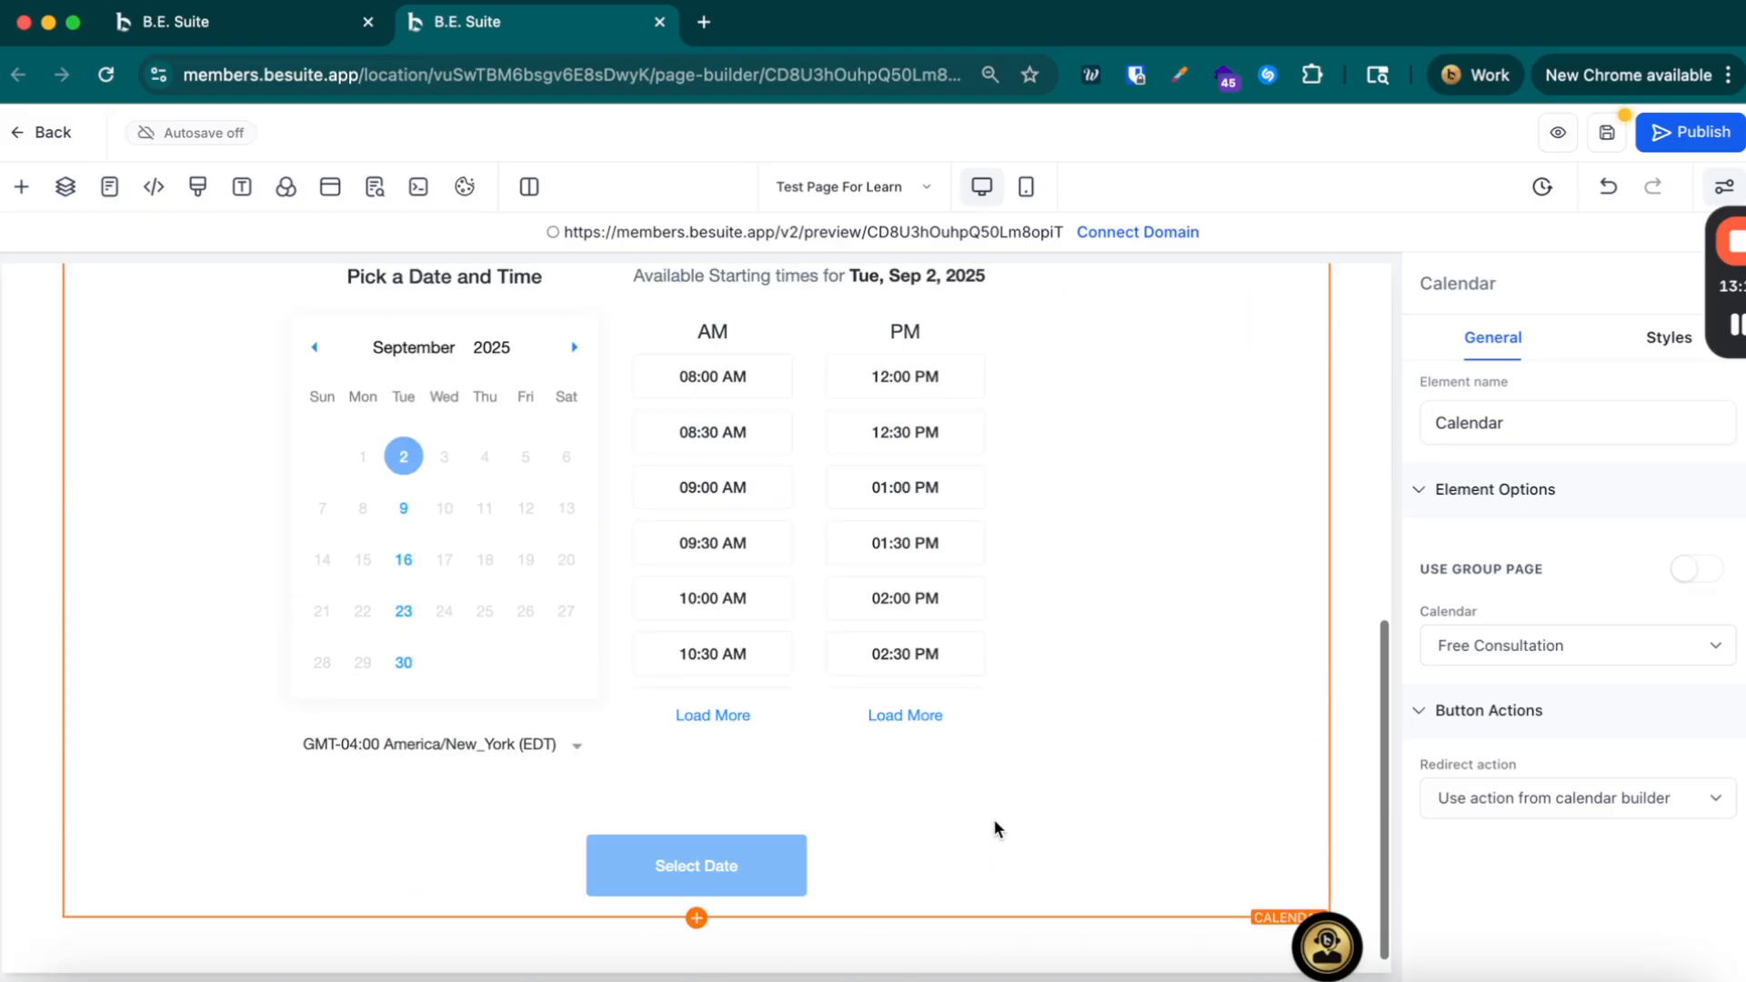
pyautogui.scroll(5, 942, 755)
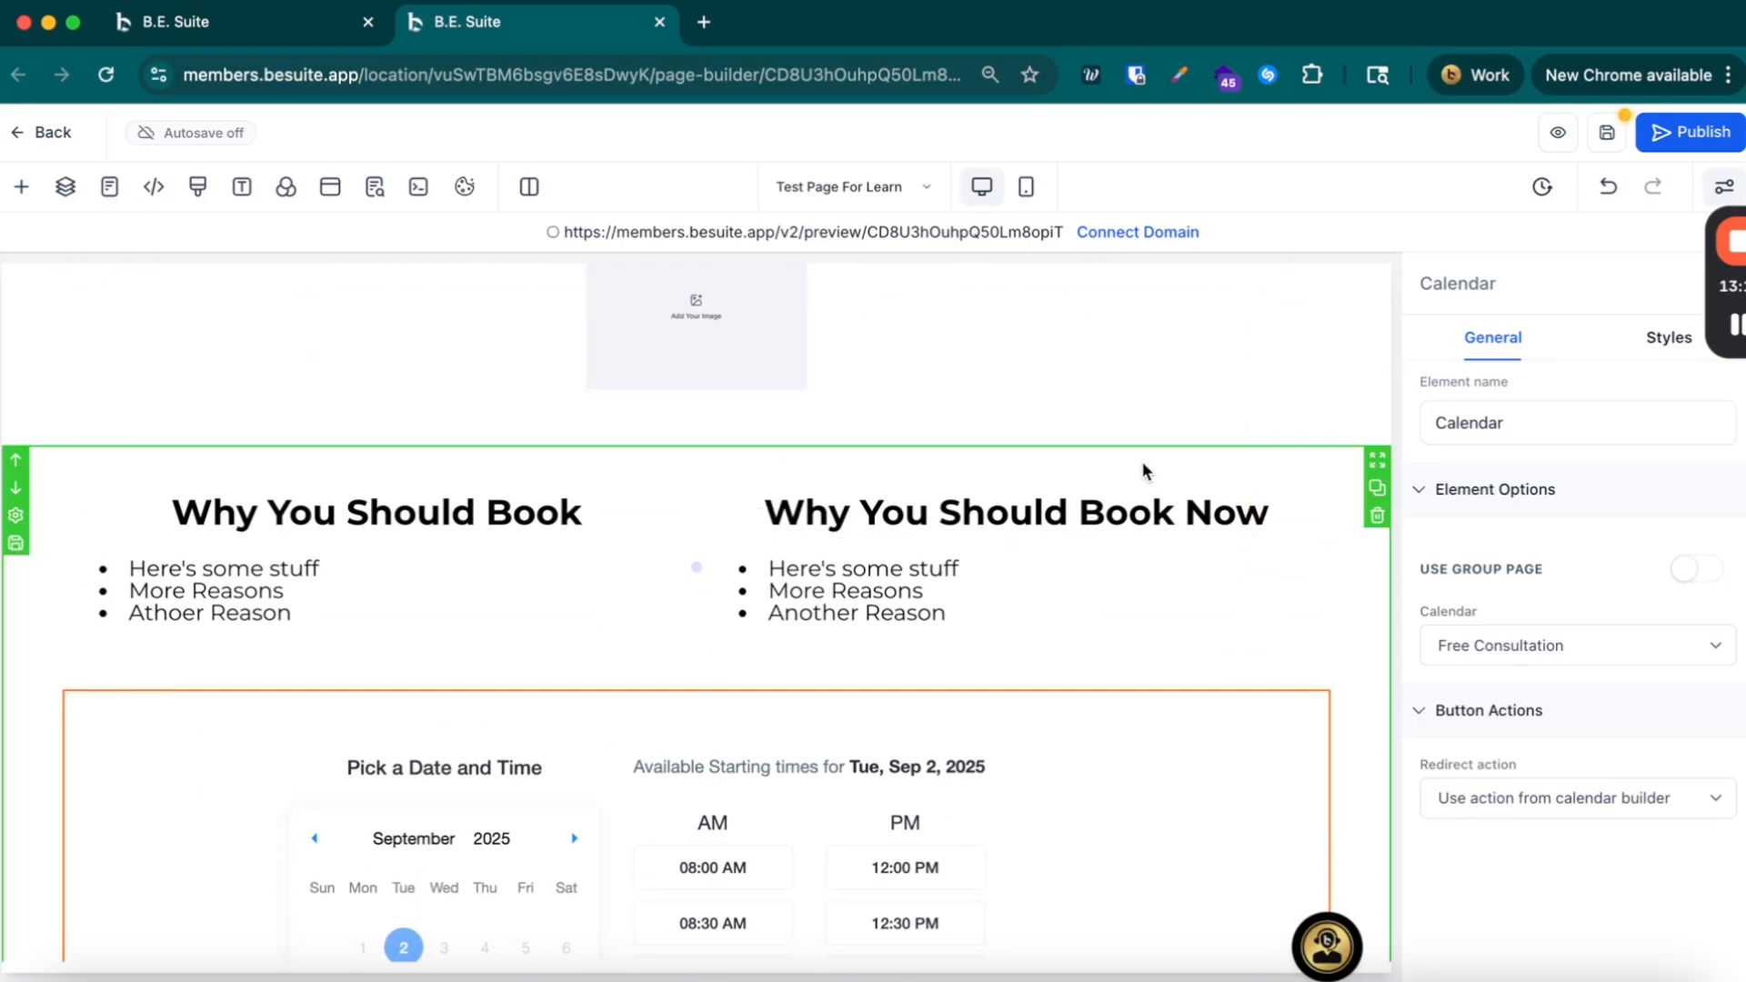
pyautogui.click(1144, 462)
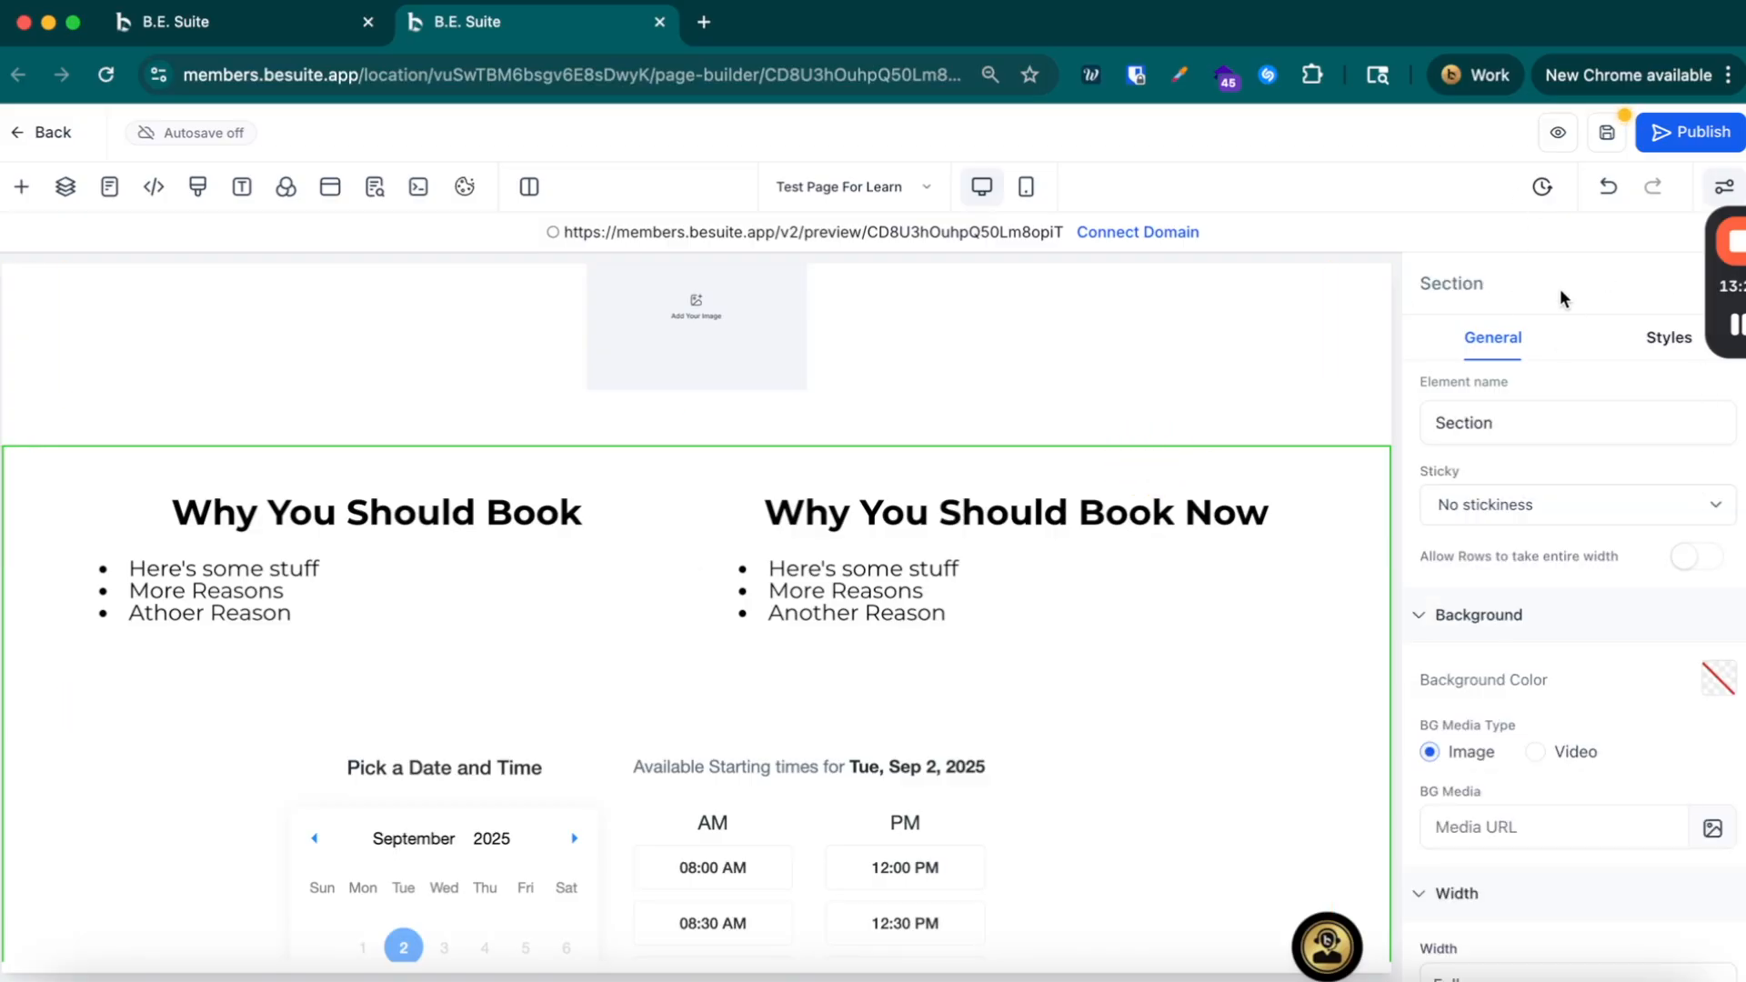
pyautogui.click(21, 187)
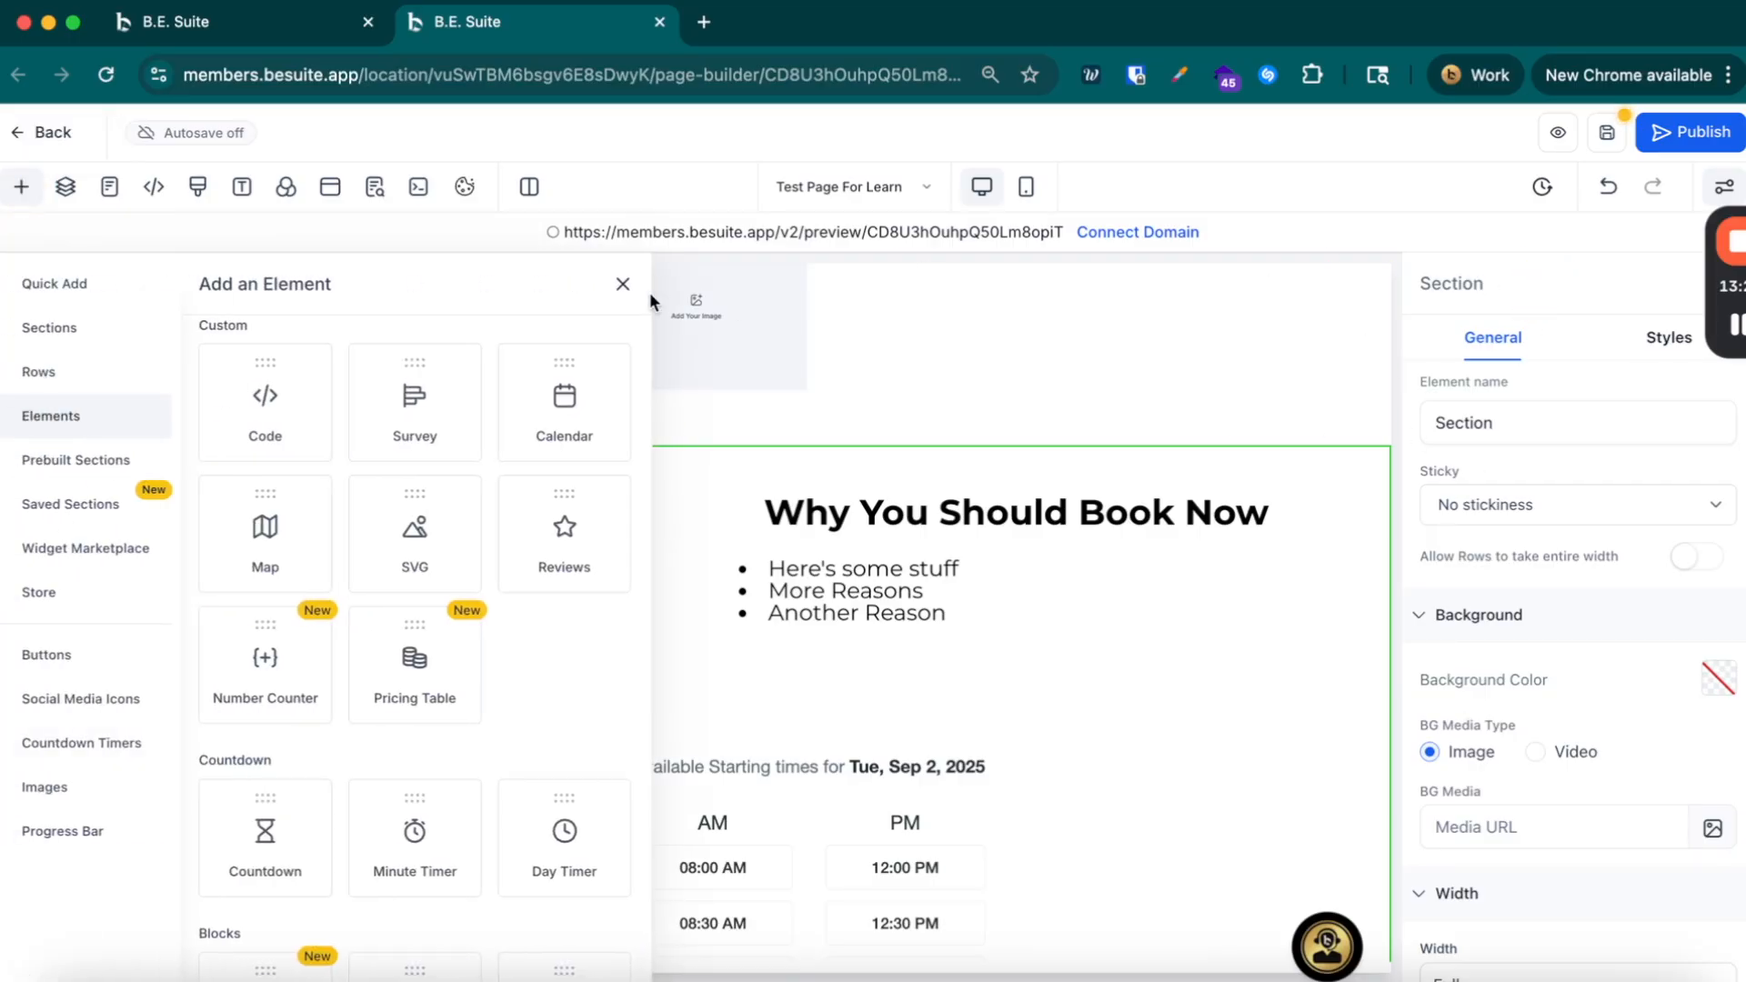
pyautogui.click(624, 286)
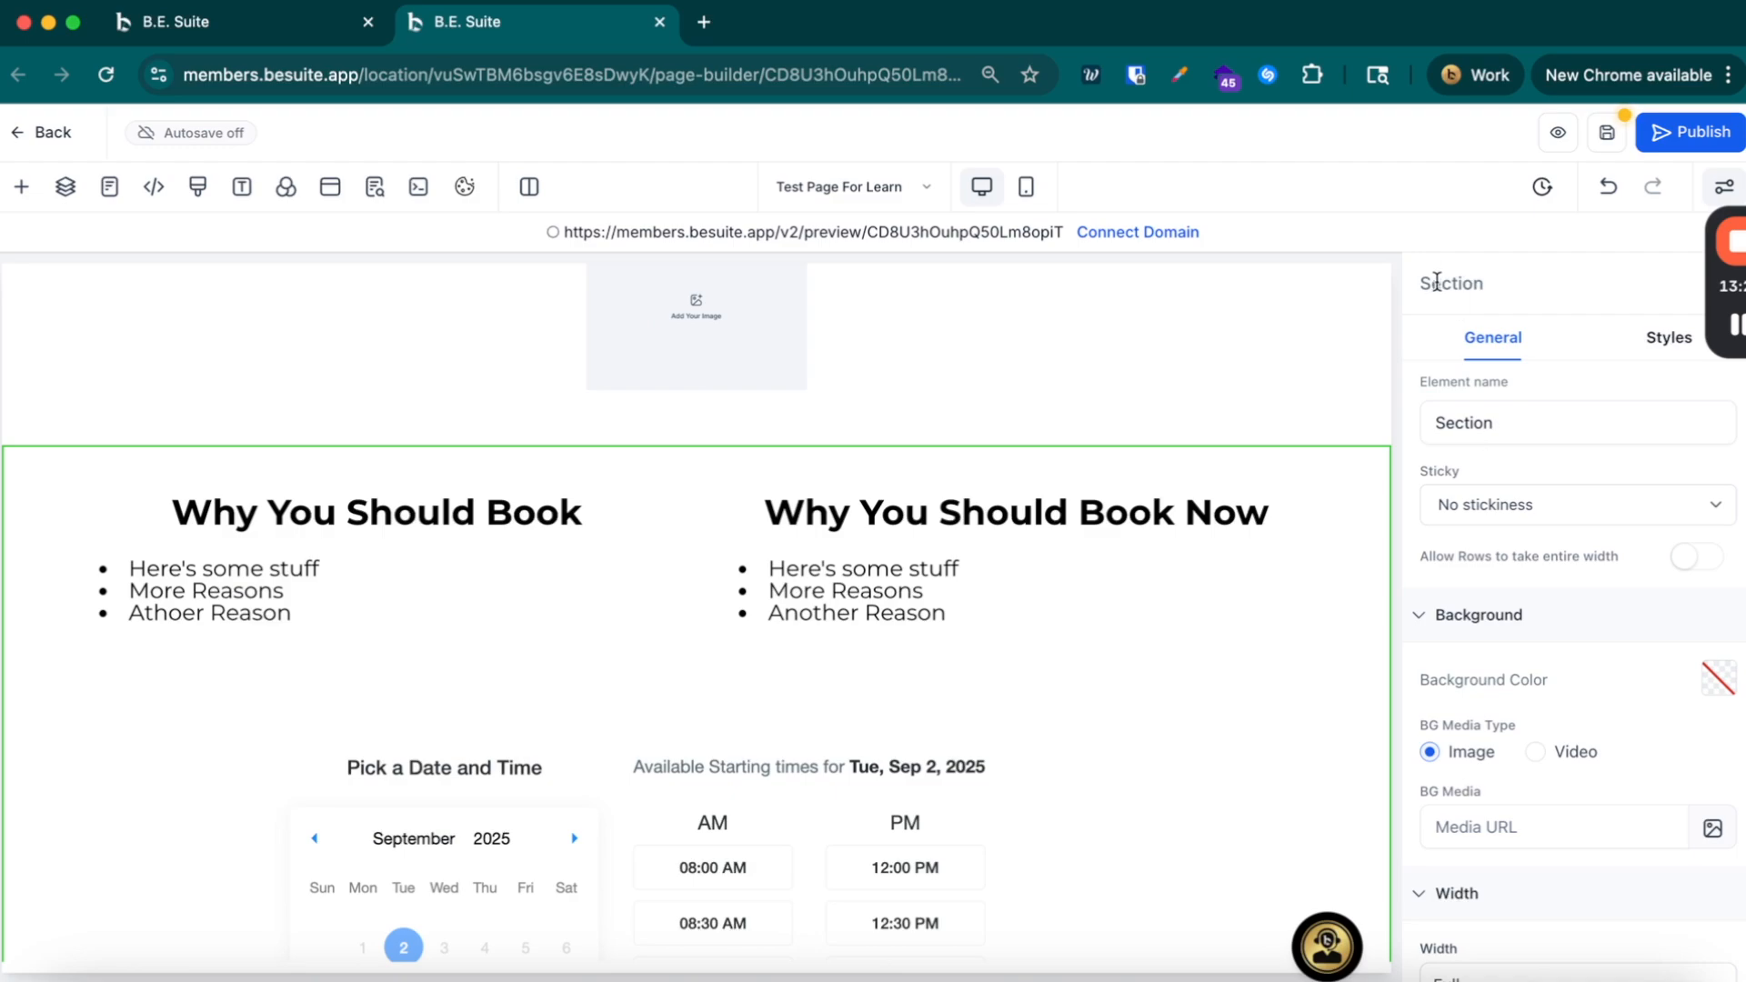
pyautogui.moveTo(1275, 466)
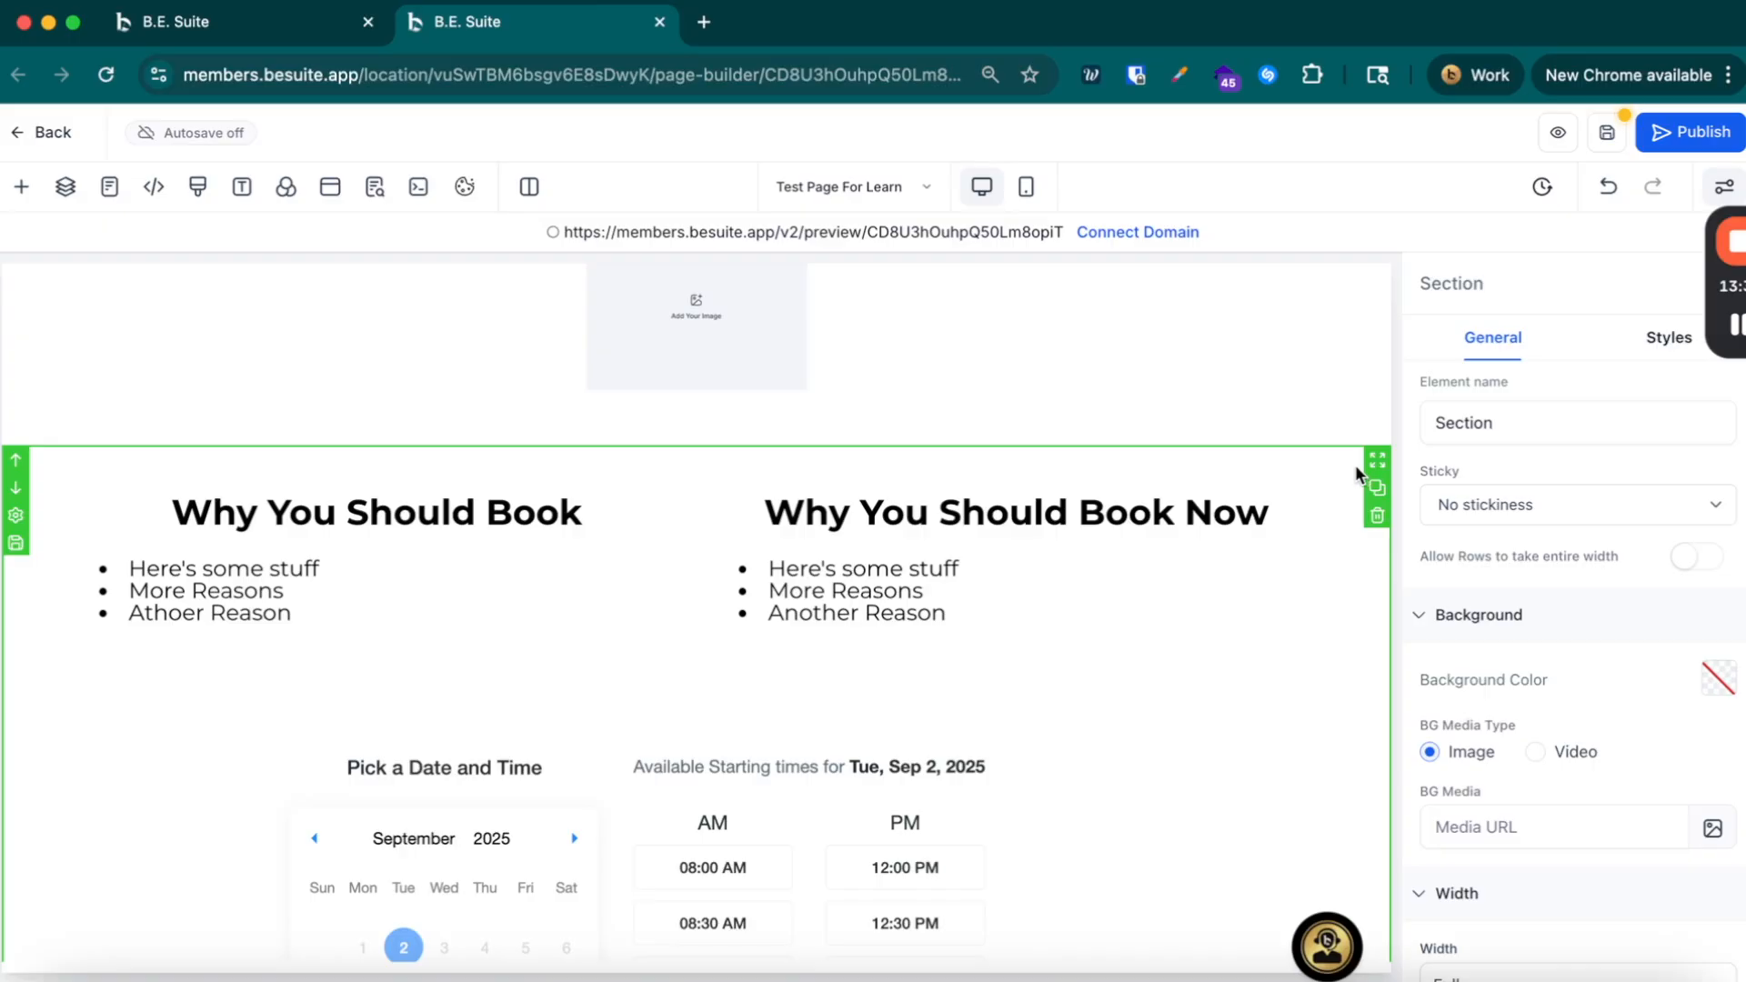
pyautogui.click(1267, 455)
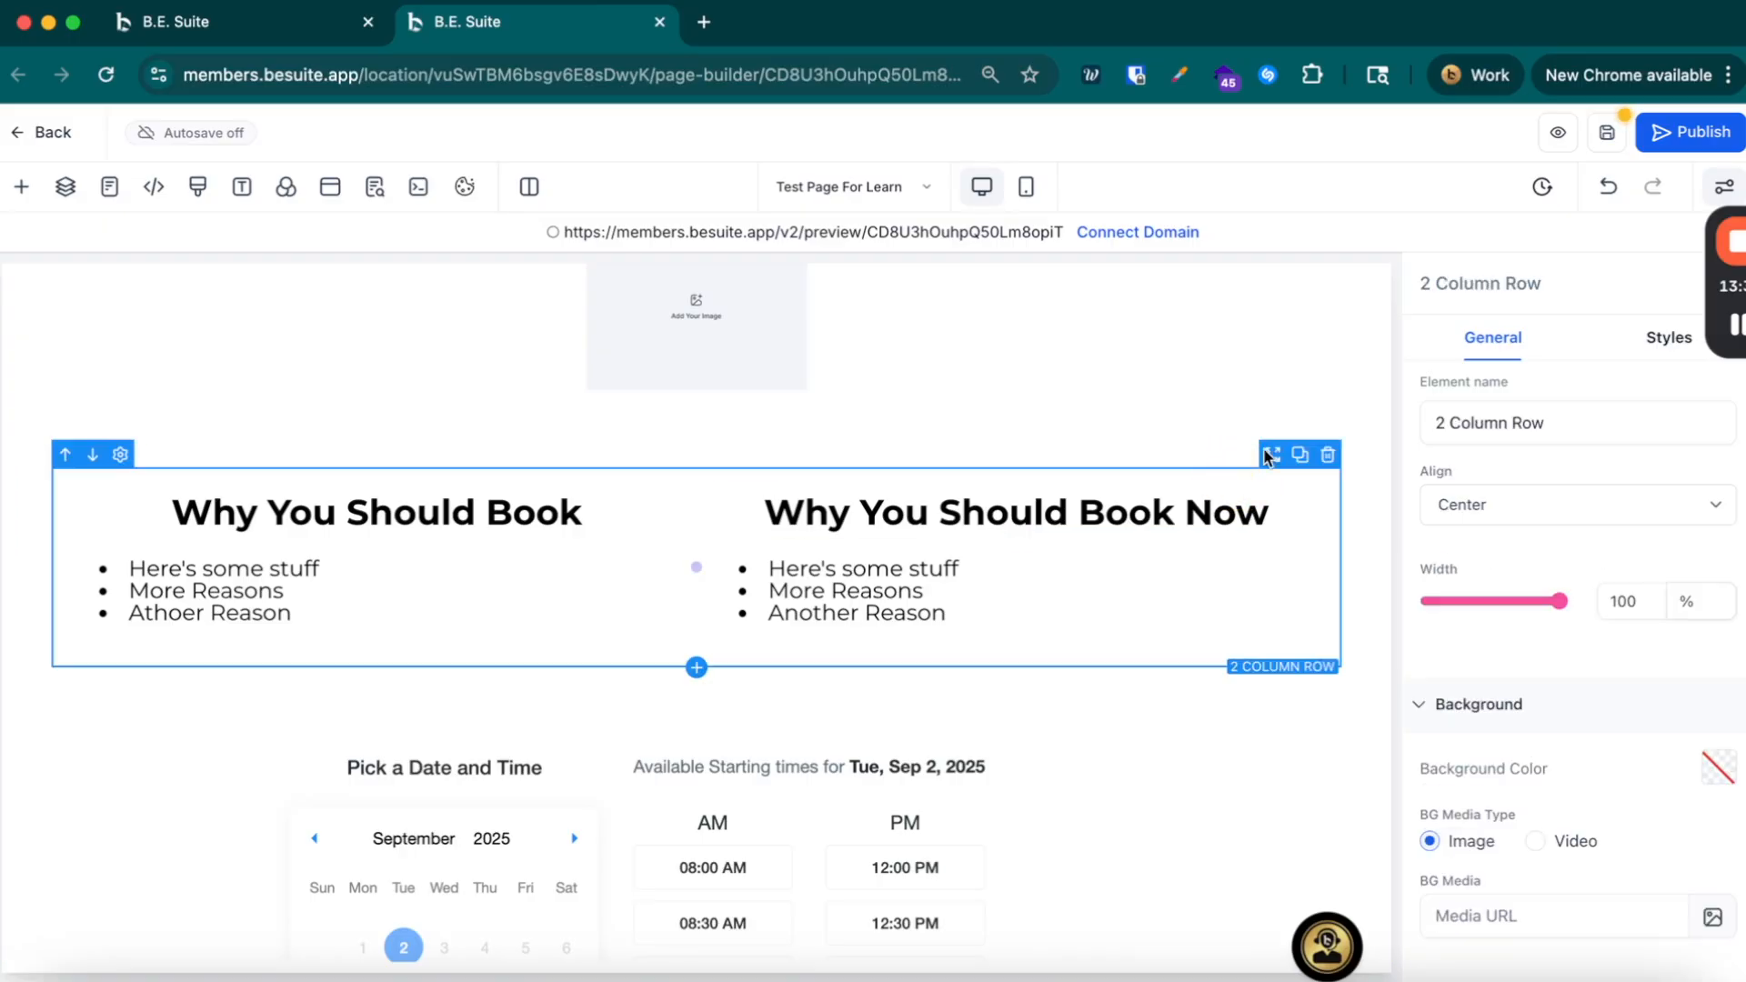
# Step: Add "Header" in front of the element name of the section containing the "Book An Appointment With Me" headline
pyautogui.scroll(3, 1271, 446)
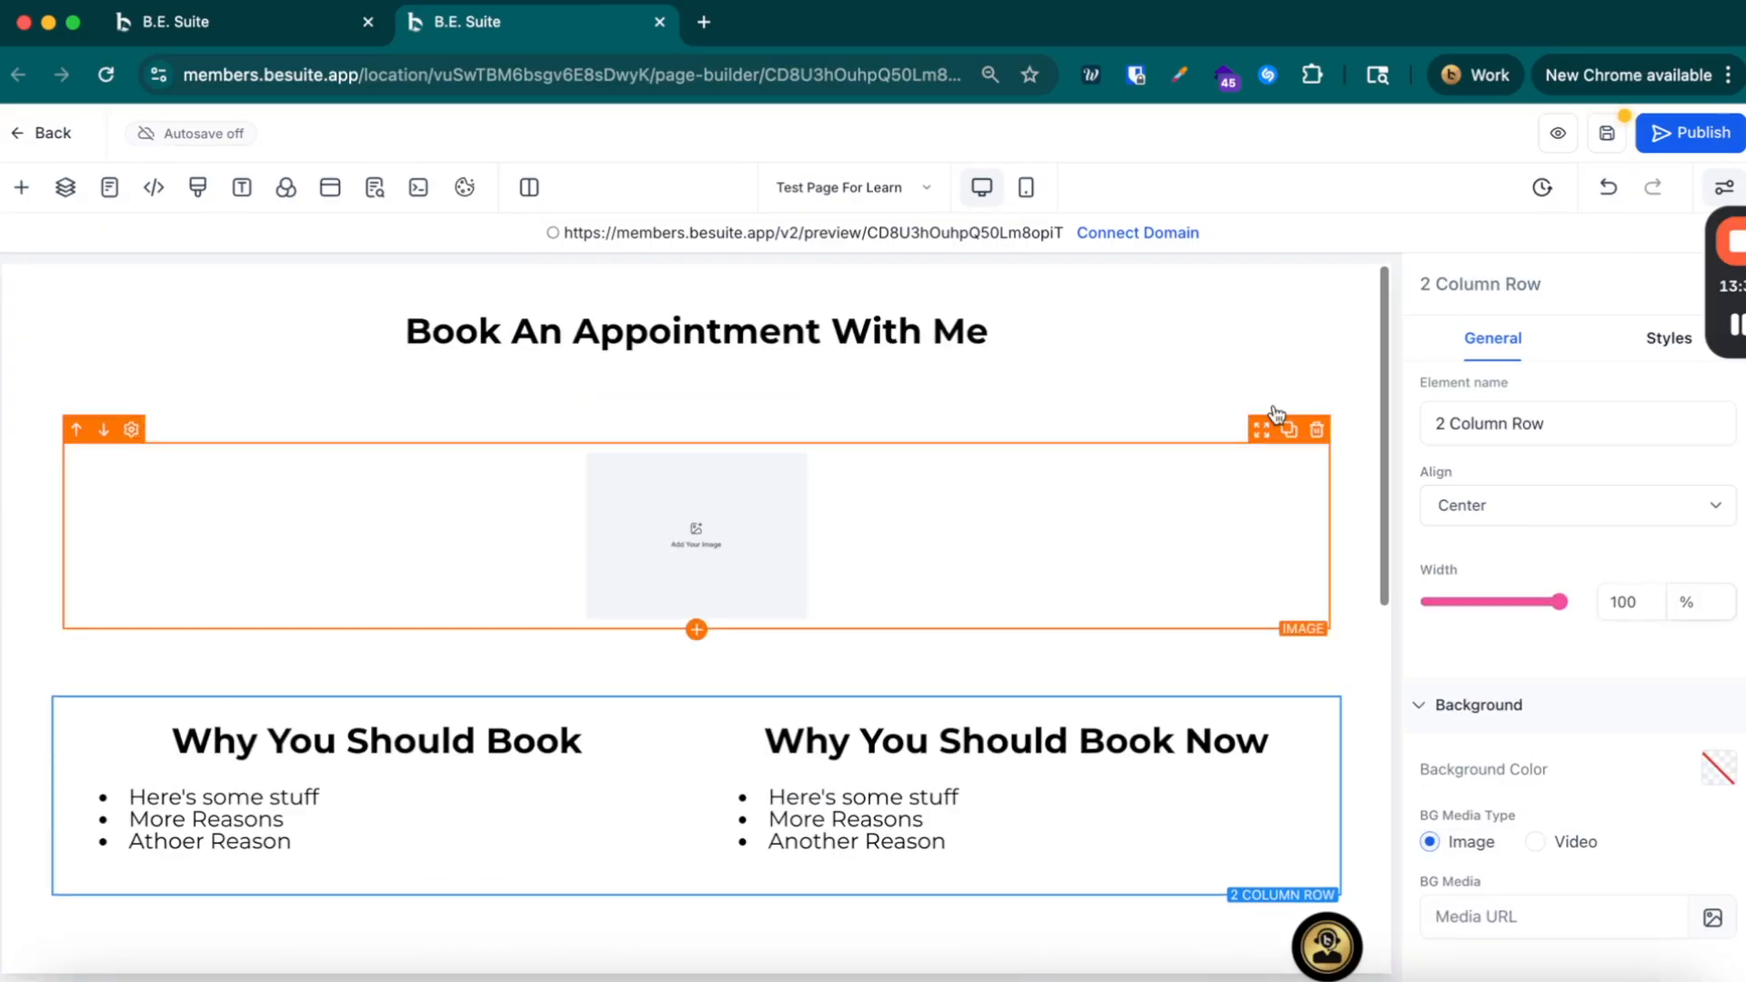
pyautogui.click(1324, 275)
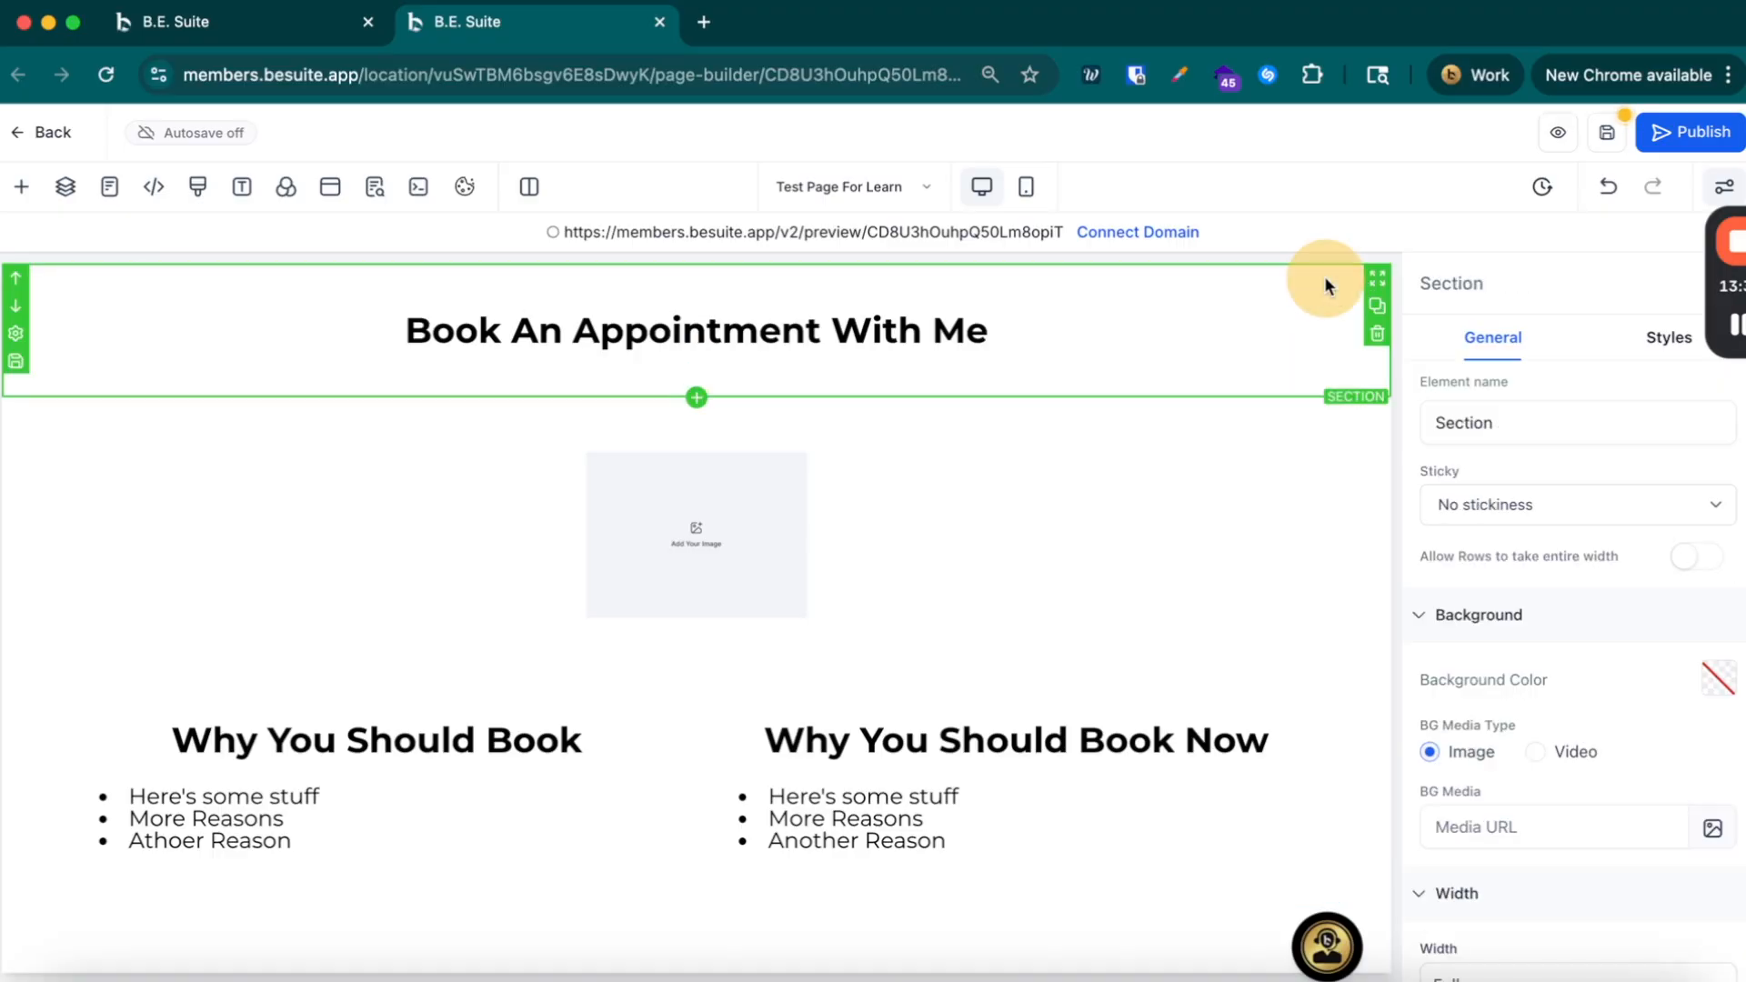
pyautogui.click(1435, 418)
pyautogui.click(1435, 424)
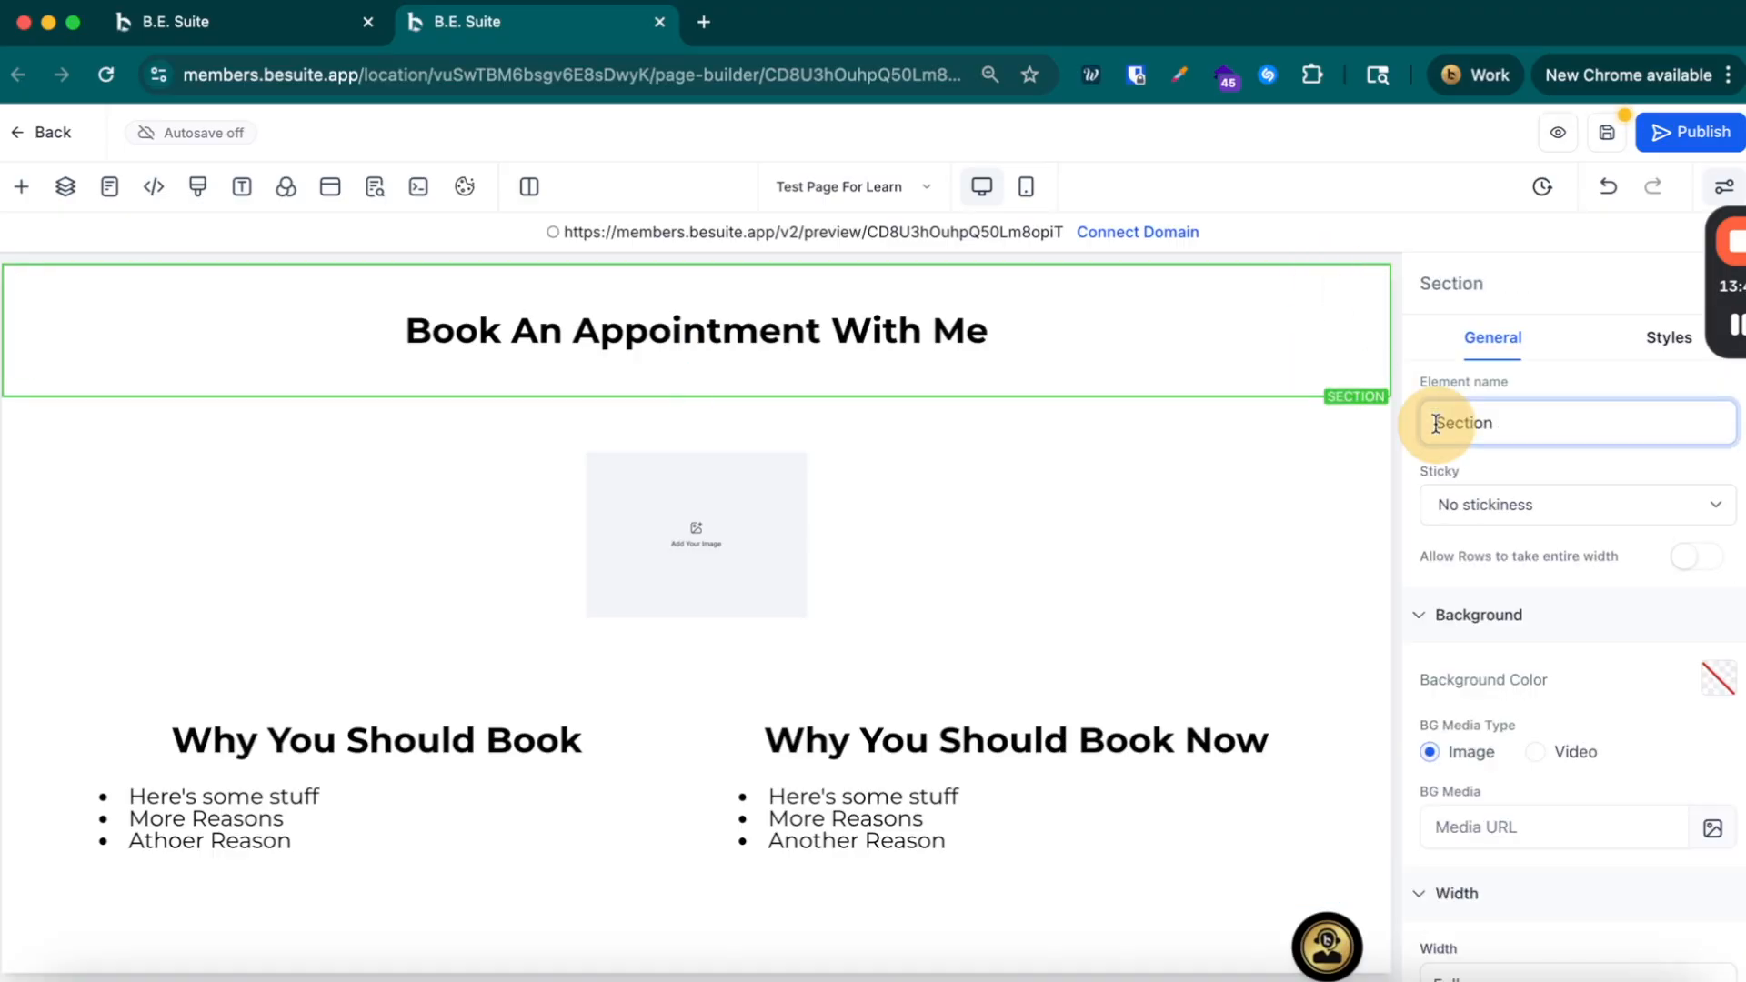
pyautogui.write('Header')
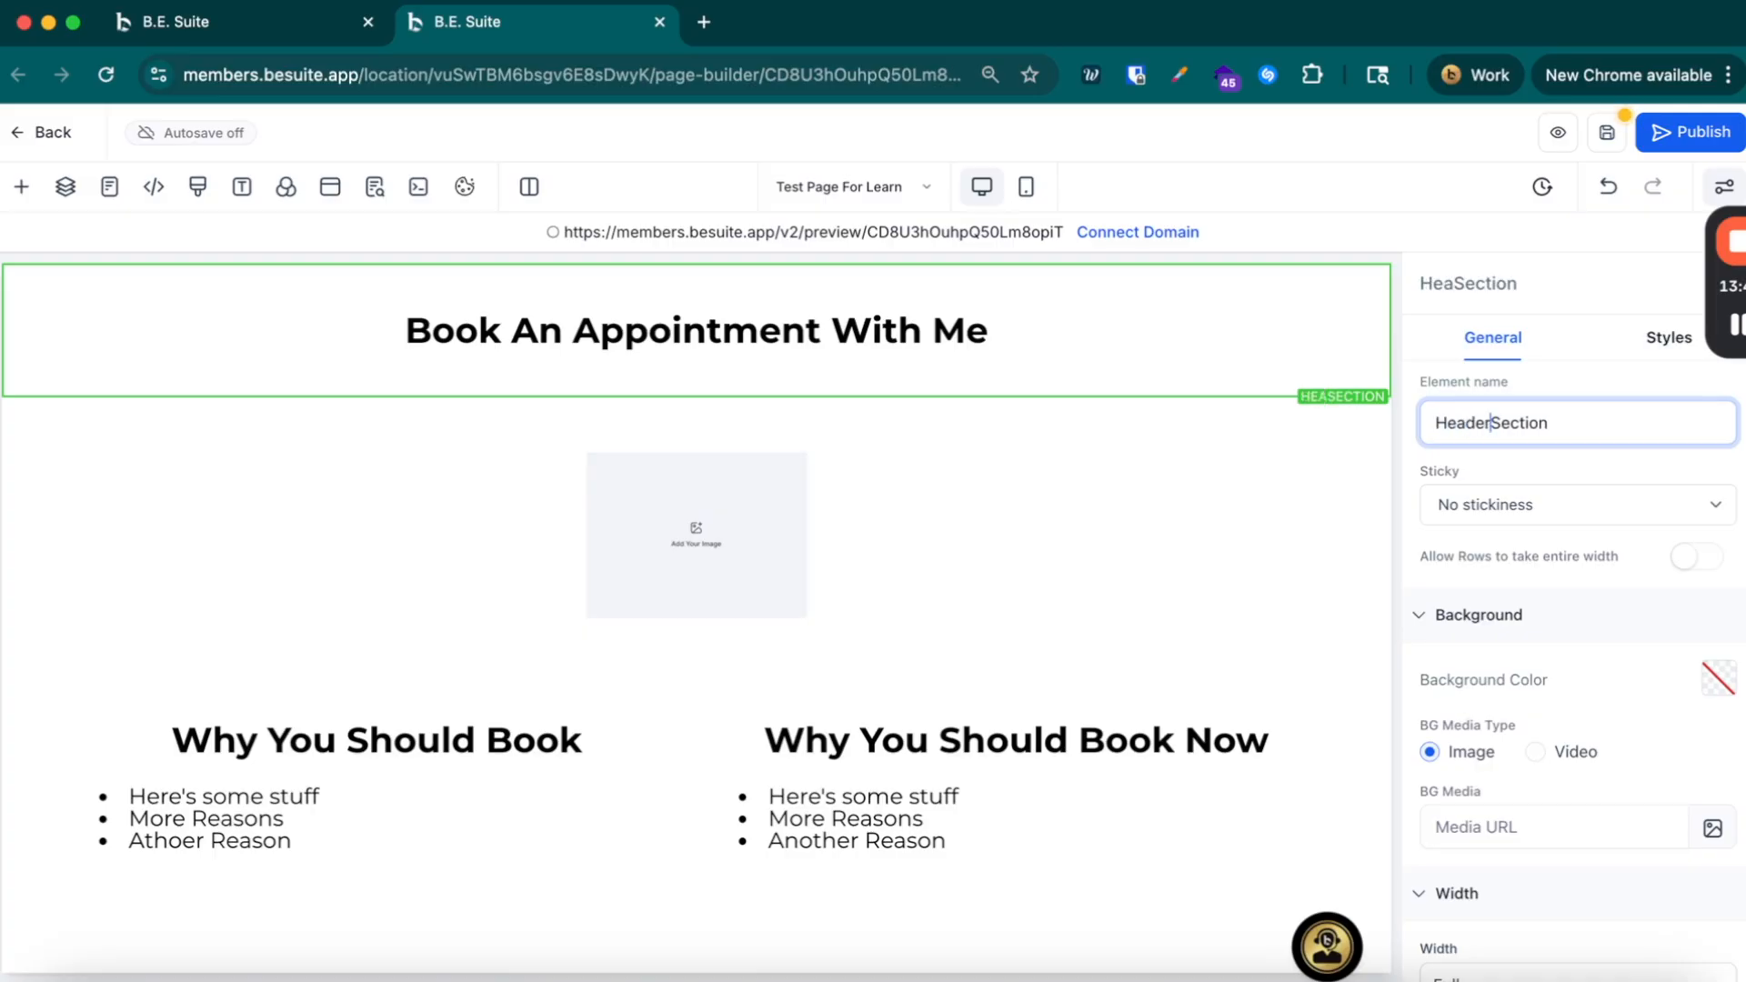
# Step: Rename the section containing the image as "My photo"
pyautogui.click(1211, 411)
pyautogui.click(1461, 420)
pyautogui.doubleClick(1460, 420)
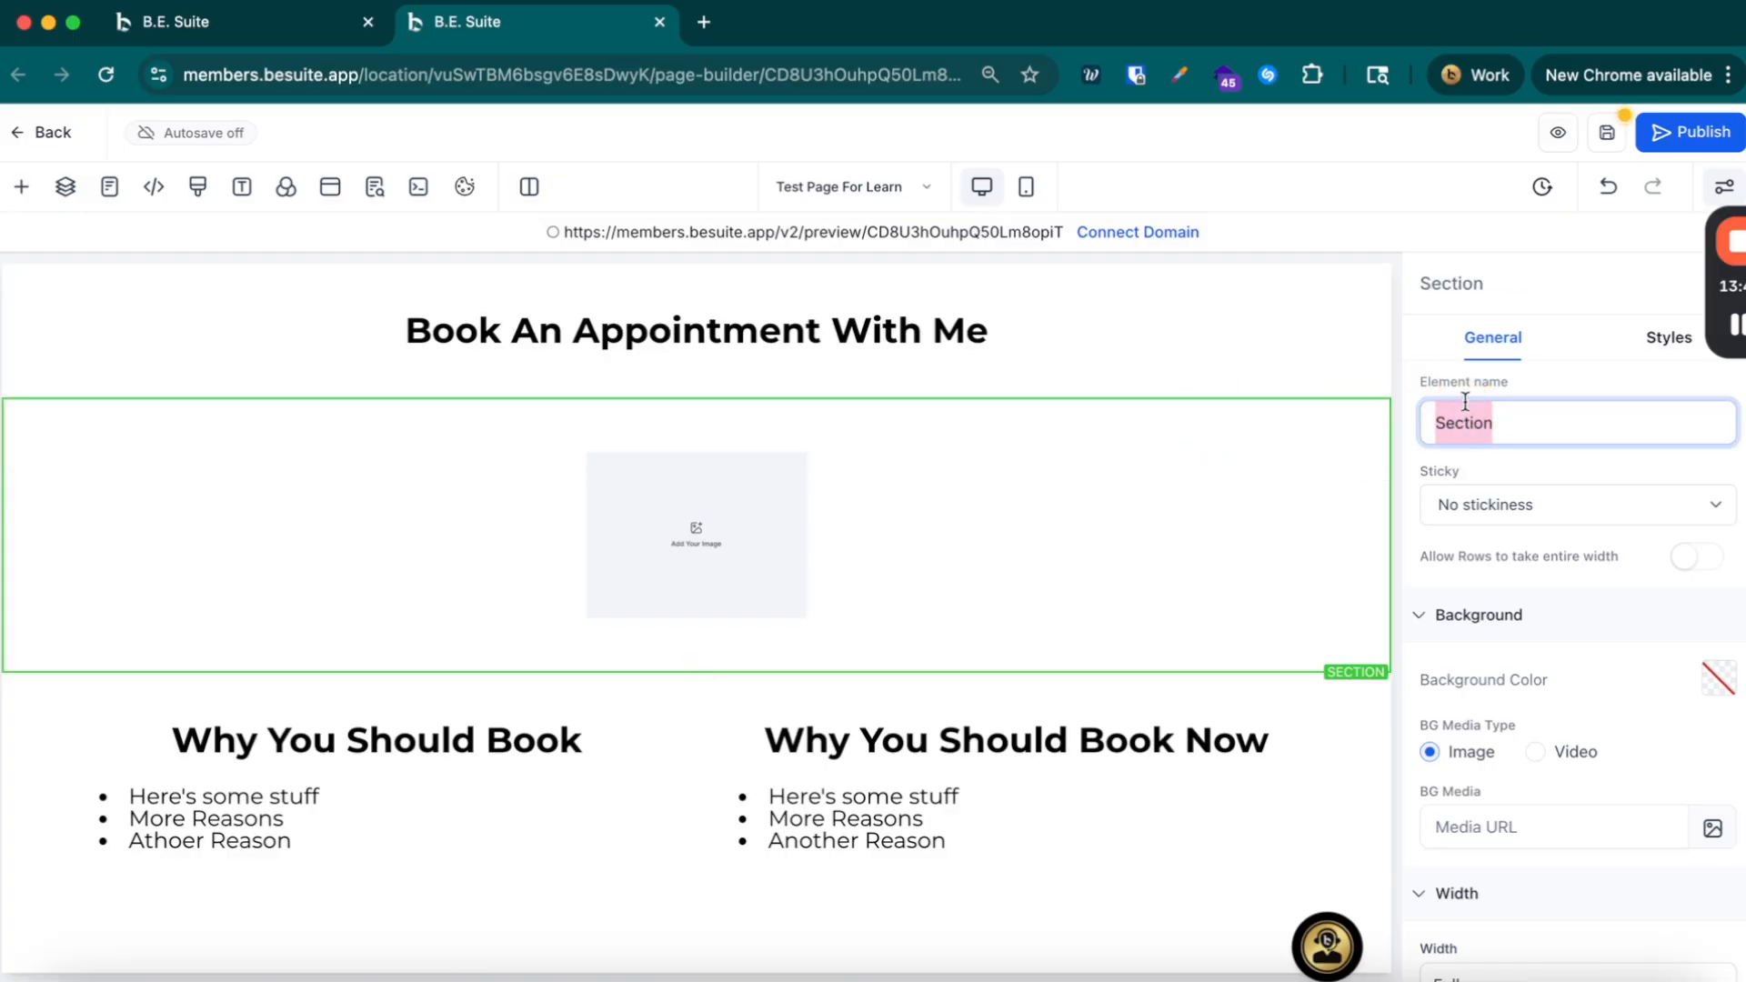
pyautogui.write('M')
pyautogui.write('y Oh')
pyautogui.press('BackSpace')
pyautogui.press('BackSpace')
pyautogui.write('photo')
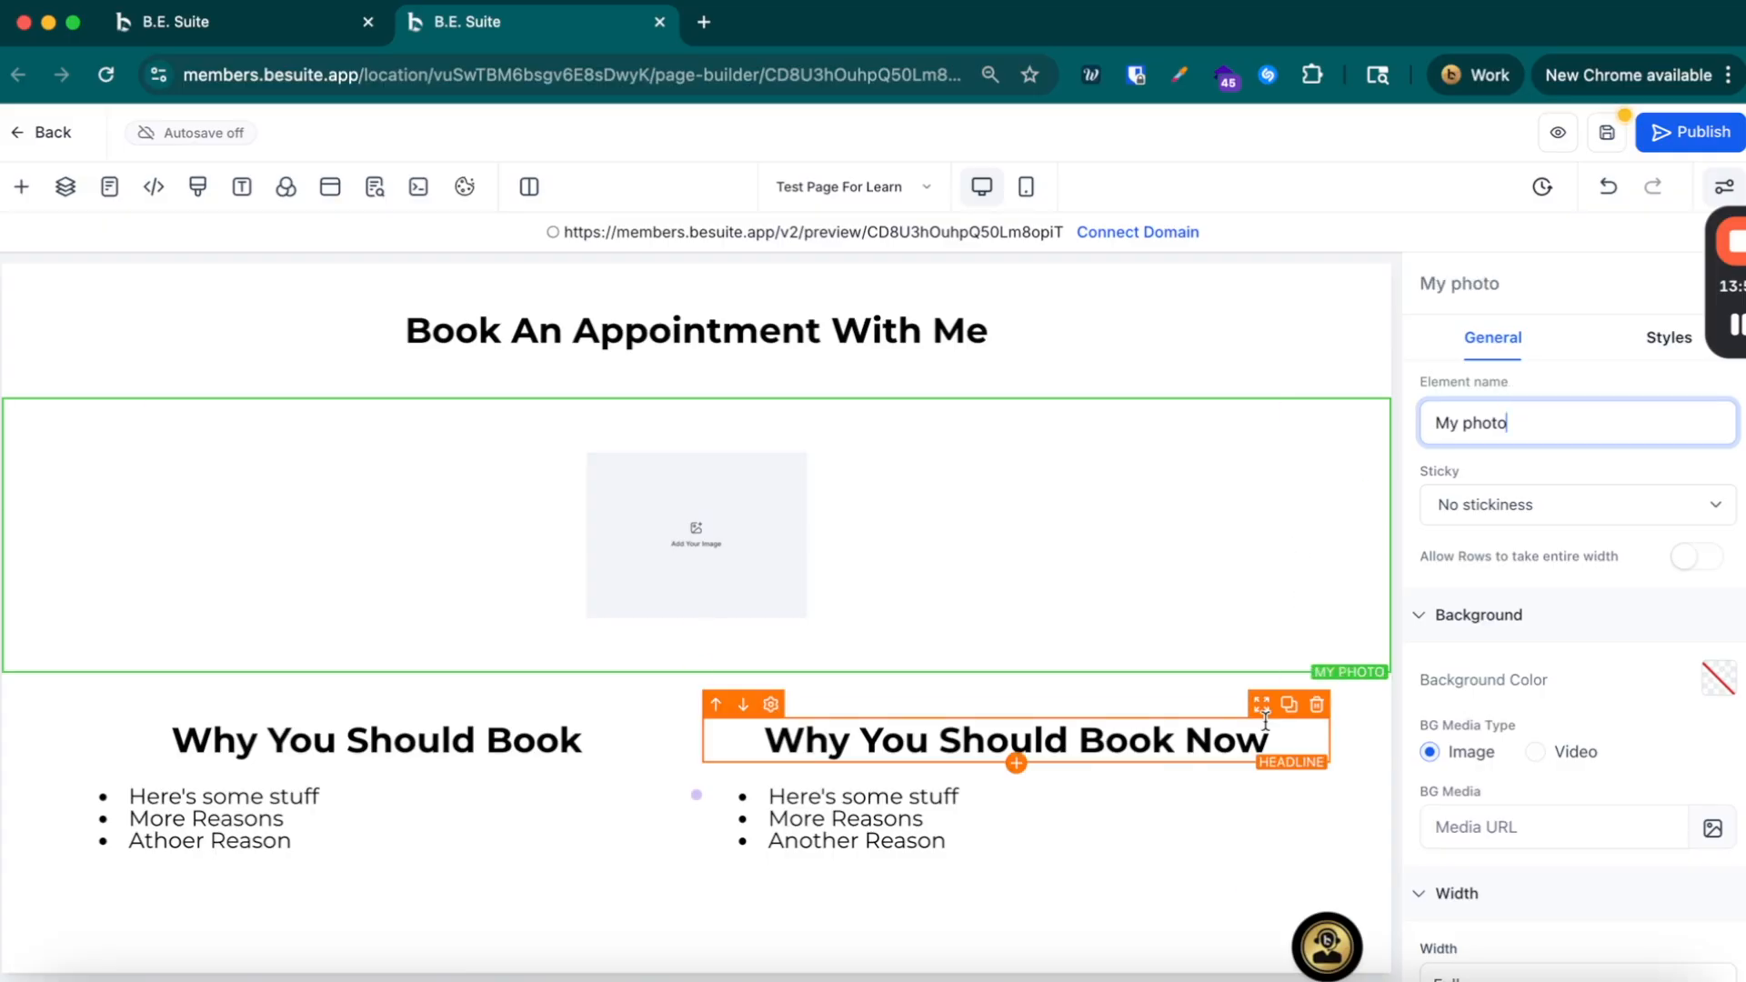
# Step: Rename the section containing the two "Why You Should Book" columns as "Calendar Section"
pyautogui.click(1262, 675)
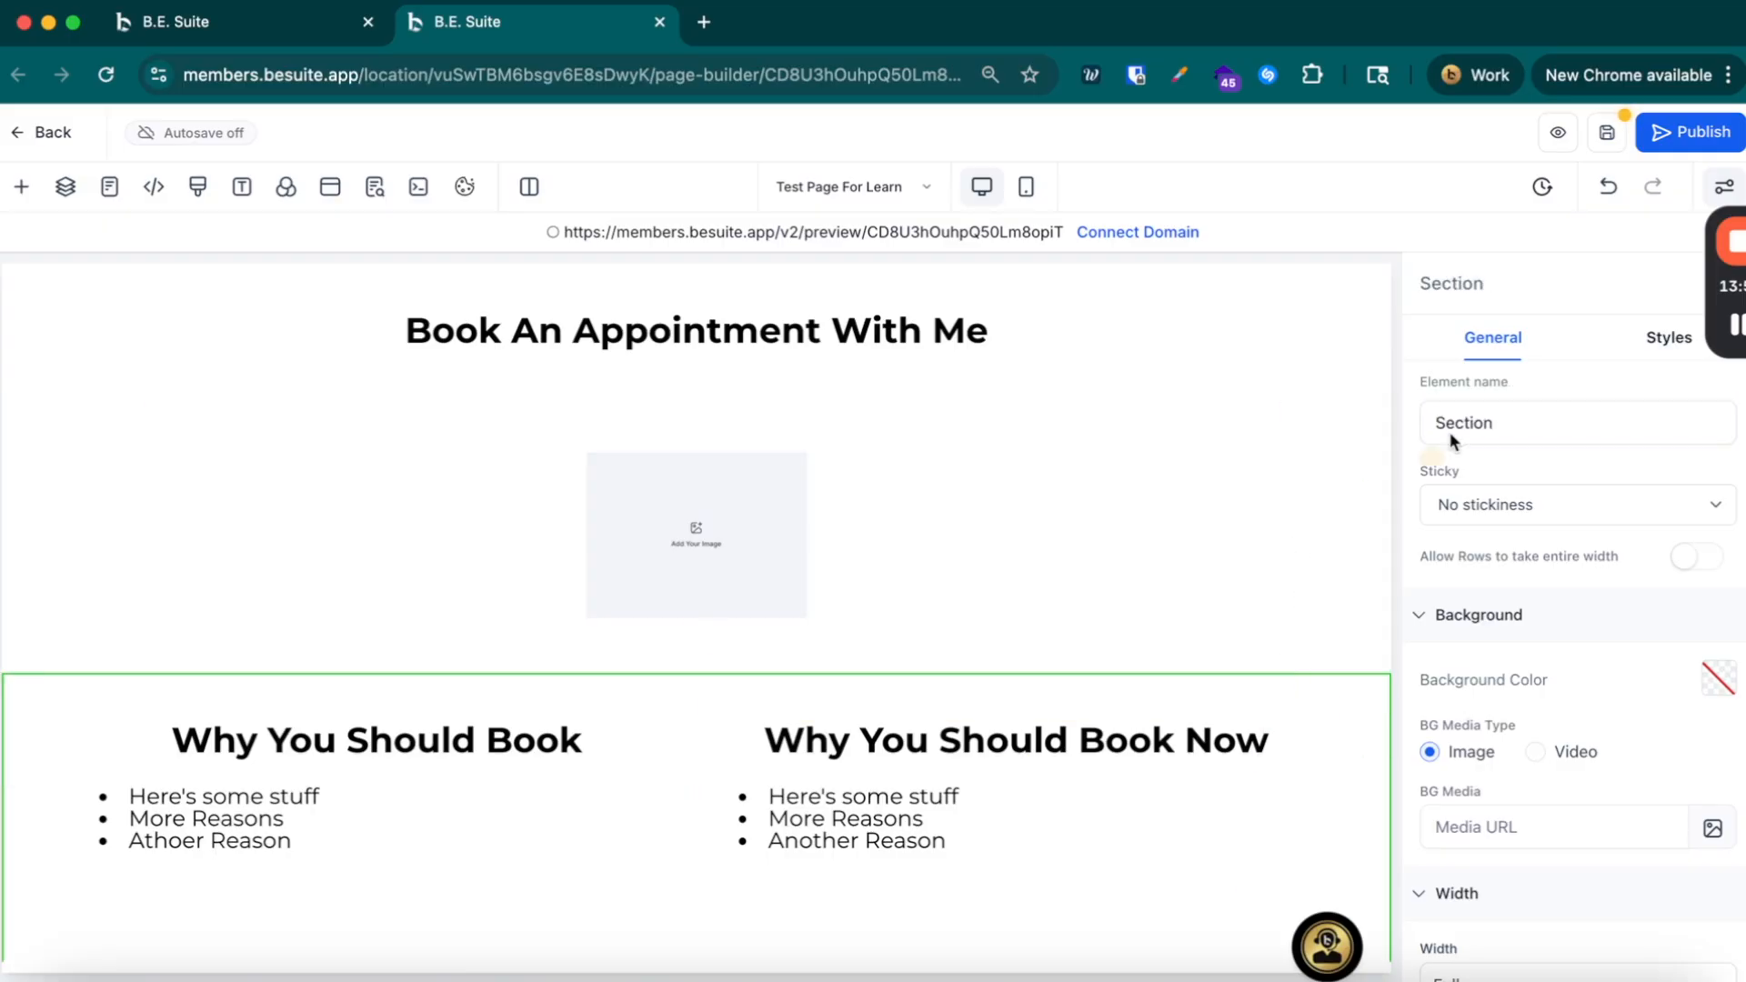
pyautogui.doubleClick(1550, 427)
pyautogui.write('Calendar')
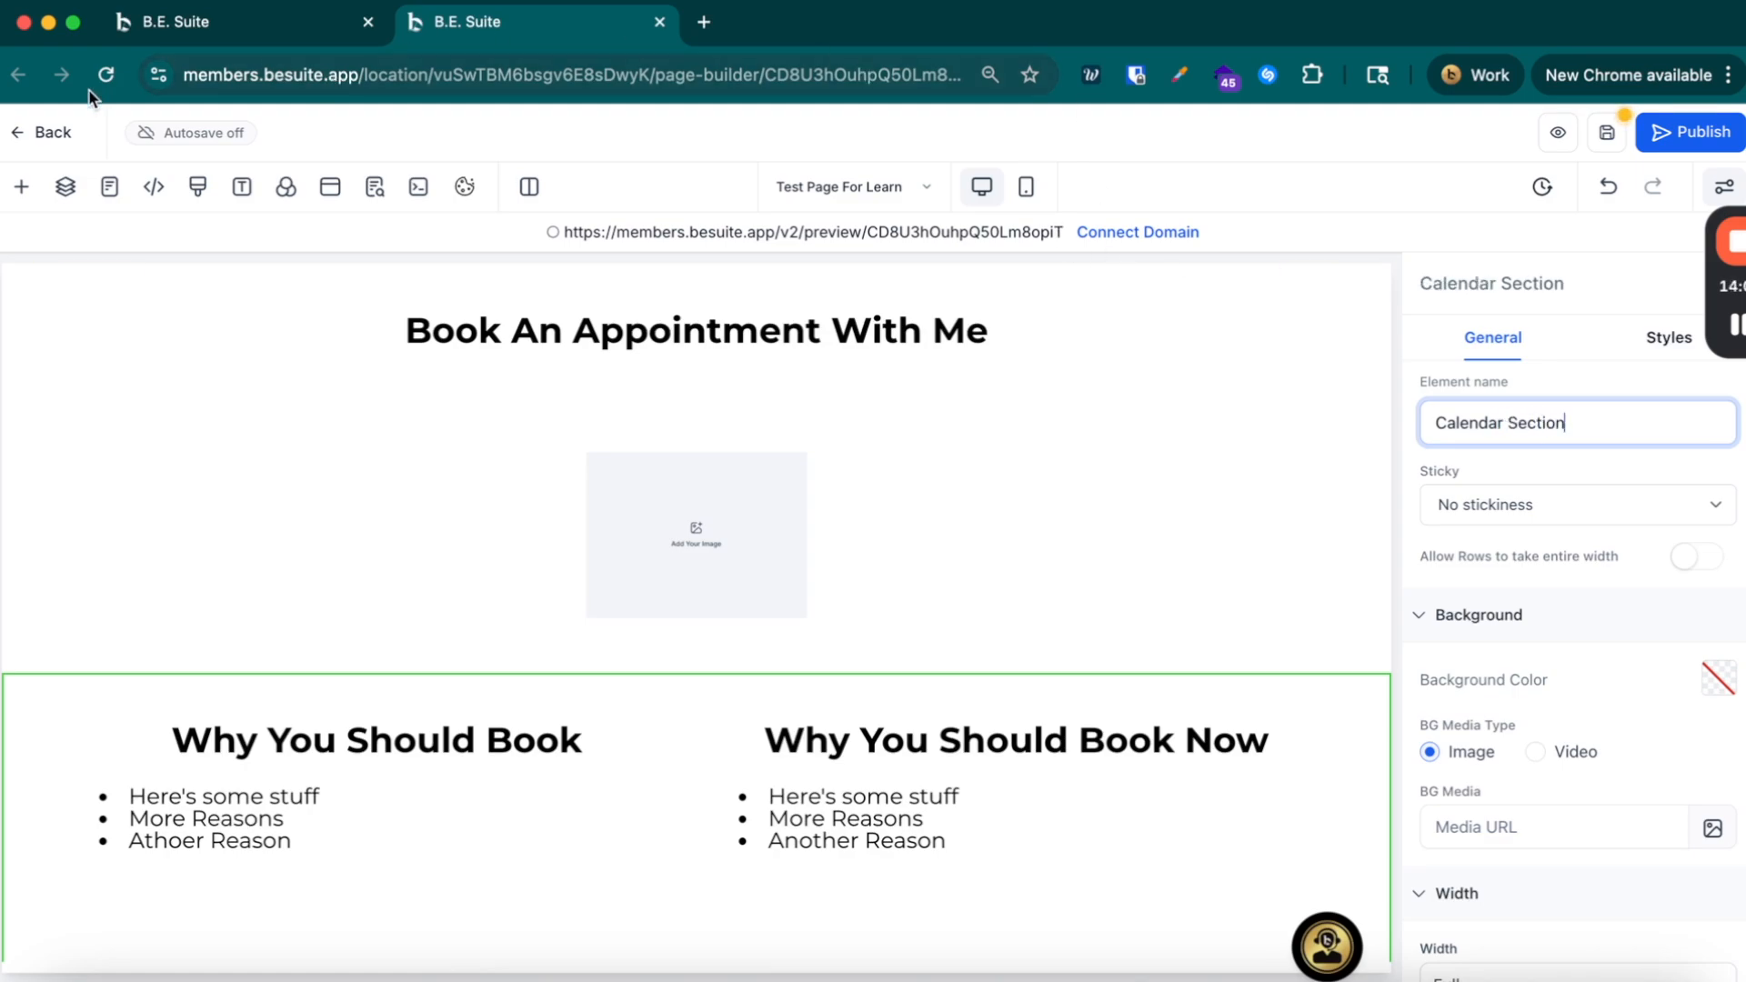
# Step: Review the page's section names in the layer tree and view the list of main pages
pyautogui.click(65, 189)
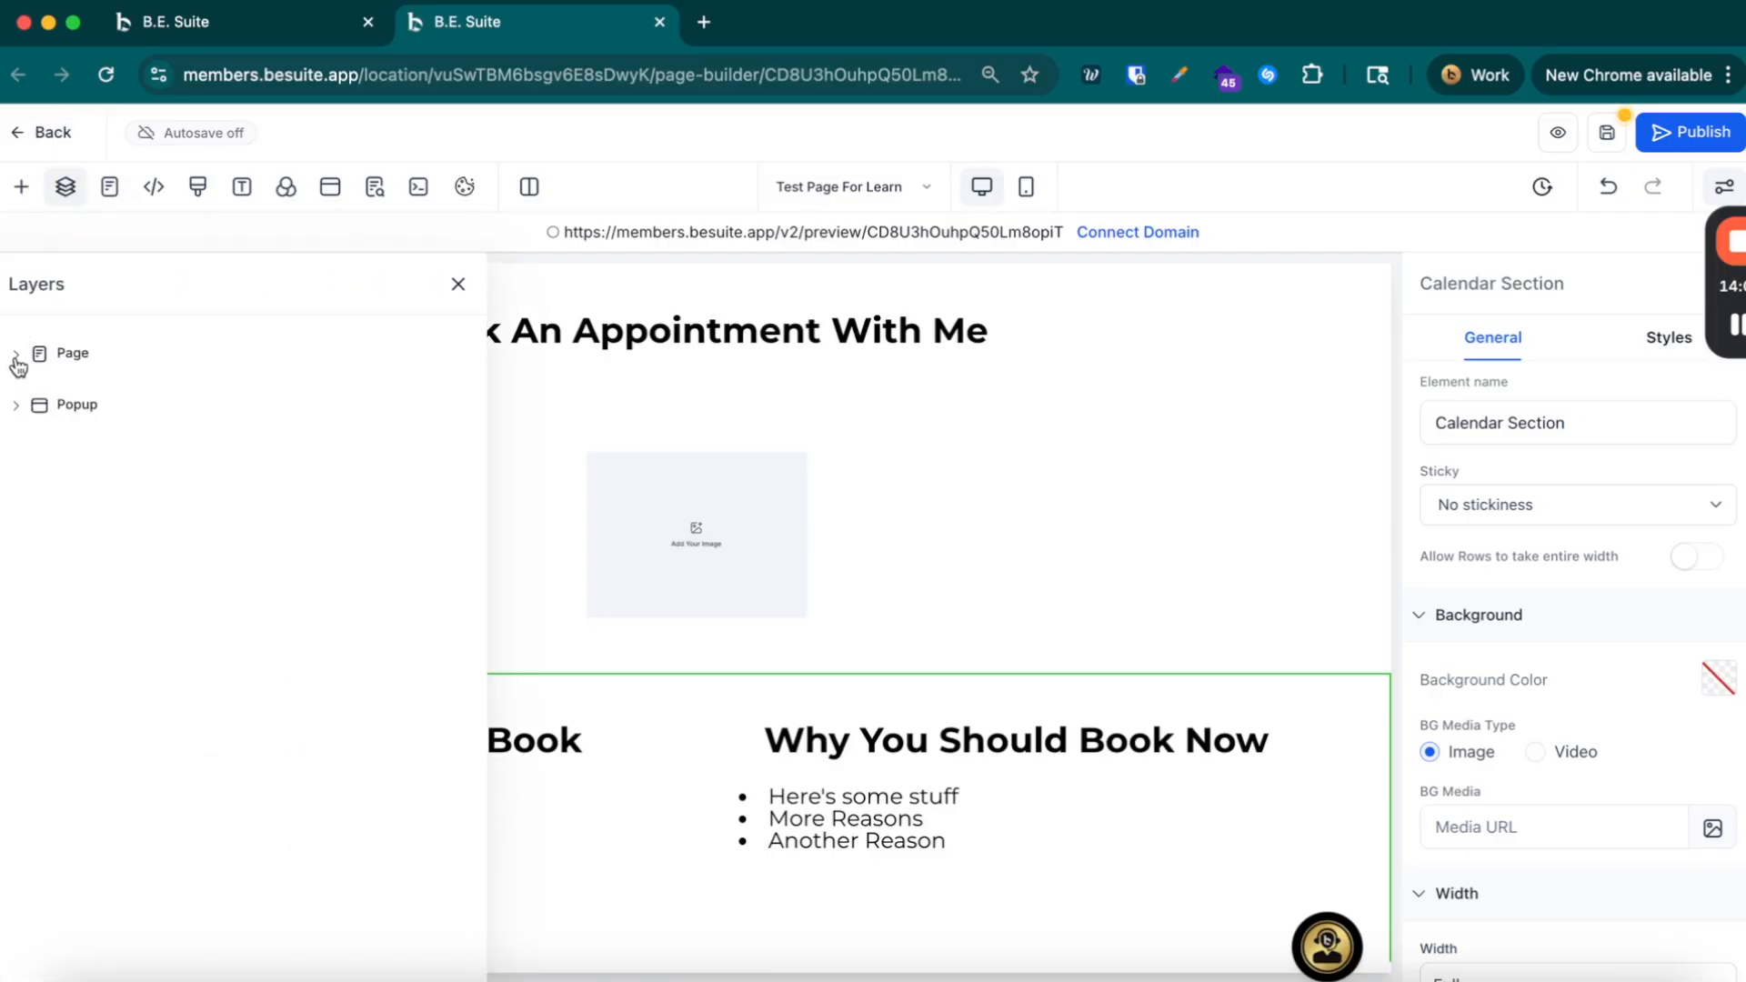
pyautogui.click(16, 355)
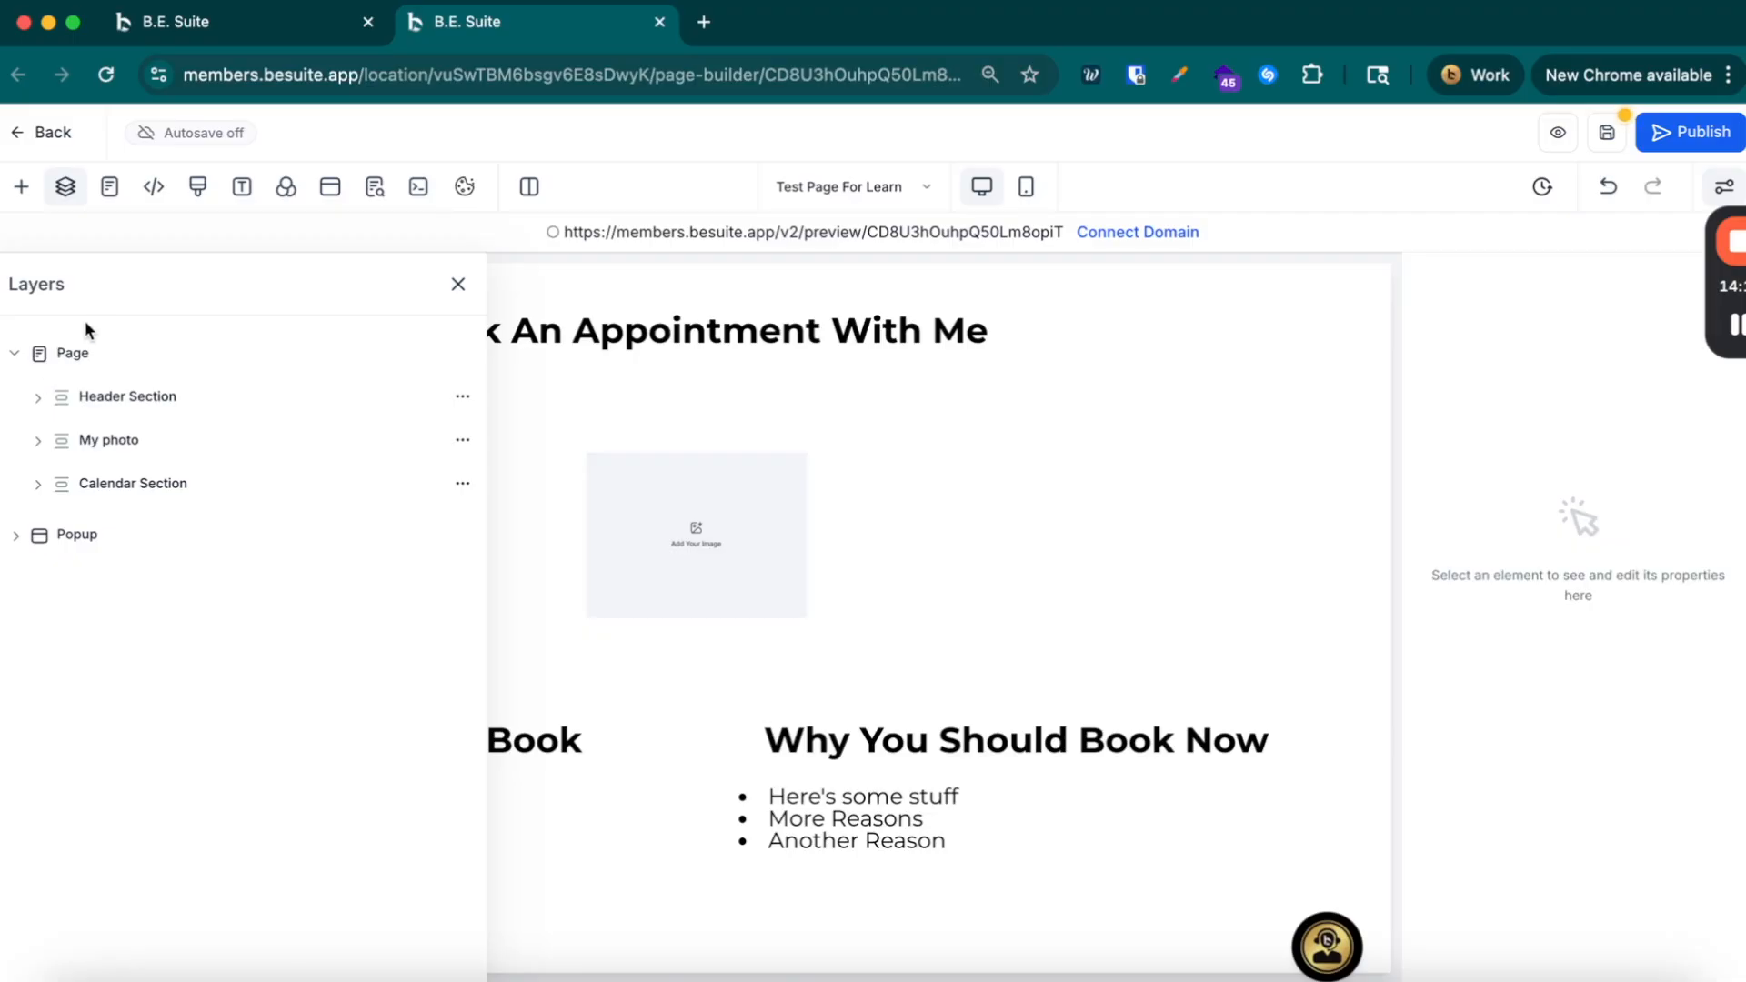
pyautogui.click(113, 200)
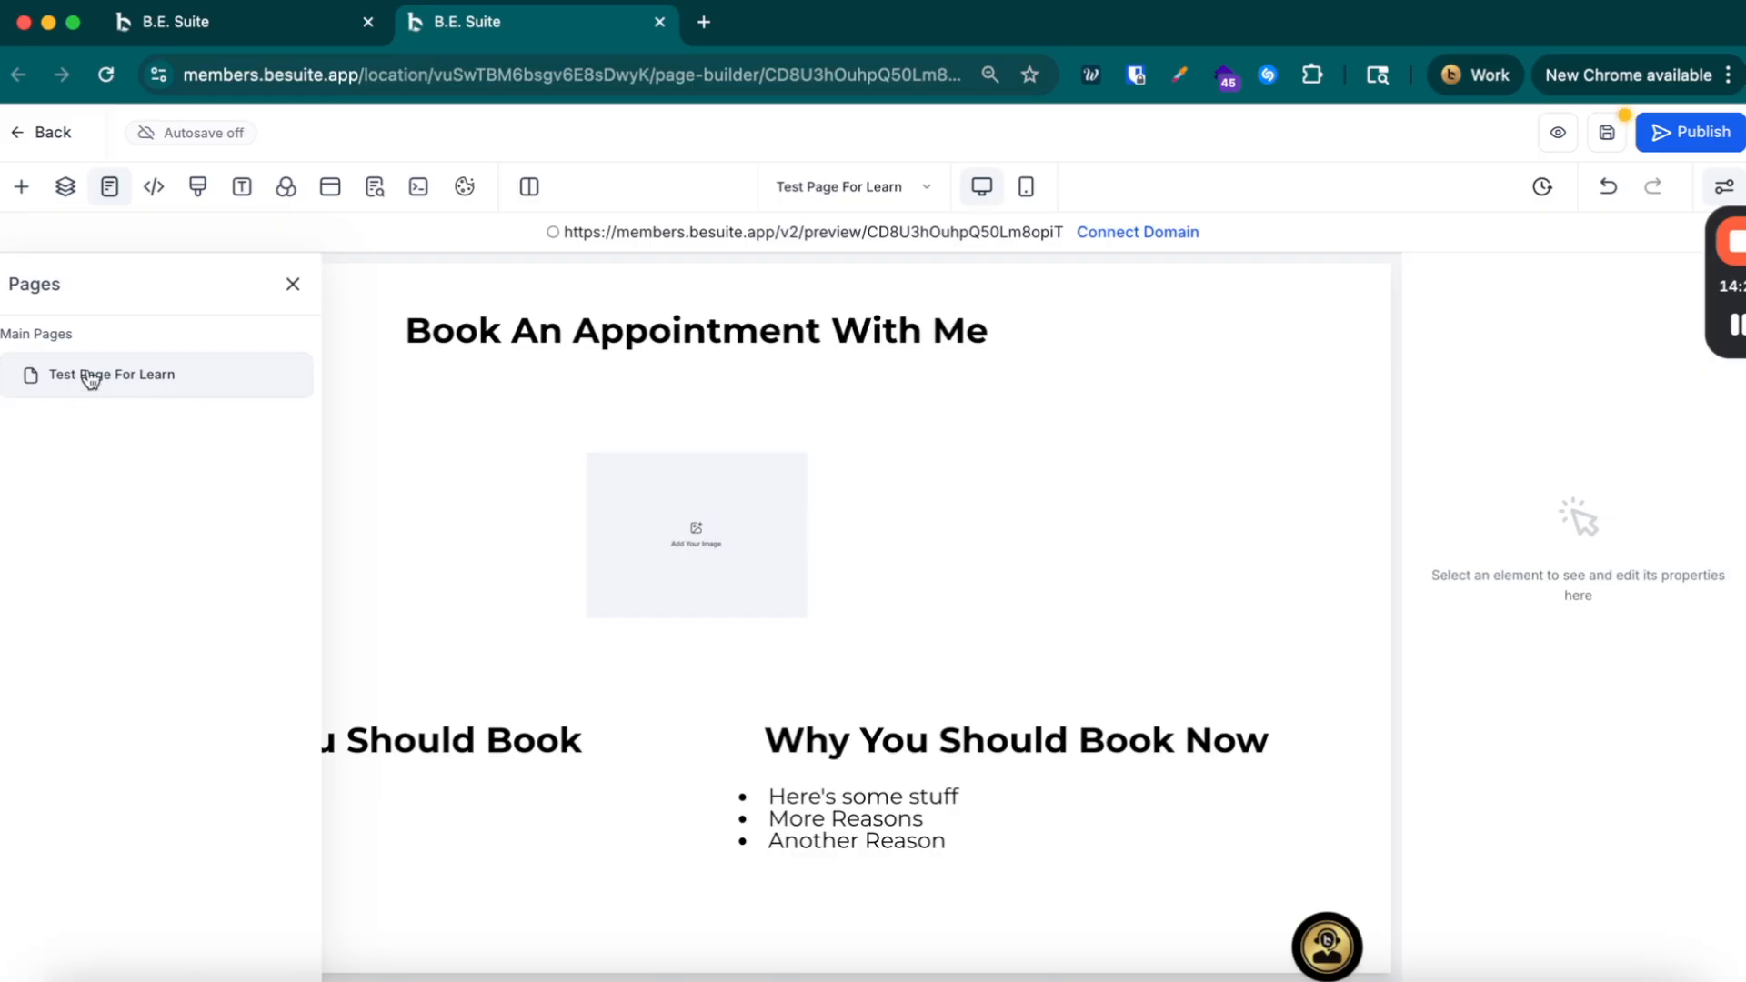
# Step: Look at the header tracking code and custom CSS editors, closing each without entering any code
pyautogui.click(157, 187)
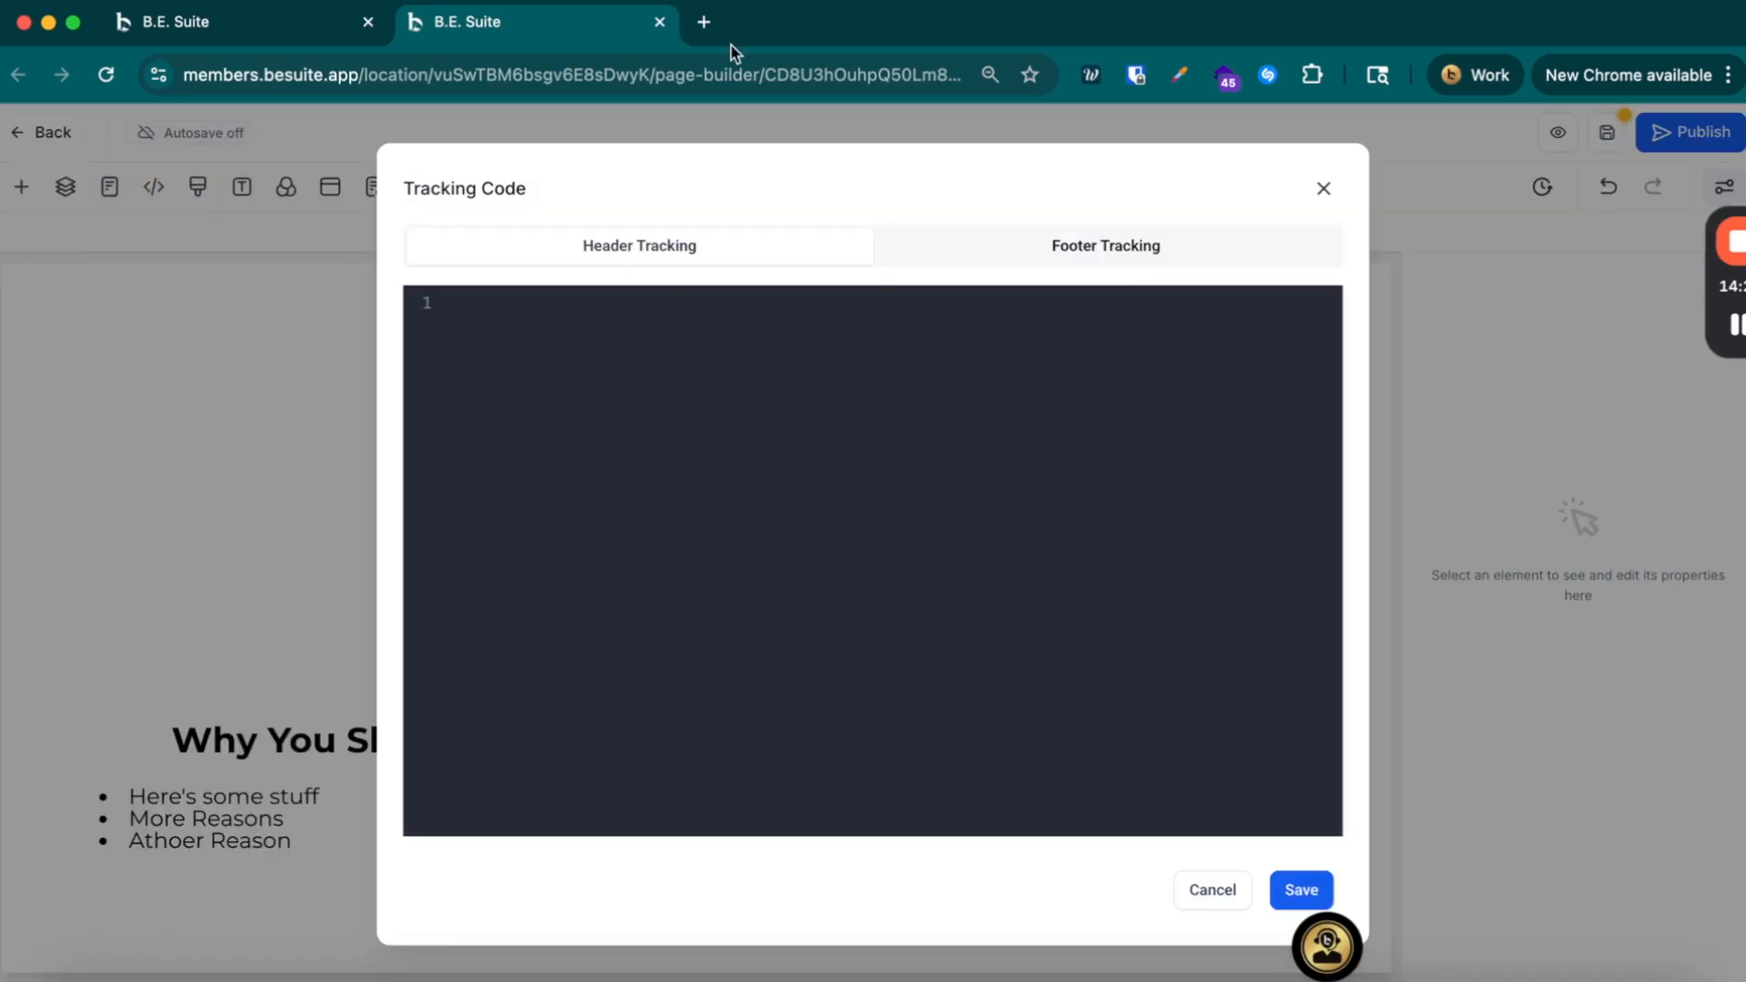
pyautogui.click(1324, 188)
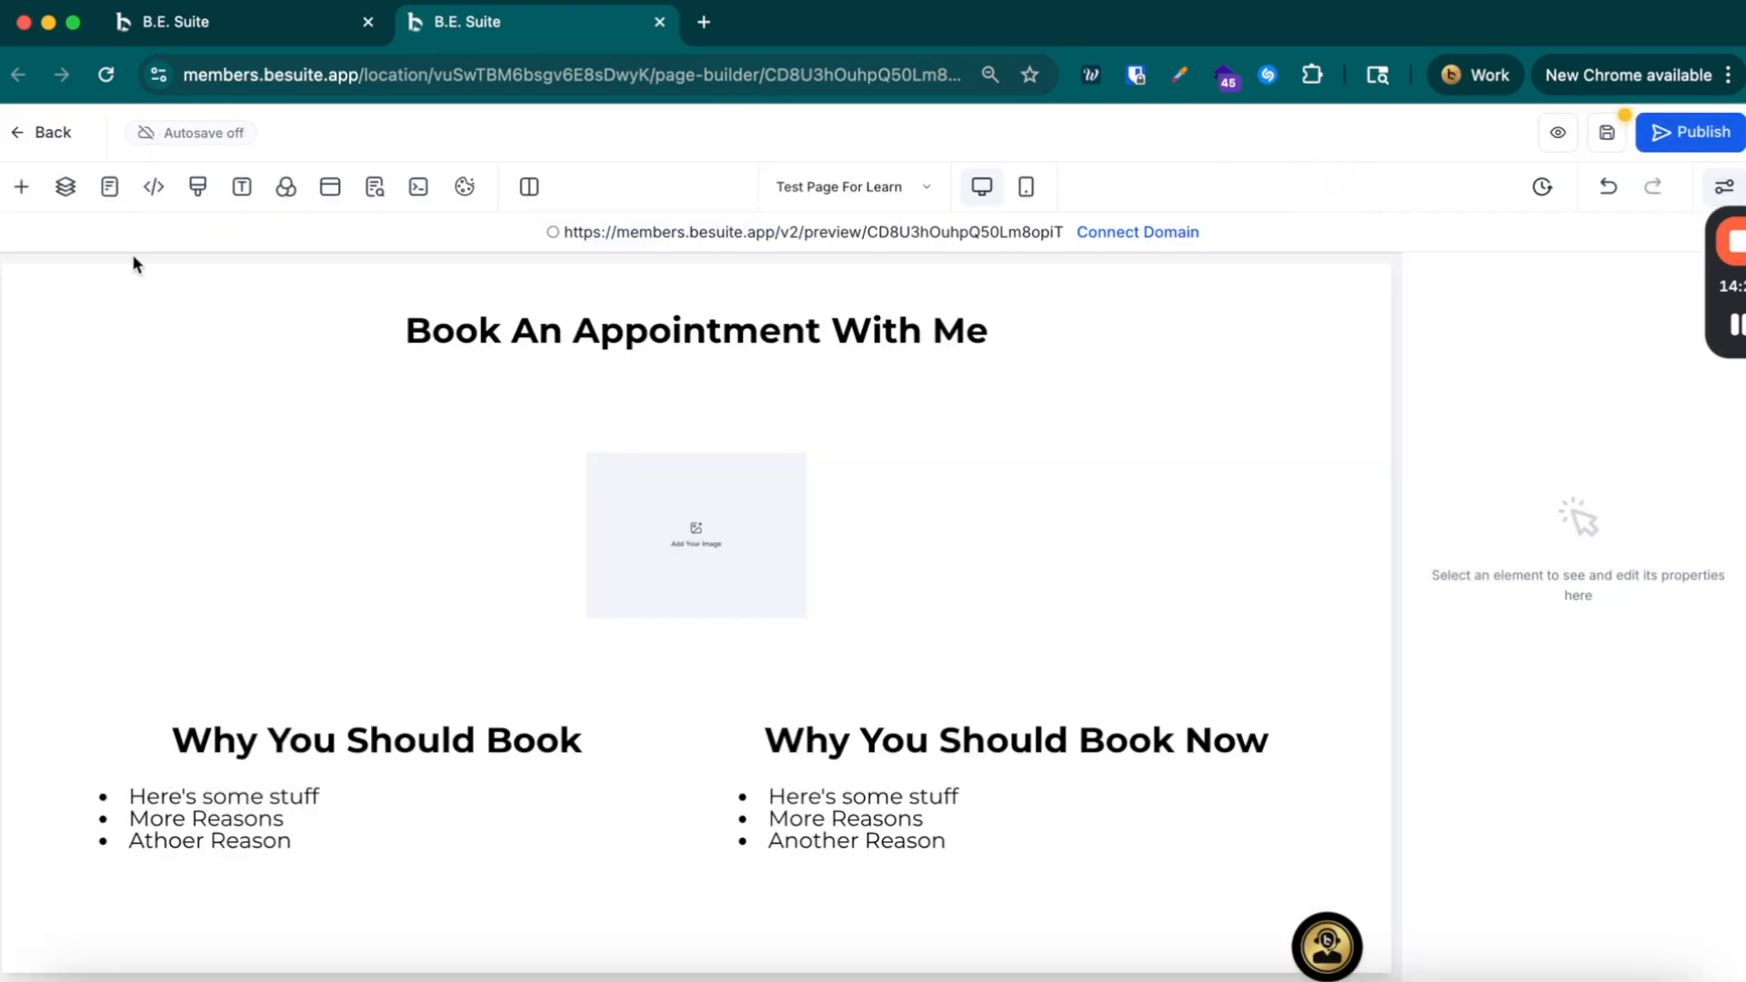
pyautogui.click(200, 187)
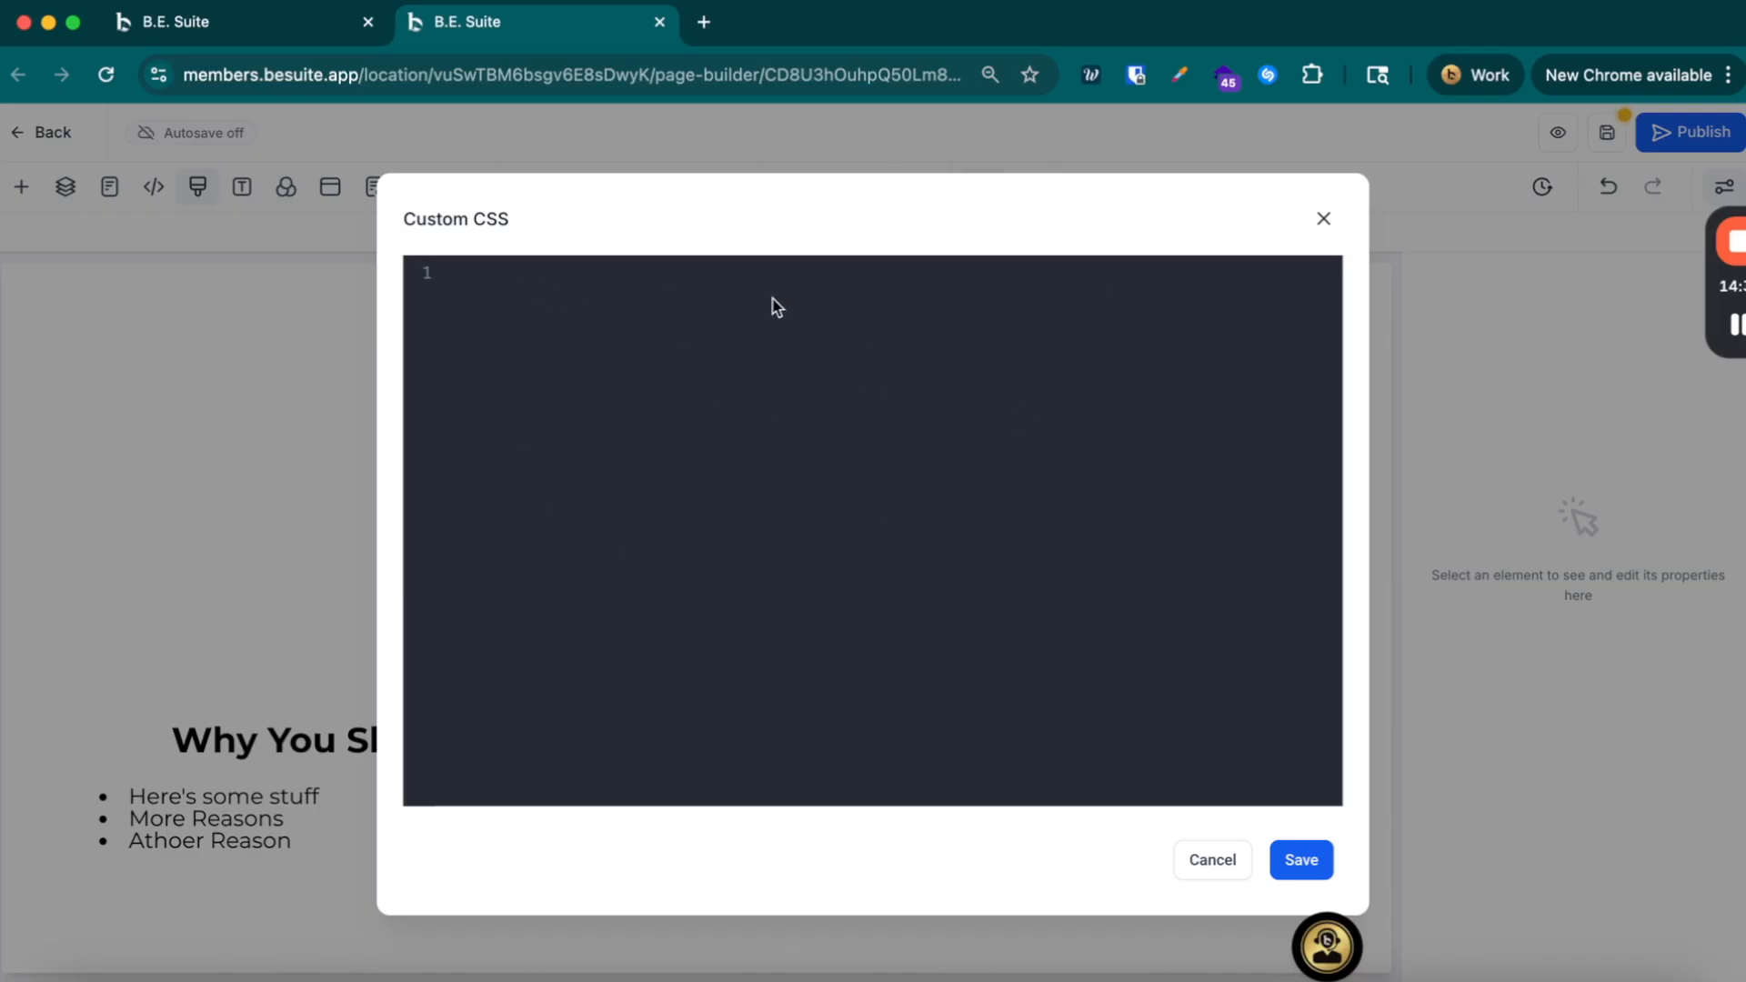
pyautogui.click(1323, 218)
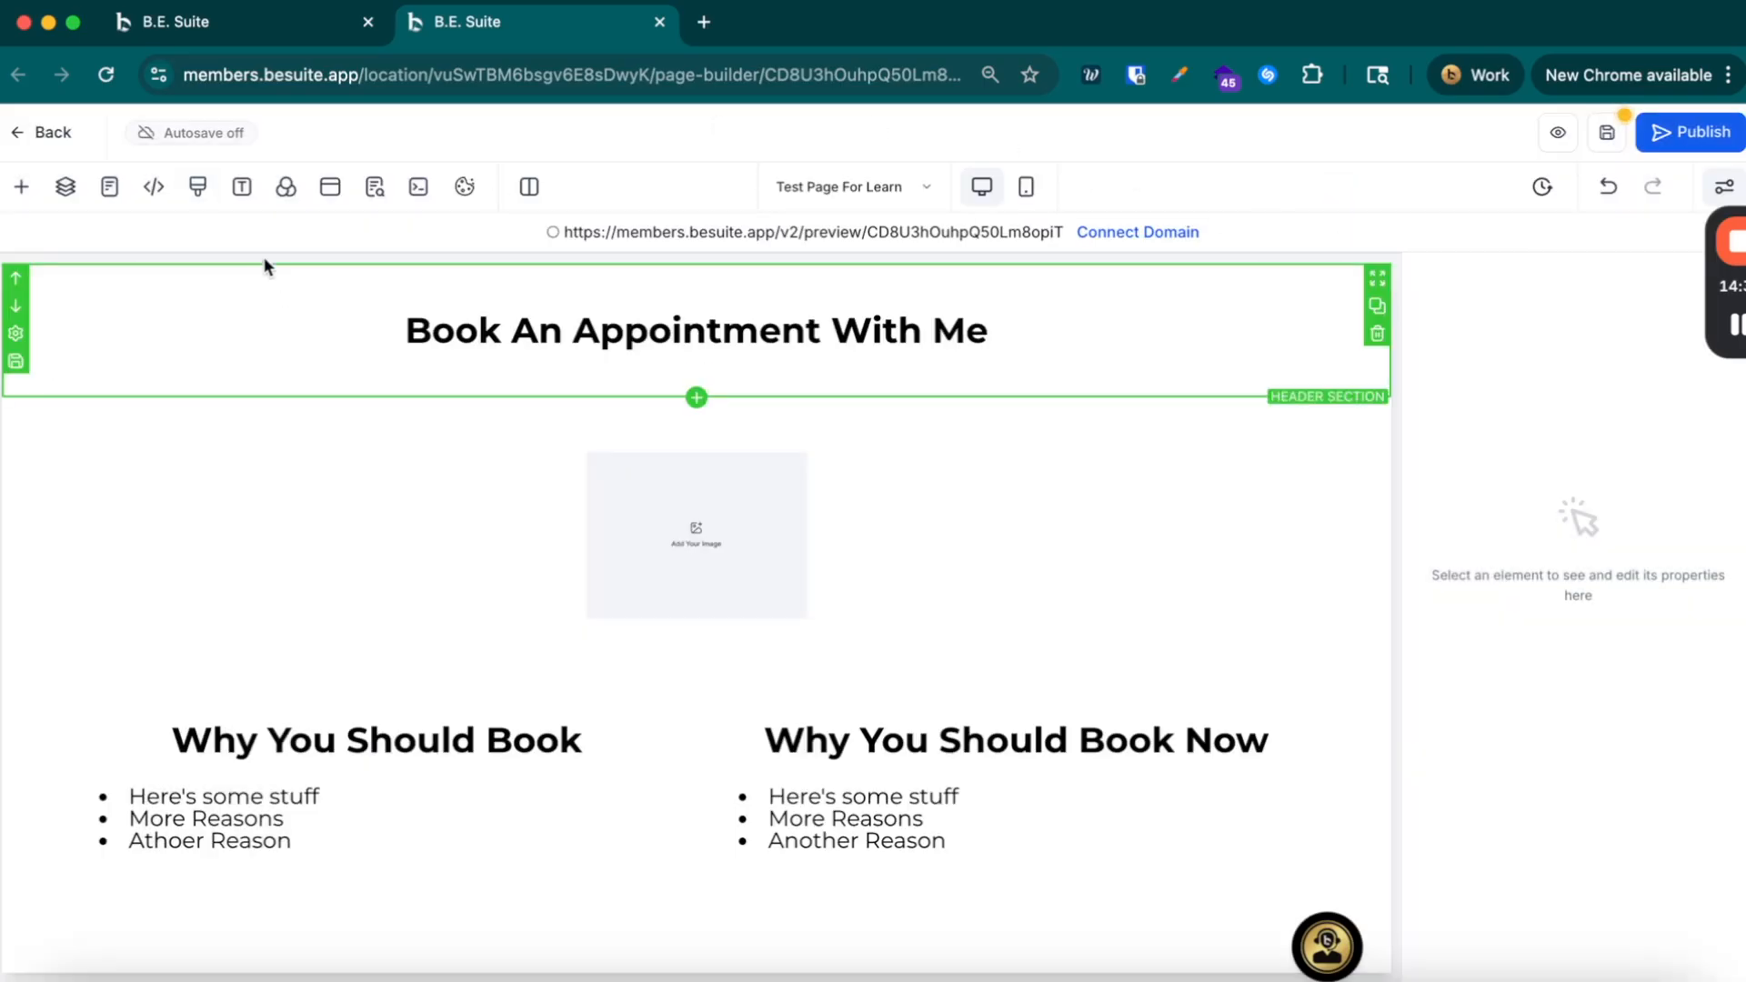
# Step: Examine the page-wide typography, background and popup settings
pyautogui.click(247, 199)
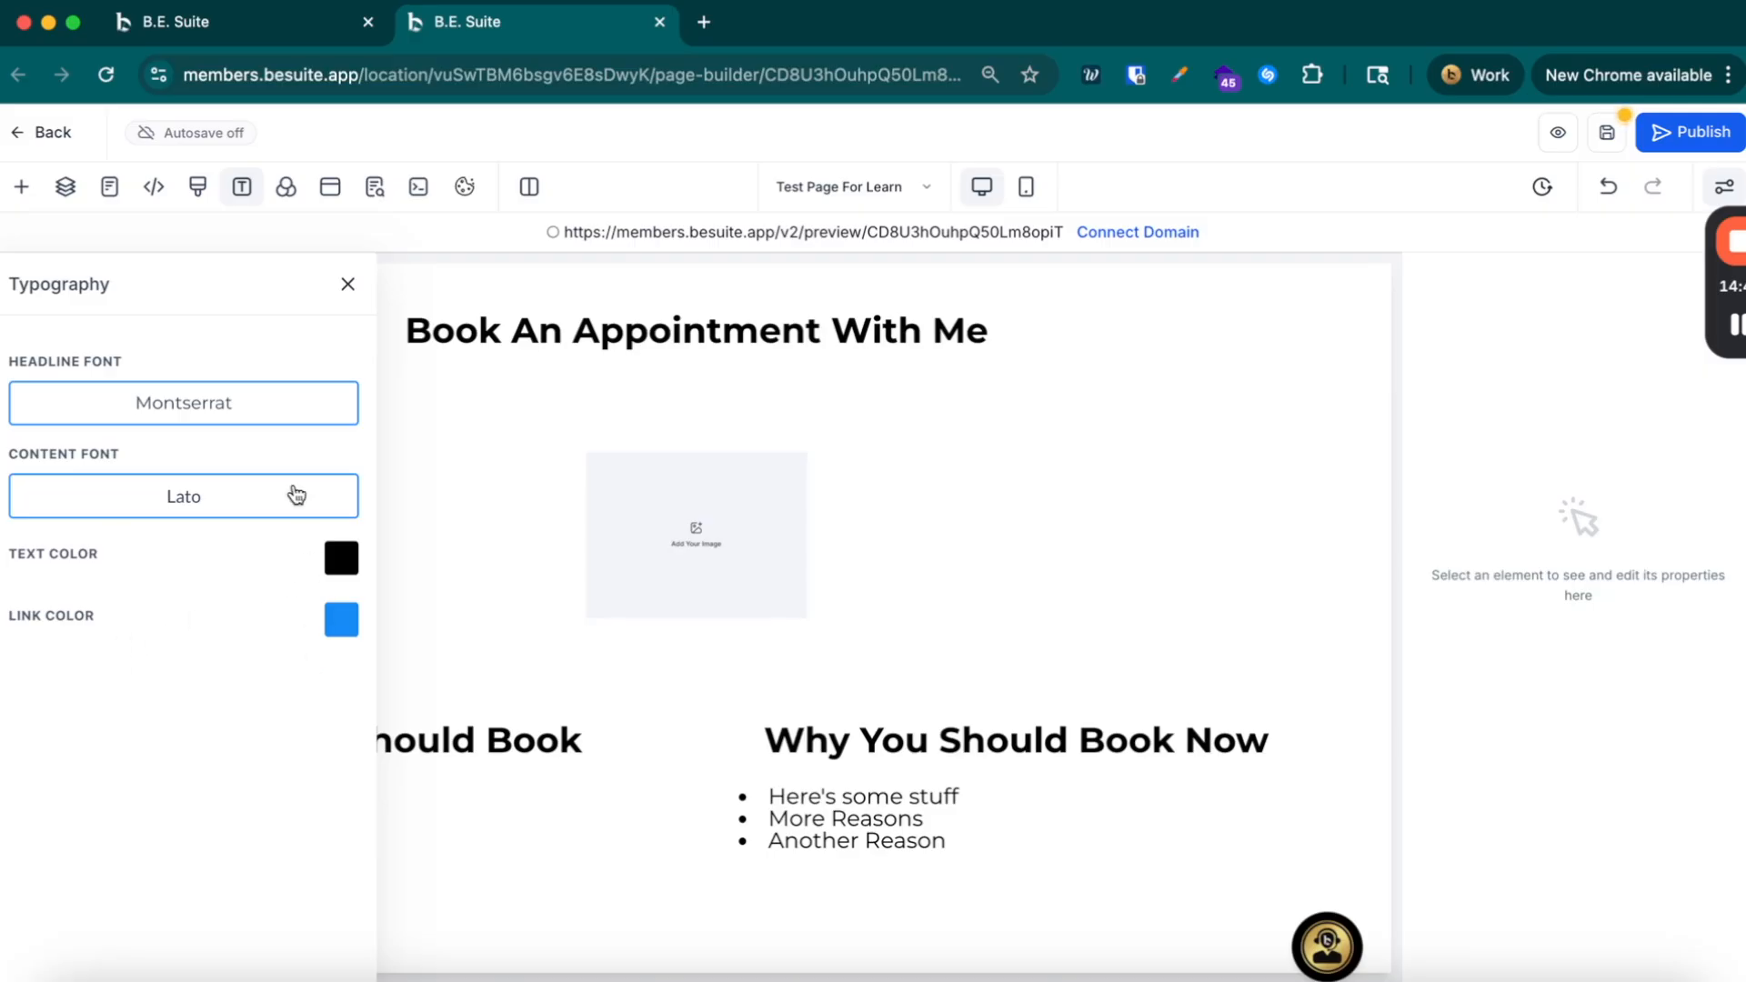
pyautogui.click(285, 187)
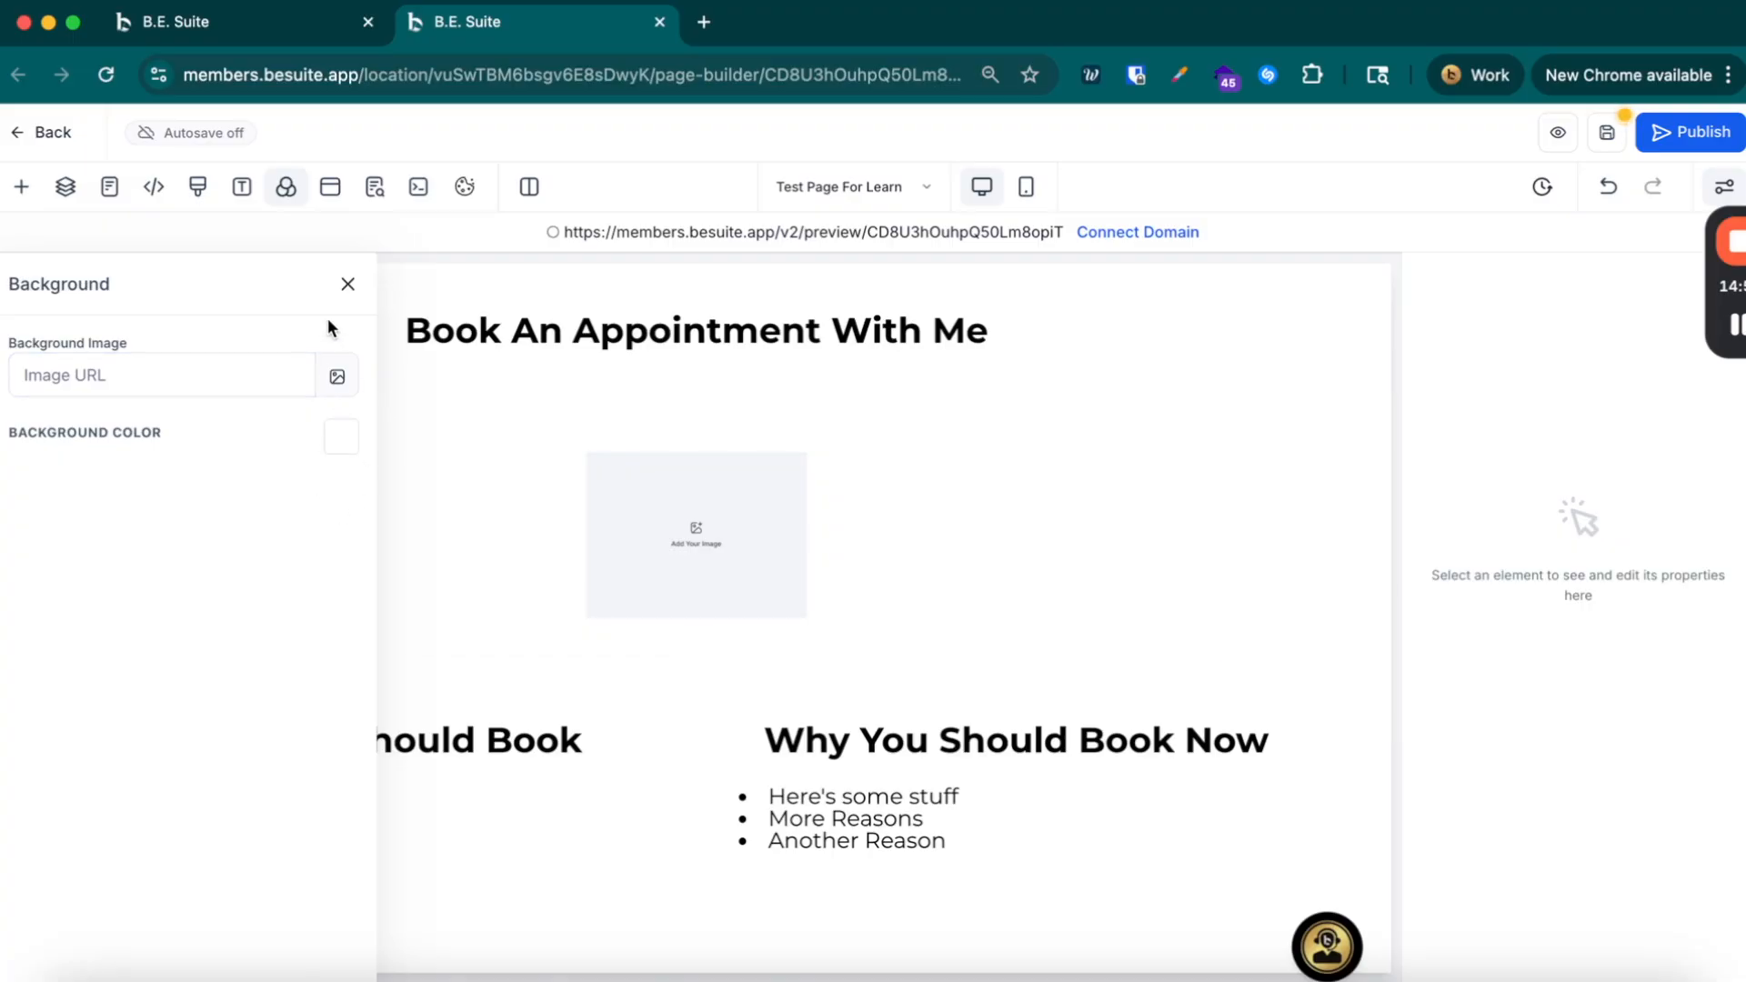
pyautogui.click(332, 193)
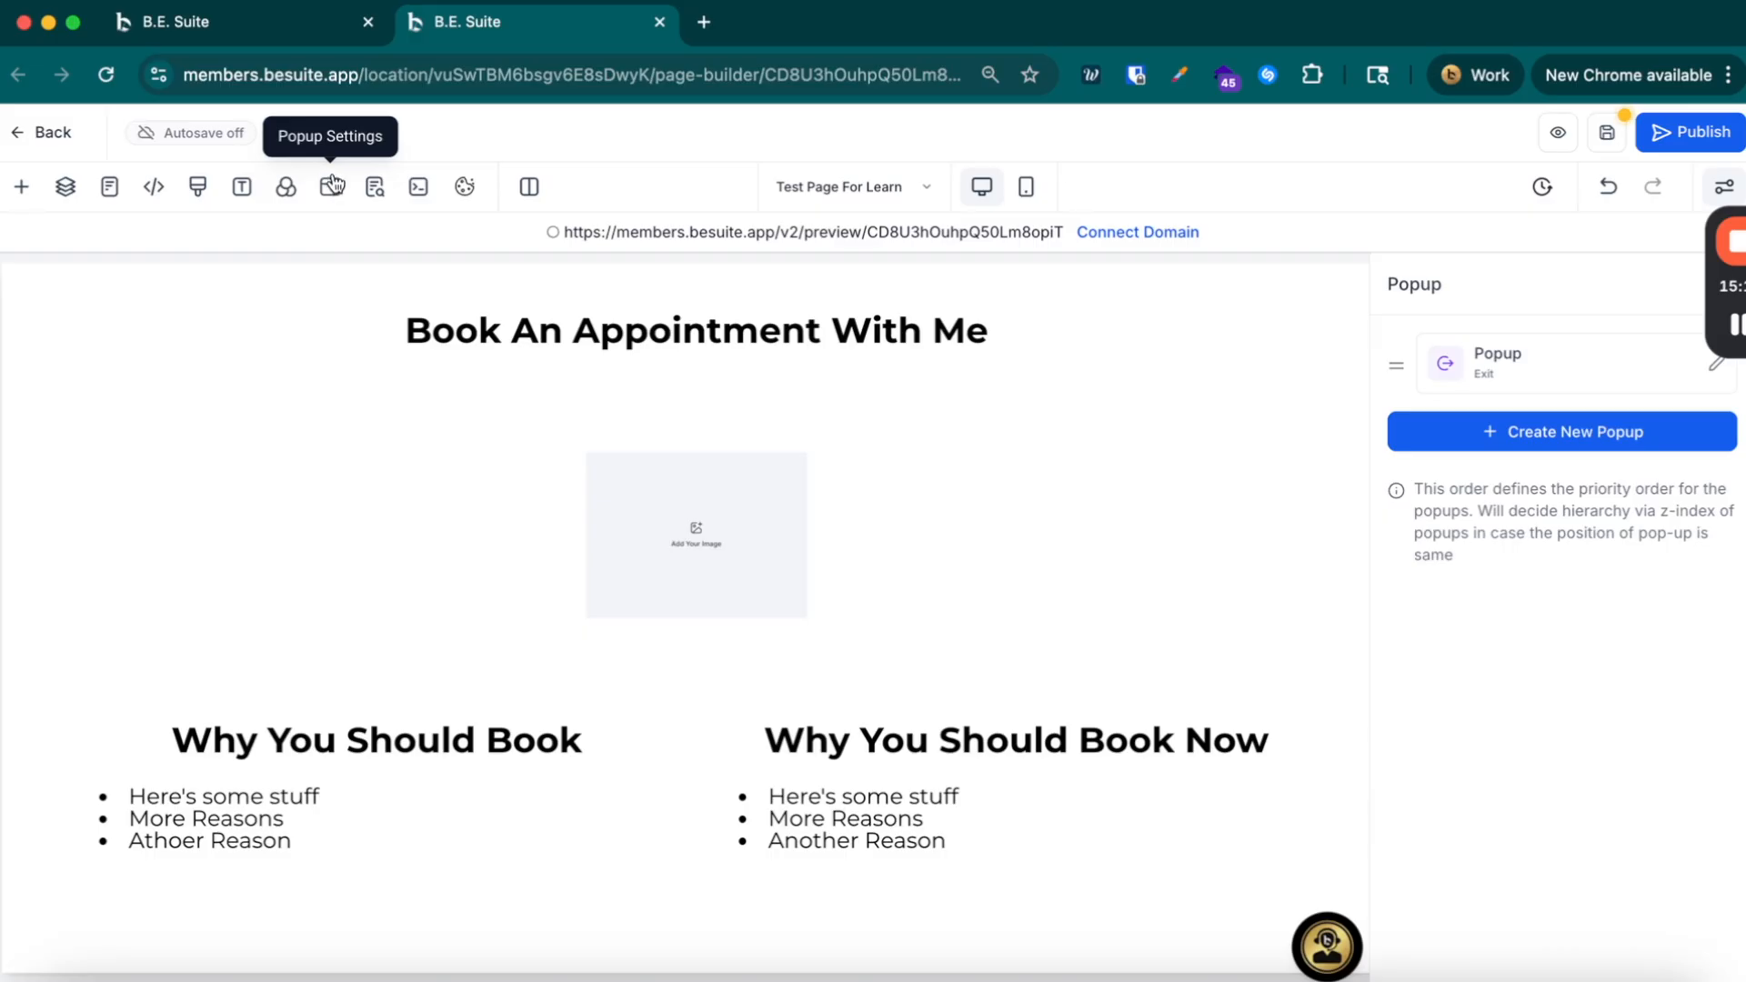
# Step: Examine the SEO metadata settings, including the content title, description and author fields, and close them without changes
pyautogui.click(374, 186)
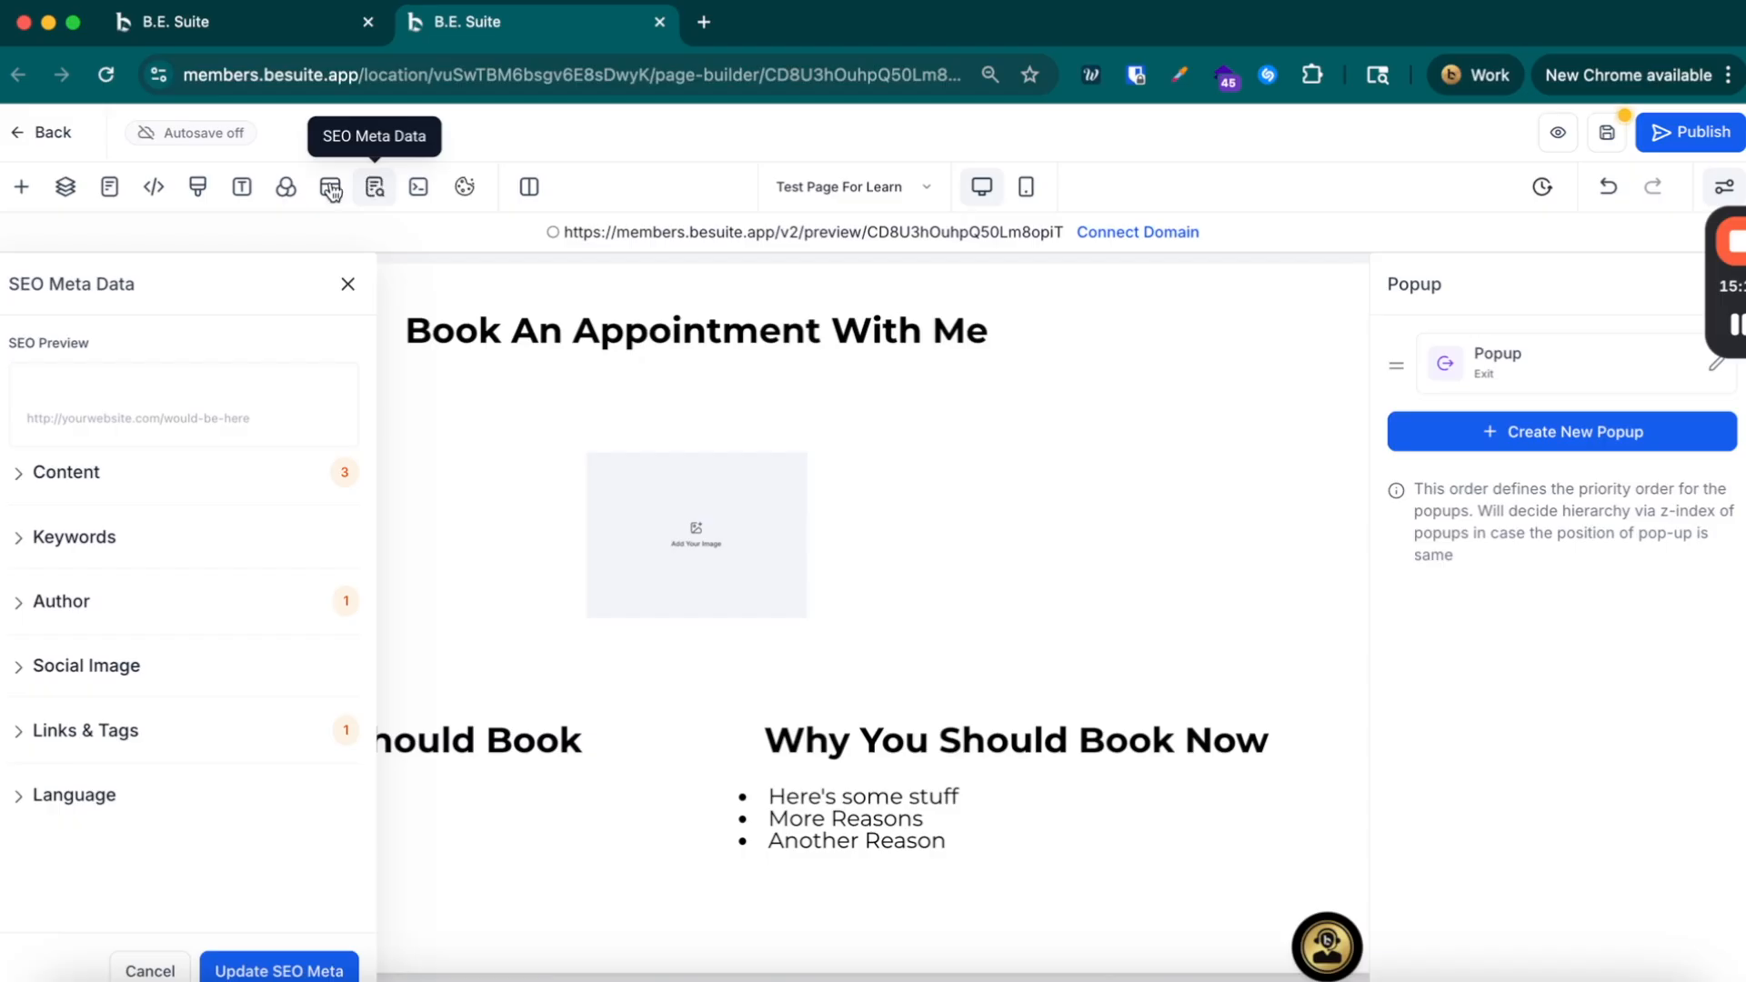
pyautogui.click(77, 471)
pyautogui.click(40, 539)
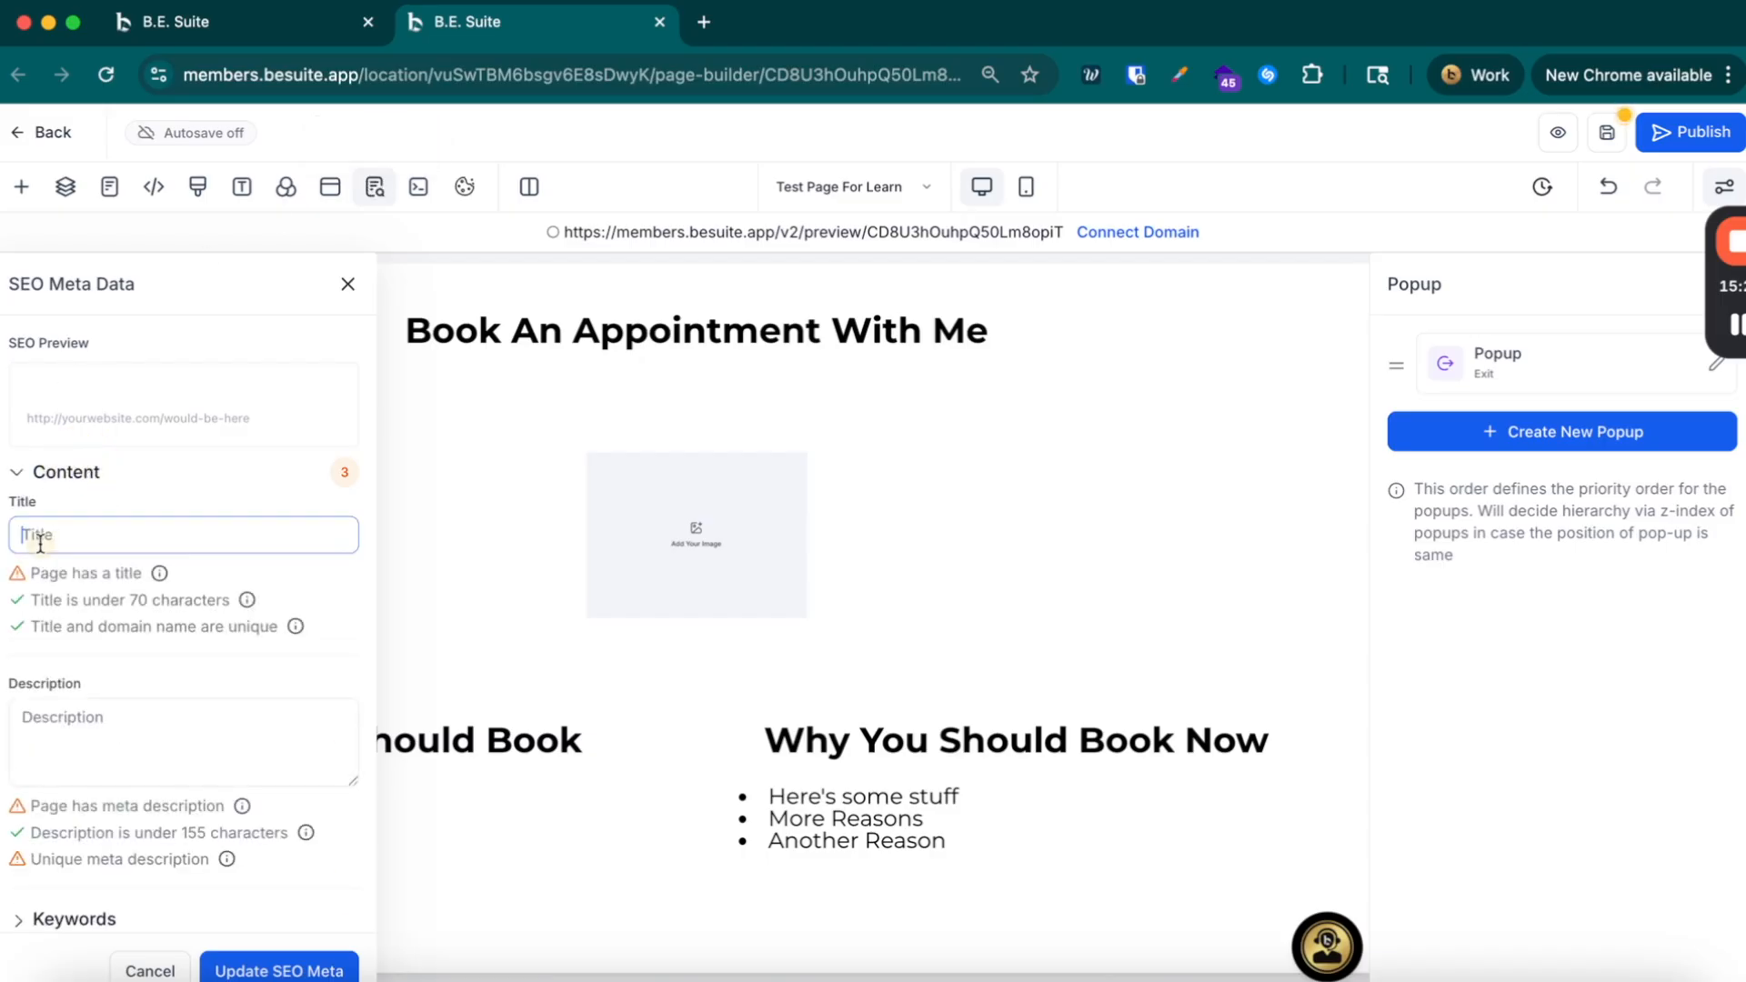
pyautogui.click(89, 723)
pyautogui.scroll(-5, 89, 723)
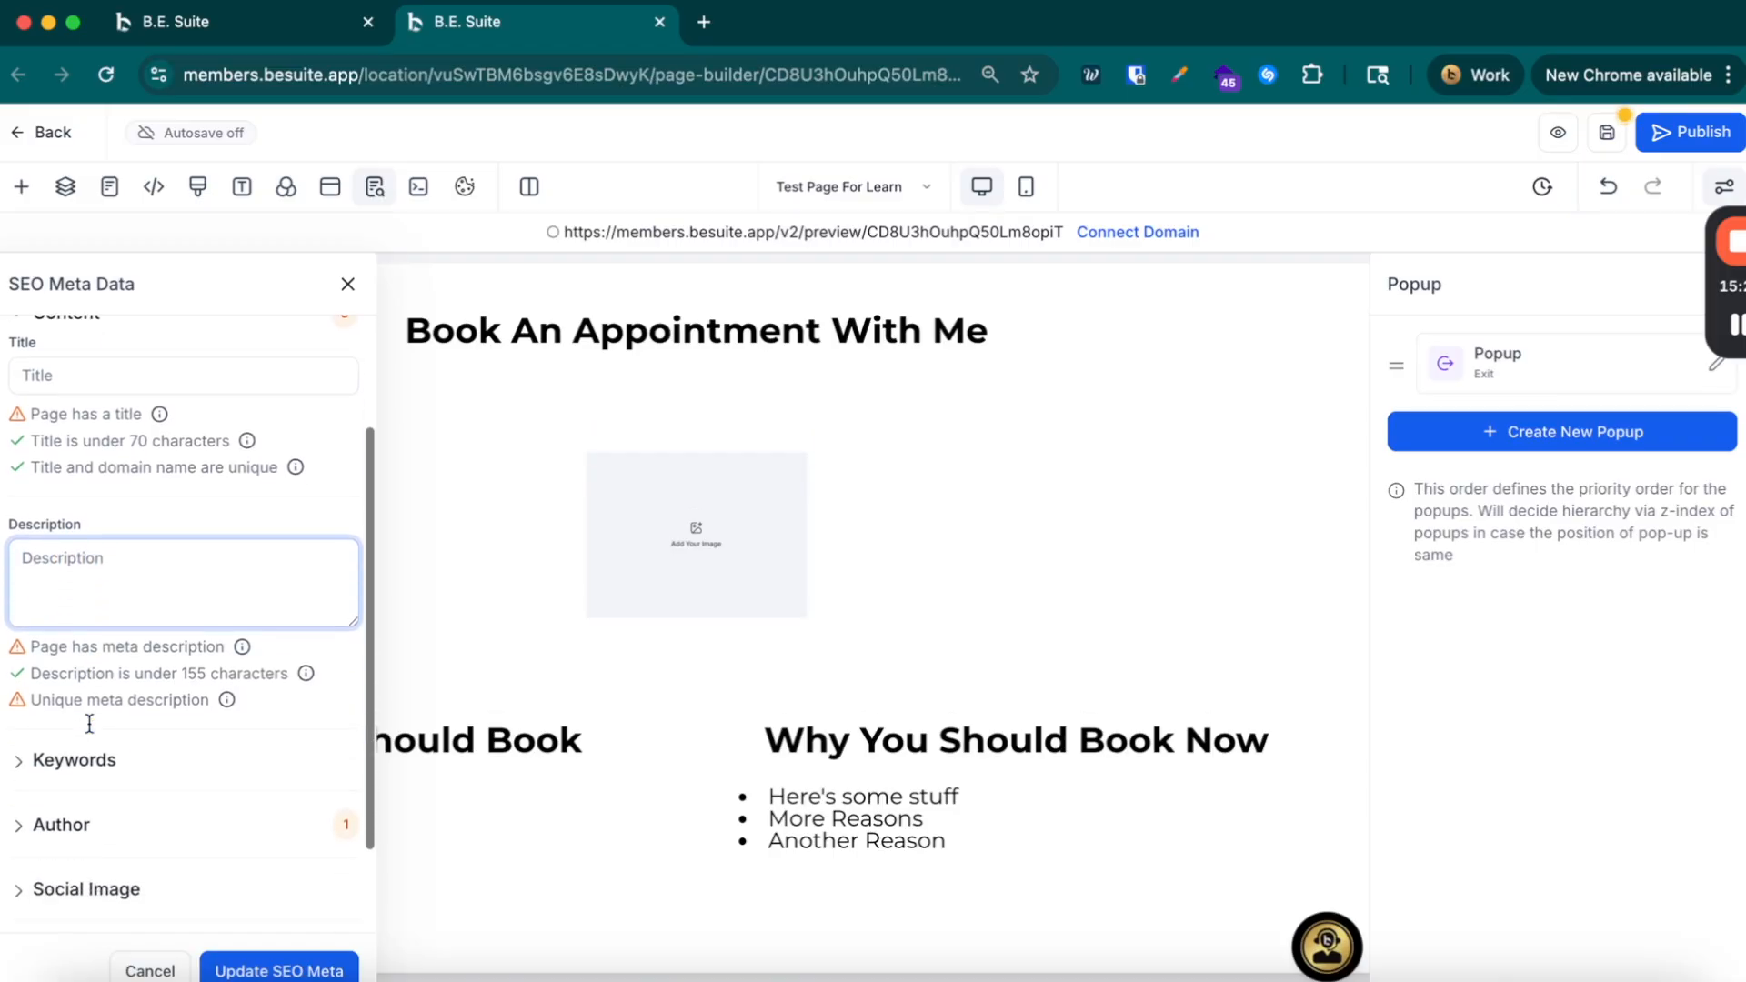
pyautogui.click(87, 707)
pyautogui.scroll(-2, 89, 709)
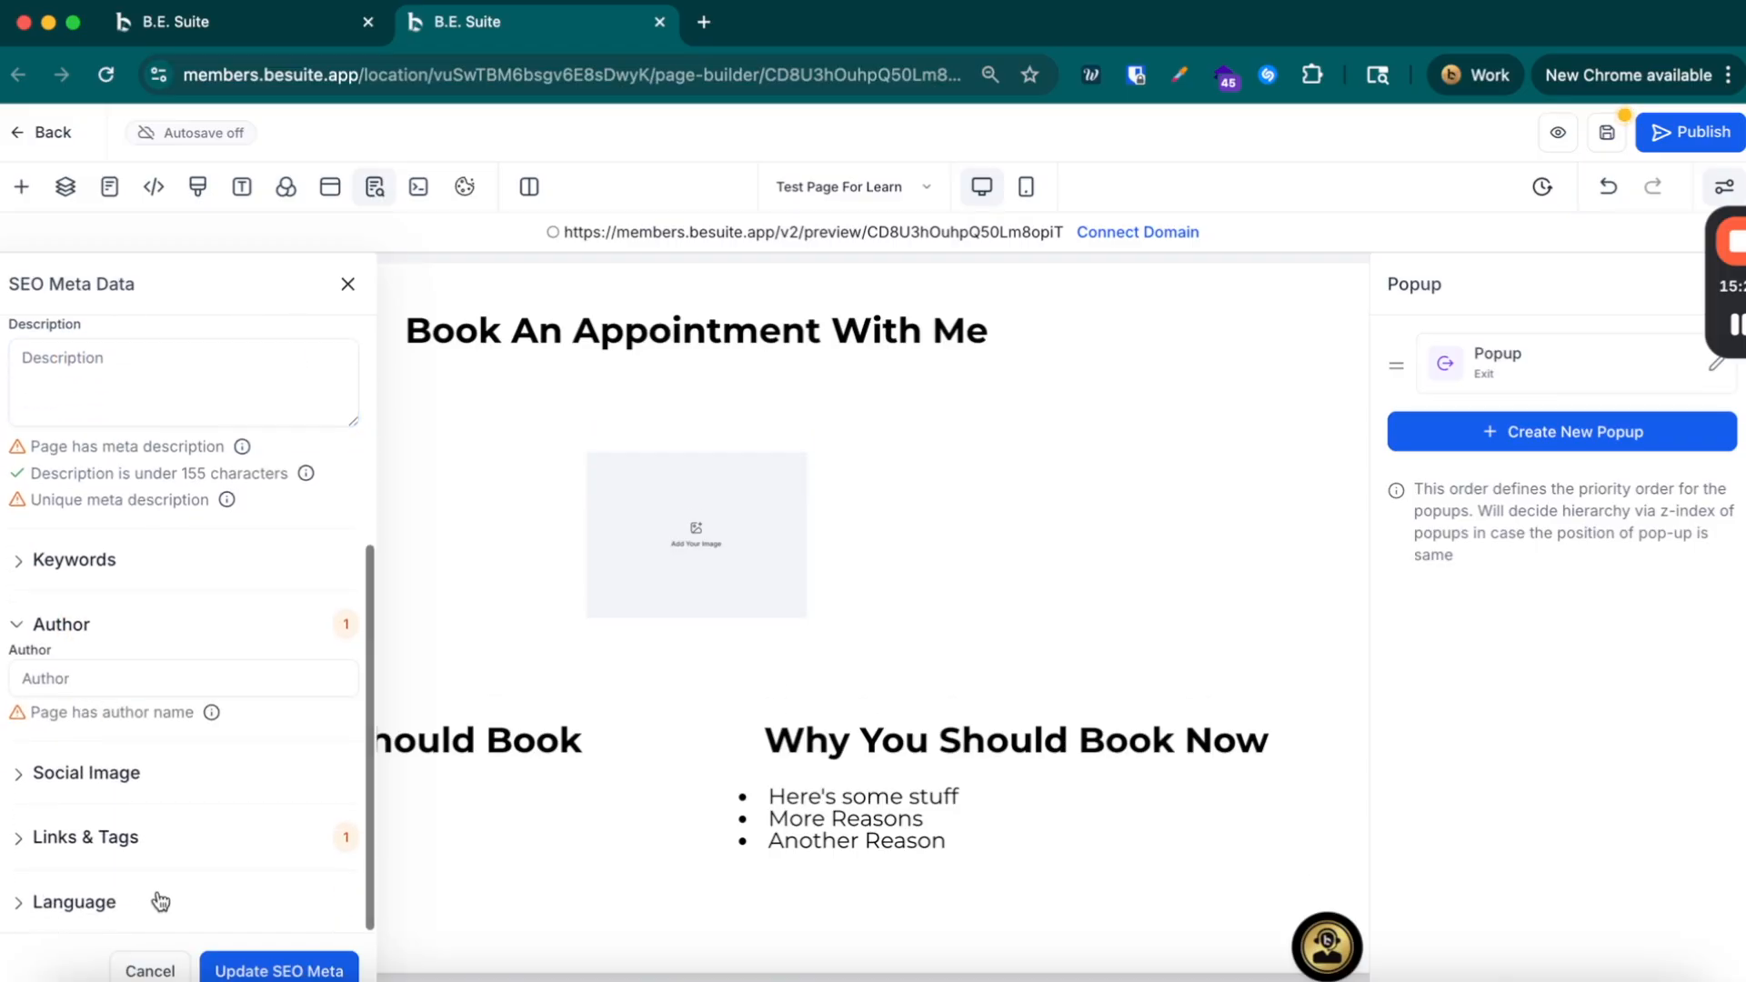
pyautogui.scroll(6, 113, 804)
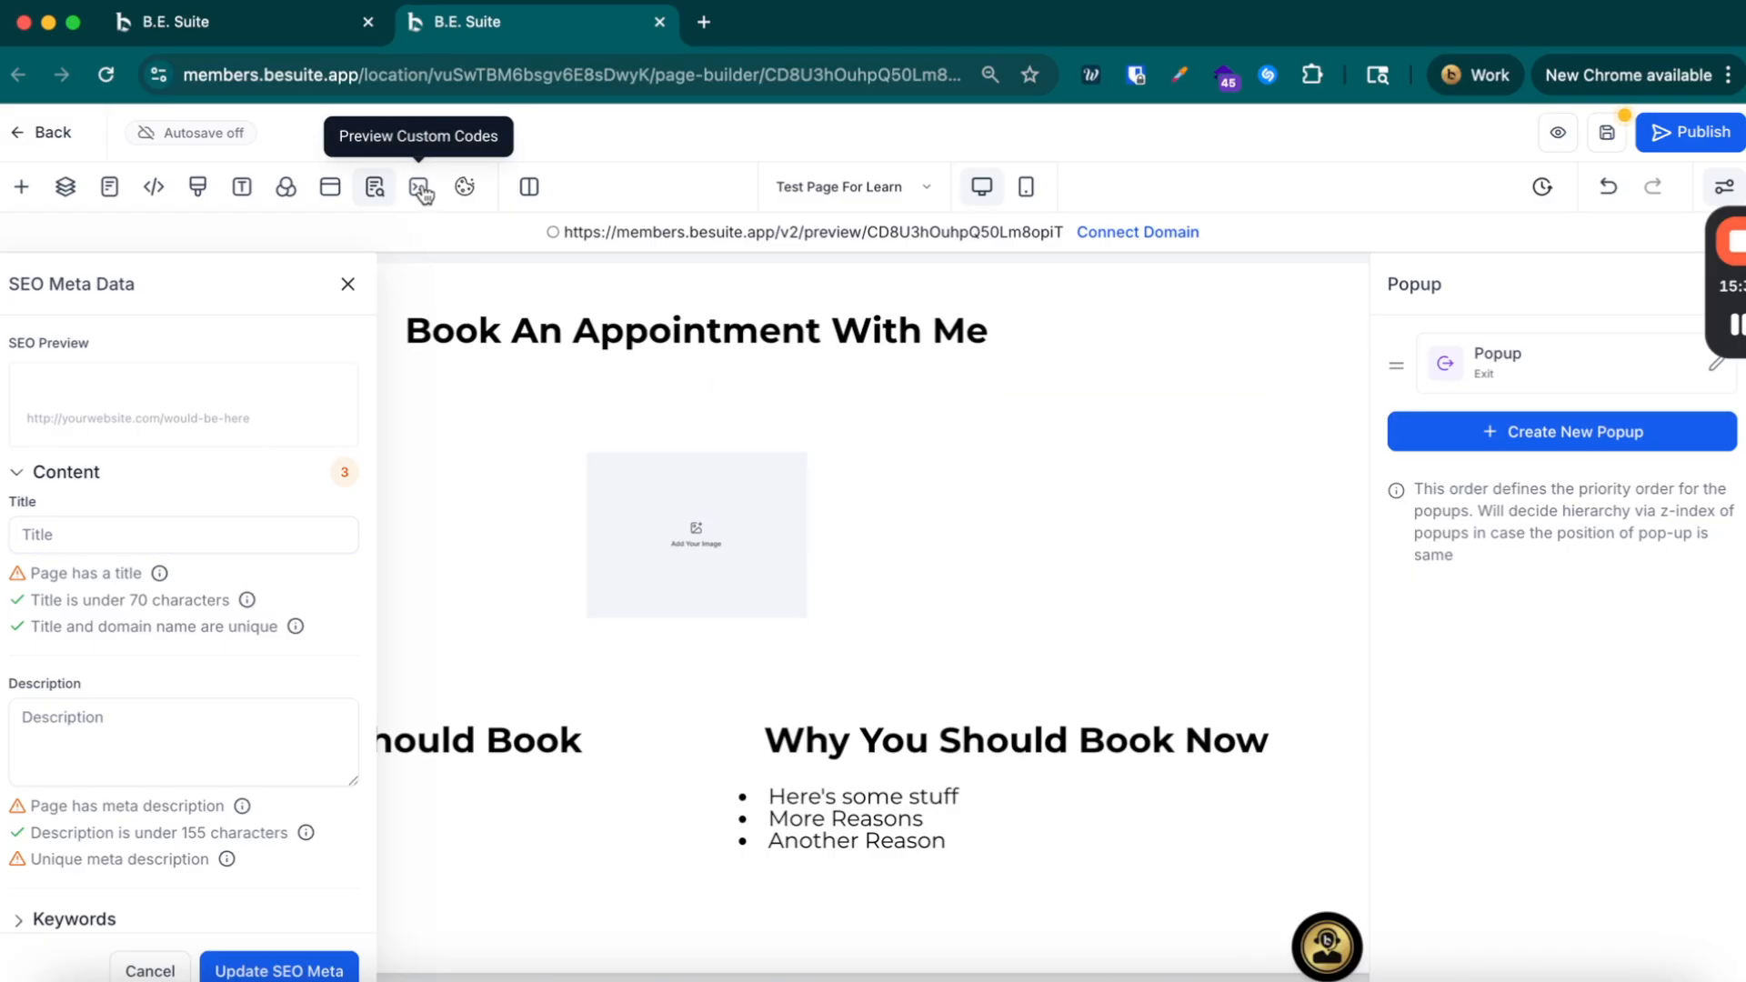
pyautogui.click(349, 285)
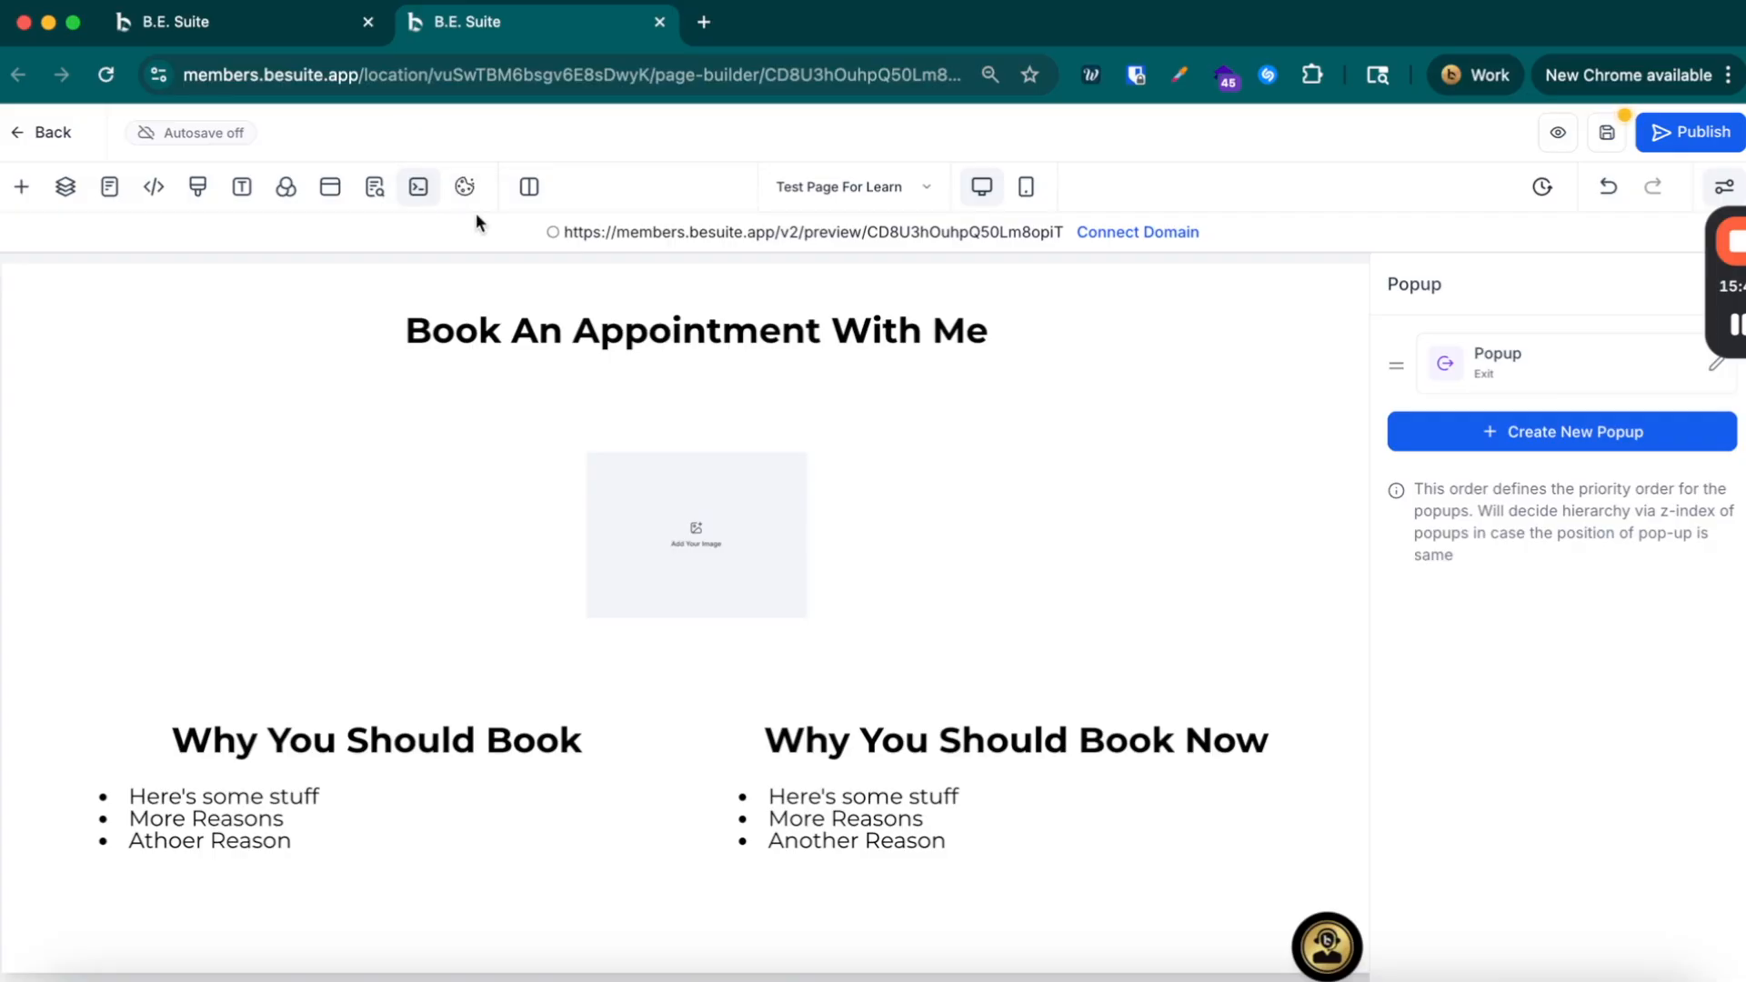
# Step: Check the cookie consent settings and the library of elements that can be added to the page
pyautogui.click(464, 193)
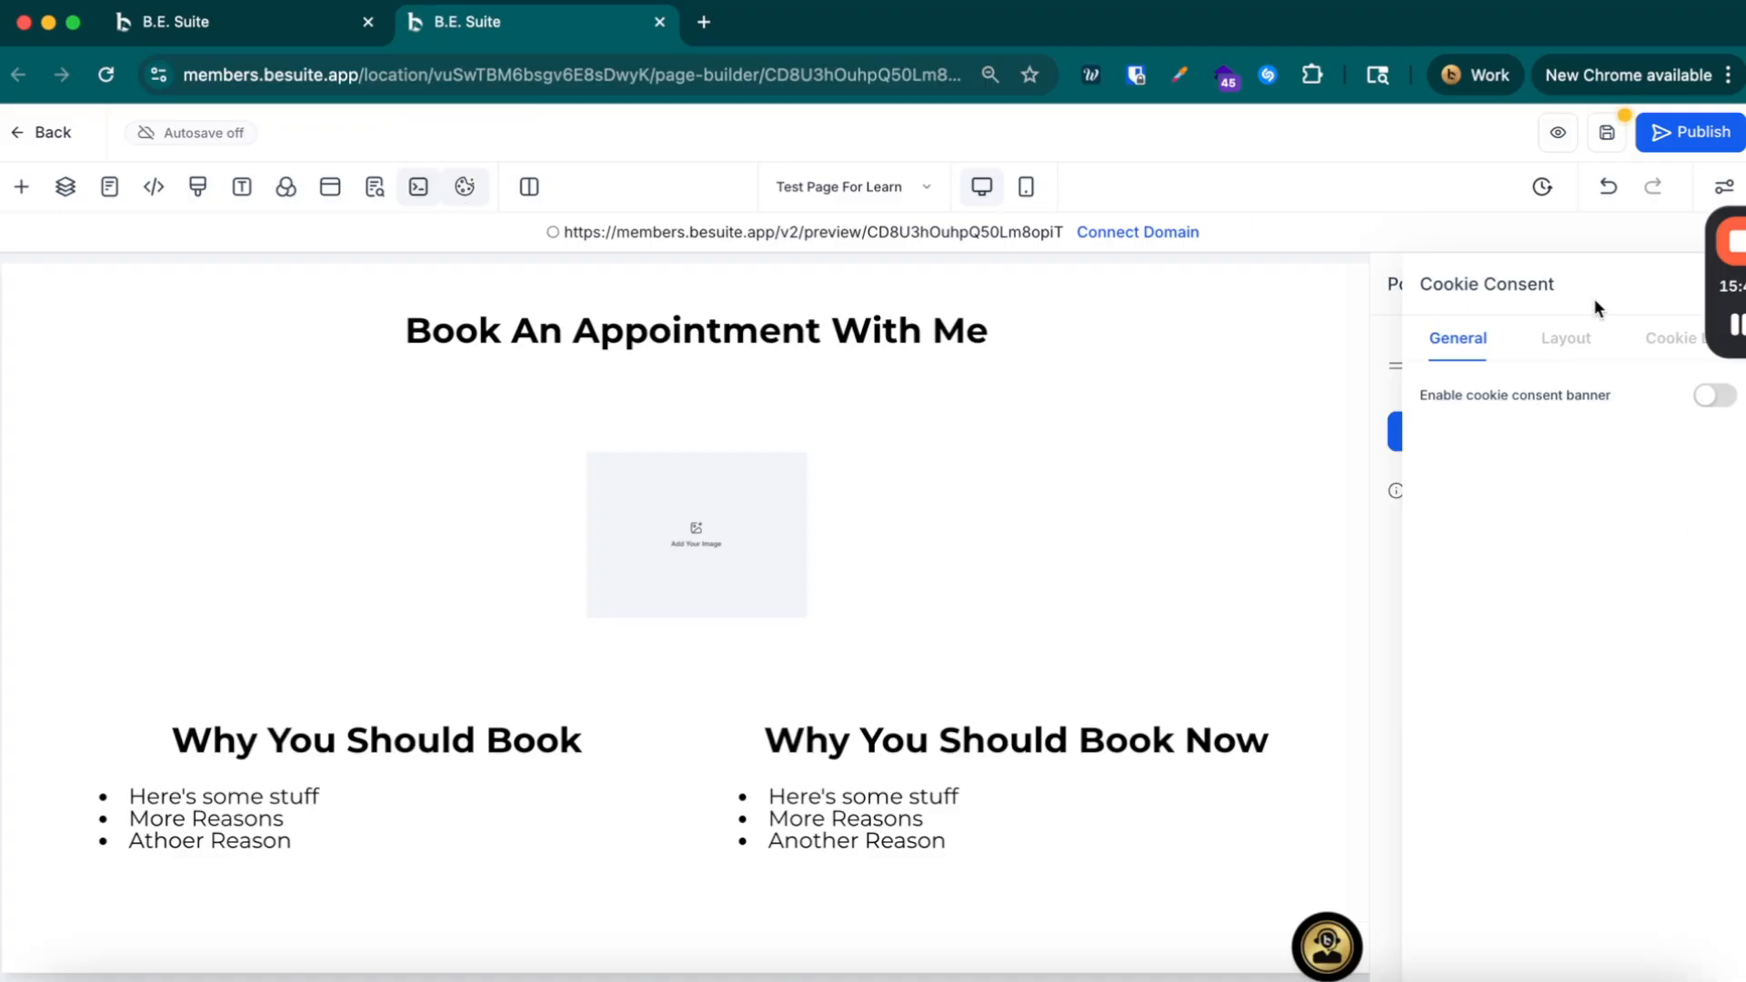
pyautogui.click(1278, 457)
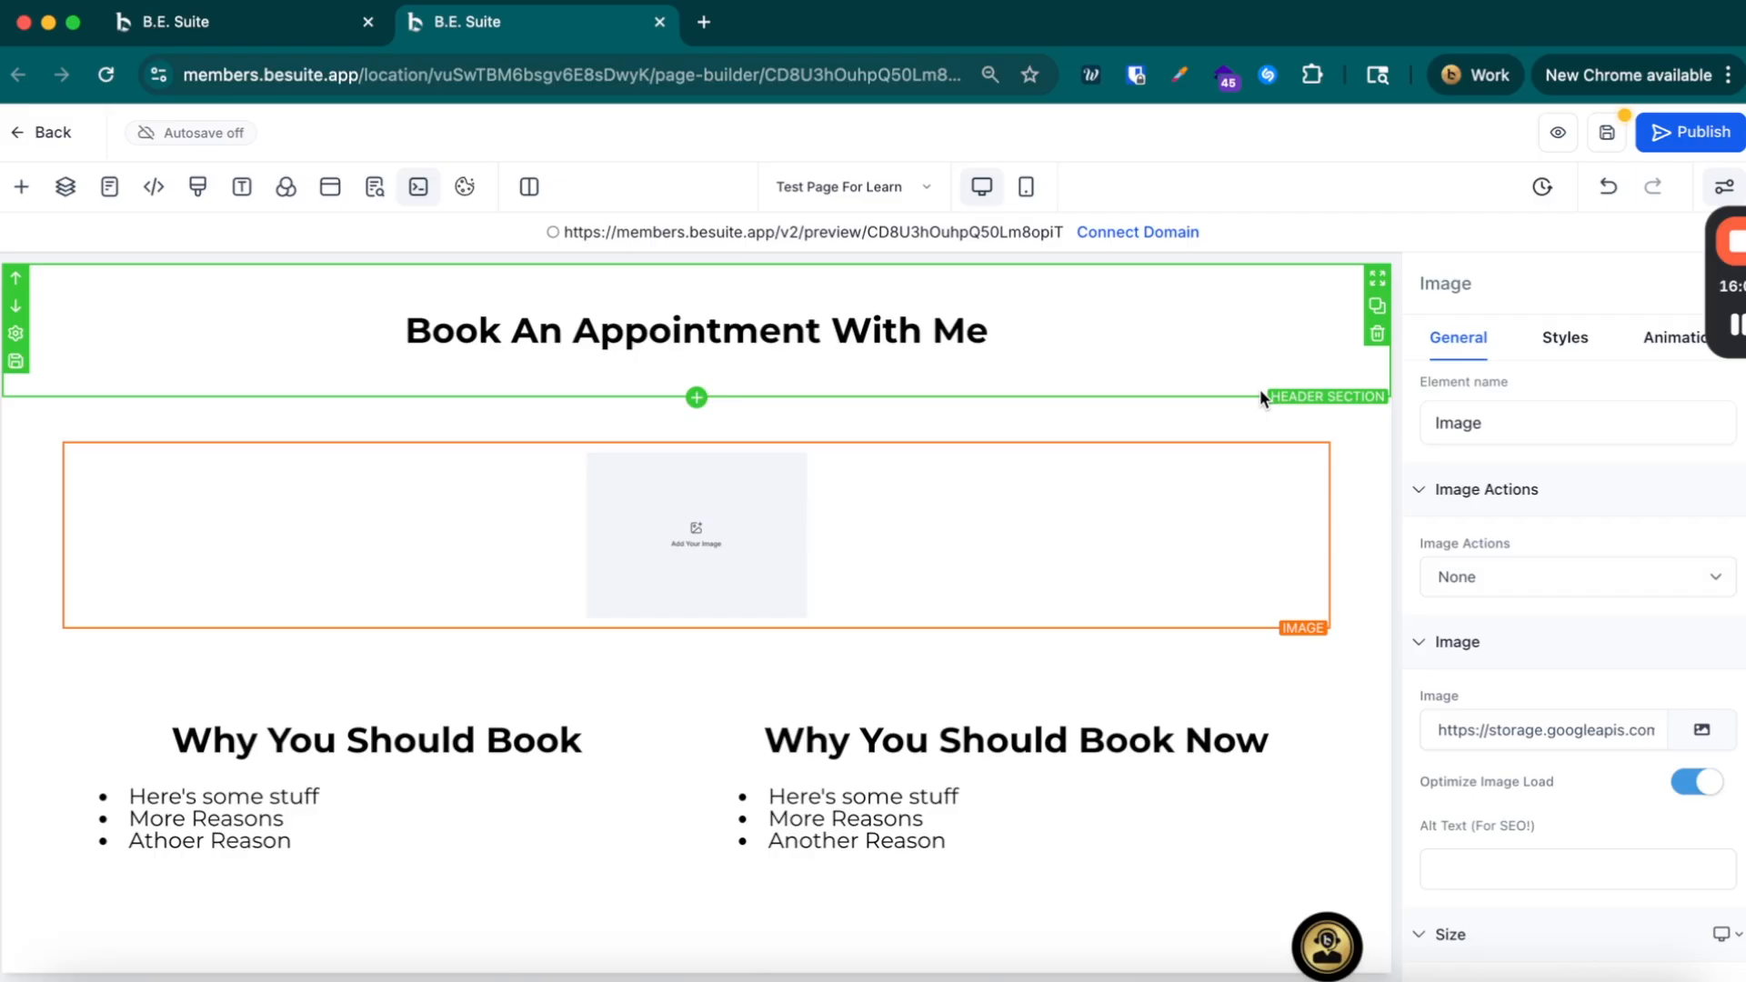
pyautogui.scroll(-2, 1178, 505)
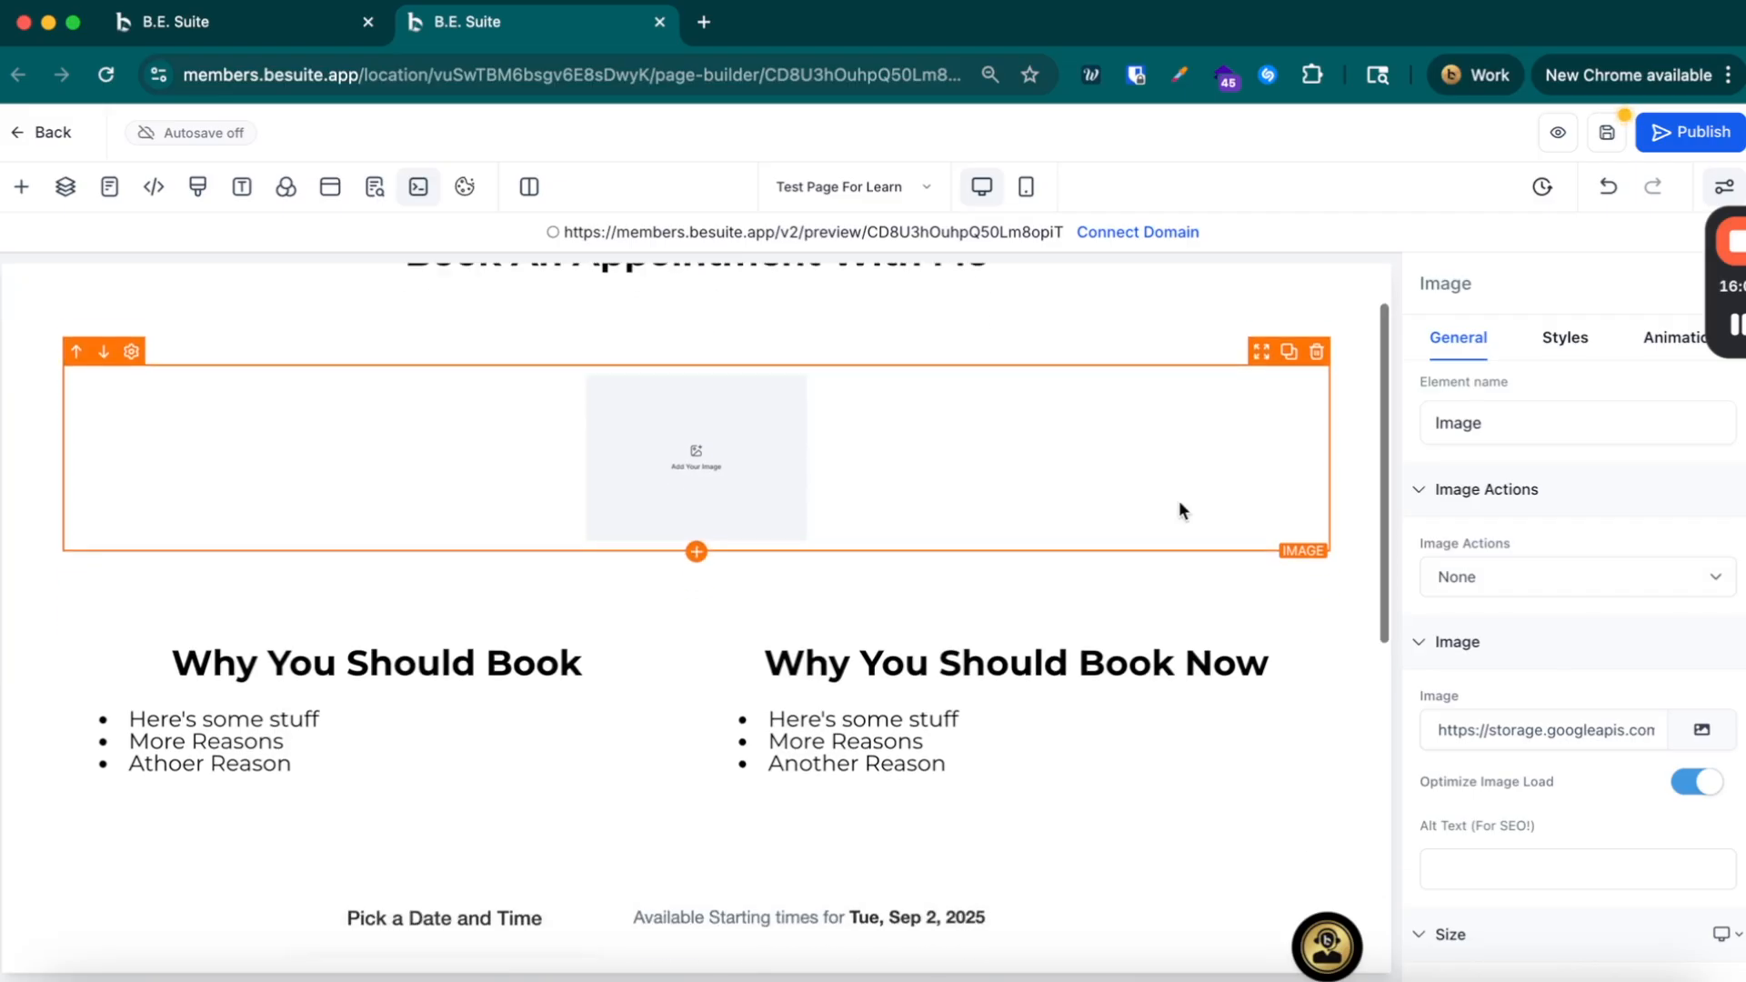
pyautogui.scroll(-2, 1180, 494)
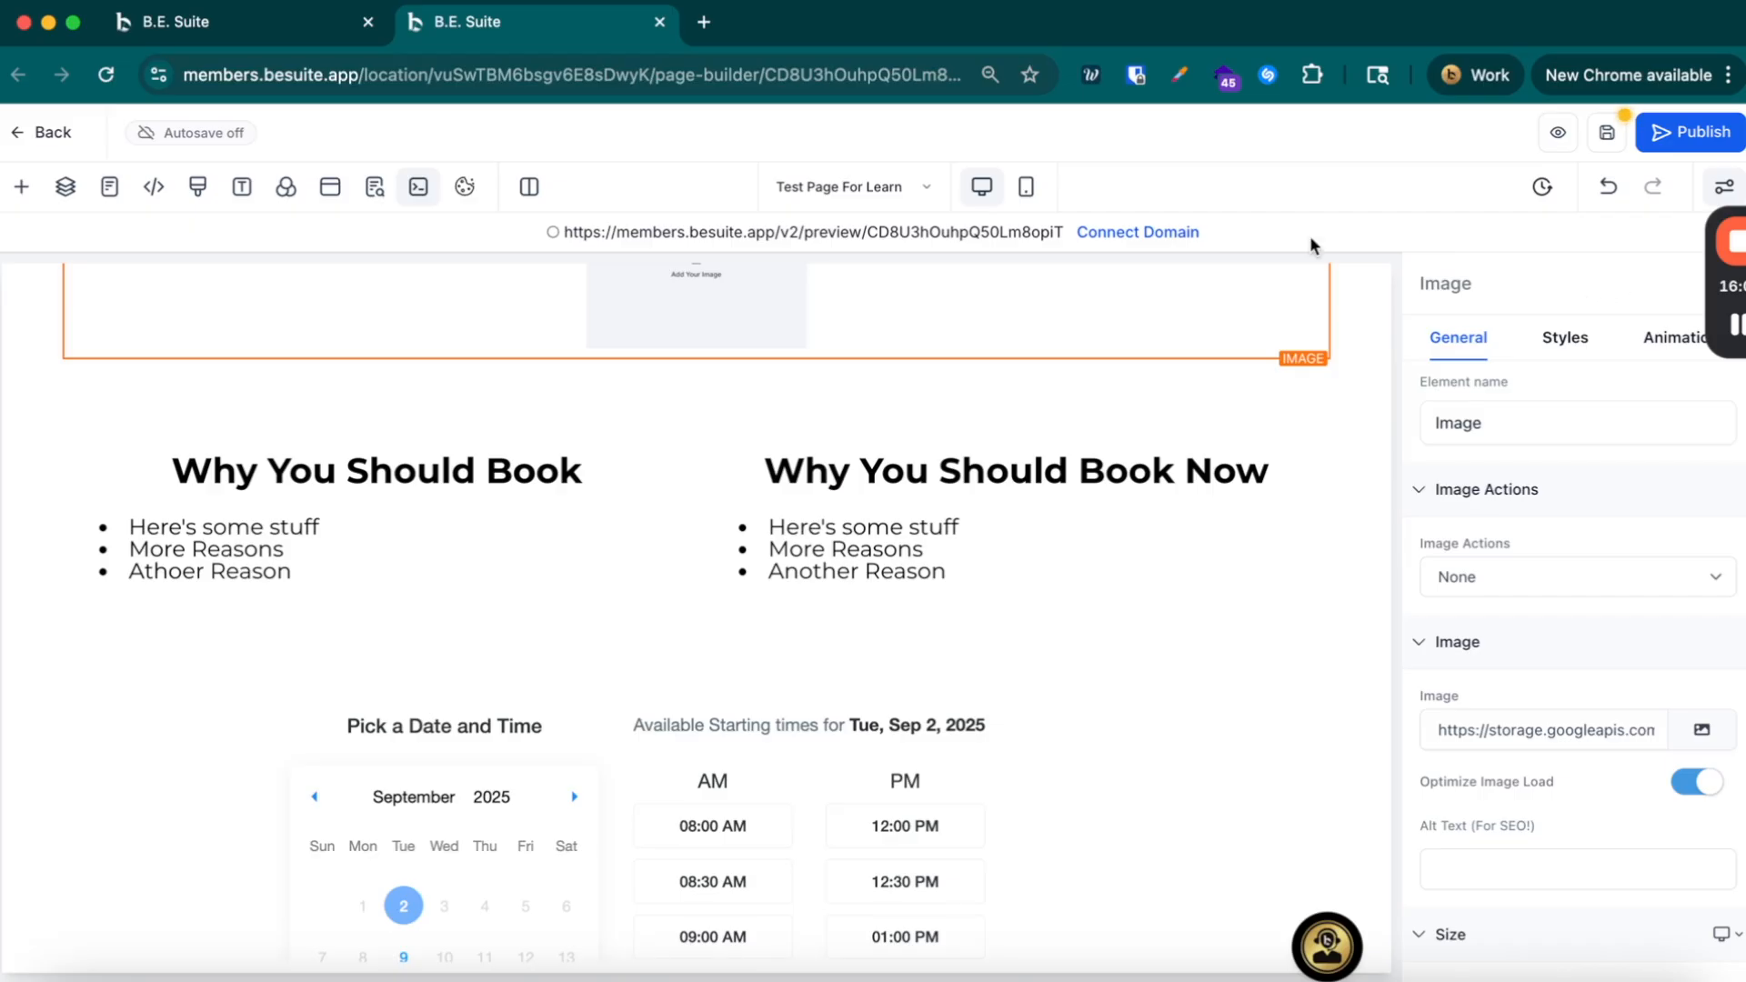
pyautogui.click(22, 193)
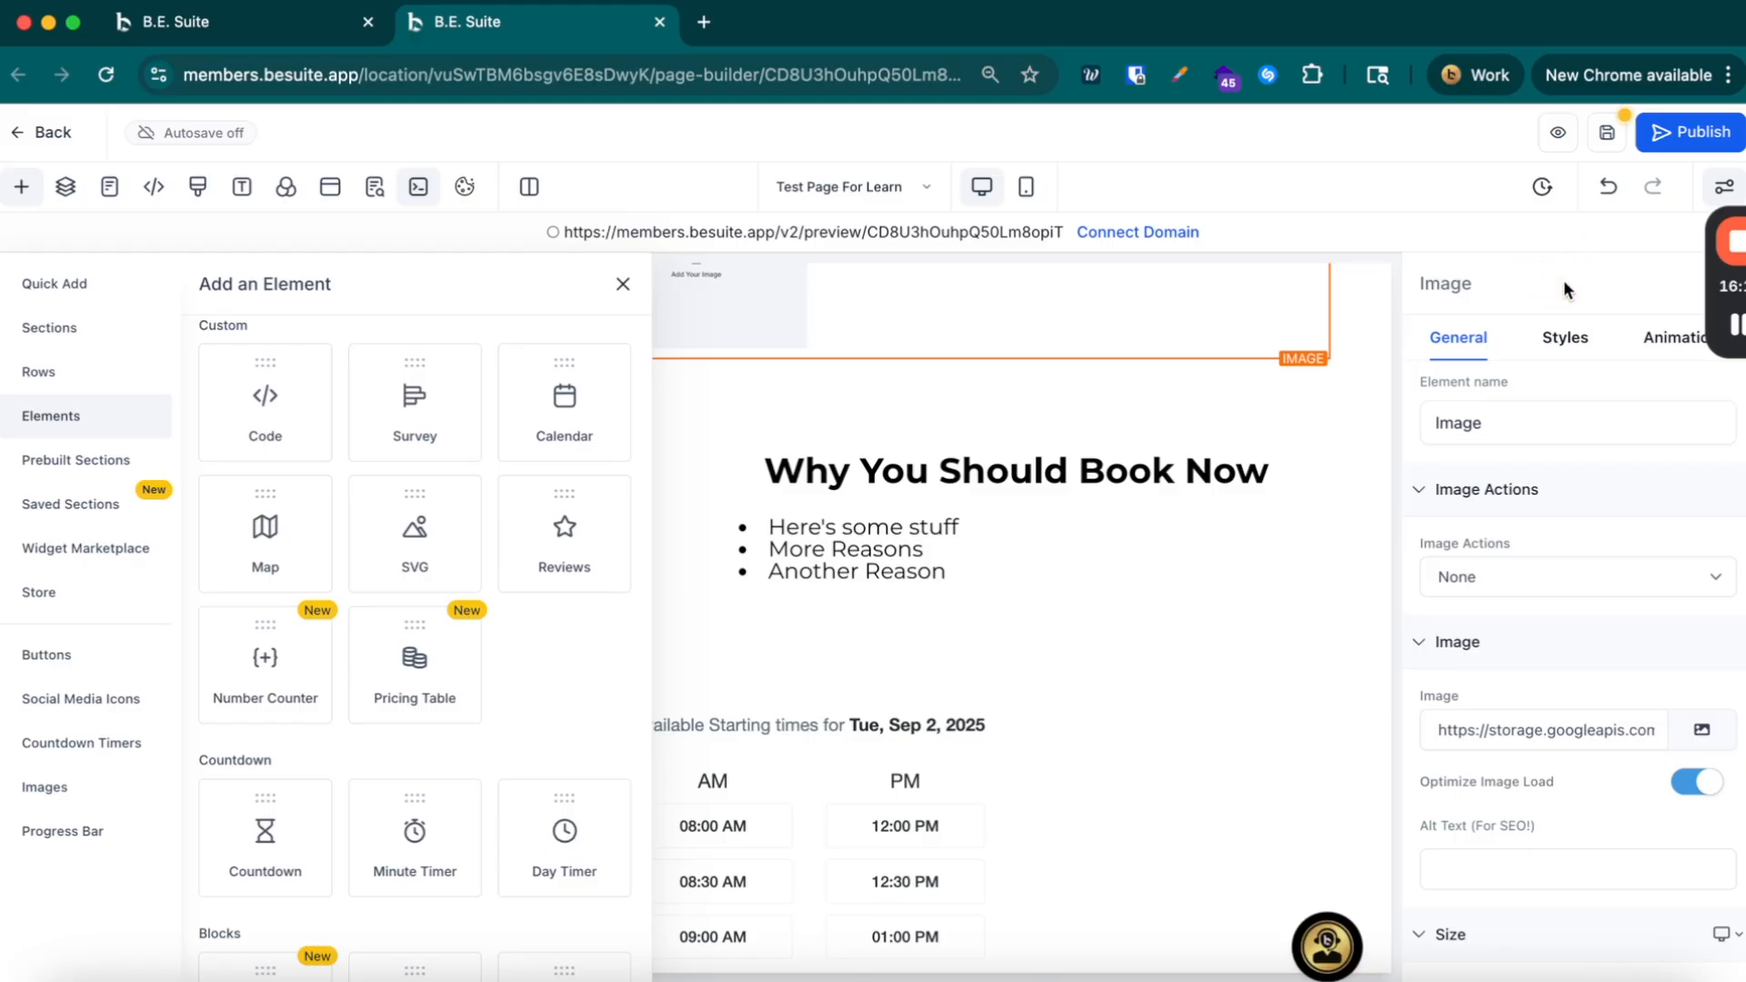
pyautogui.click(1097, 459)
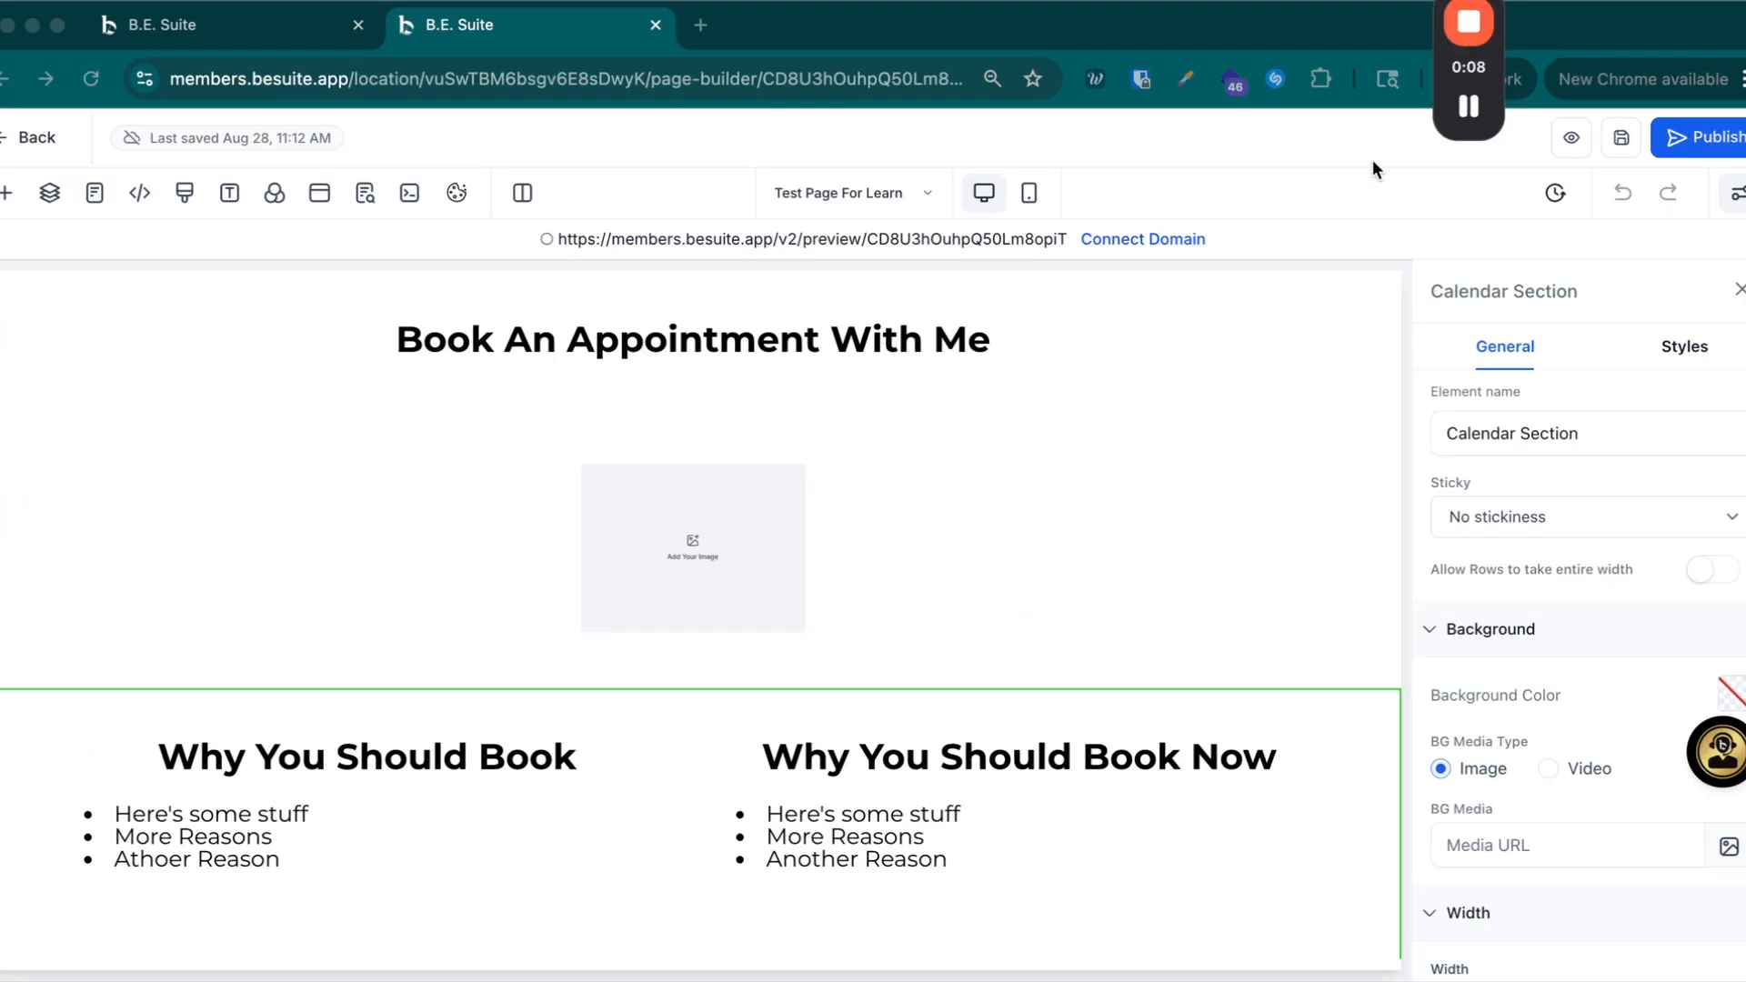
# Step: Preview the test page in its own browser tab and review it from the headline down to the booking calendar
pyautogui.scroll(-1, 1203, 518)
pyautogui.scroll(1, 1203, 518)
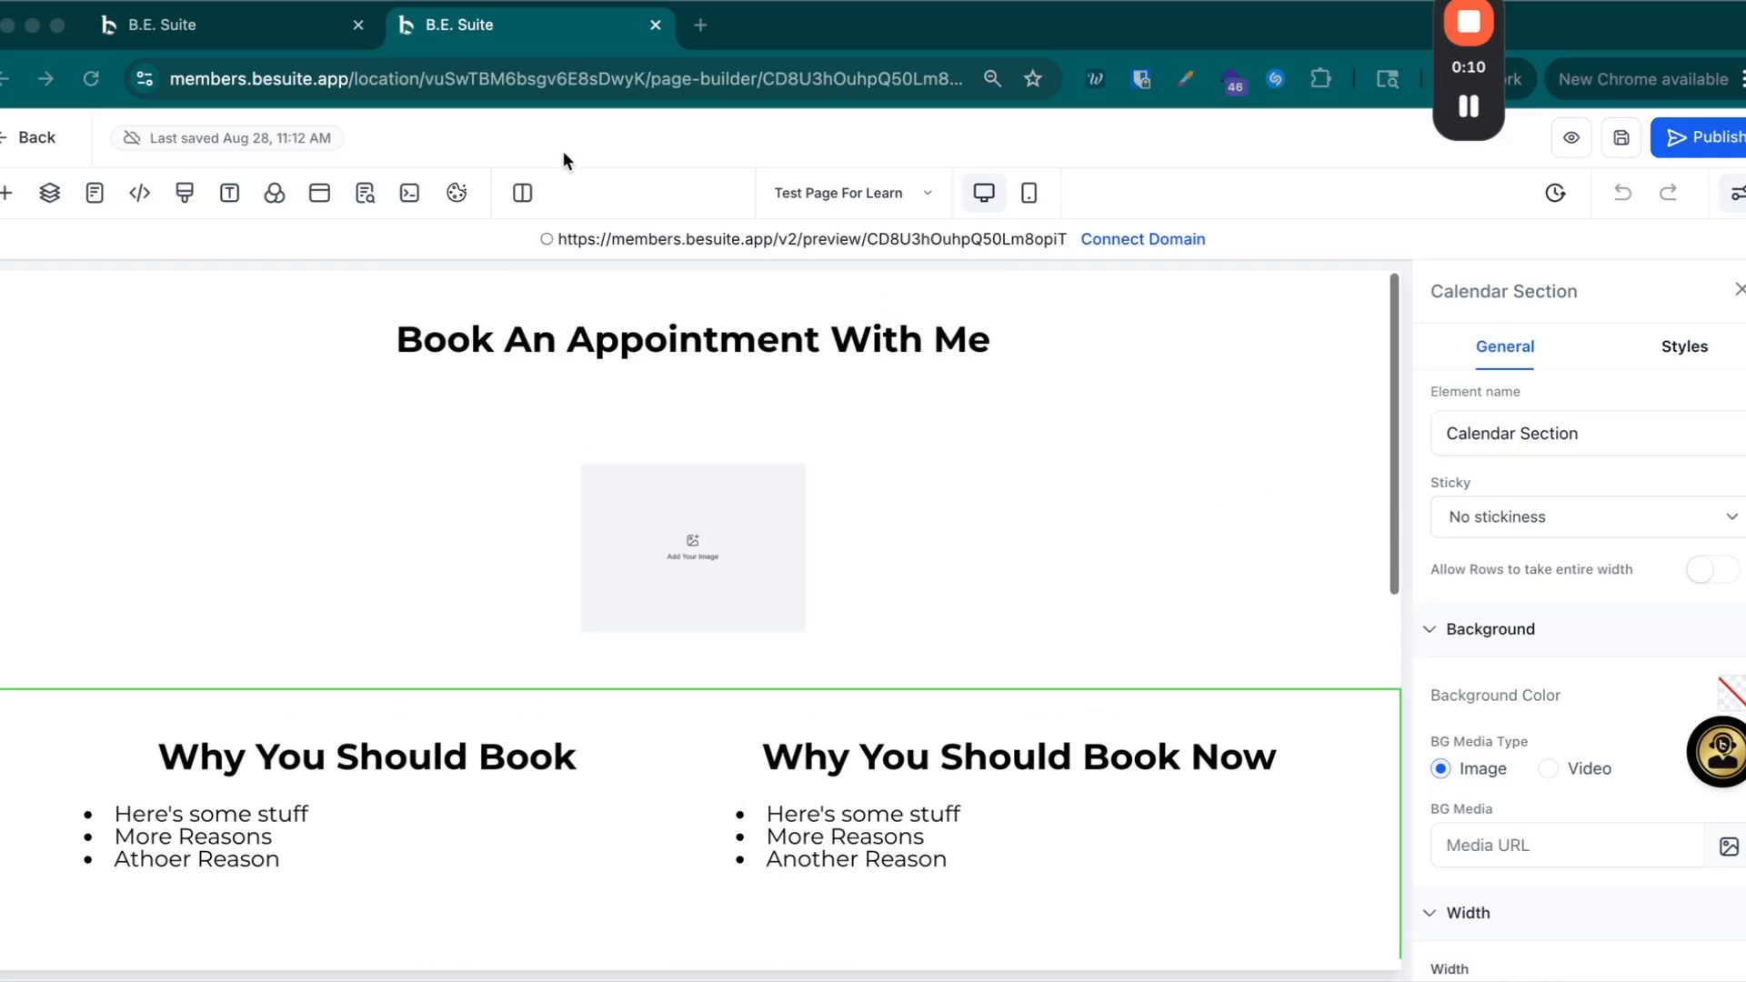
pyautogui.click(1570, 138)
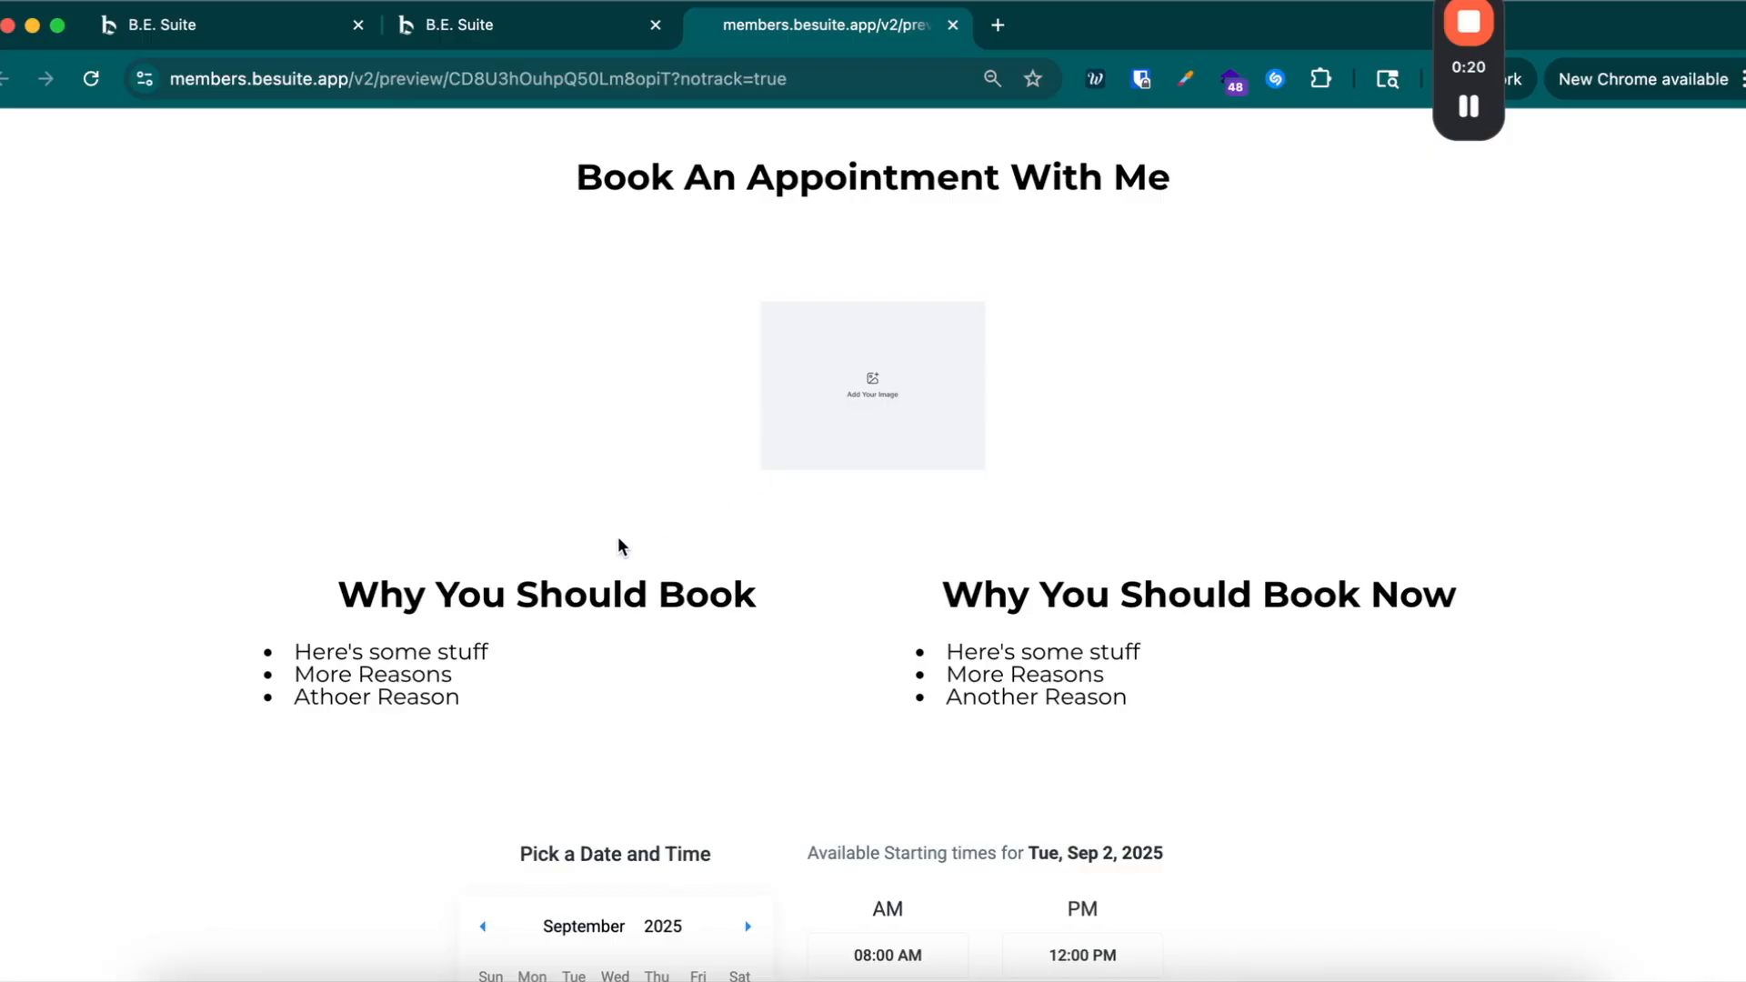
pyautogui.scroll(-1, 804, 631)
pyautogui.scroll(-6, 804, 636)
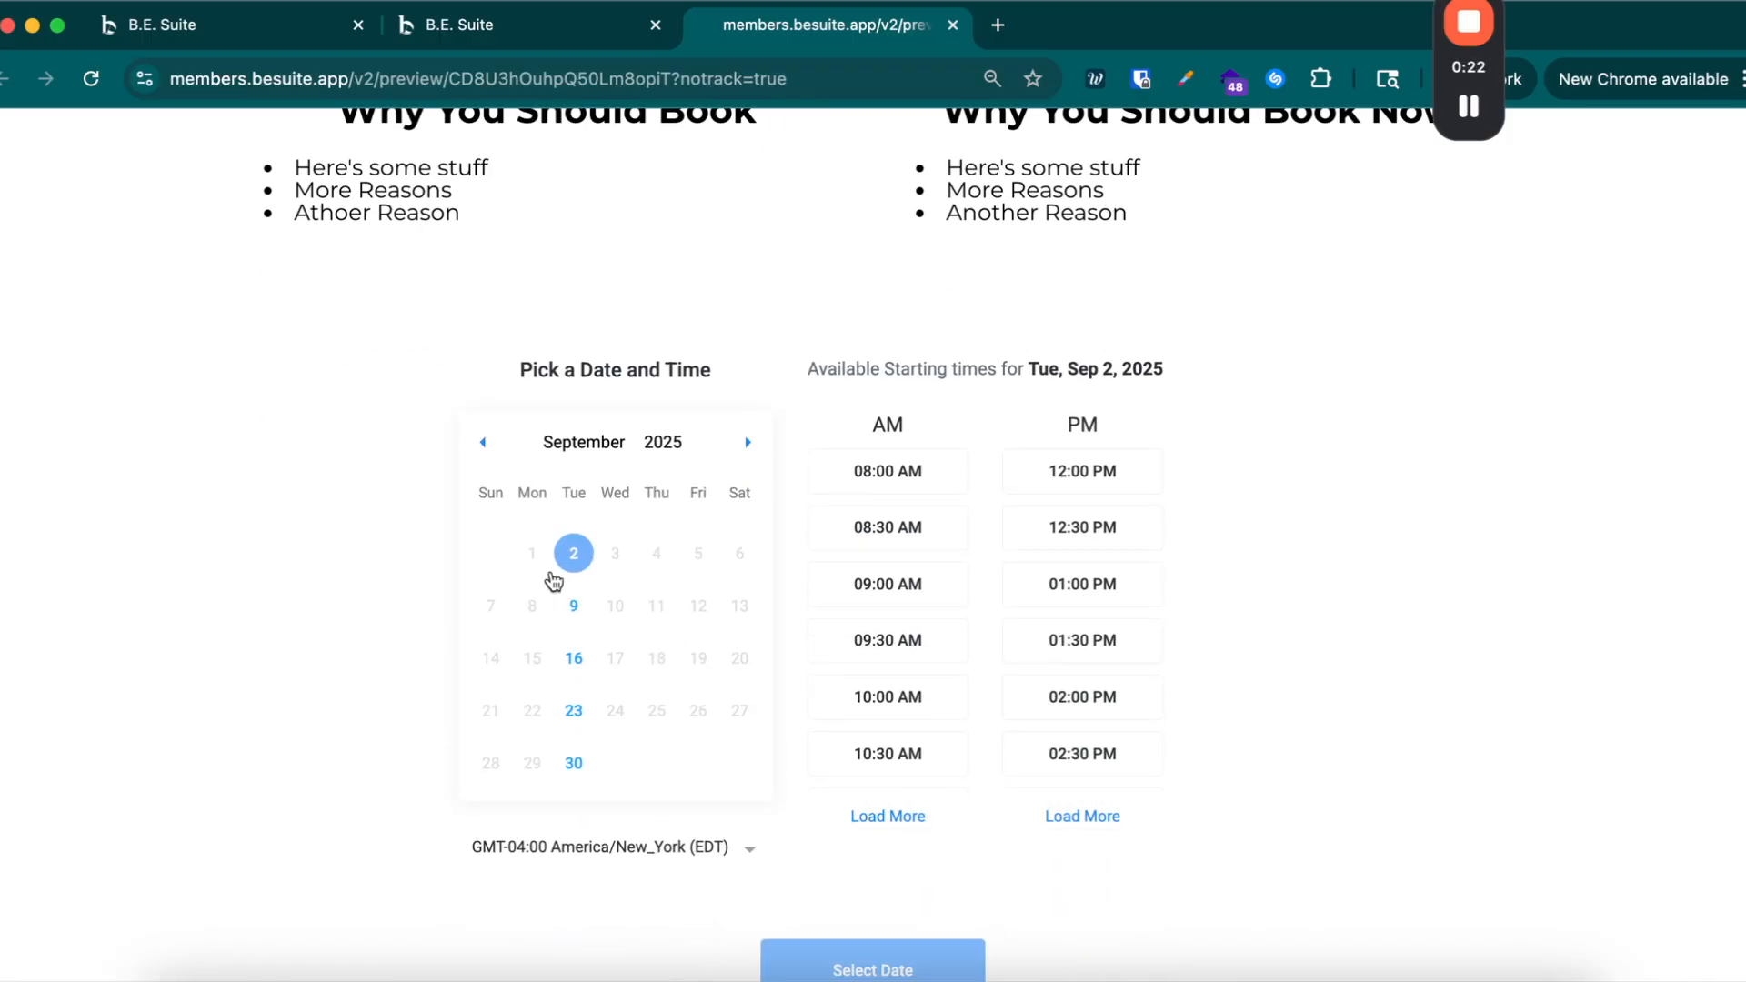
pyautogui.scroll(6, 477, 756)
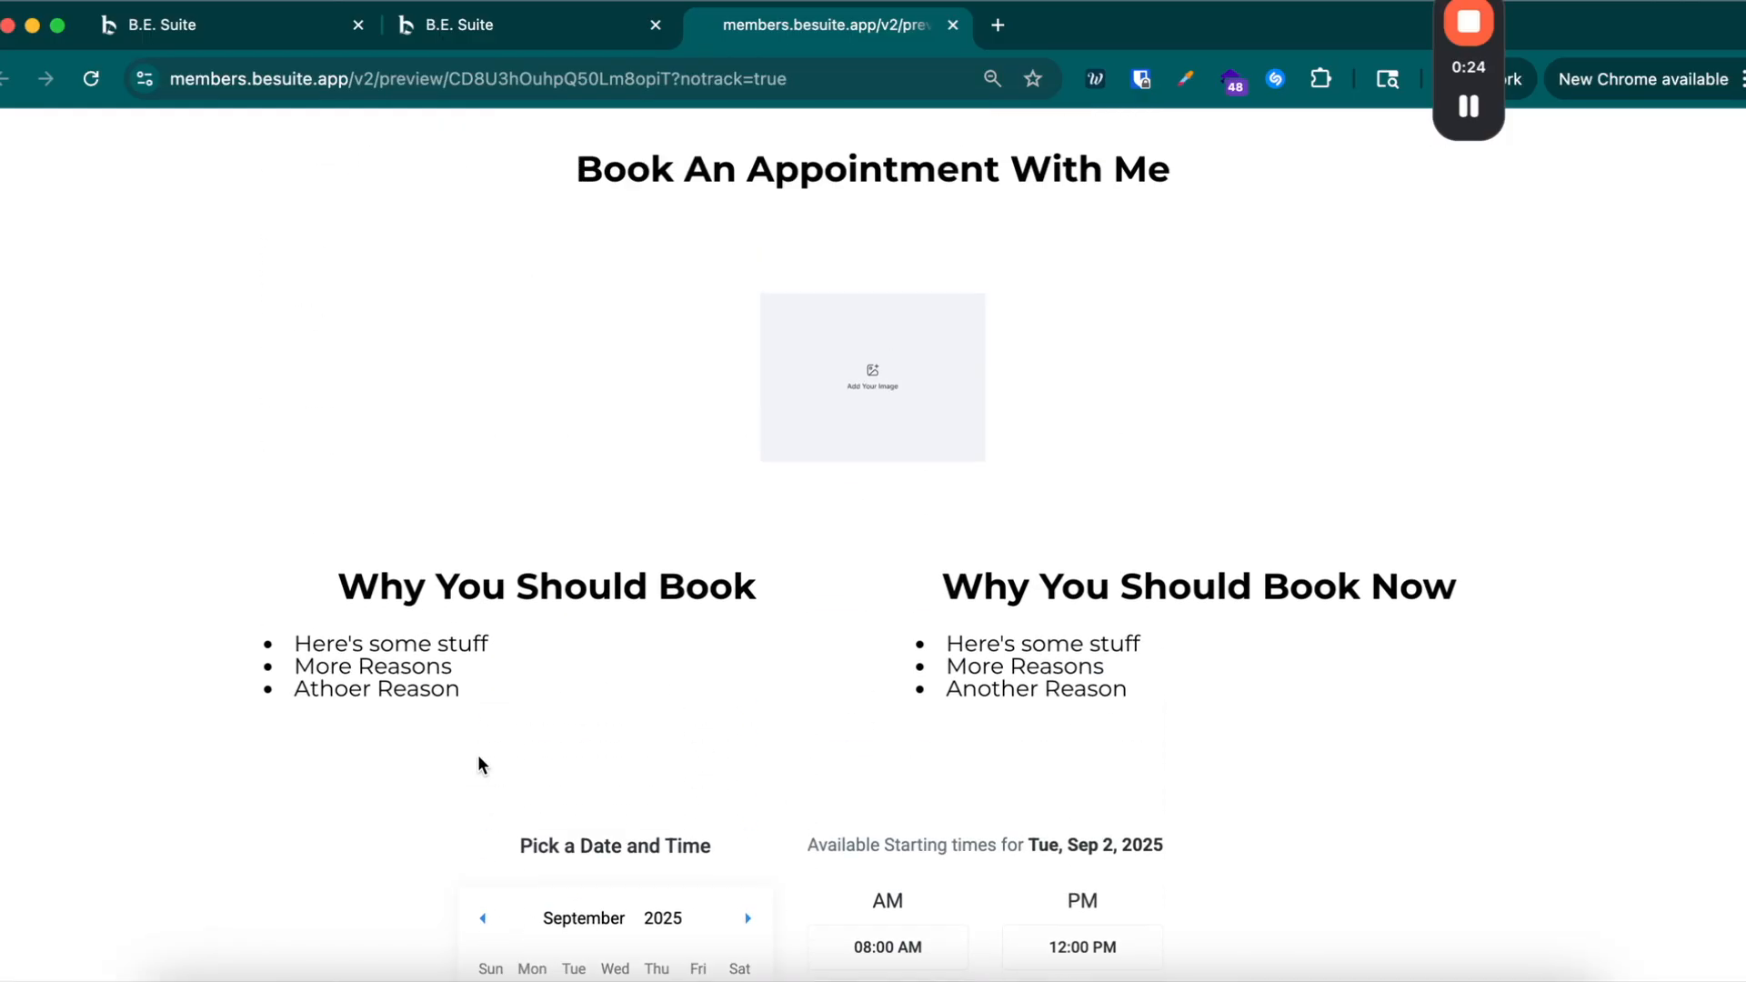